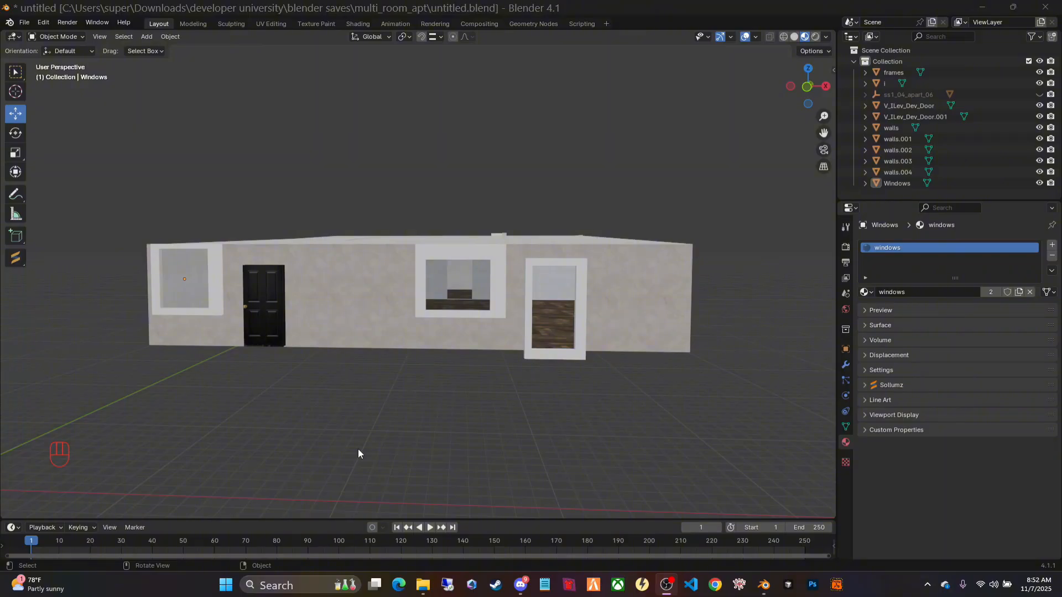
# Show the ss1_04_apart_06 building, check how the interior's windows and doors line up with it, and hide it again.
pyautogui.moveTo(440, 417); pyautogui.dragTo(466, 424, button='middle')
pyautogui.moveTo(577, 408); pyautogui.dragTo(556, 406, button='middle')
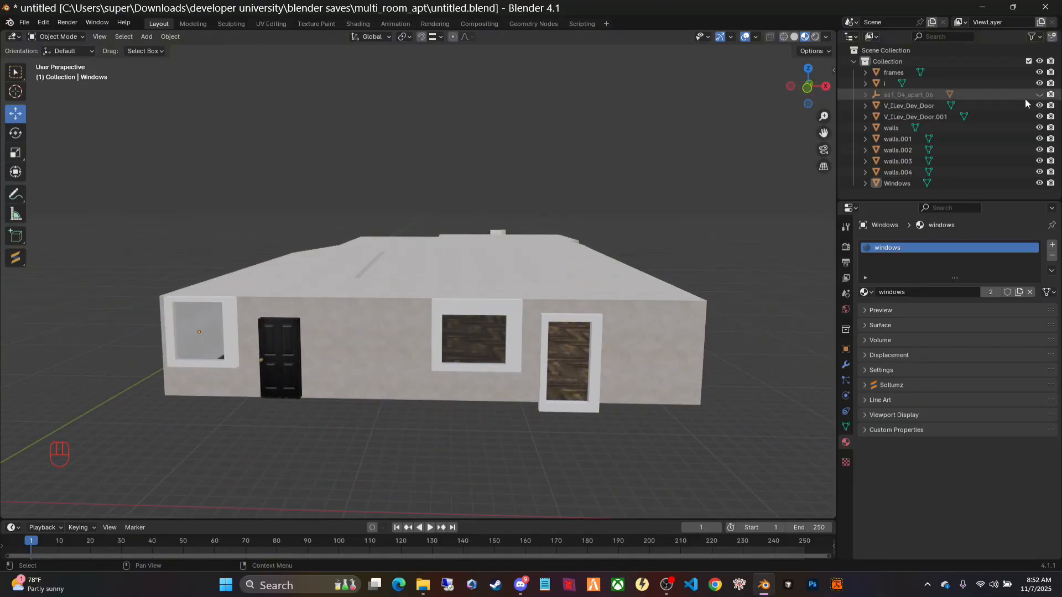
pyautogui.keyDown('shift'); pyautogui.click(1041, 95); pyautogui.keyUp('shift')
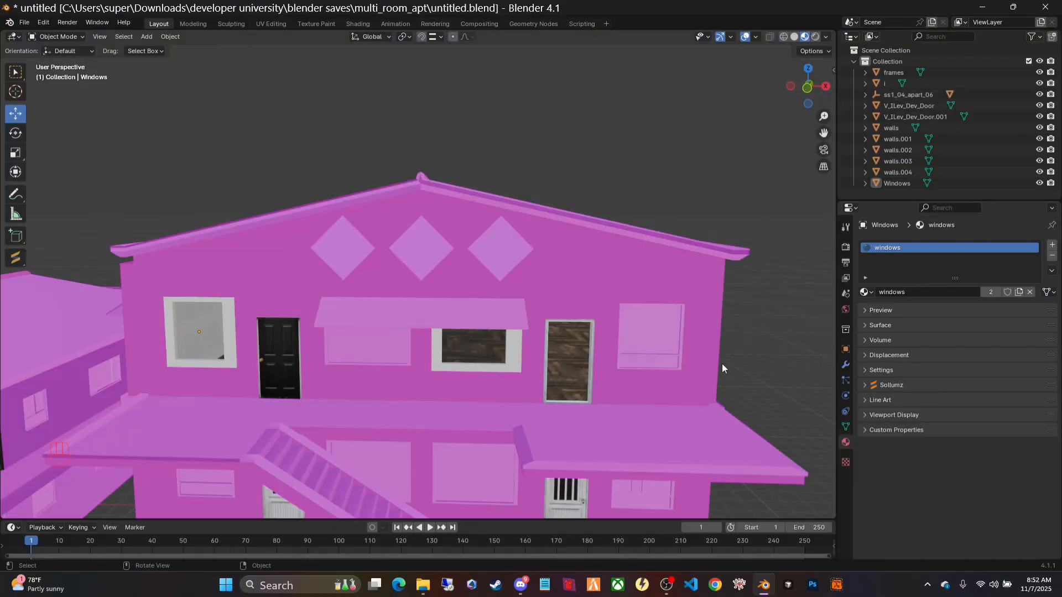
pyautogui.moveTo(722, 363); pyautogui.dragTo(587, 356, button='middle')
pyautogui.scroll(8, 586, 350)
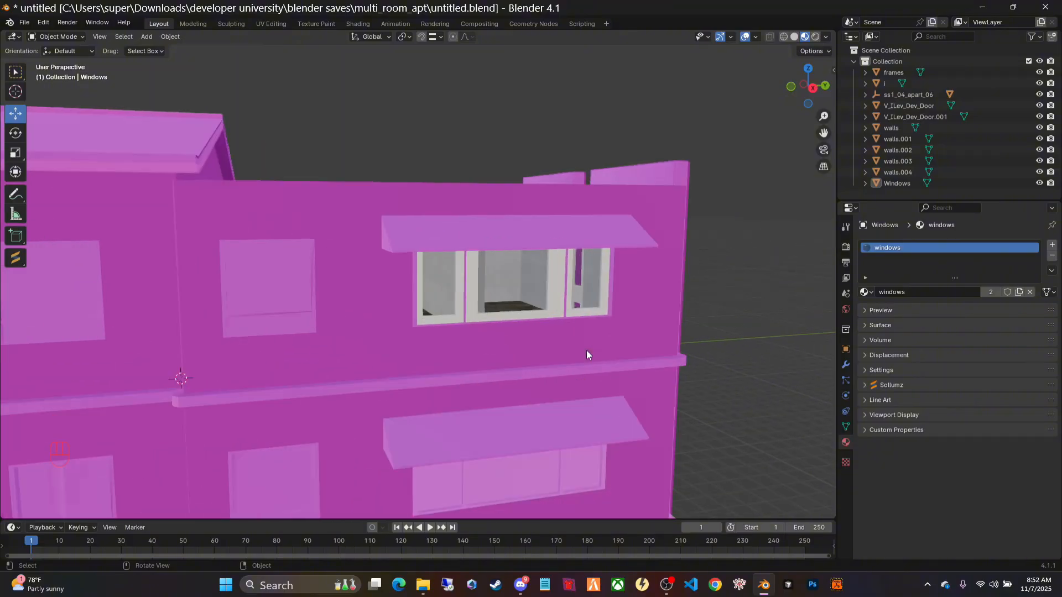
pyautogui.moveTo(634, 327); pyautogui.dragTo(403, 334, button='middle')
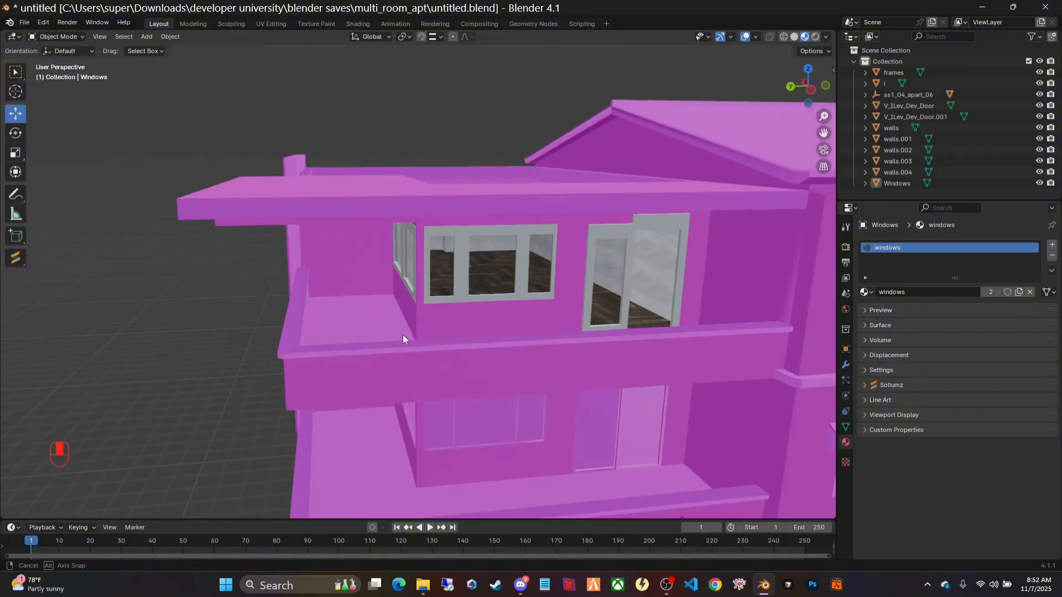
pyautogui.keyDown('shift'); pyautogui.click(1038, 94); pyautogui.keyUp('shift')
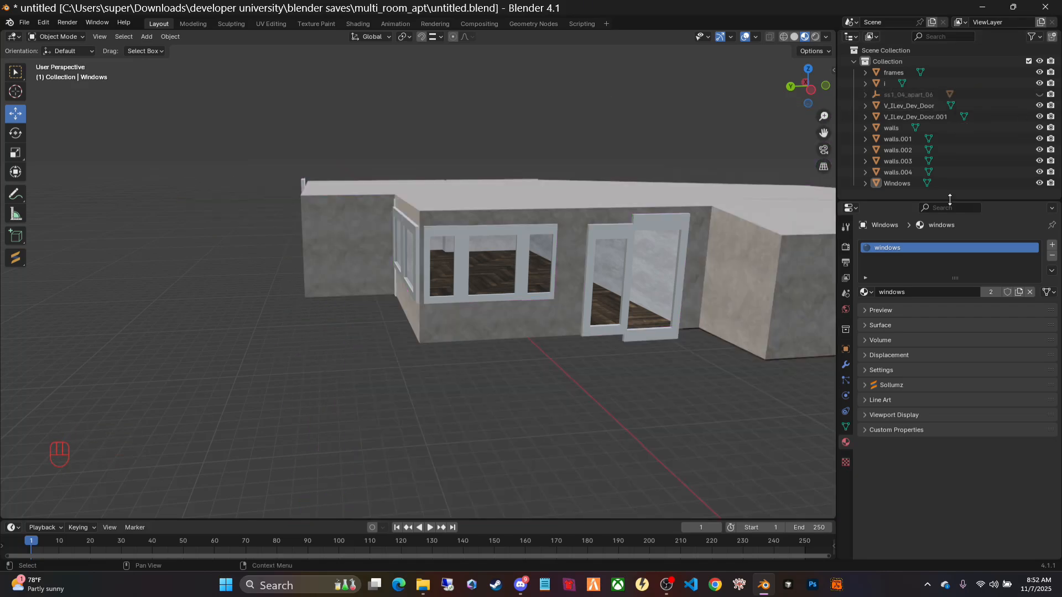
# Save the current apartment file under its existing name.
pyautogui.moveTo(716, 344); pyautogui.dragTo(673, 343, button='middle')
pyautogui.scroll(-2, 671, 344)
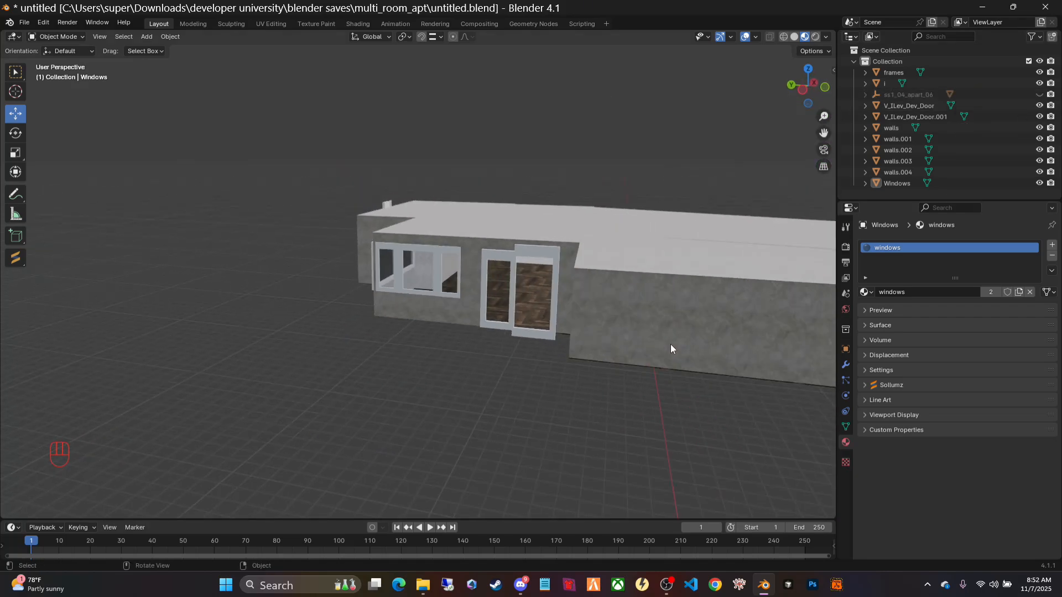
pyautogui.scroll(5, 669, 343)
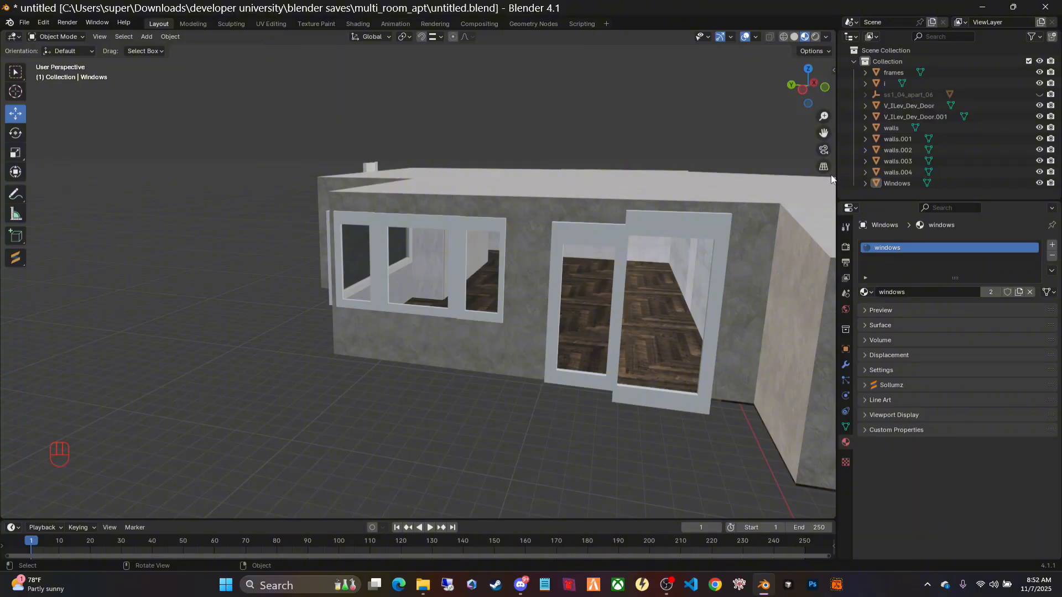
pyautogui.moveTo(829, 134); pyautogui.dragTo(639, 21)
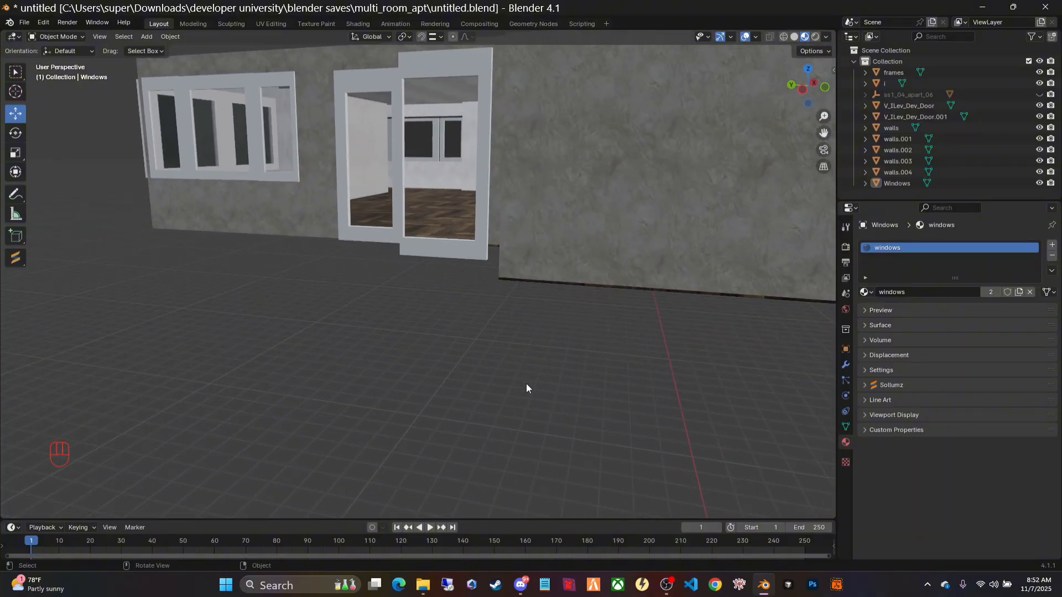
pyautogui.moveTo(526, 383); pyautogui.dragTo(600, 436, button='middle')
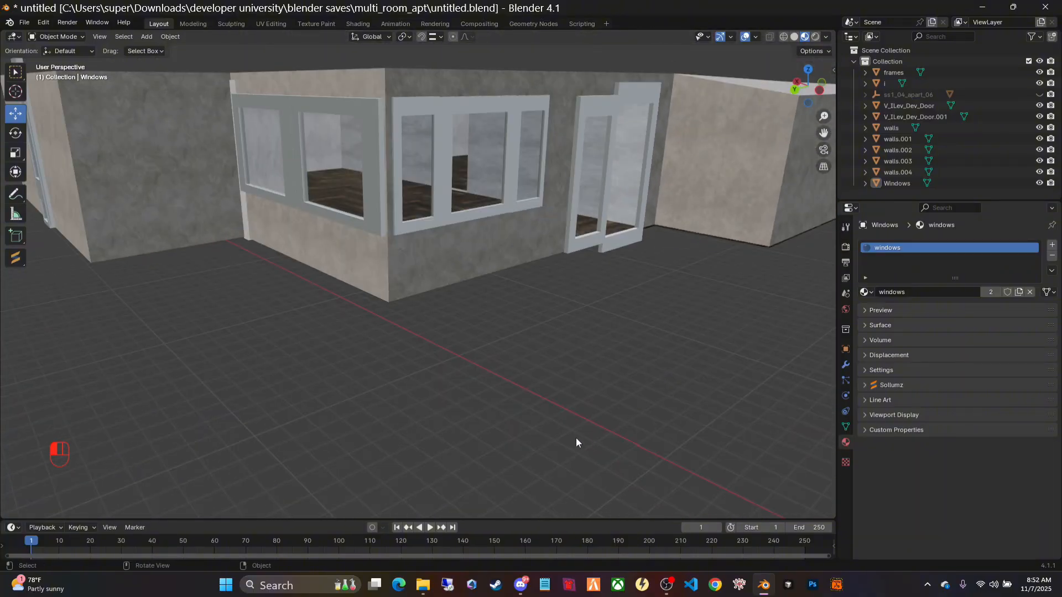
pyautogui.hotkey('ctrl', 's')
# Delete the hidden ss1_04_apart_06 building together with its entire hierarchy.
pyautogui.moveTo(405, 357)
pyautogui.mouseDown(button='middle')
pyautogui.moveTo(402, 347)
pyautogui.moveTo(449, 346)
pyautogui.moveTo(417, 356)
pyautogui.mouseUp(button='middle')
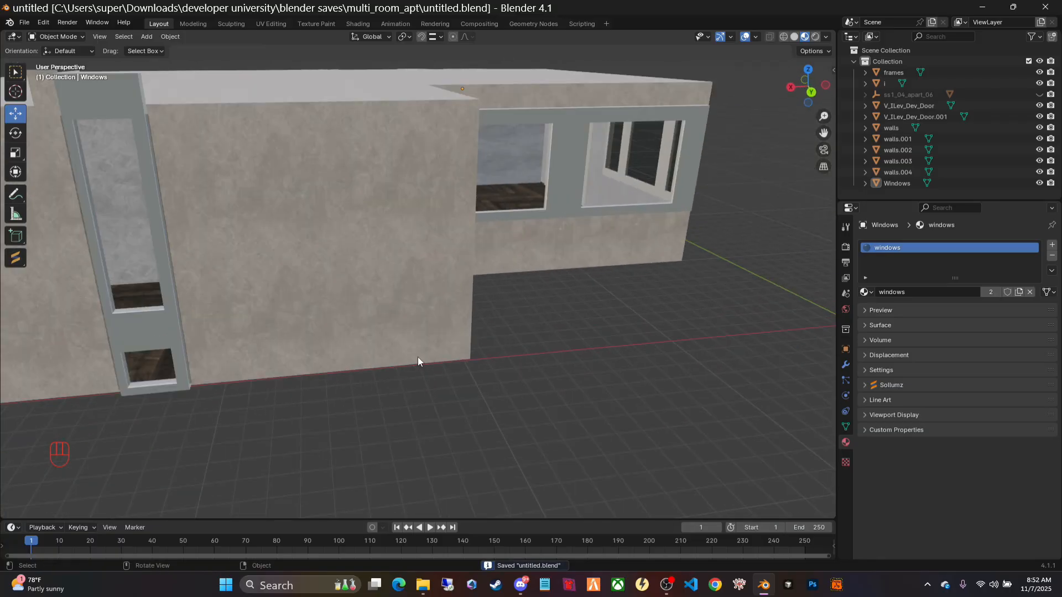
pyautogui.scroll(4, 328, 294)
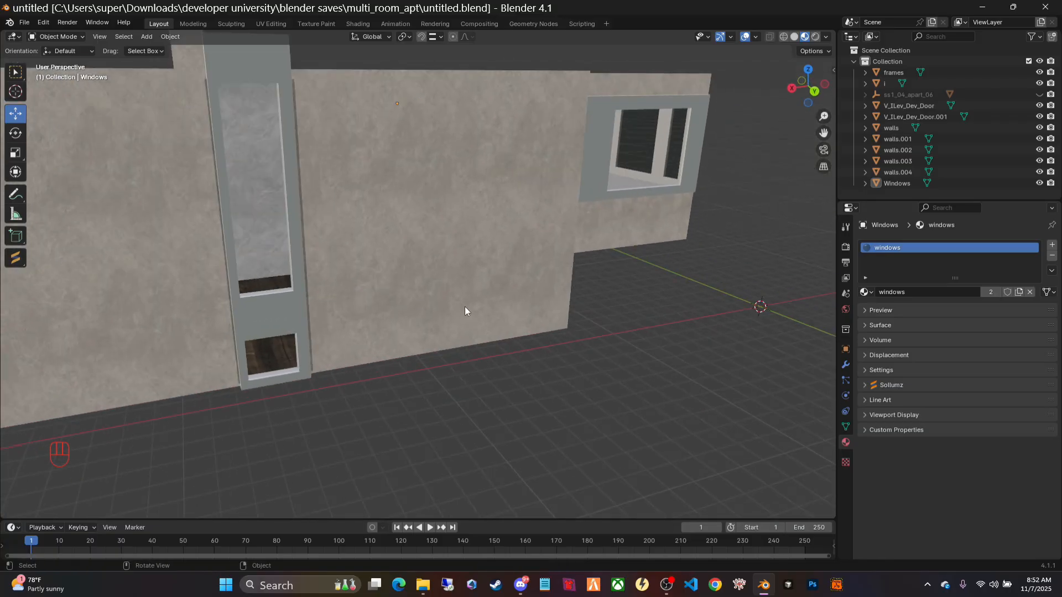
pyautogui.moveTo(465, 308); pyautogui.dragTo(432, 314, button='middle')
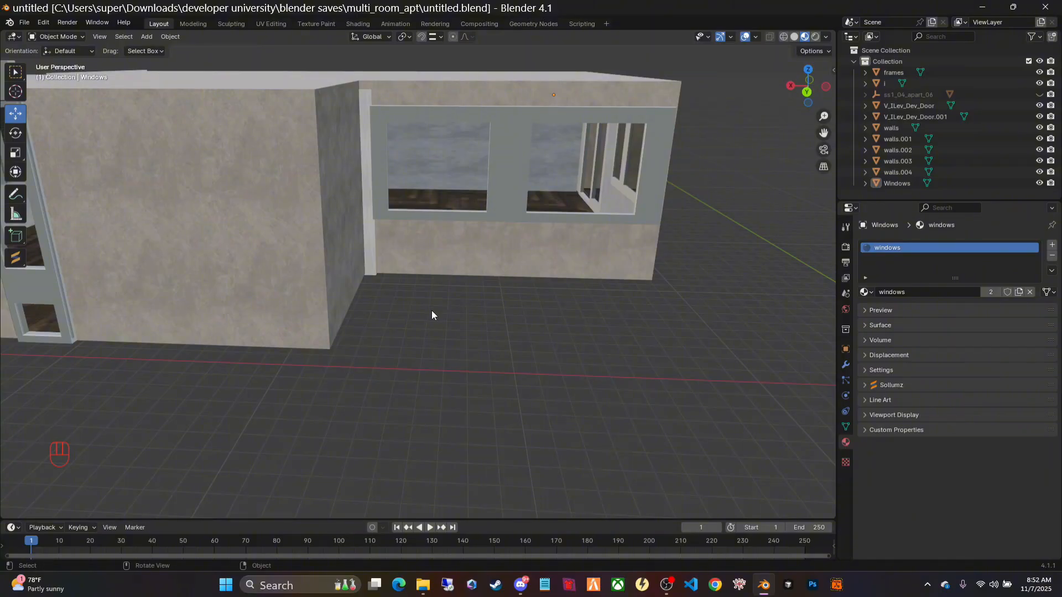
pyautogui.moveTo(463, 347); pyautogui.dragTo(635, 293, button='middle')
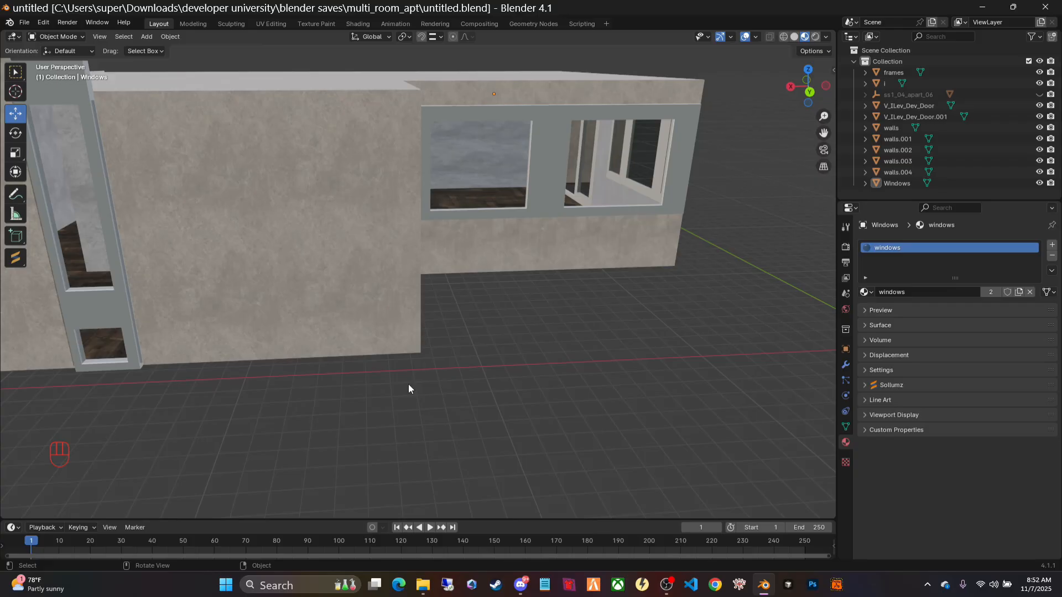
pyautogui.moveTo(408, 384); pyautogui.dragTo(459, 401, button='middle')
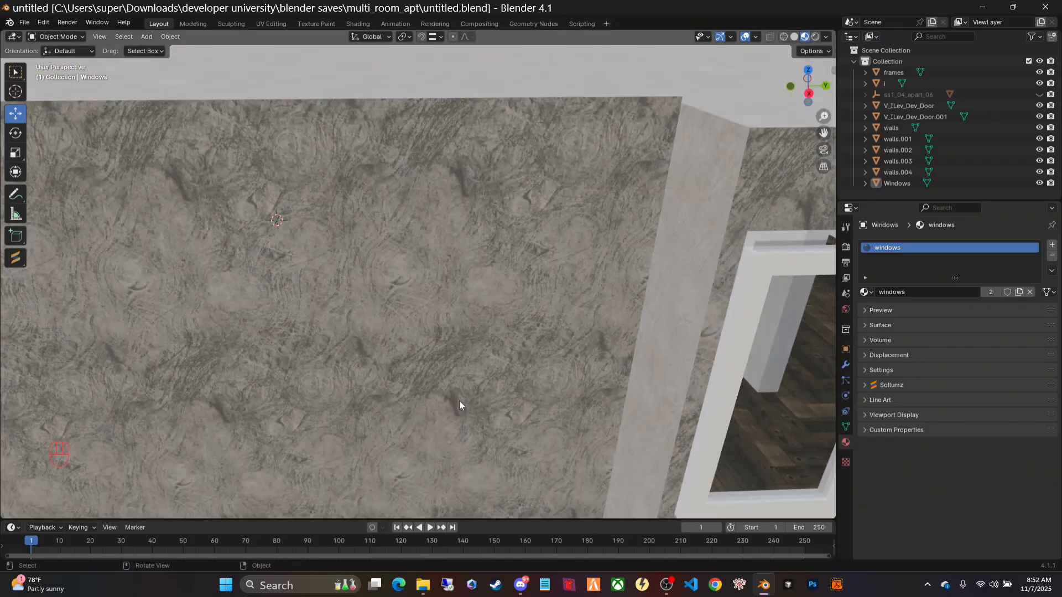
pyautogui.scroll(-5, 446, 391)
pyautogui.moveTo(388, 373); pyautogui.dragTo(397, 373, button='middle')
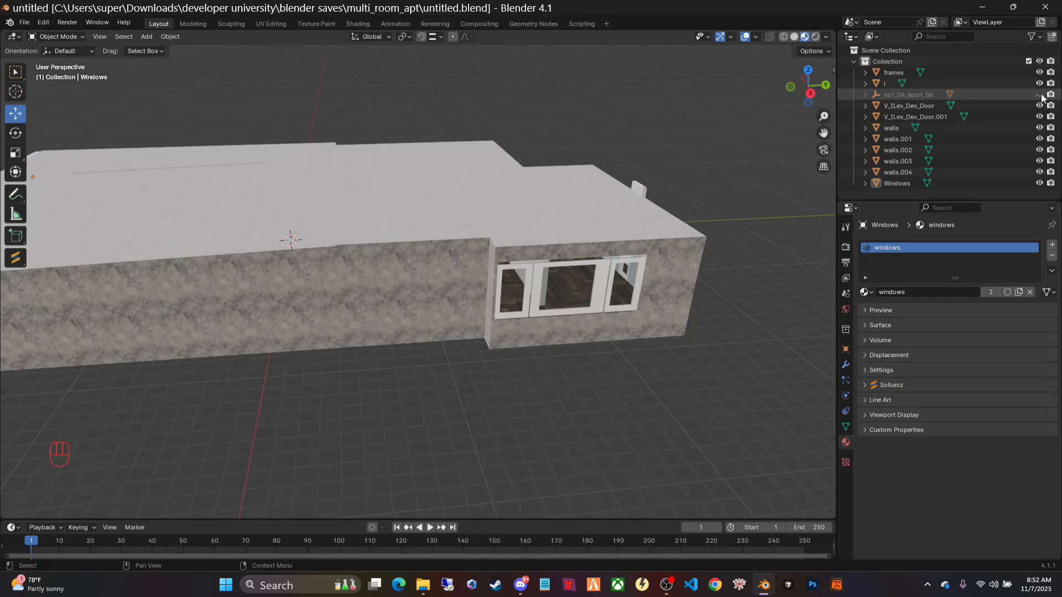
pyautogui.rightClick(907, 94)
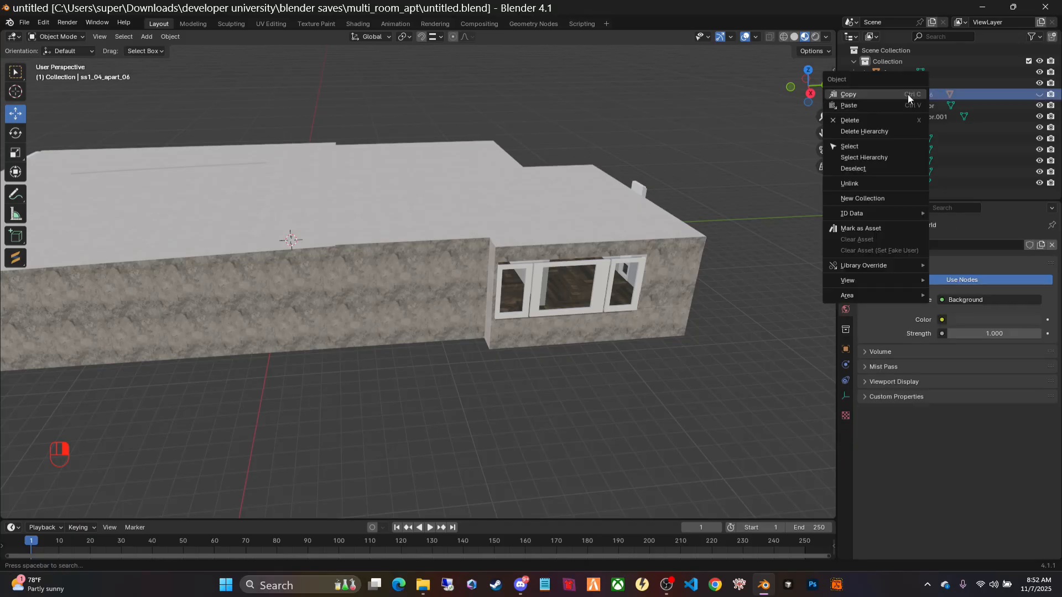
pyautogui.click(864, 132)
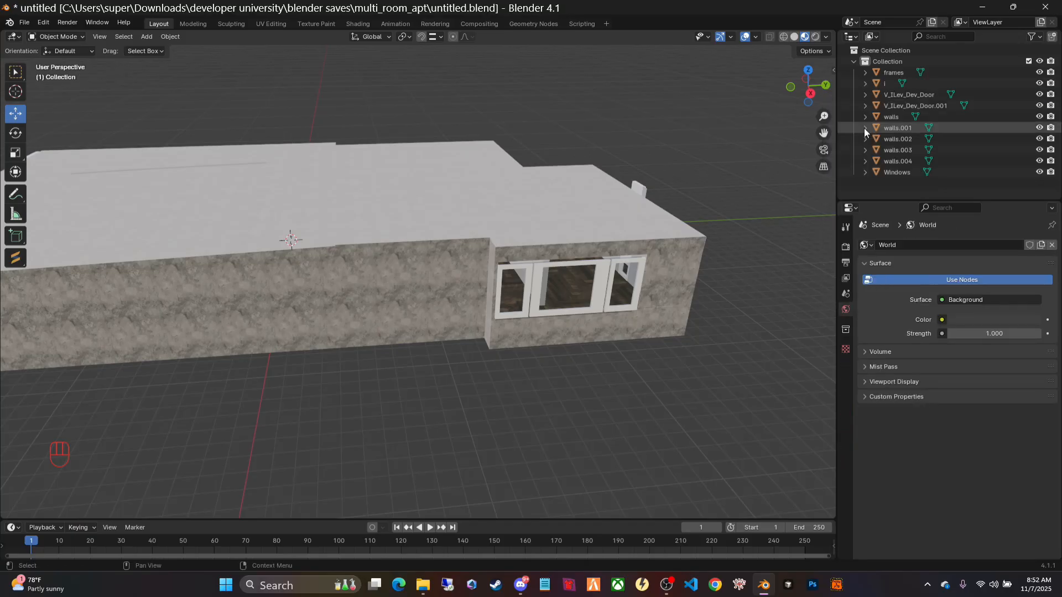
# Select every object from frames through Windows and join them into one mesh, with V_ILev_Dev_Door.001 as the active object.
pyautogui.click(891, 72)
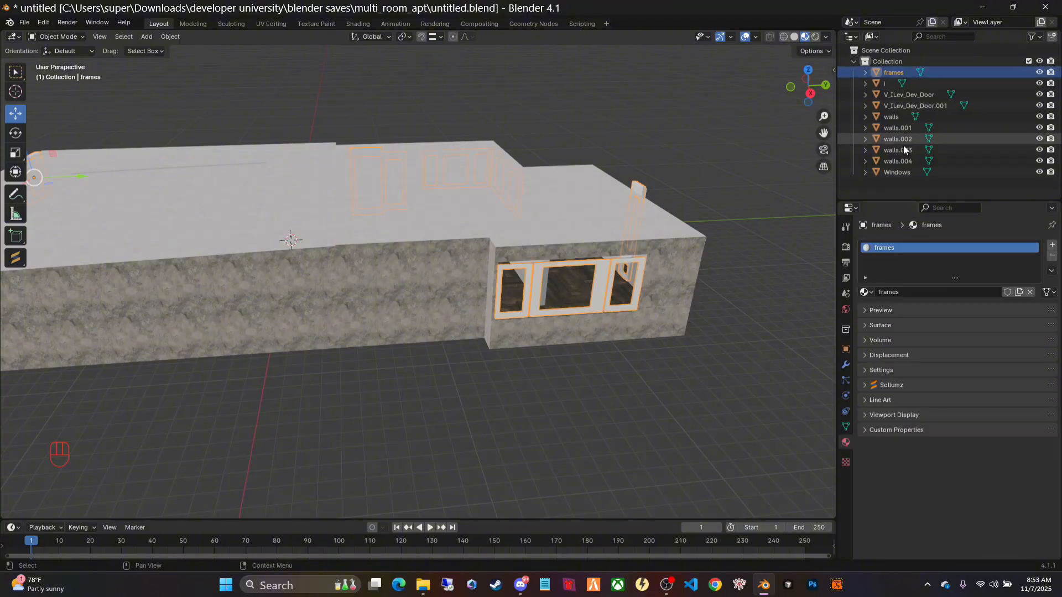
pyautogui.keyDown('shift'); pyautogui.click(896, 172); pyautogui.keyUp('shift')
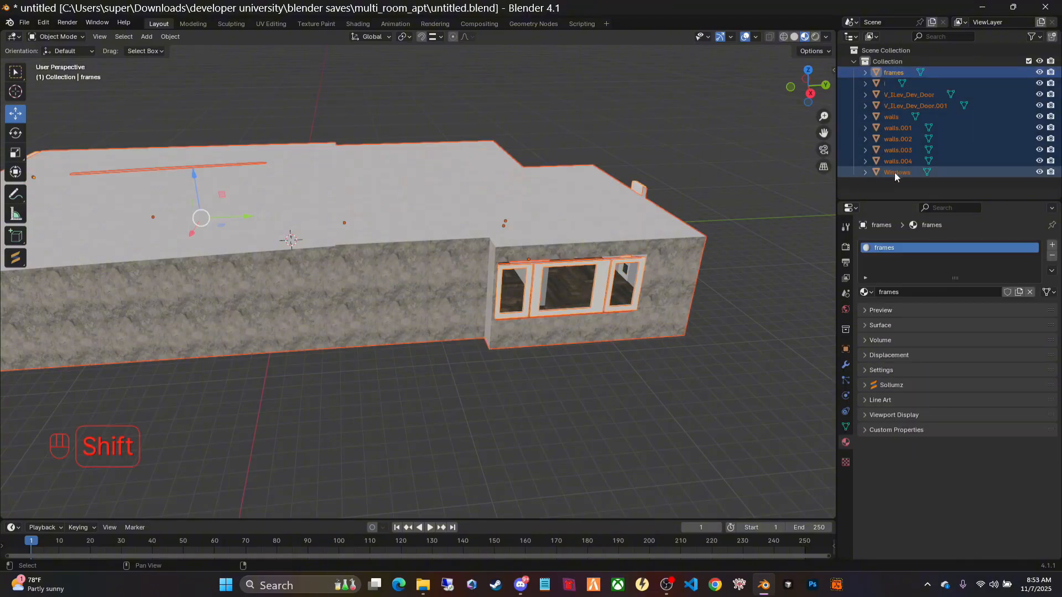
pyautogui.press('a')
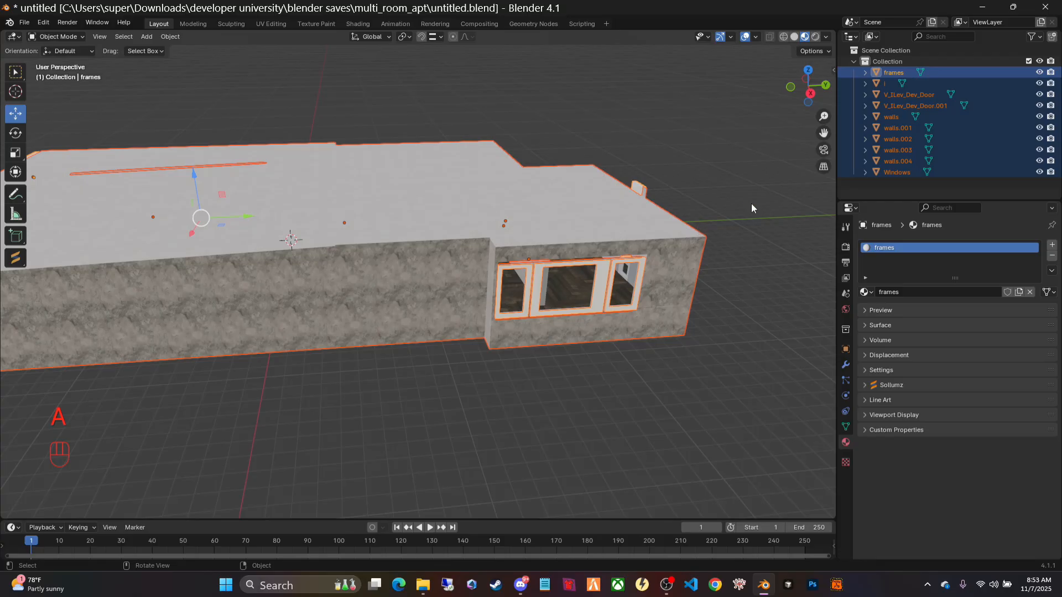
pyautogui.rightClick(890, 105)
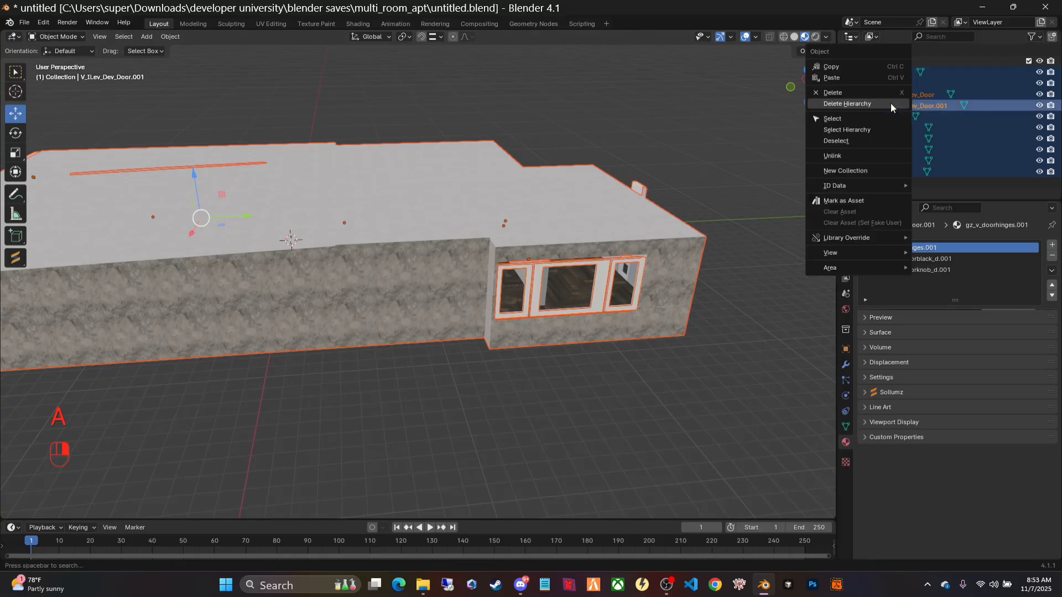
pyautogui.click(847, 130)
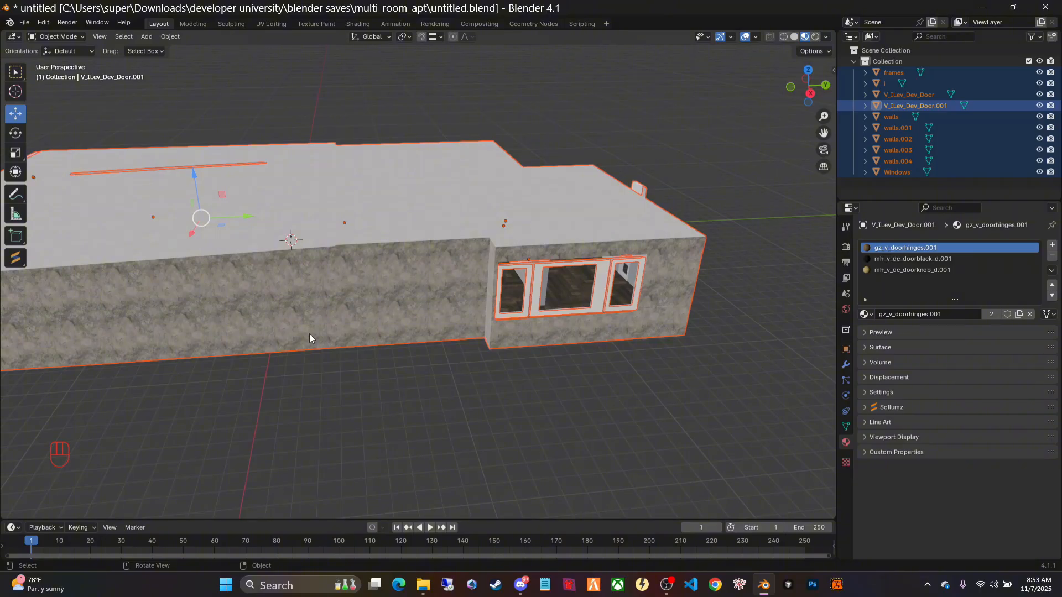
pyautogui.hotkey('ctrl', 'j')
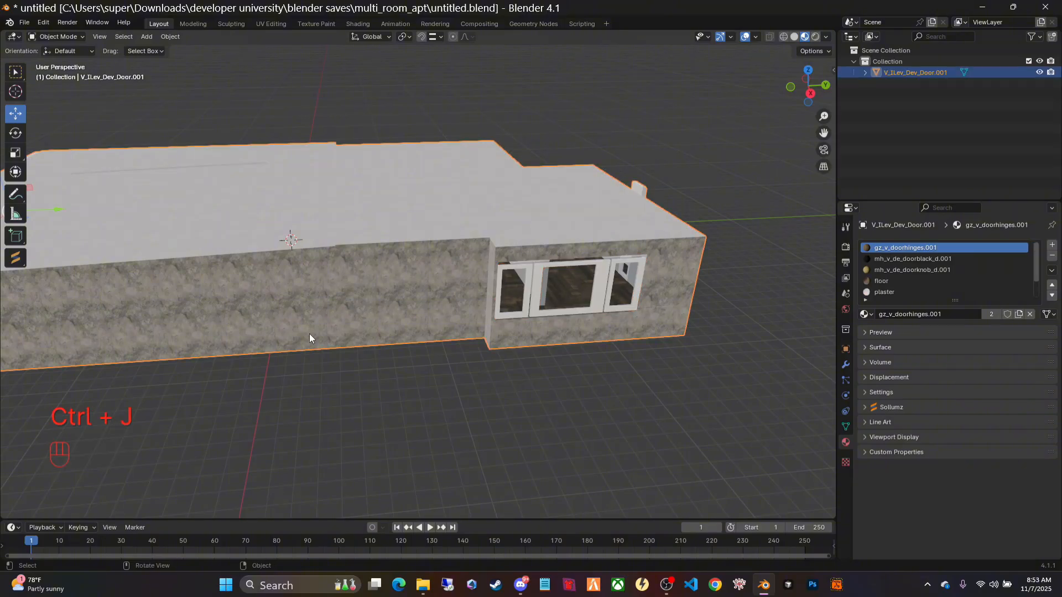
# Rename the joined apartment object to multi_room_int.
pyautogui.moveTo(292, 418); pyautogui.dragTo(443, 255, button='middle')
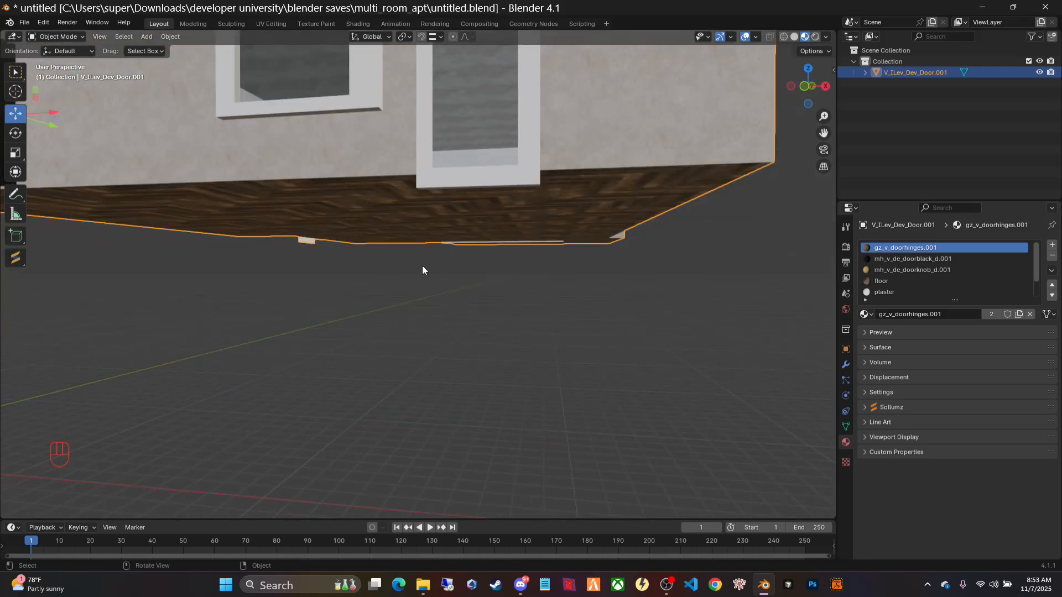
pyautogui.moveTo(504, 167); pyautogui.dragTo(474, 165, button='middle')
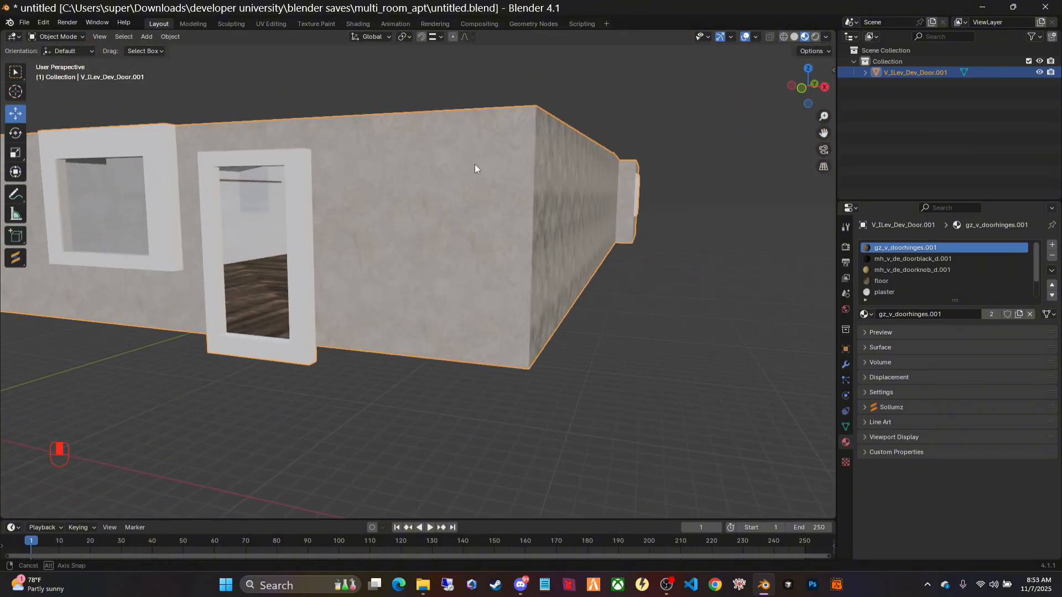
pyautogui.doubleClick(909, 73)
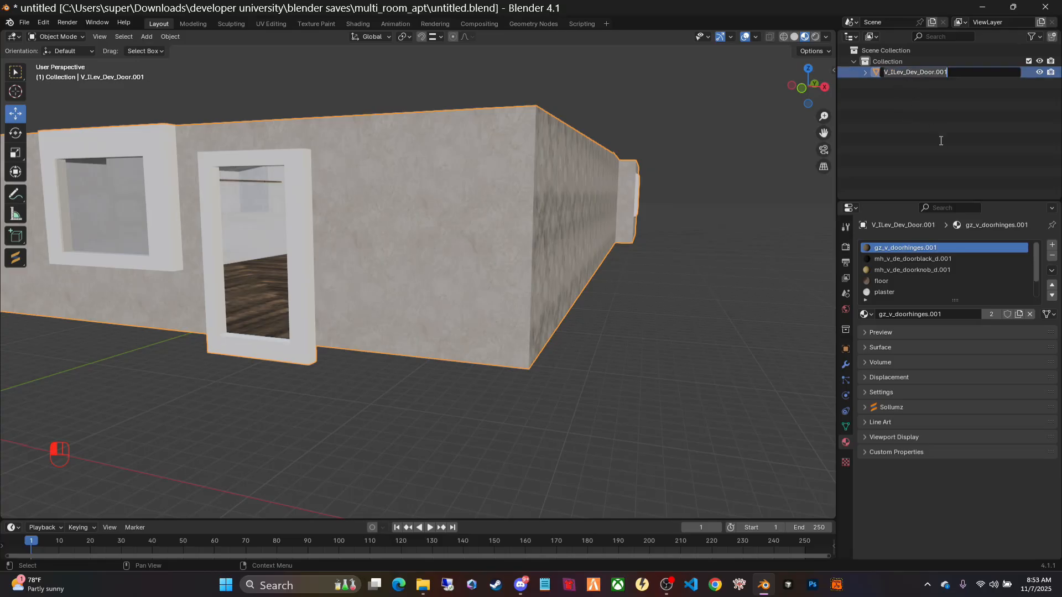
pyautogui.write('mul')
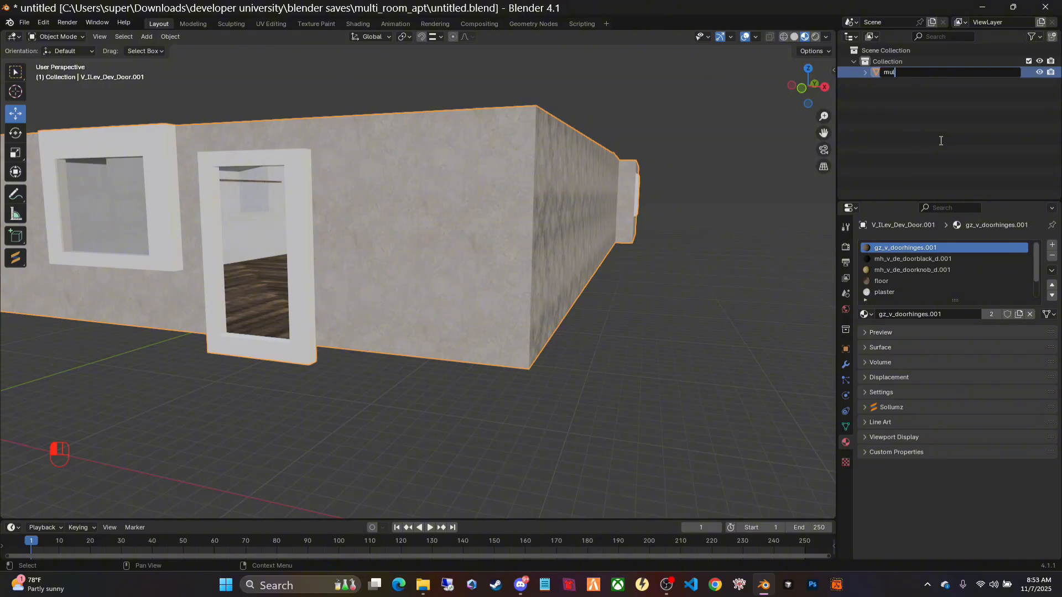
pyautogui.write('ti_room_int')
pyautogui.click(940, 140)
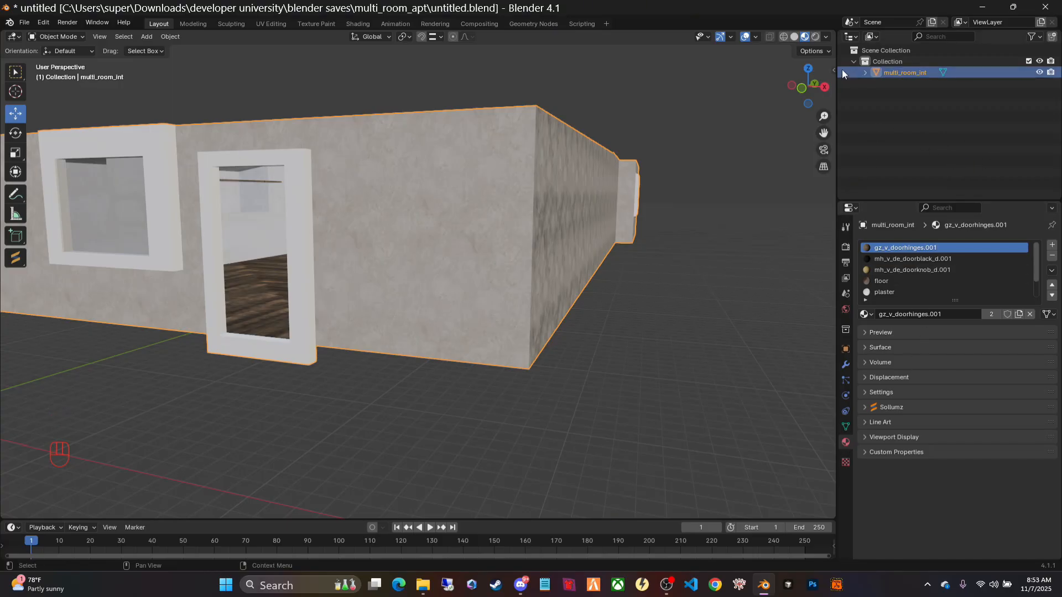
# Remove the extra UV map named UVMap from the multi_room_int mesh, keeping only UVMap 0.
pyautogui.click(863, 74)
pyautogui.click(875, 84)
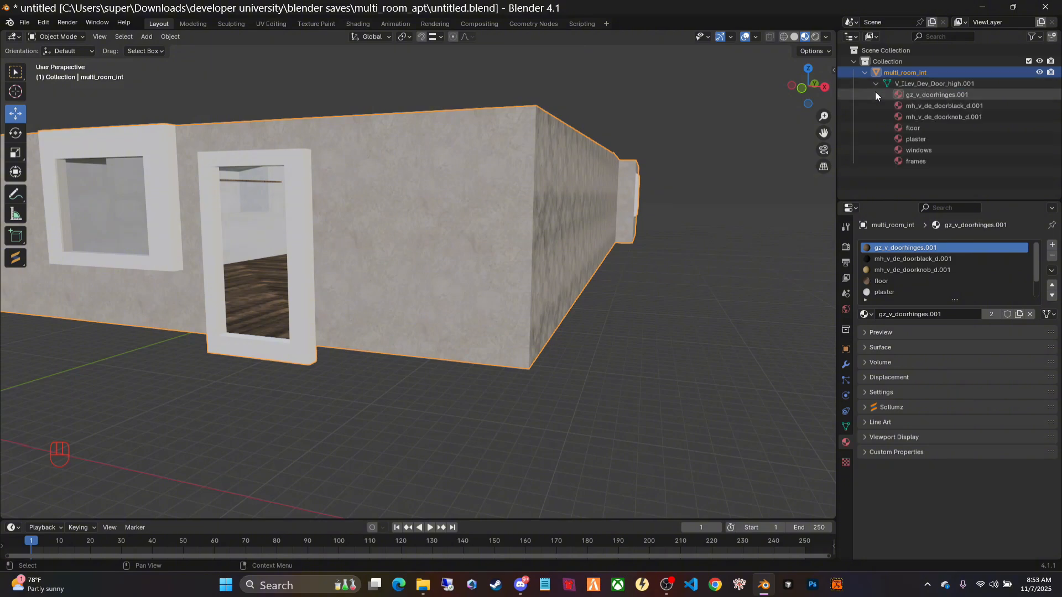
pyautogui.click(846, 426)
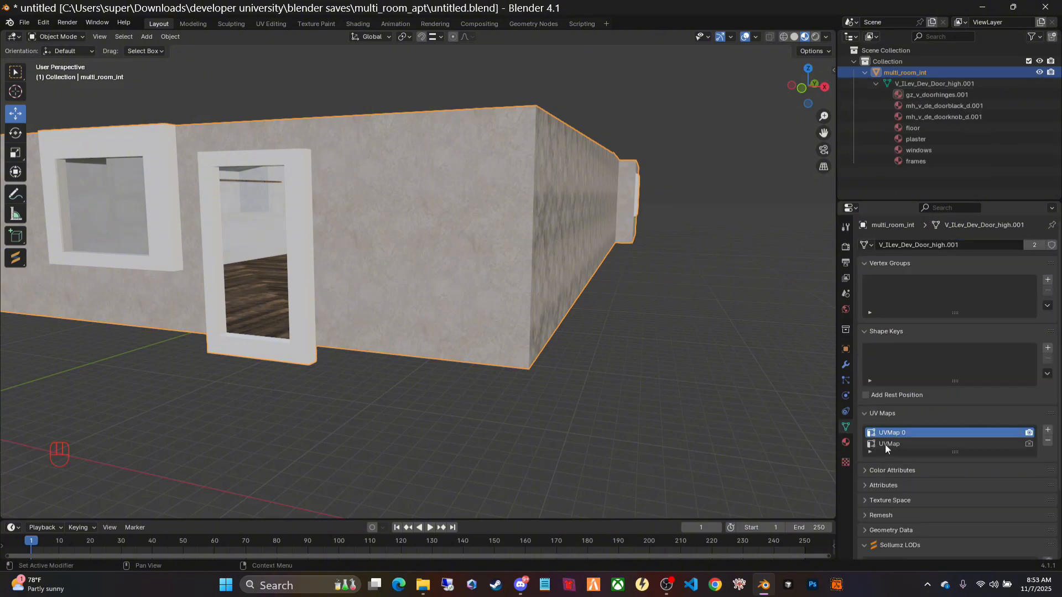
pyautogui.click(905, 444)
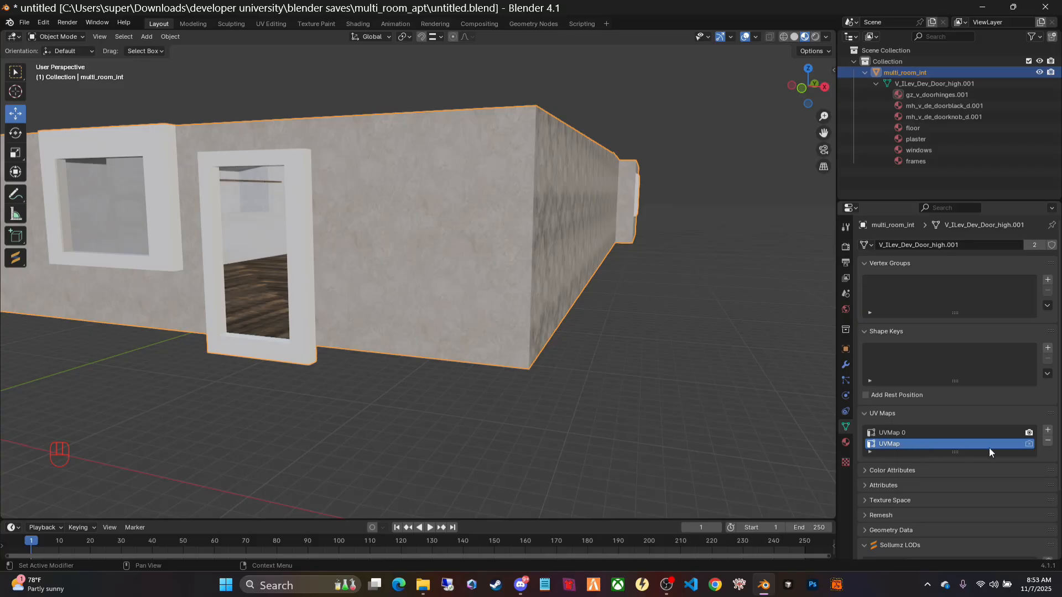
pyautogui.click(1046, 441)
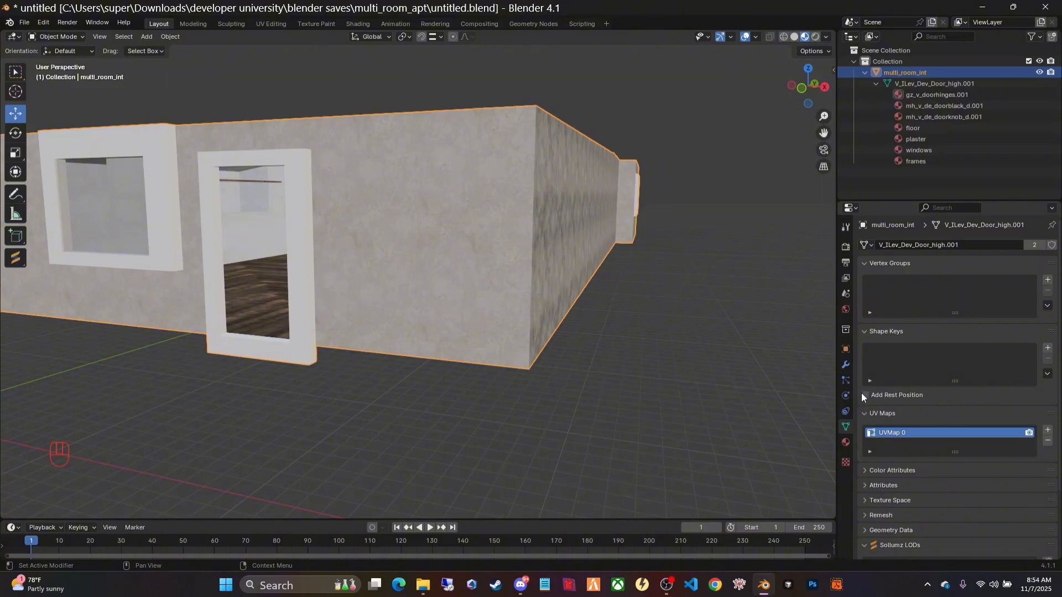
# Show the Sollumz texture parameters of the gz_v_doorhinges.001 material on multi_room_int.
pyautogui.moveTo(379, 262)
pyautogui.mouseDown(button='middle')
pyautogui.moveTo(439, 262)
pyautogui.moveTo(389, 257)
pyautogui.mouseUp(button='middle')
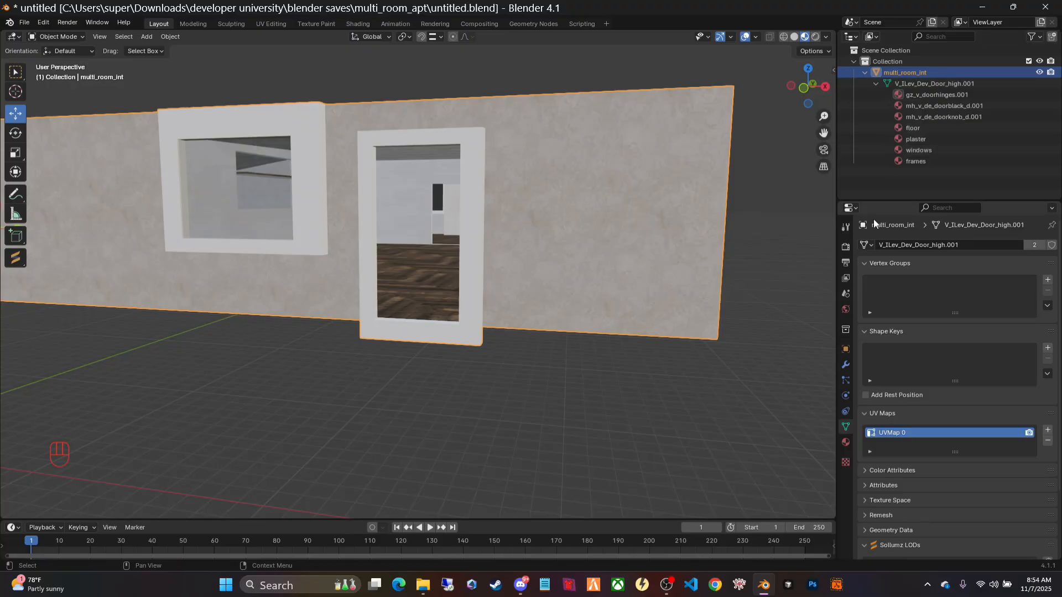
pyautogui.click(846, 443)
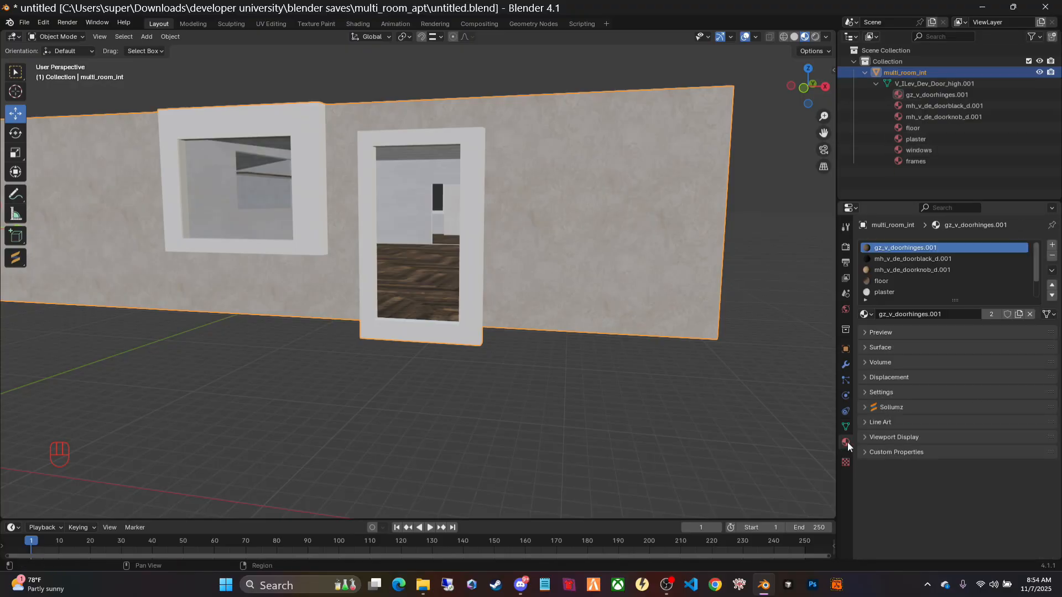
pyautogui.click(921, 94)
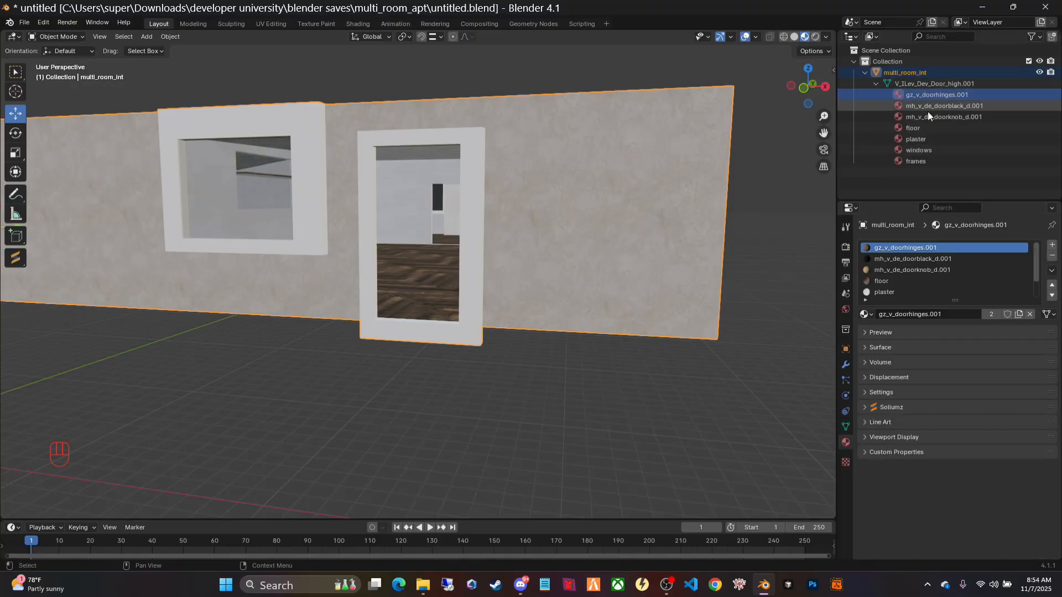
pyautogui.click(864, 416)
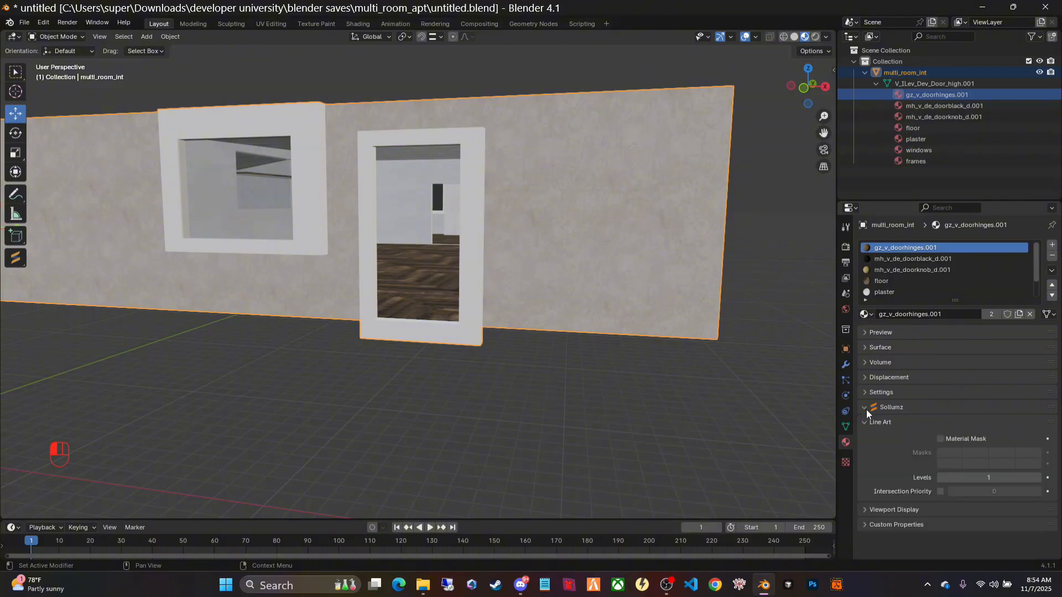
pyautogui.click(866, 409)
pyautogui.click(864, 407)
pyautogui.click(863, 424)
pyautogui.click(865, 408)
pyautogui.click(873, 453)
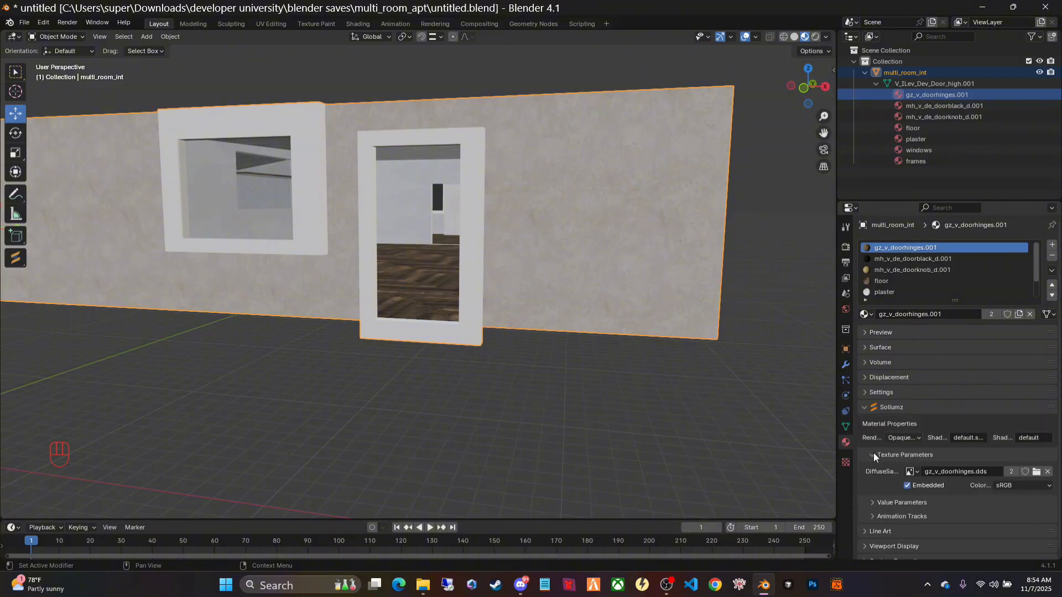
# Check the texture parameters and embedding of the remaining door, floor, plaster, windows and frames materials, and collapse the multi_room_int hierarchy.
pyautogui.click(934, 107)
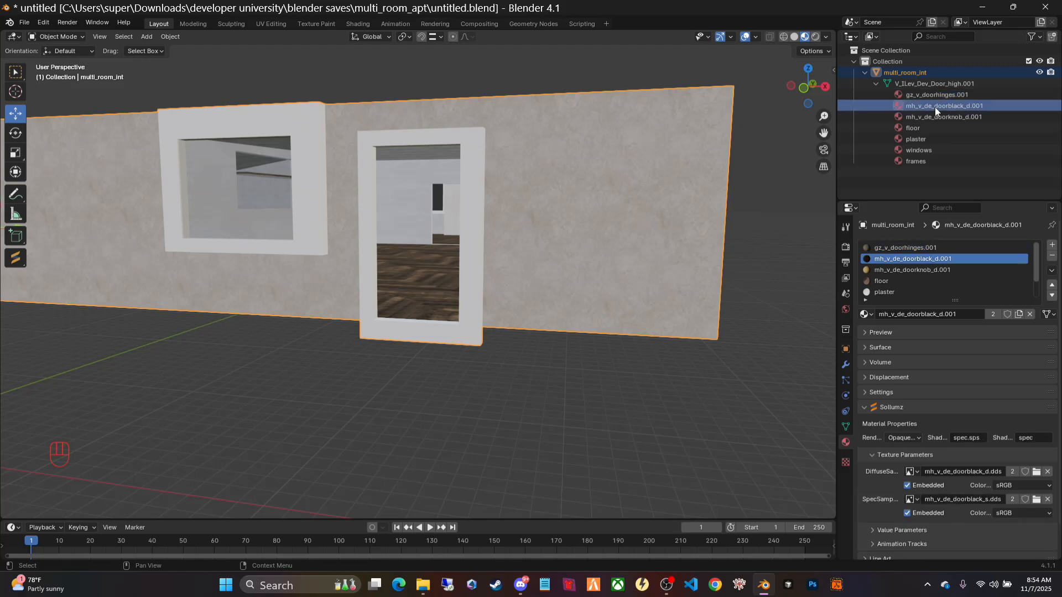
pyautogui.click(937, 115)
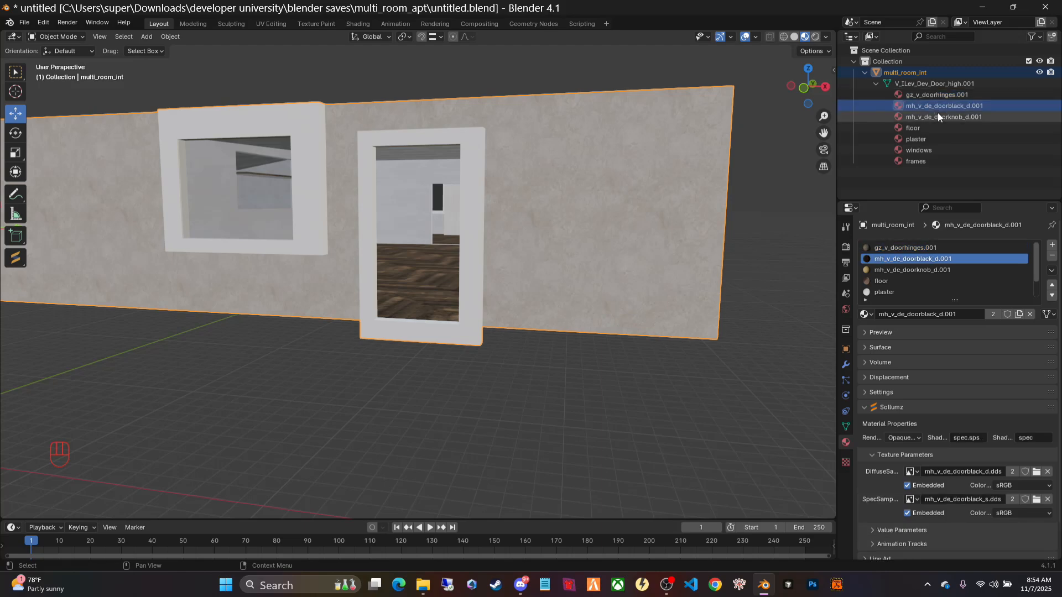
pyautogui.click(914, 128)
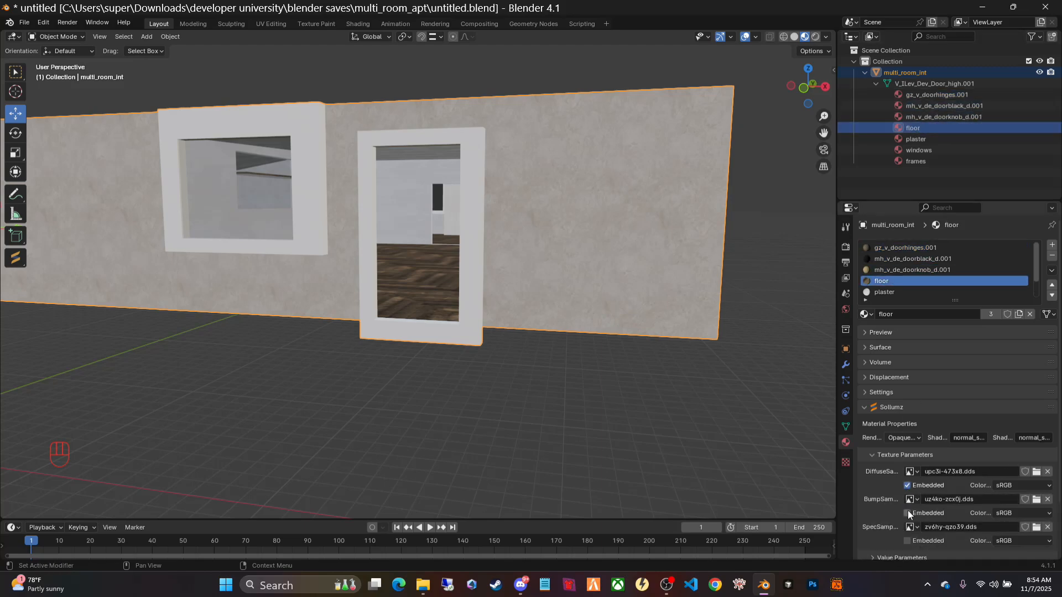
pyautogui.click(913, 140)
pyautogui.click(915, 150)
pyautogui.click(914, 161)
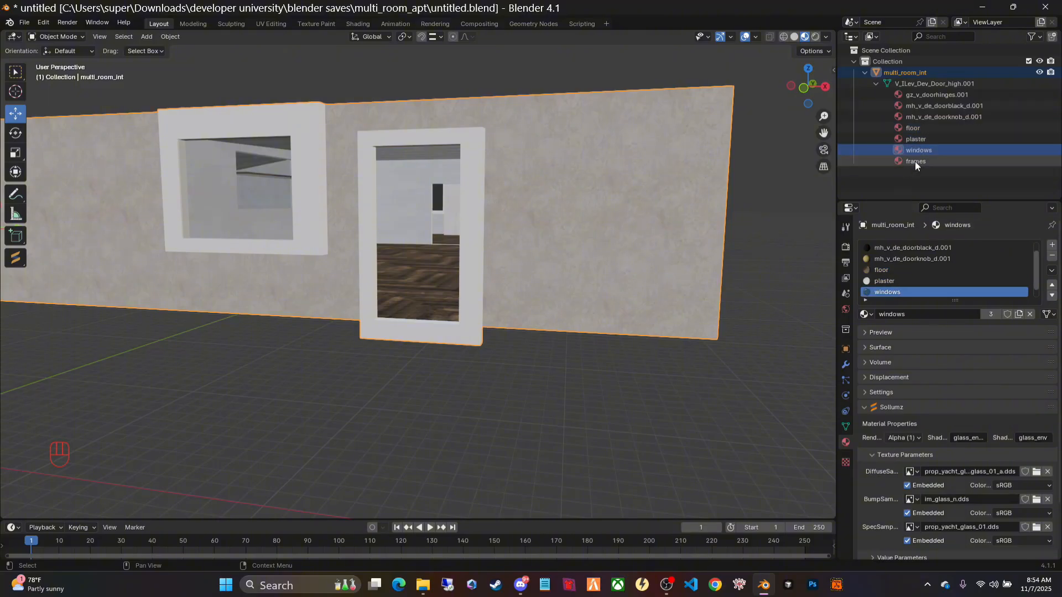
pyautogui.click(876, 83)
pyautogui.click(865, 72)
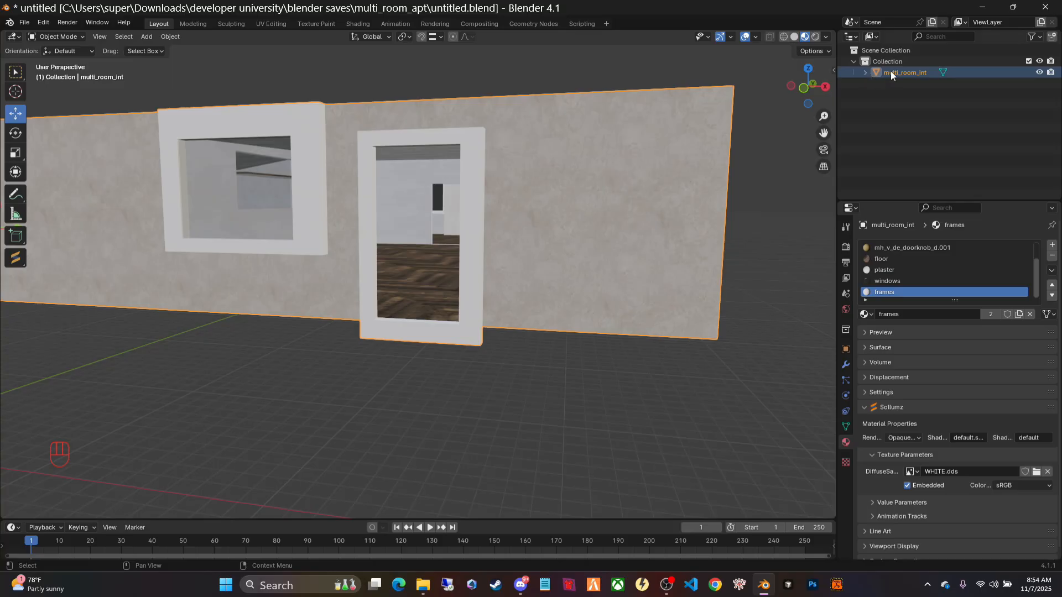
# Set the origin of multi_room_int to its geometry.
pyautogui.click(891, 72)
pyautogui.press('g')
pyautogui.scroll(-6, 607, 290)
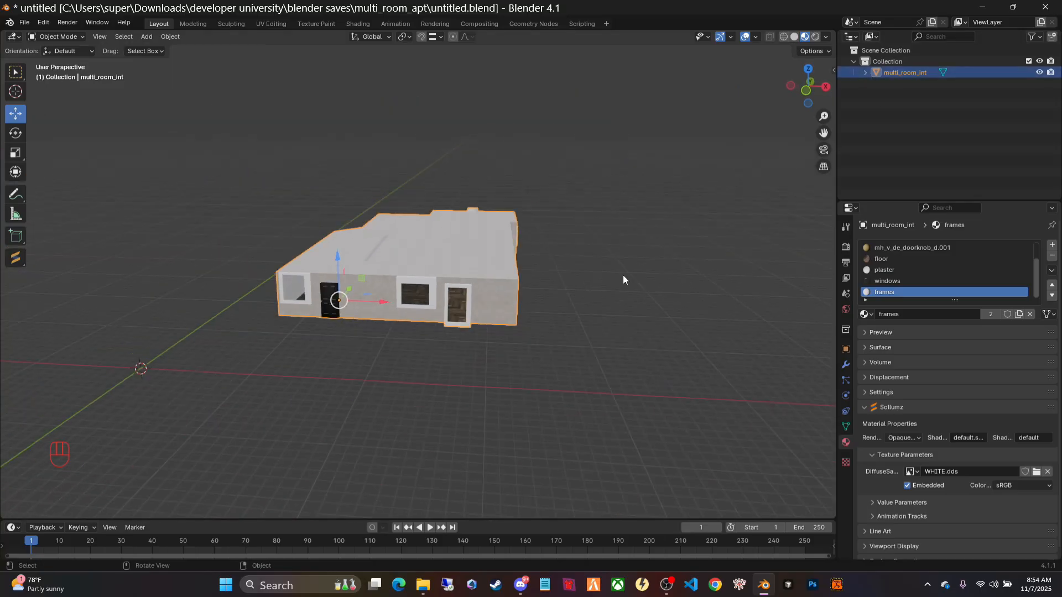
pyautogui.scroll(3, 623, 274)
pyautogui.moveTo(615, 264); pyautogui.dragTo(624, 267, button='middle')
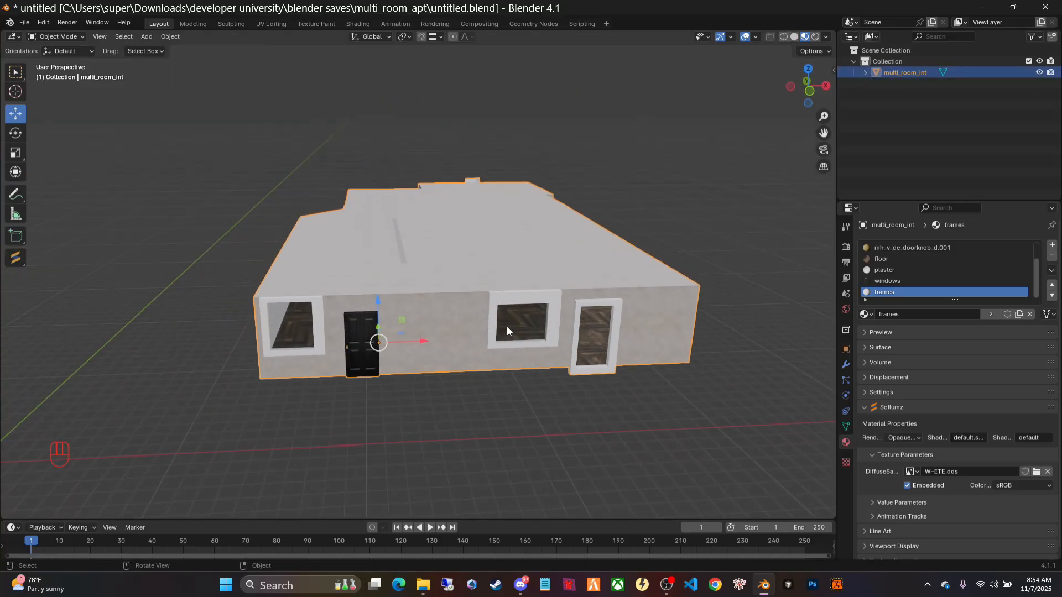
pyautogui.rightClick(423, 269)
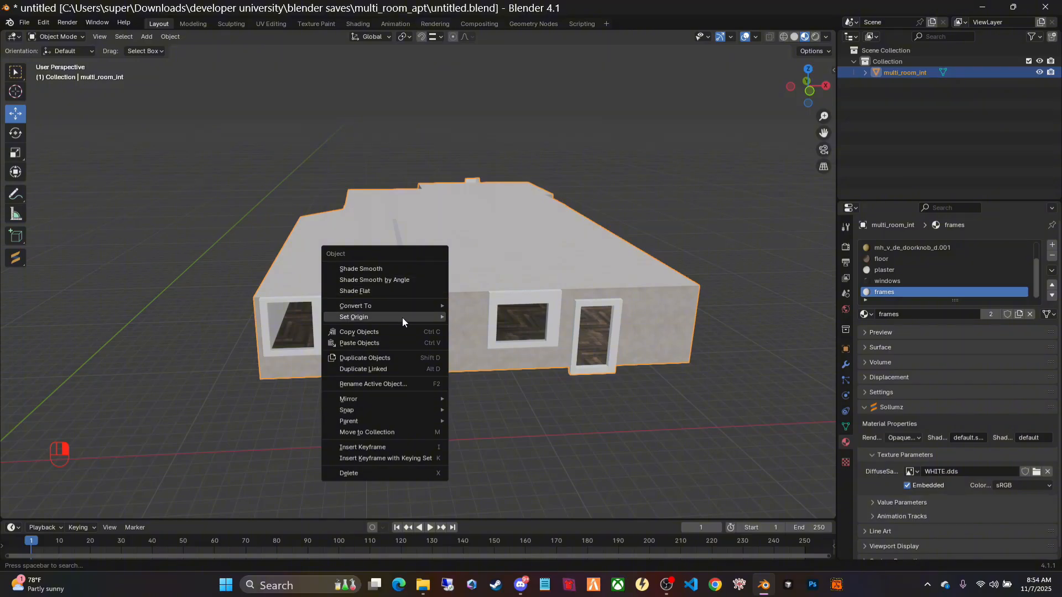
pyautogui.moveTo(403, 318)
pyautogui.click(501, 328)
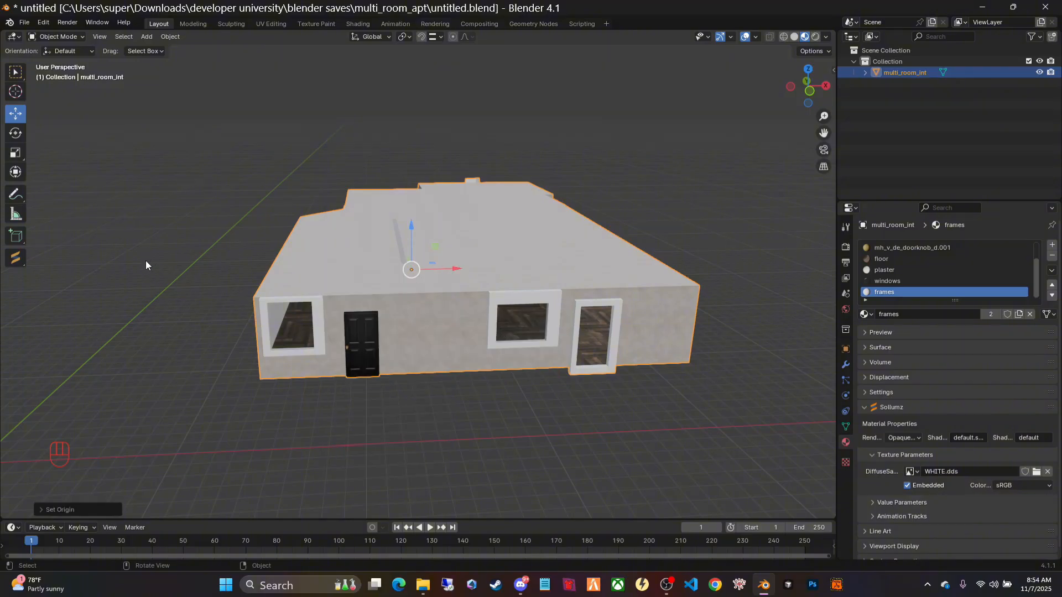
# Apply all transforms to the multi_room_int object.
pyautogui.click(171, 35)
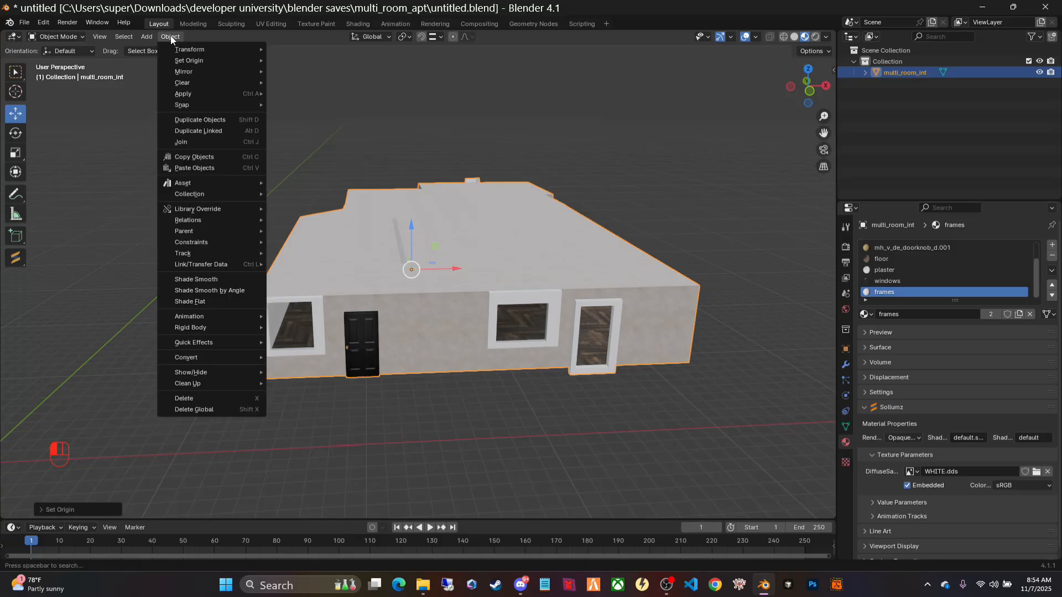
pyautogui.moveTo(177, 49)
pyautogui.moveTo(238, 104)
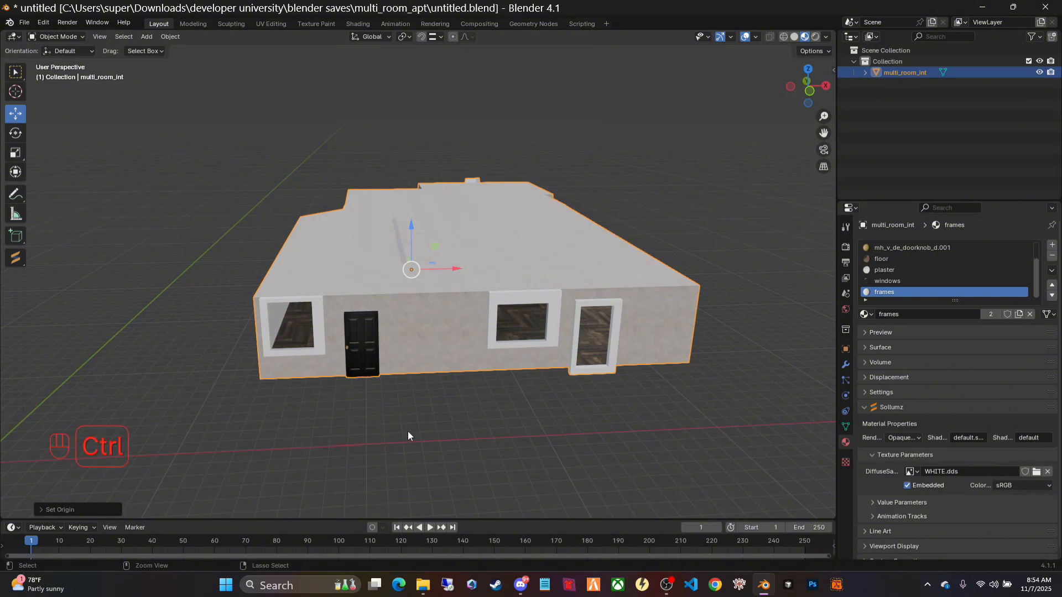
pyautogui.hotkey('ctrl', 'a')
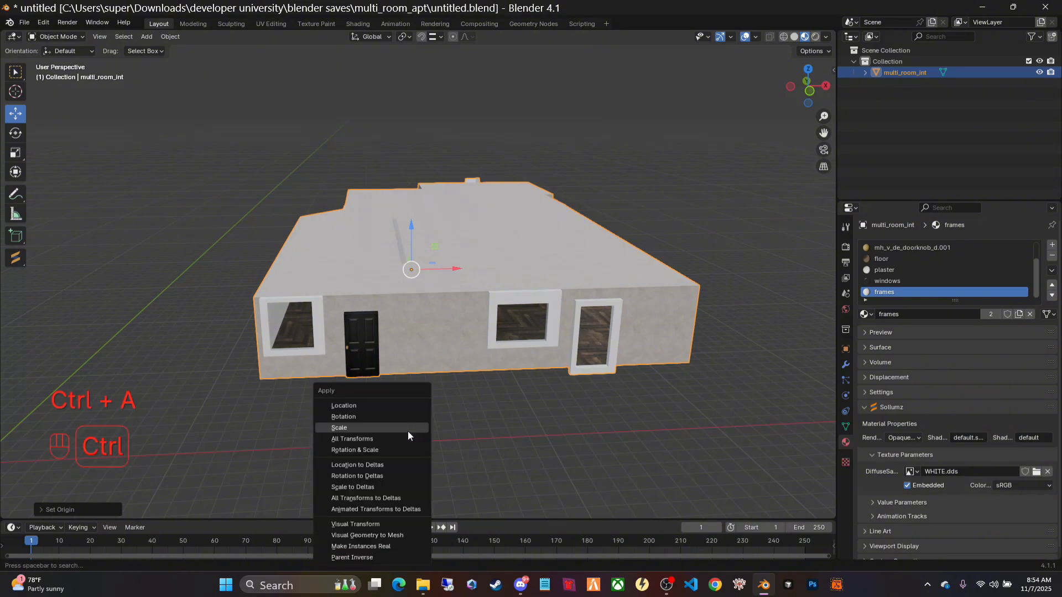
pyautogui.click(357, 439)
pyautogui.click(357, 439)
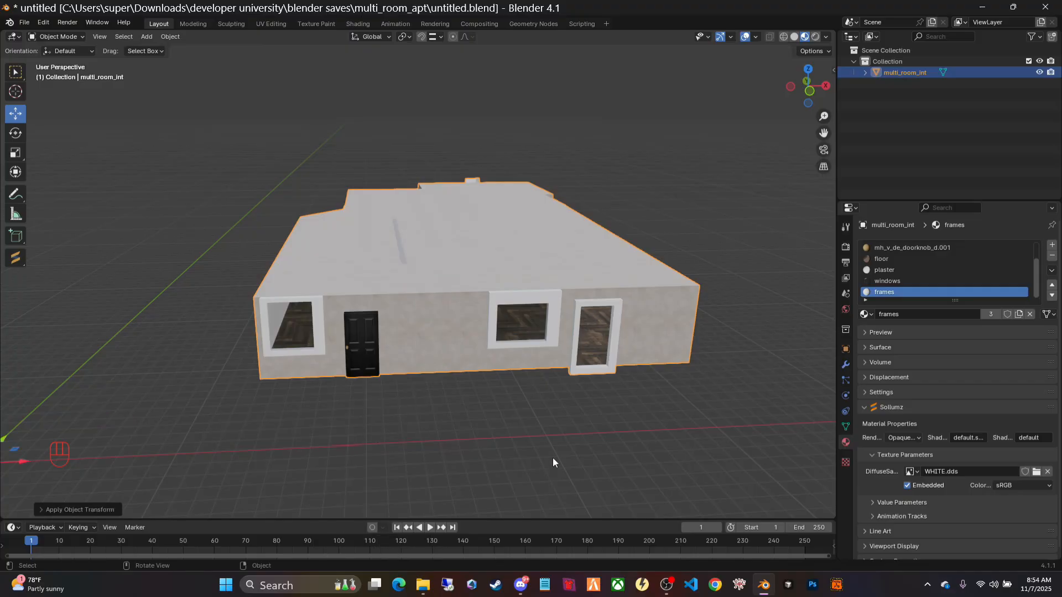
# Move the origin of multi_room_int from the world origin to its geometry again.
pyautogui.moveTo(547, 436)
pyautogui.mouseDown(button='middle')
pyautogui.moveTo(514, 437)
pyautogui.moveTo(493, 412)
pyautogui.moveTo(542, 405)
pyautogui.moveTo(556, 436)
pyautogui.moveTo(514, 440)
pyautogui.moveTo(542, 442)
pyautogui.mouseUp(button='middle')
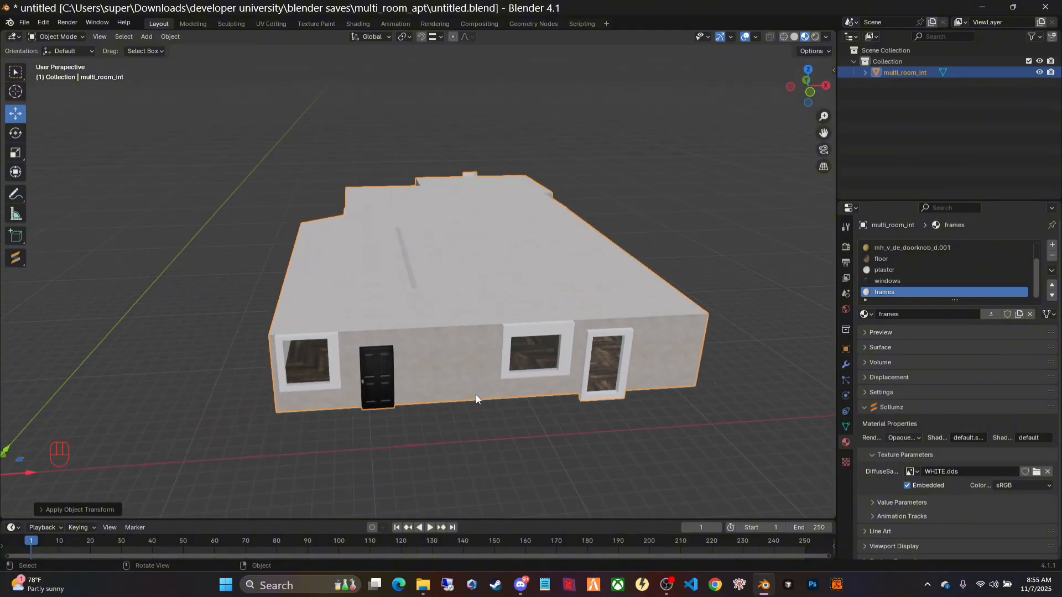
pyautogui.moveTo(476, 394); pyautogui.dragTo(453, 396, button='middle')
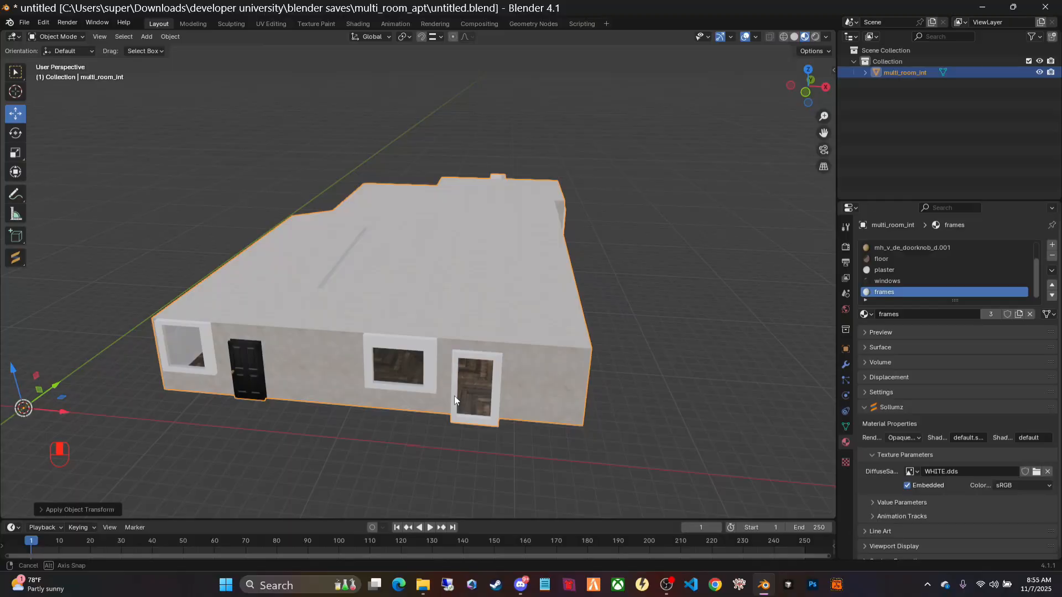
pyautogui.rightClick(387, 275)
pyautogui.moveTo(379, 275)
pyautogui.click(463, 287)
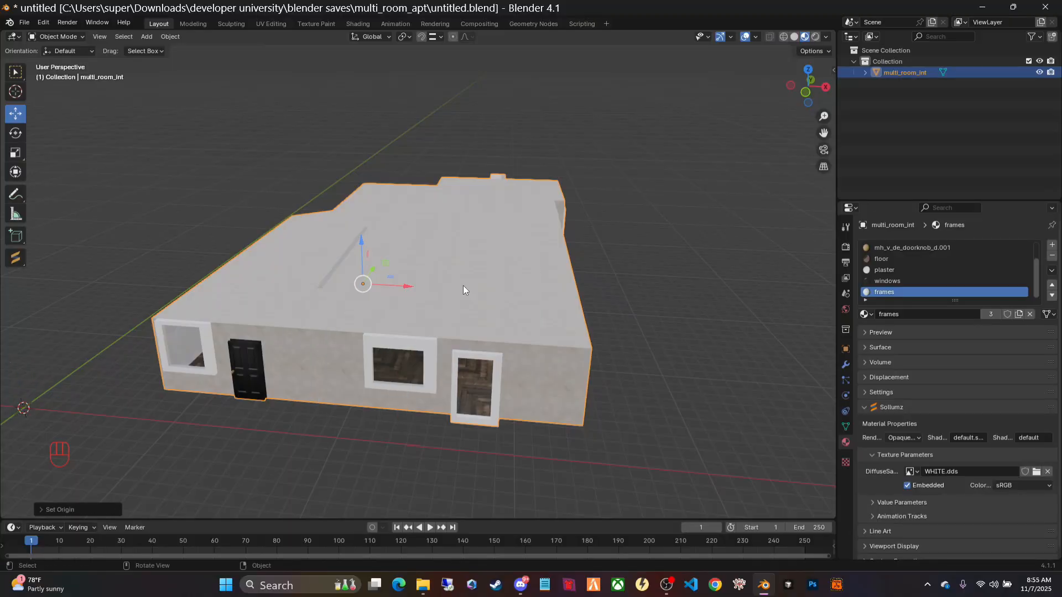
pyautogui.moveTo(345, 391); pyautogui.dragTo(374, 366, button='middle')
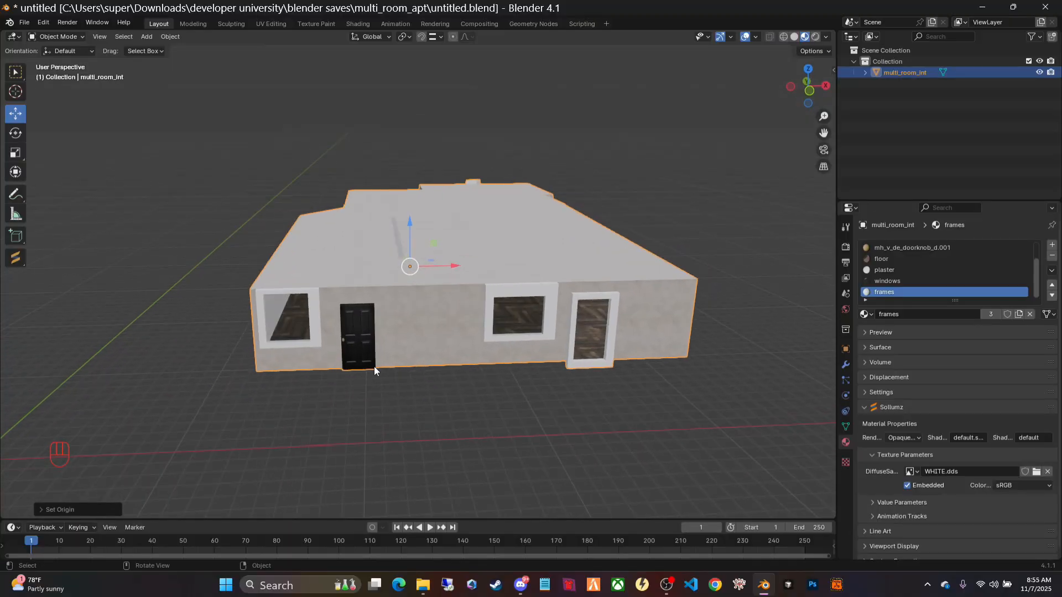
# Collapse the Sollumz material settings and expand the Sollumz tools for creating drawable objects.
pyautogui.click(866, 409)
pyautogui.moveTo(408, 360); pyautogui.dragTo(515, 399, button='middle')
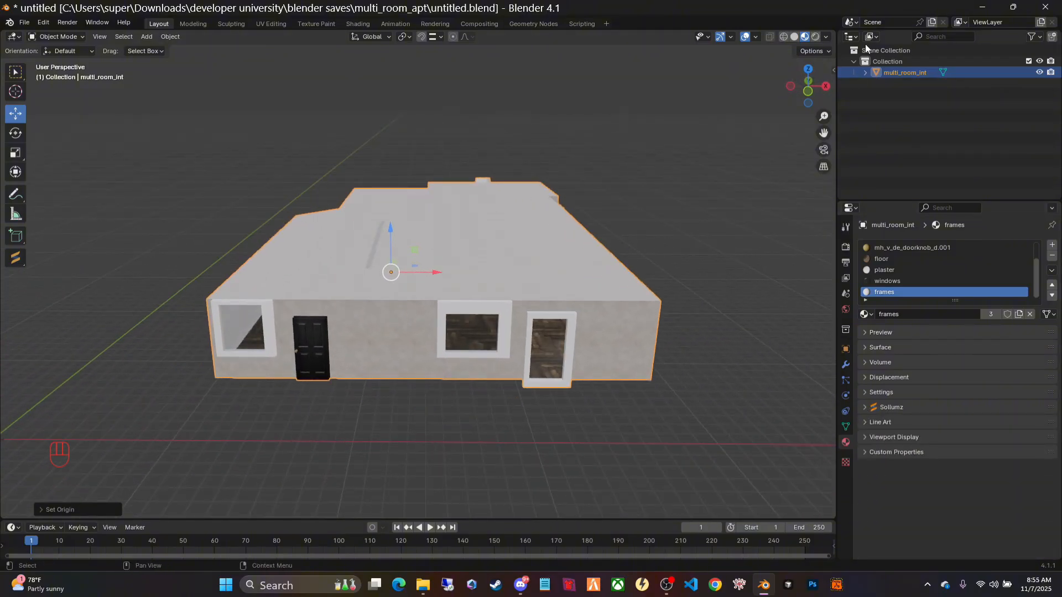
pyautogui.click(831, 65)
pyautogui.click(833, 71)
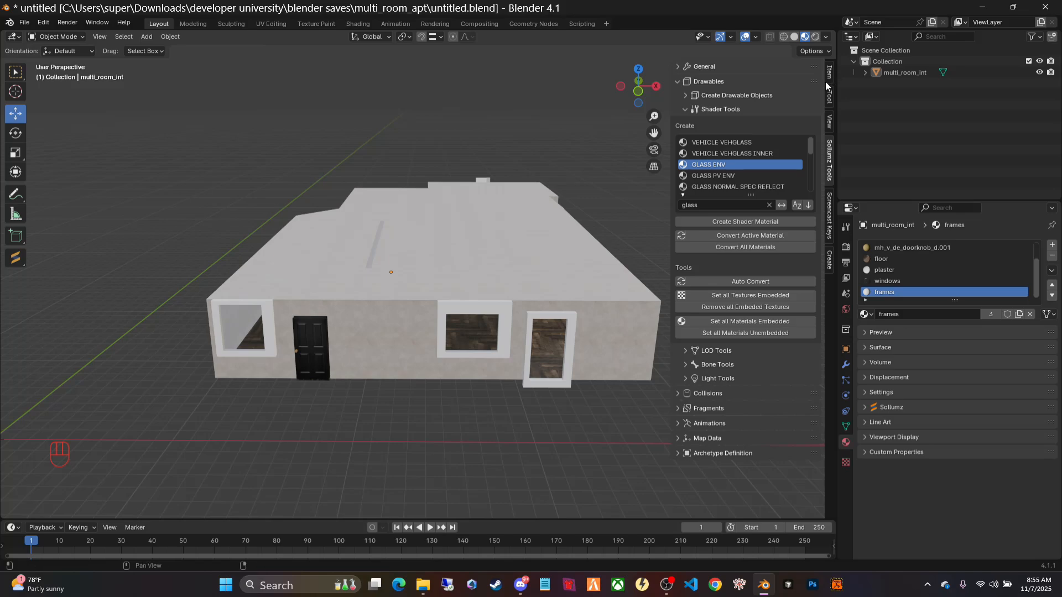
pyautogui.click(685, 109)
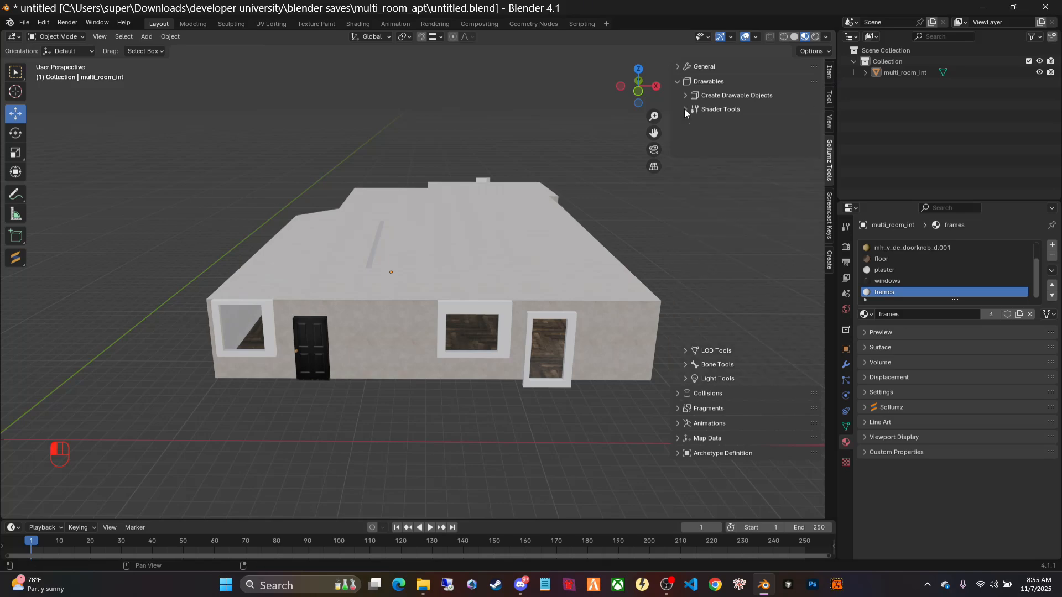
pyautogui.click(677, 83)
pyautogui.click(678, 83)
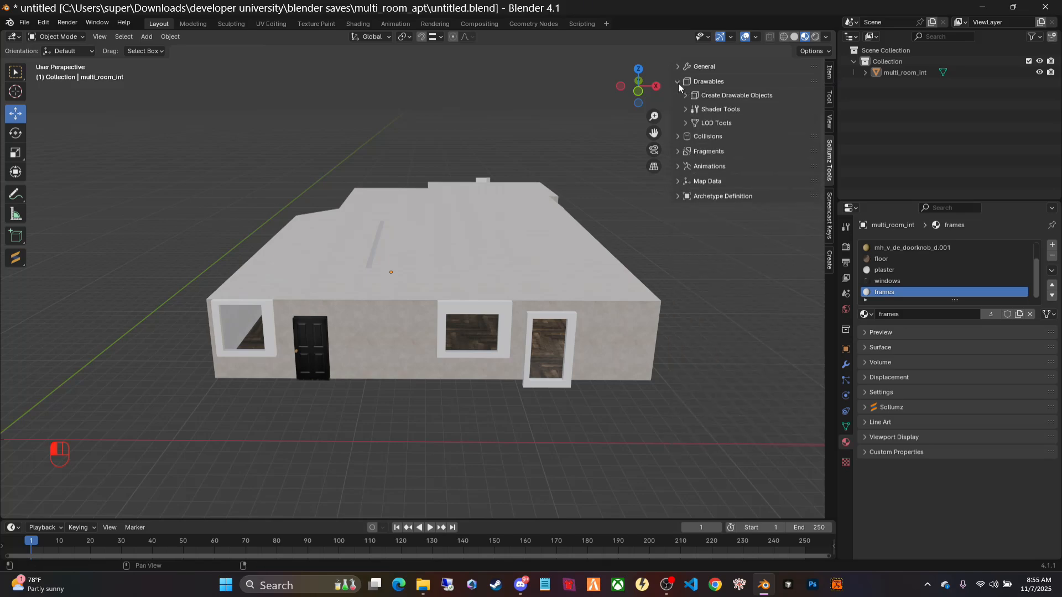
pyautogui.click(684, 95)
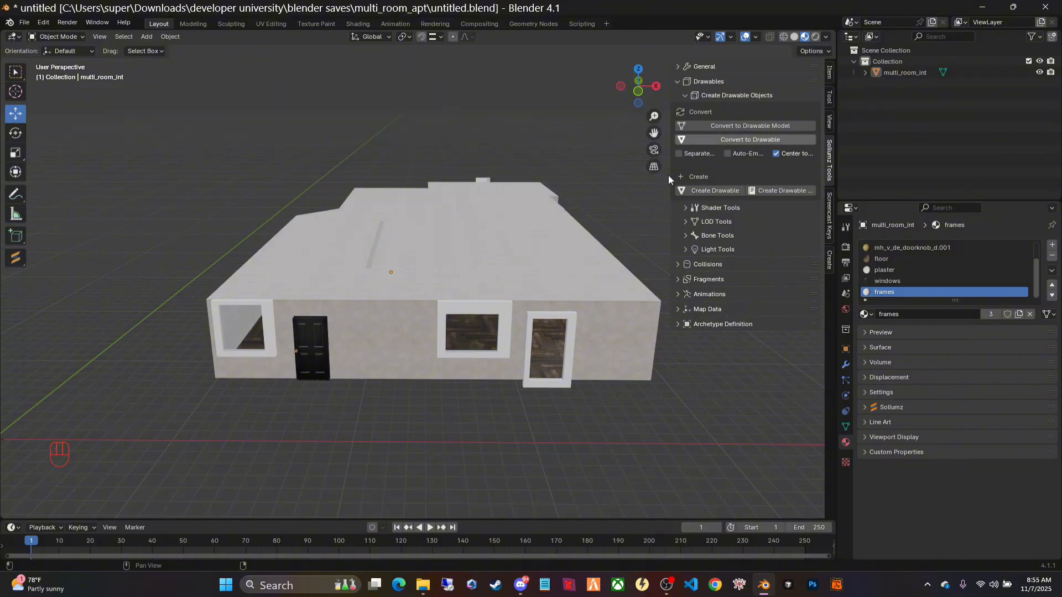
# Select multi_room_int and convert it to a Sollumz Drawable, keeping Center to Selection enabled, and close the Sollumz tools.
pyautogui.moveTo(542, 371); pyautogui.dragTo(481, 283, button='middle')
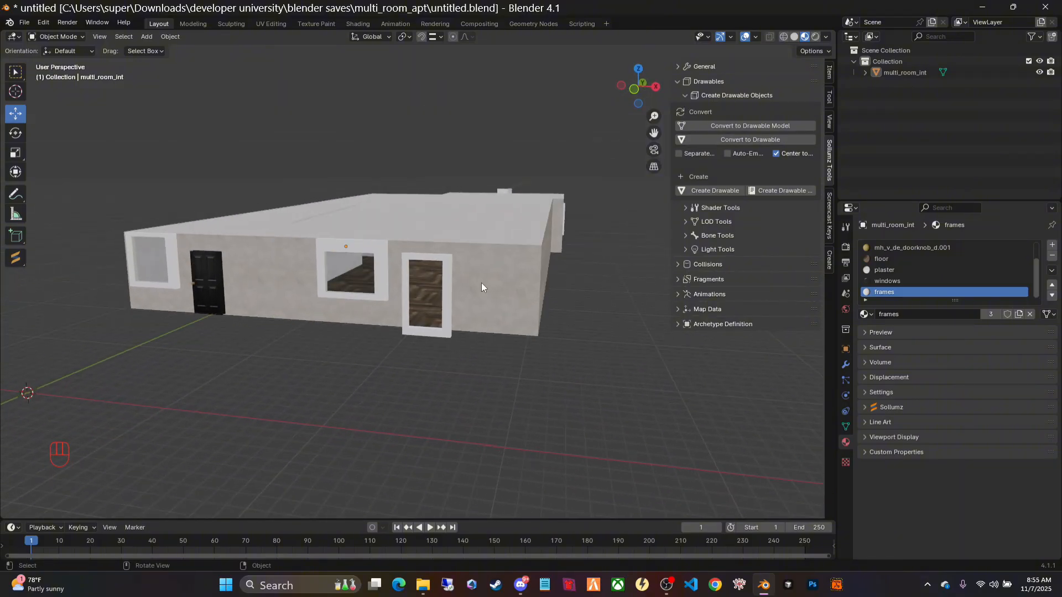
pyautogui.click(472, 229)
pyautogui.moveTo(435, 358); pyautogui.dragTo(441, 361, button='middle')
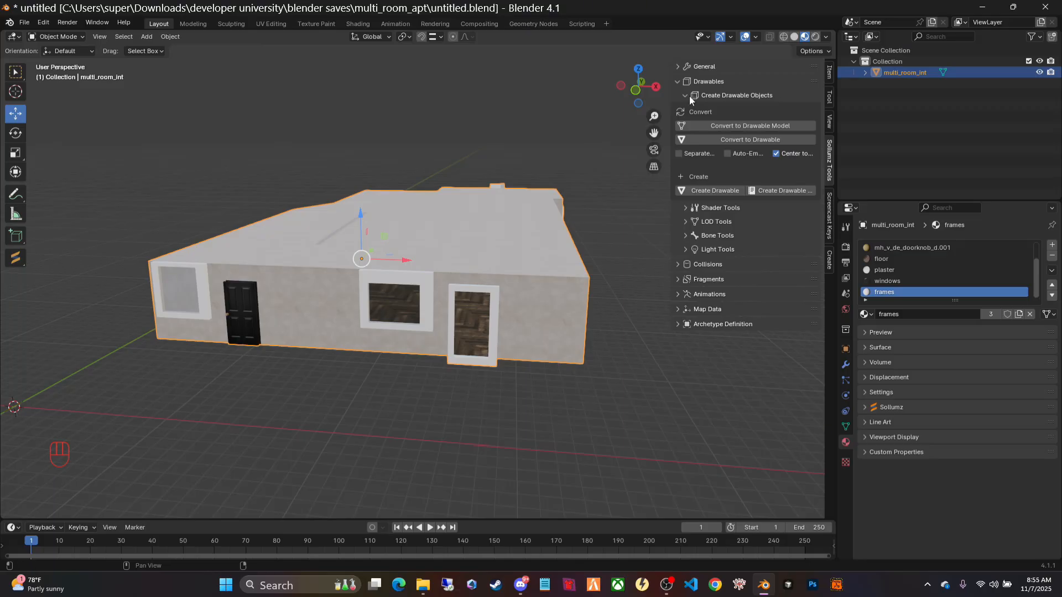
pyautogui.click(671, 95)
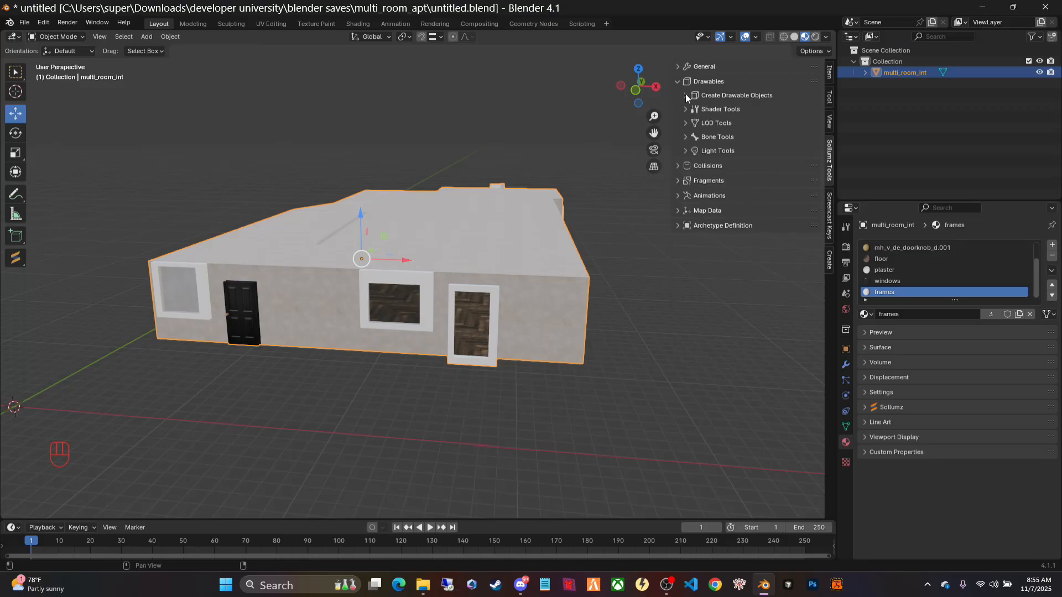
pyautogui.click(685, 96)
pyautogui.click(672, 93)
pyautogui.moveTo(672, 94); pyautogui.dragTo(622, 94)
pyautogui.click(621, 94)
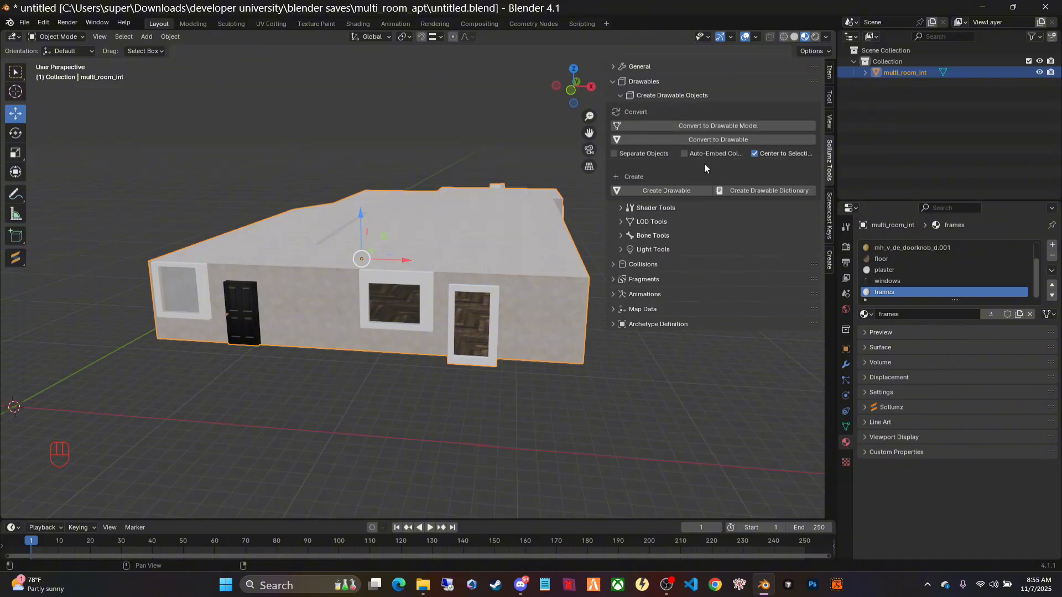
pyautogui.moveTo(606, 120); pyautogui.dragTo(555, 120)
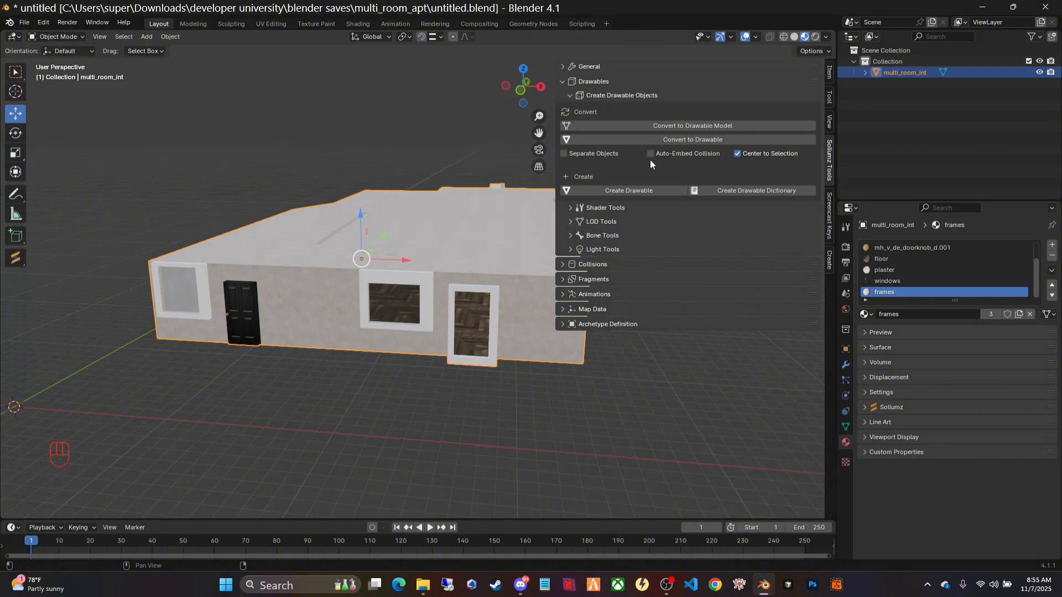
pyautogui.click(697, 142)
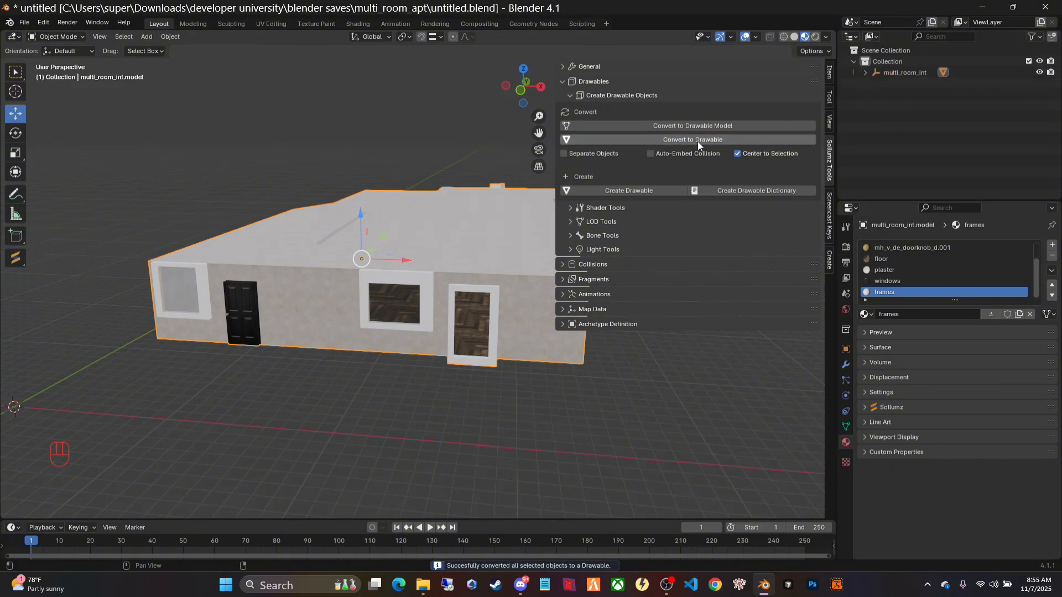
pyautogui.click(572, 93)
pyautogui.click(562, 80)
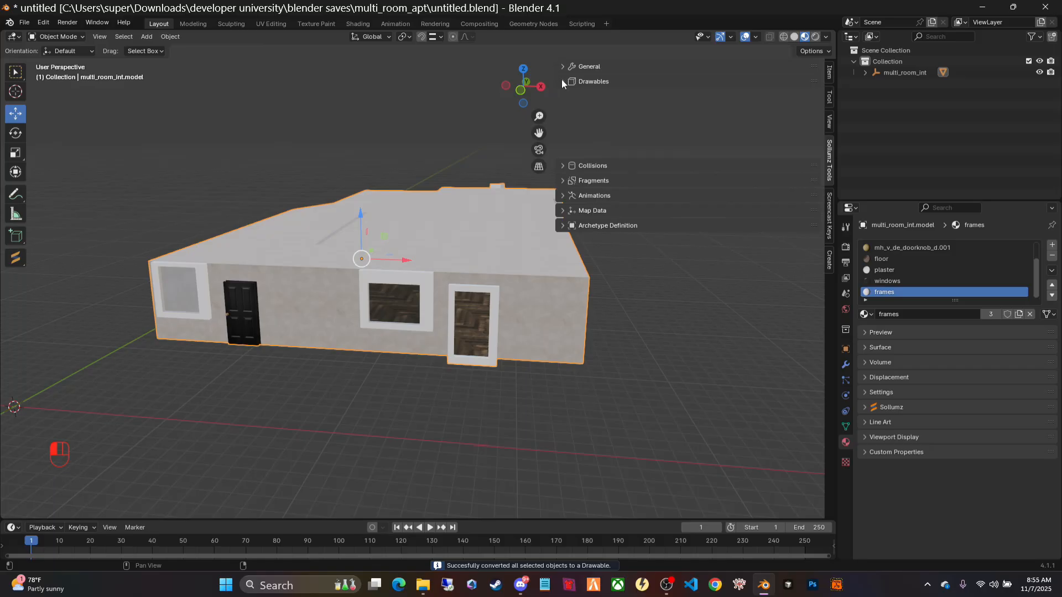
pyautogui.press('n')
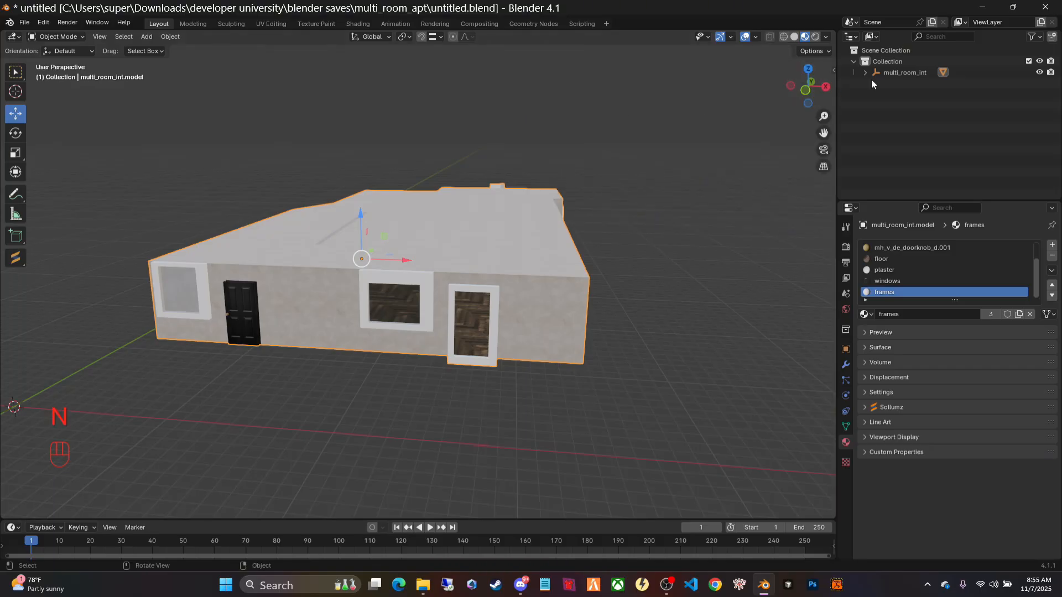
# Expand the multi_room_int hierarchy down to its materials and rename the model's mesh data as multi.
pyautogui.click(866, 73)
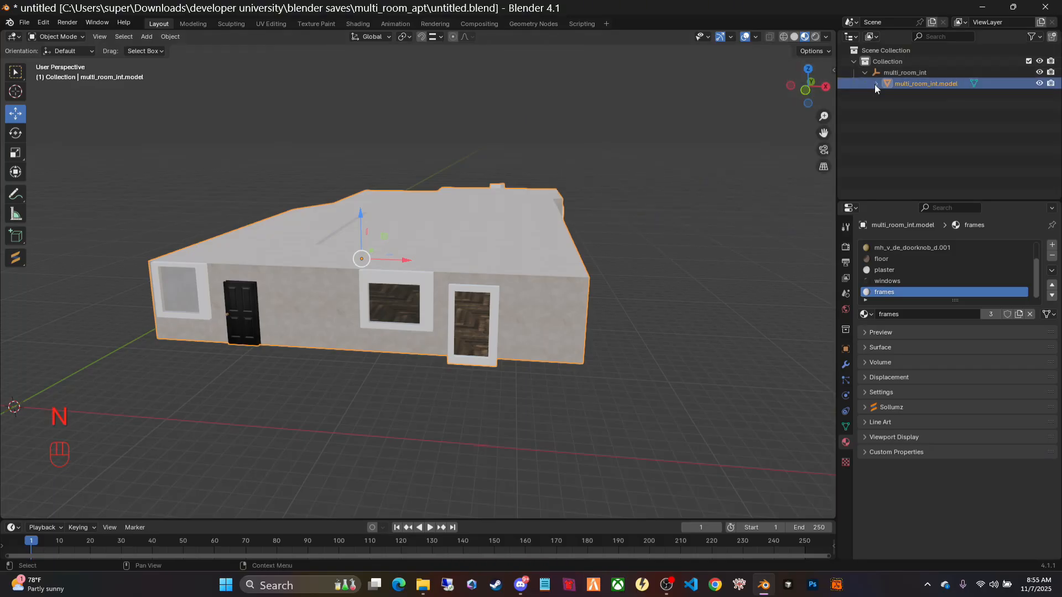
pyautogui.click(875, 83)
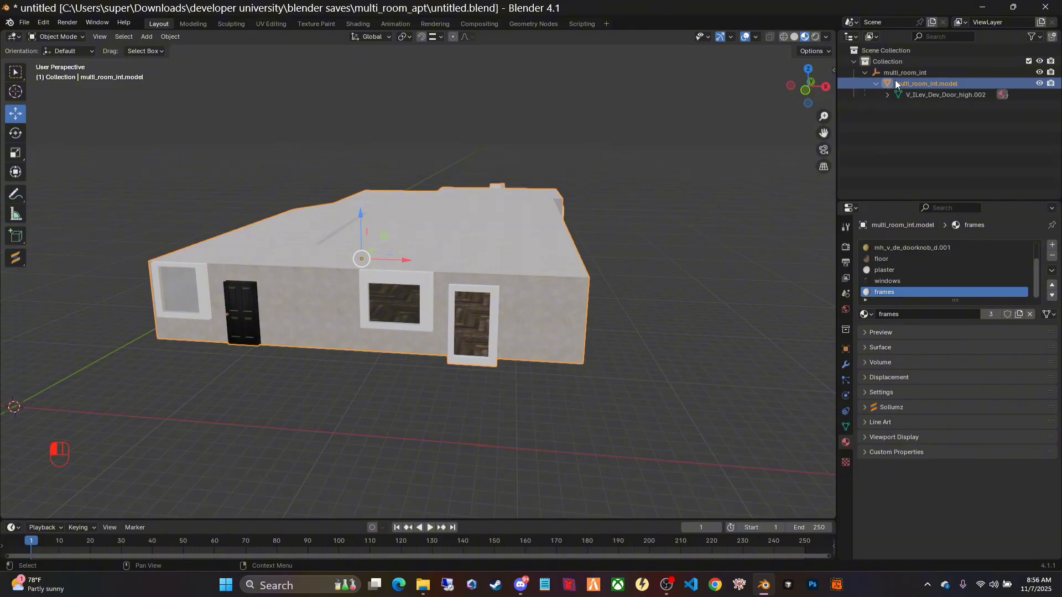
pyautogui.click(875, 84)
pyautogui.click(875, 83)
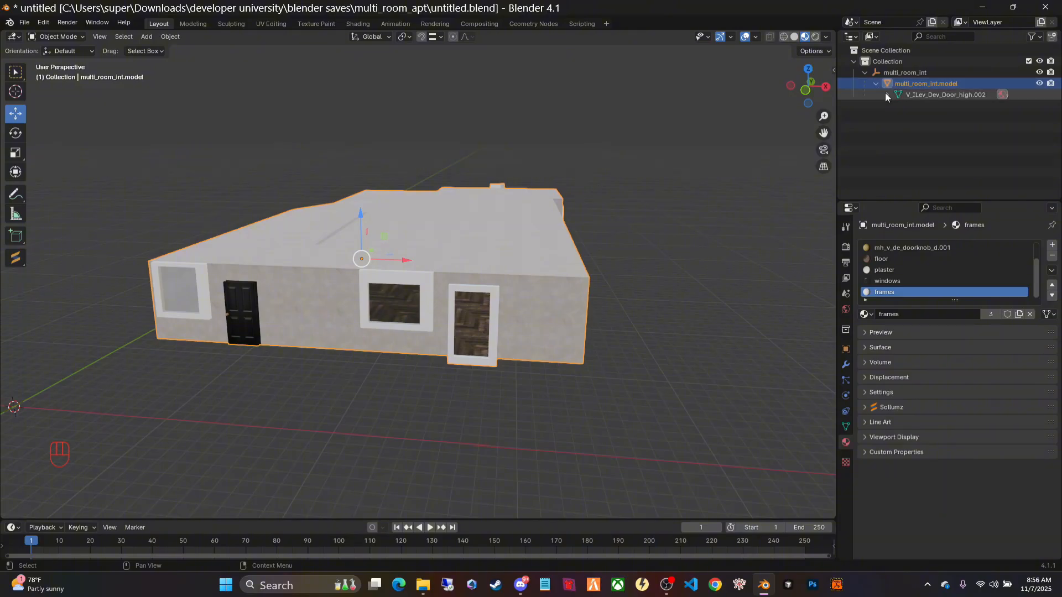
pyautogui.click(887, 95)
pyautogui.doubleClick(955, 94)
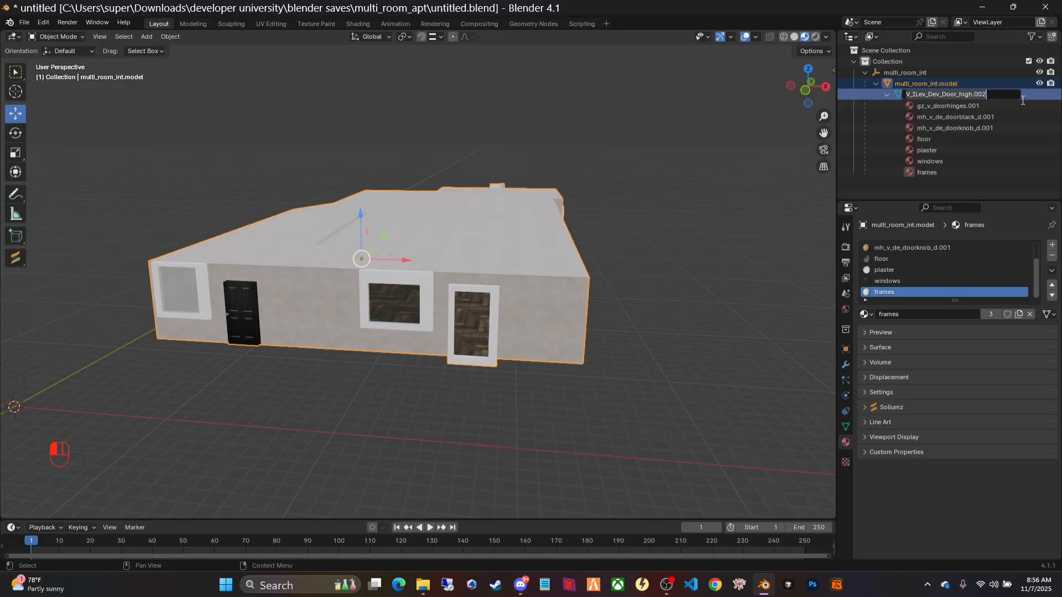
pyautogui.write('multi')
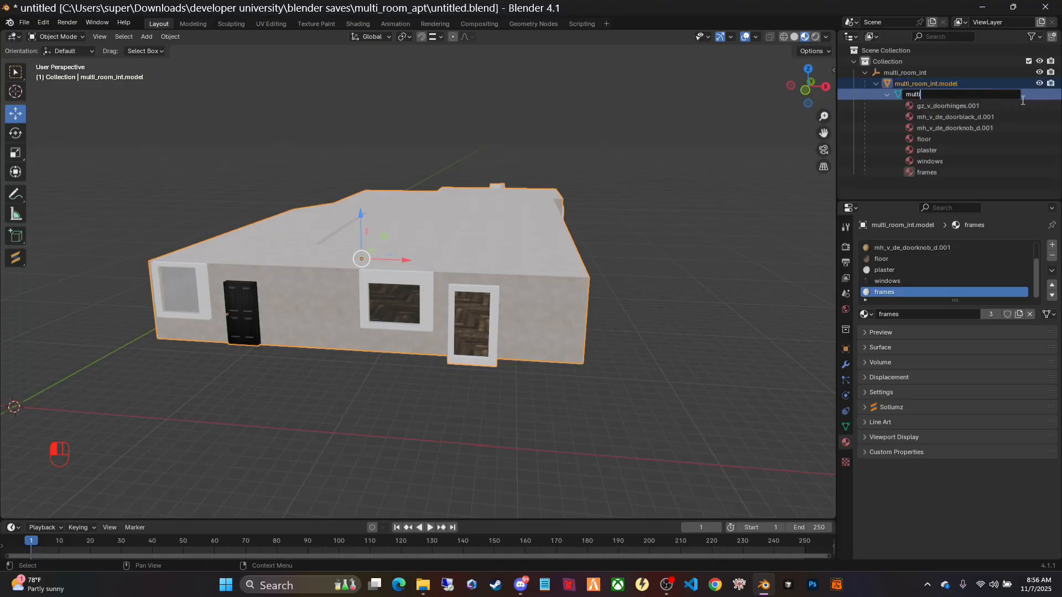
pyautogui.press('Return')
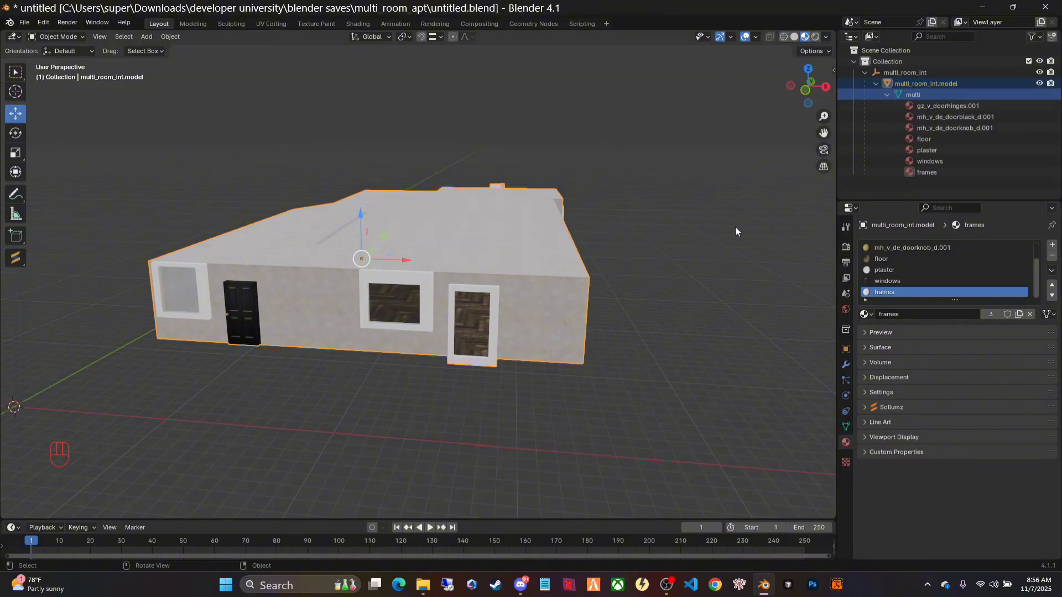
# Duplicate multi_room_int.model in place and clear the copy's parent while keeping its transformation.
pyautogui.click(900, 87)
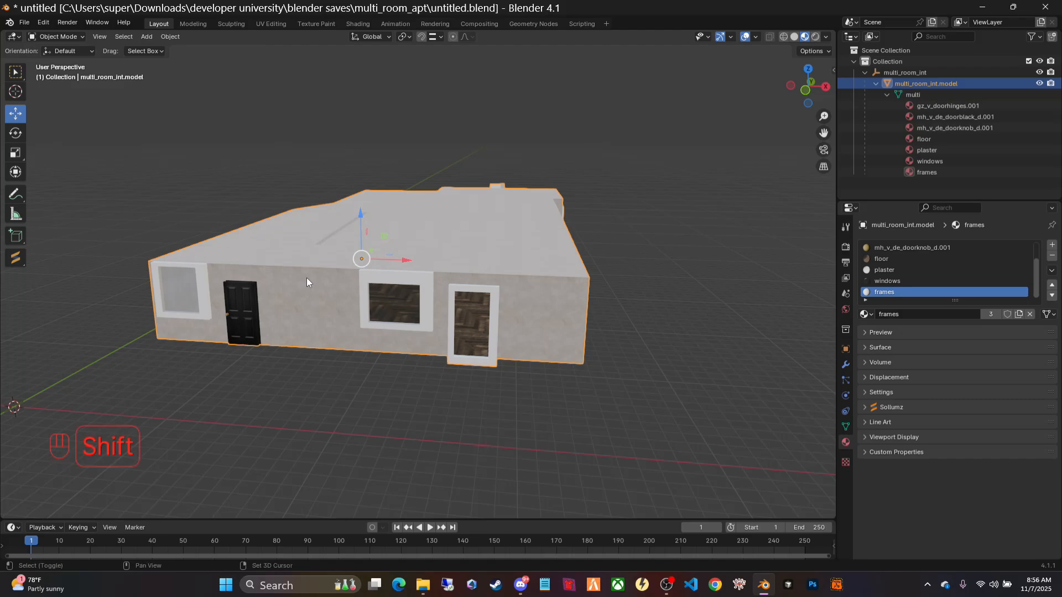
pyautogui.hotkey('shift', 'd')
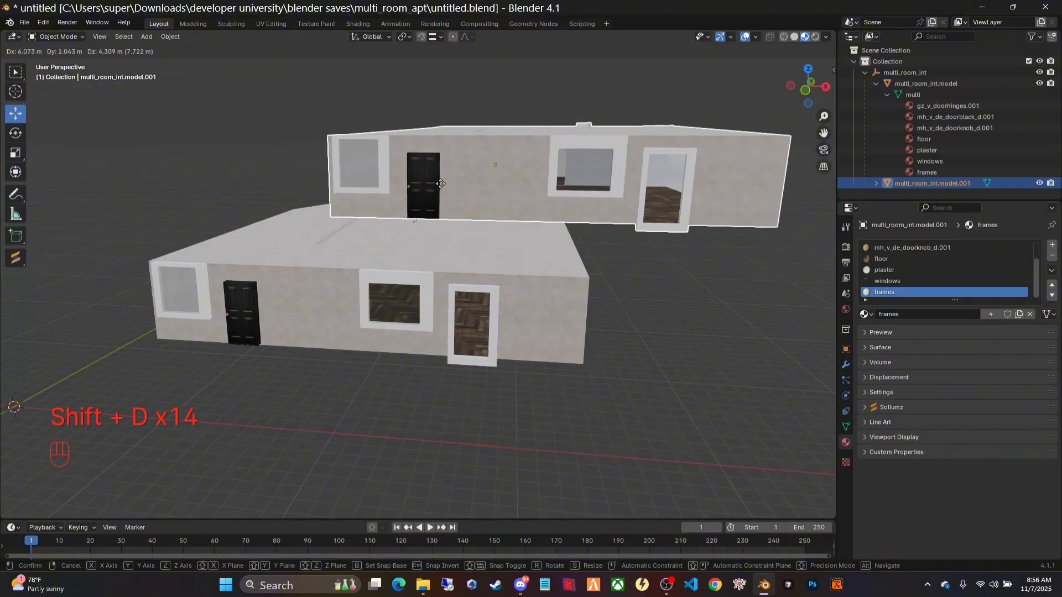
pyautogui.rightClick(443, 182)
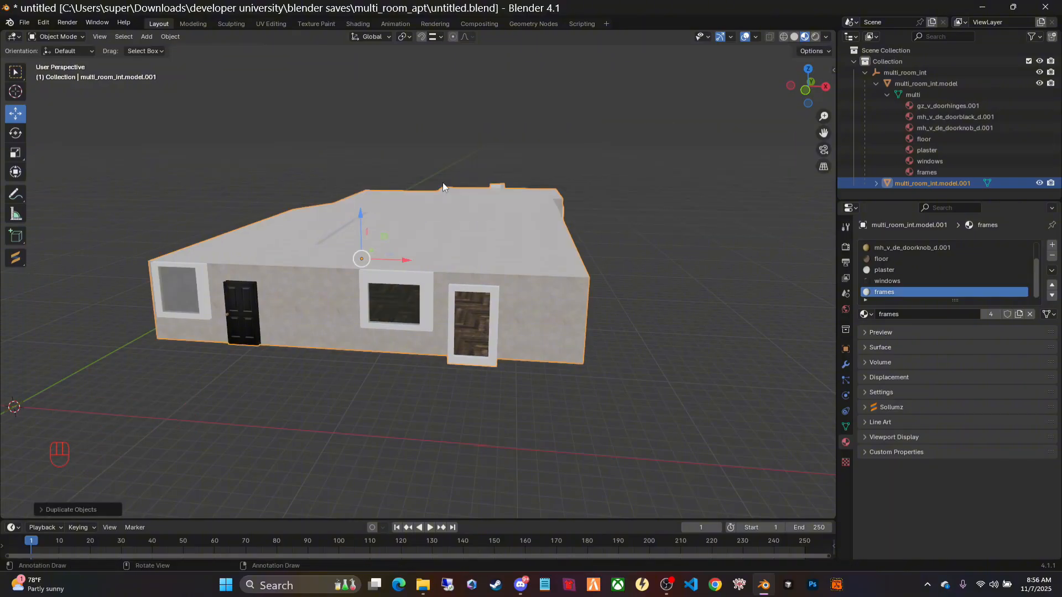
pyautogui.hotkey('alt', 'p')
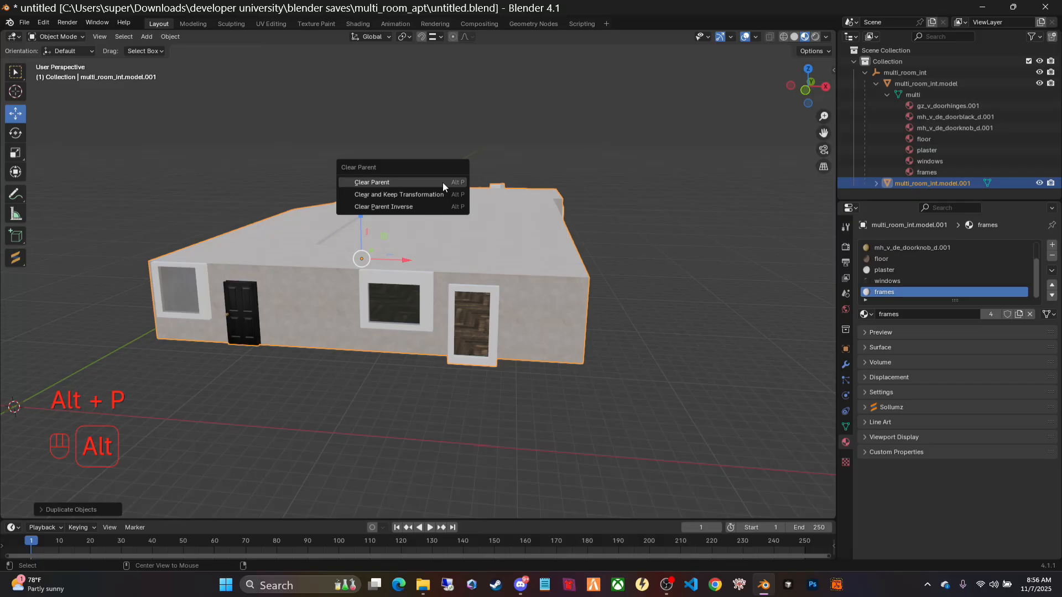
pyautogui.click(404, 197)
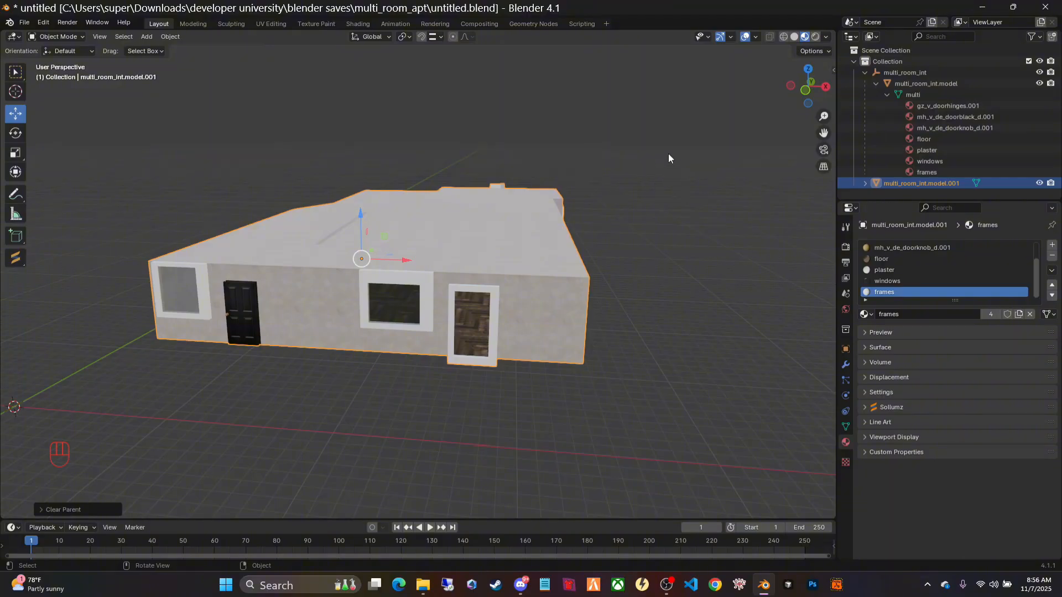
# Collapse the original drawable's hierarchy, expand the unparented duplicate, and rename the duplicate as multi_room_int_col.
pyautogui.click(876, 84)
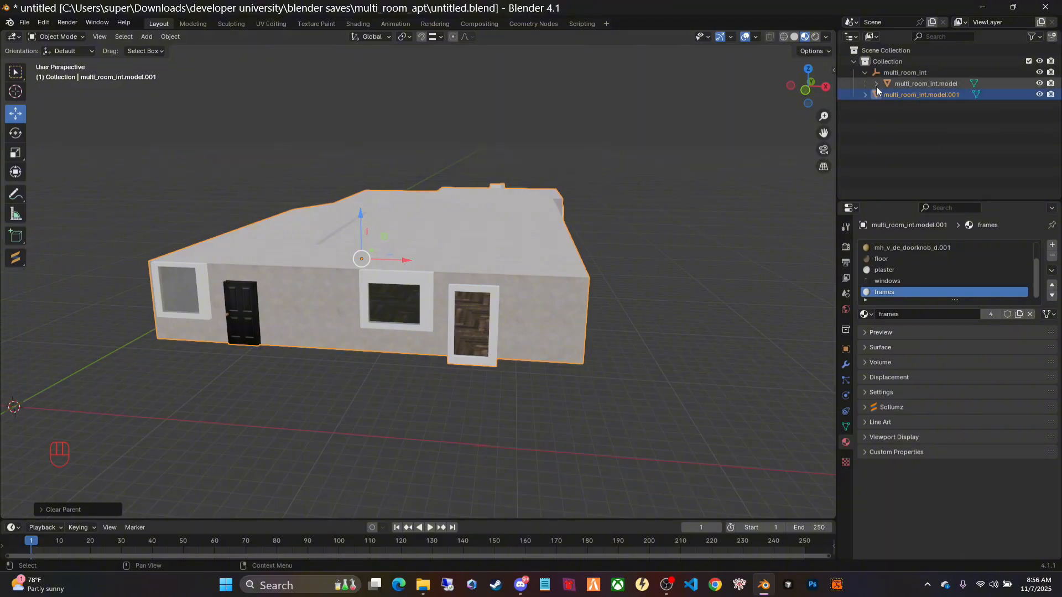
pyautogui.click(865, 72)
pyautogui.click(865, 84)
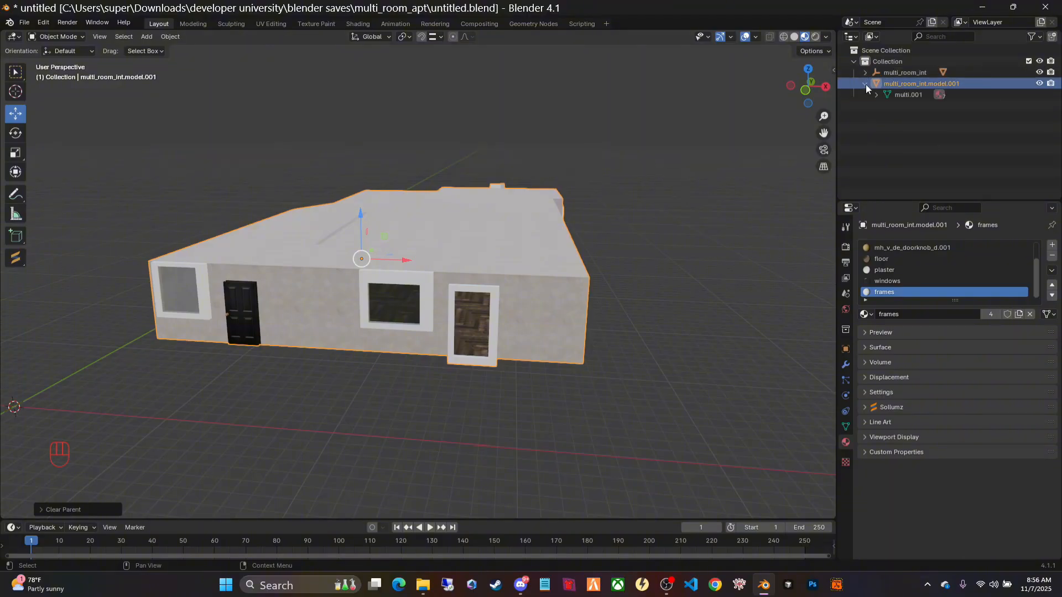
pyautogui.click(876, 95)
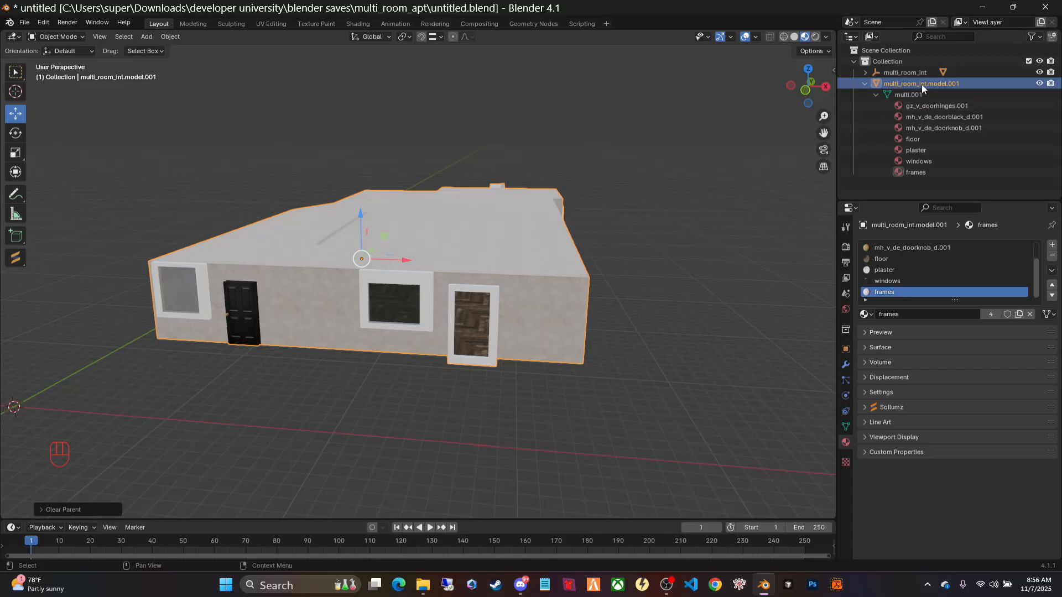
pyautogui.doubleClick(950, 84)
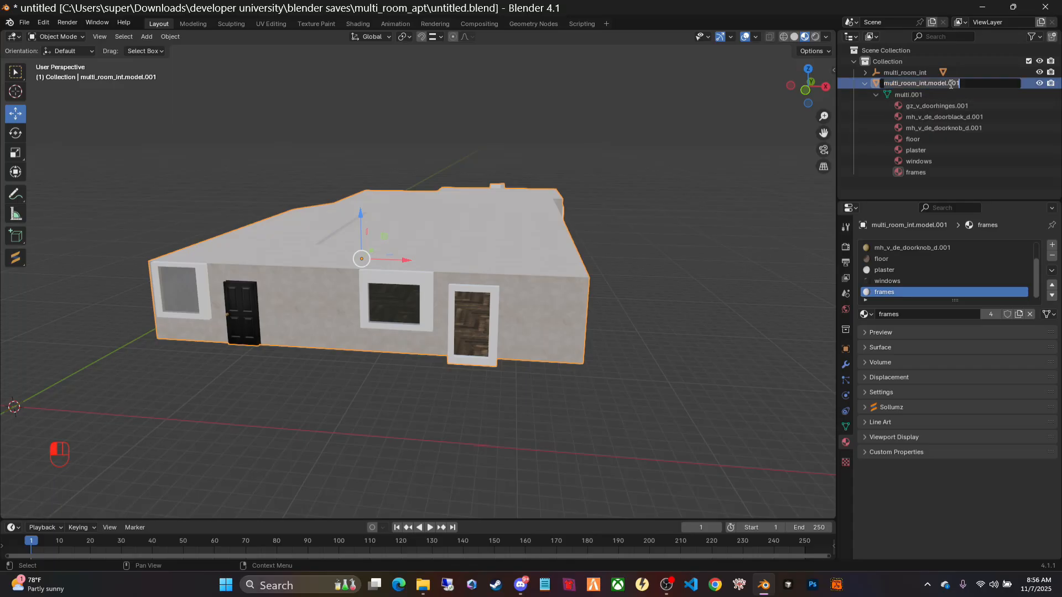
pyautogui.click(991, 87)
pyautogui.press('BackSpace')
pyautogui.press('BackSpace')
pyautogui.press('BackSpace')
pyautogui.press('BackSpace')
pyautogui.press('BackSpace')
pyautogui.press('BackSpace')
pyautogui.press('BackSpace')
pyautogui.press('BackSpace')
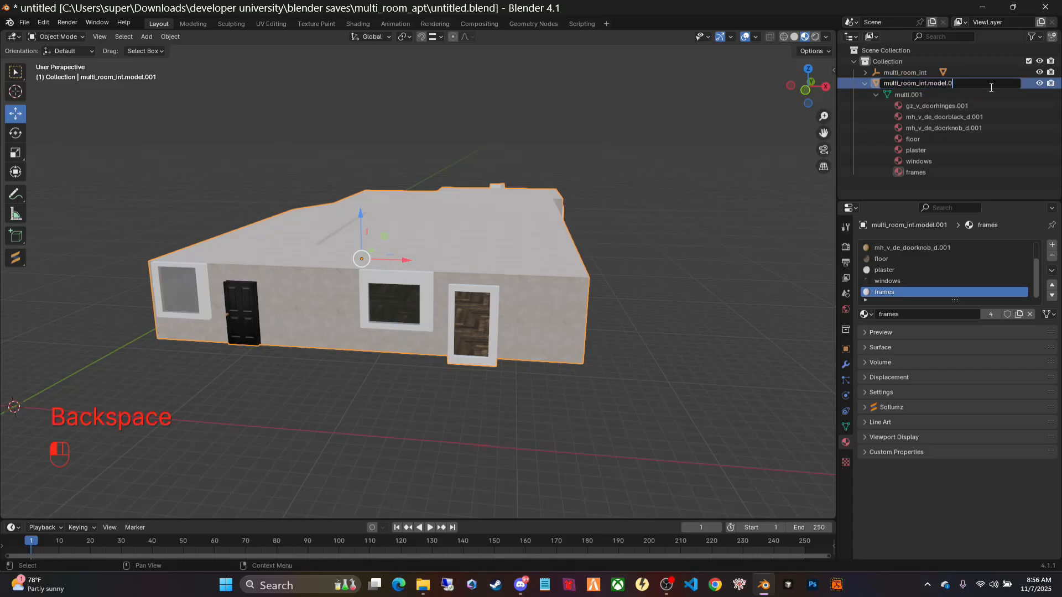
pyautogui.press('BackSpace')
pyautogui.press('BackSpace')
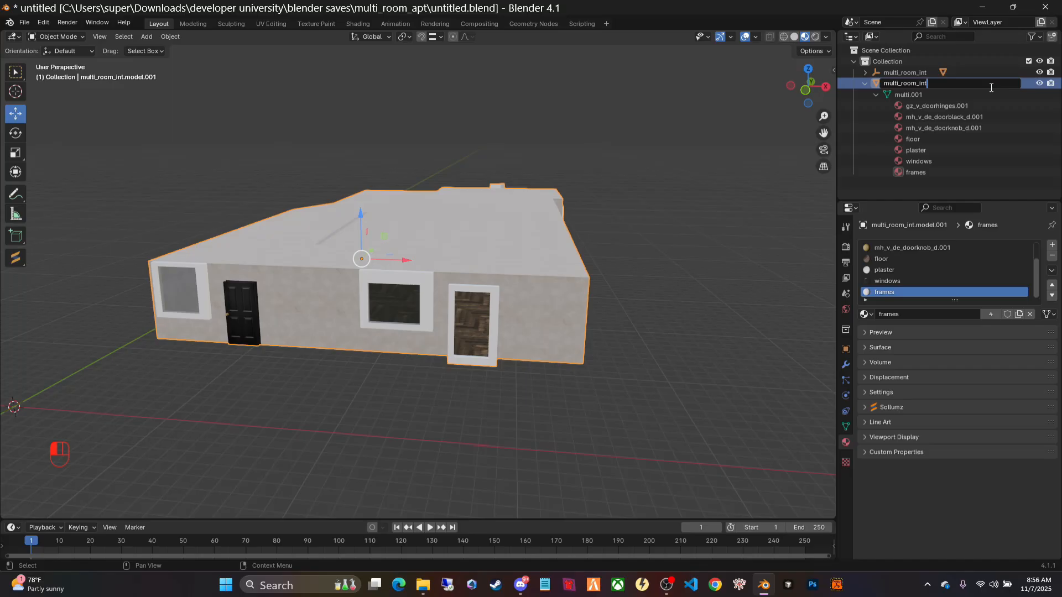
pyautogui.write('_col')
pyautogui.press('Return')
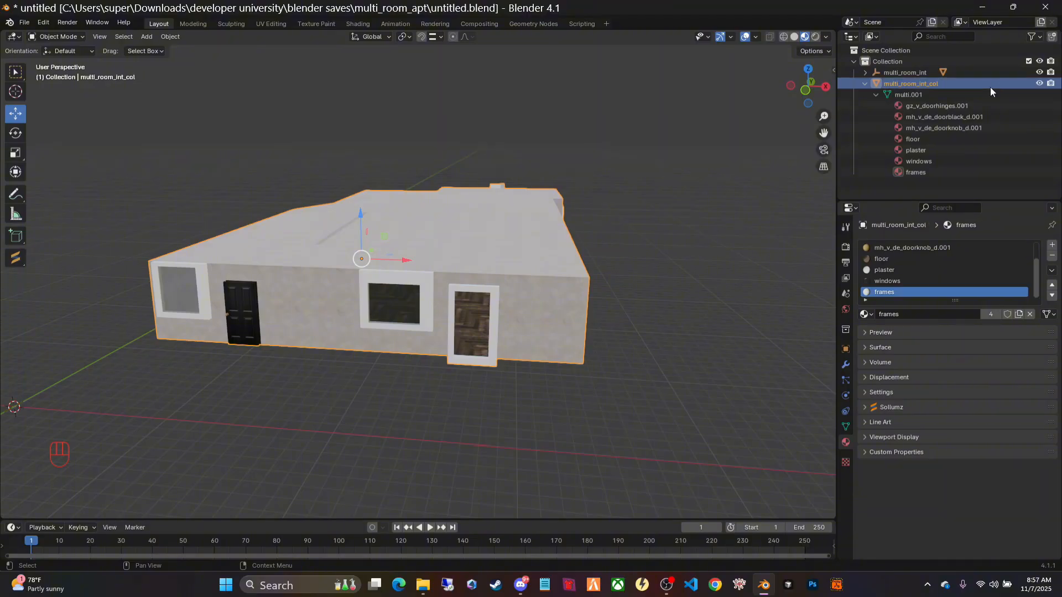
# Remove every material slot from multi_room_int_col, starting with gz_v_doorhinges.001.
pyautogui.click(943, 106)
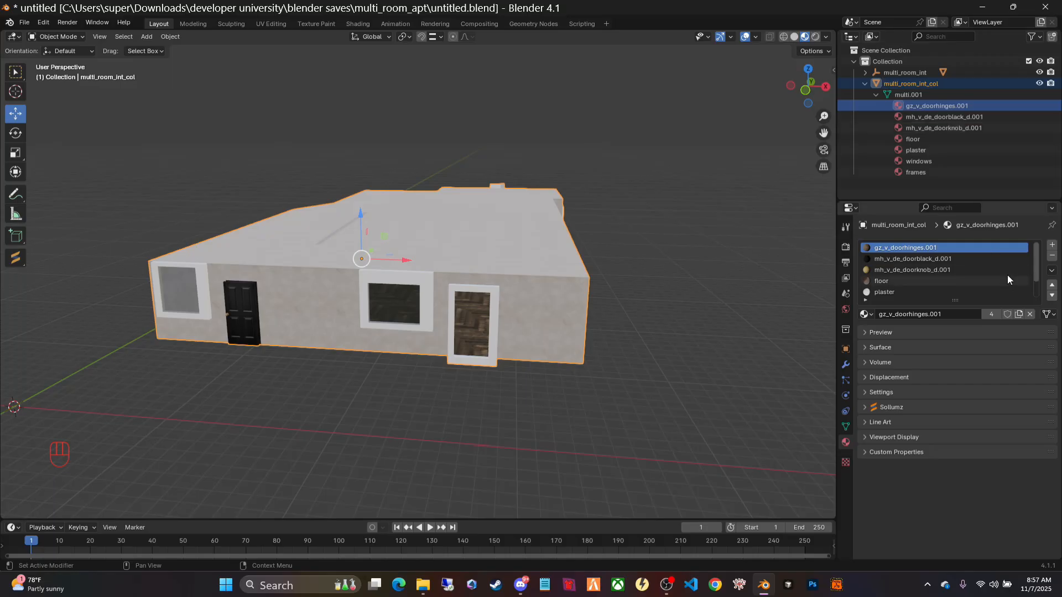
pyautogui.click(1051, 257)
pyautogui.click(1051, 257)
pyautogui.click(1052, 258)
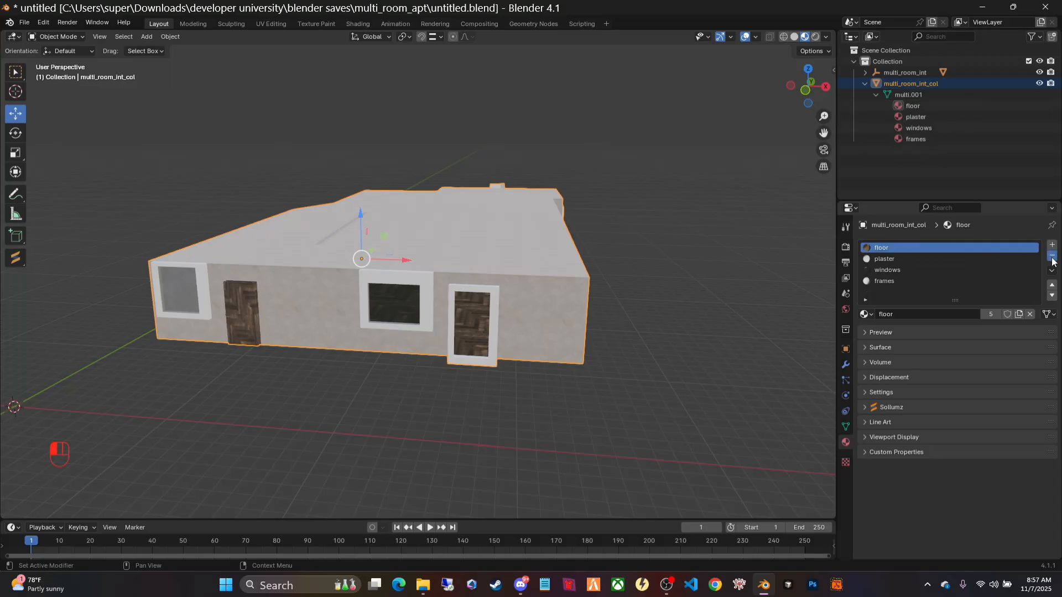
pyautogui.click(1052, 258)
pyautogui.click(1052, 257)
pyautogui.click(1052, 257)
pyautogui.click(1052, 258)
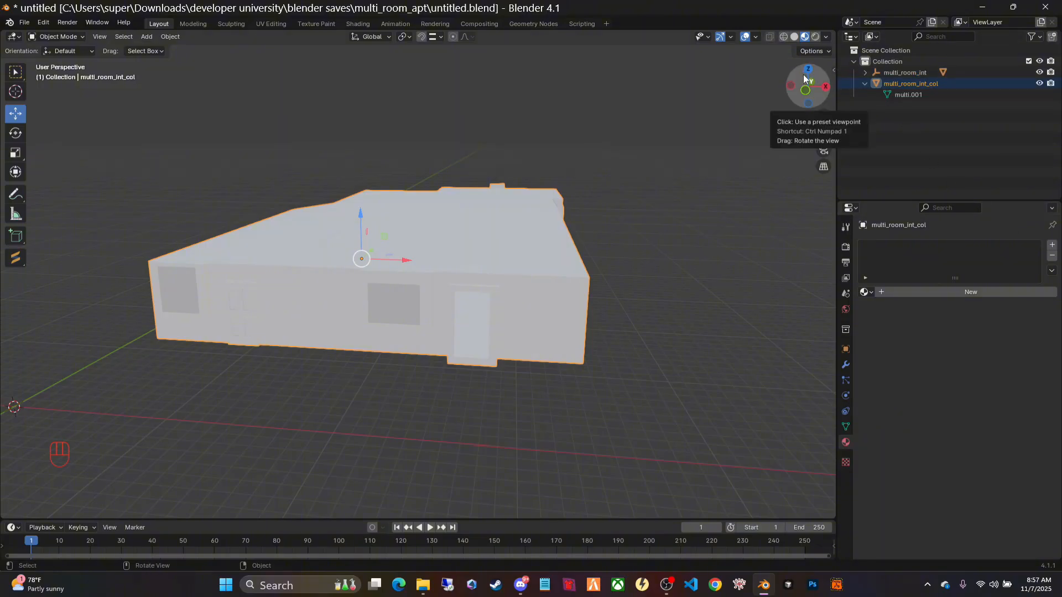
# Convert multi_room_int_col to a Sollumz Composite with child type Bound GeometryBVH, keeping Apply Default Flag and Center to Selection enabled.
pyautogui.press('n')
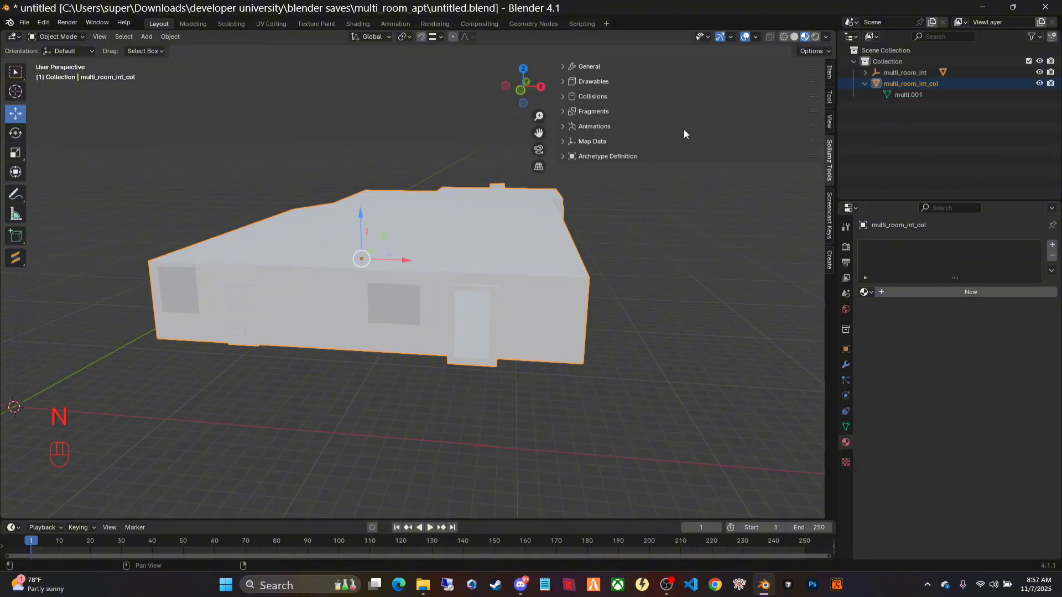
pyautogui.click(563, 96)
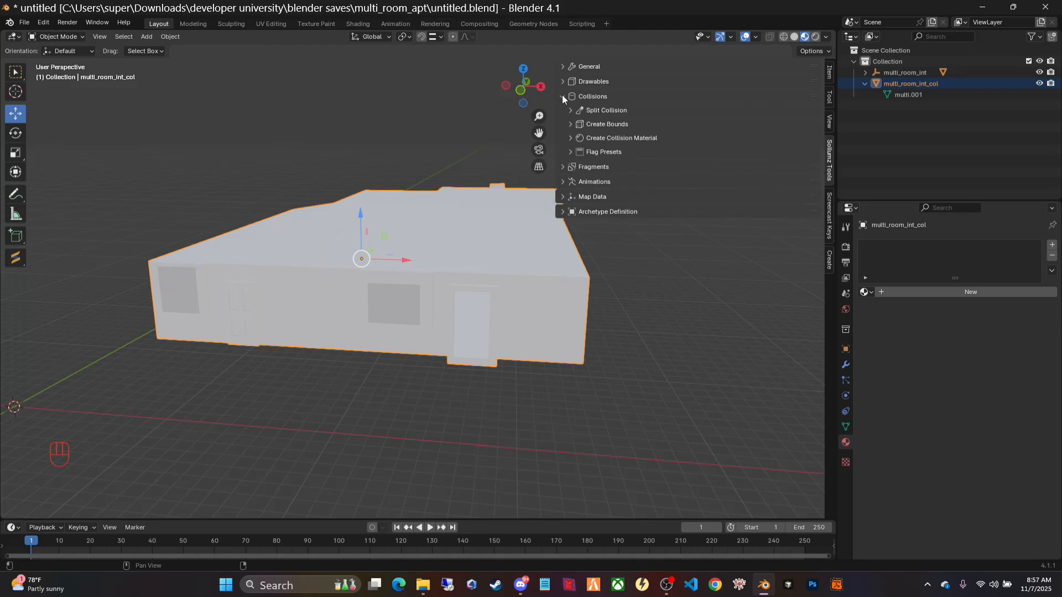
pyautogui.click(569, 124)
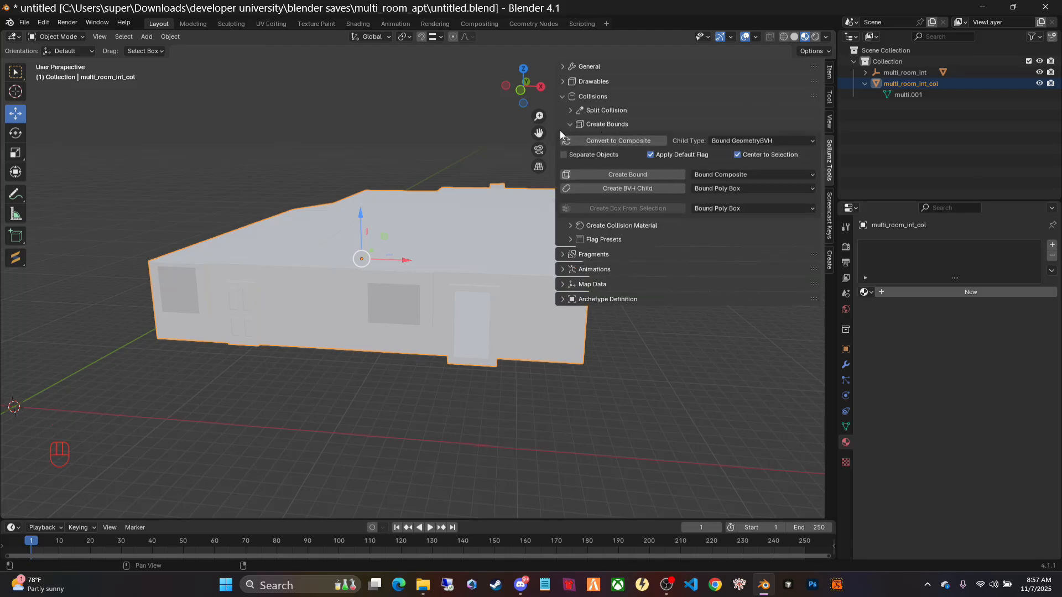
pyautogui.moveTo(555, 121); pyautogui.dragTo(488, 120)
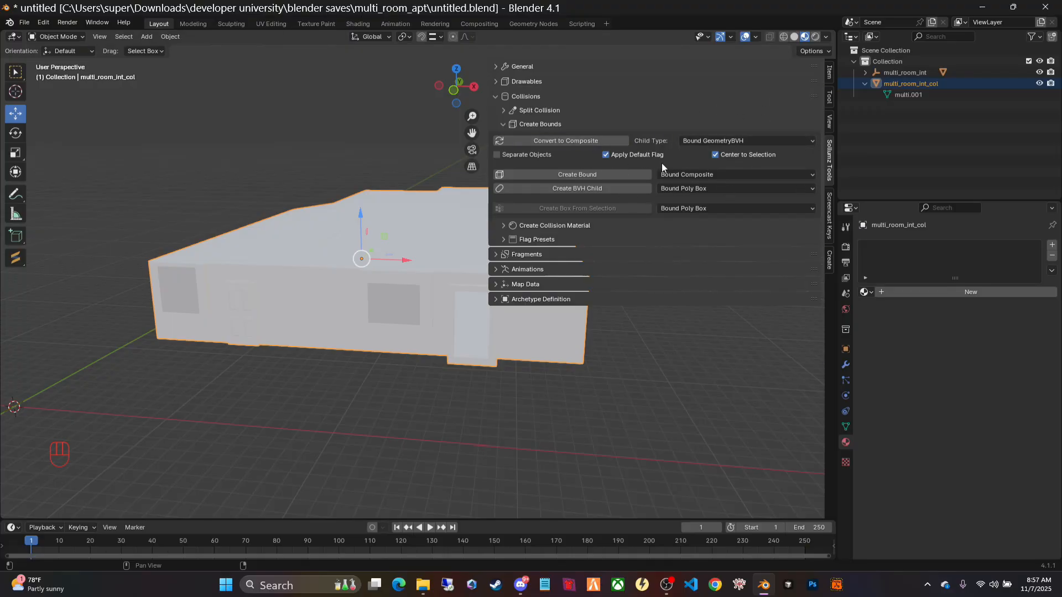
pyautogui.click(556, 141)
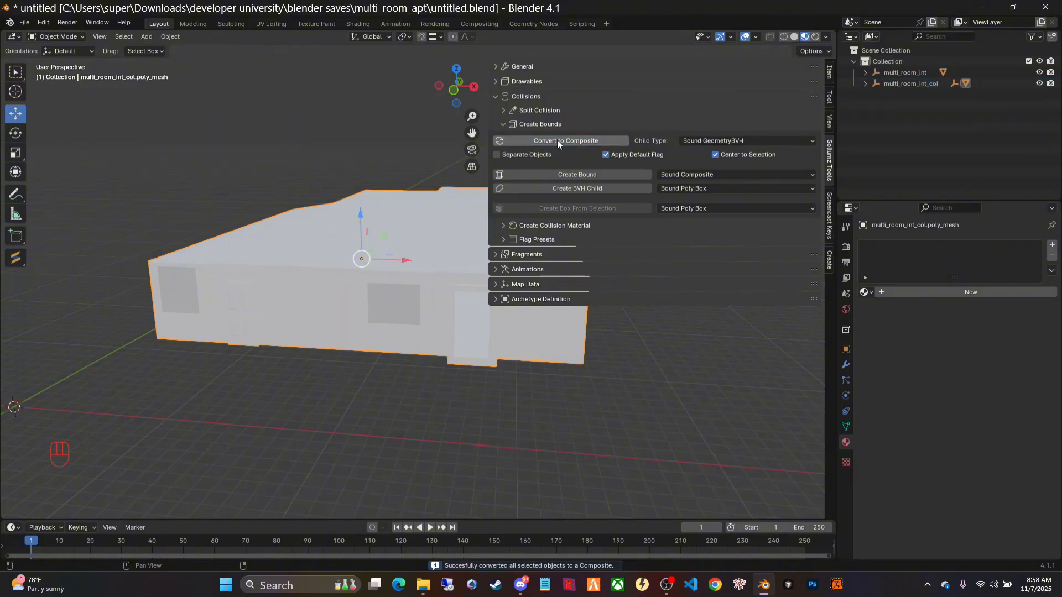
pyautogui.click(504, 123)
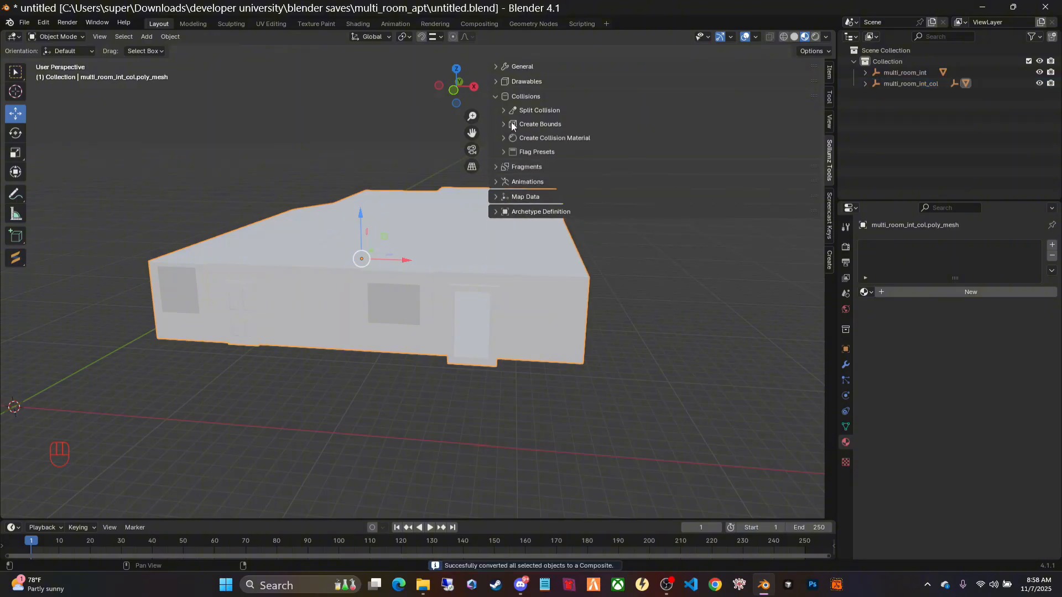
# Create a Default collision material on the poly mesh inside multi_room_int_col, and collapse the collision tools and object hierarchy.
pyautogui.click(864, 83)
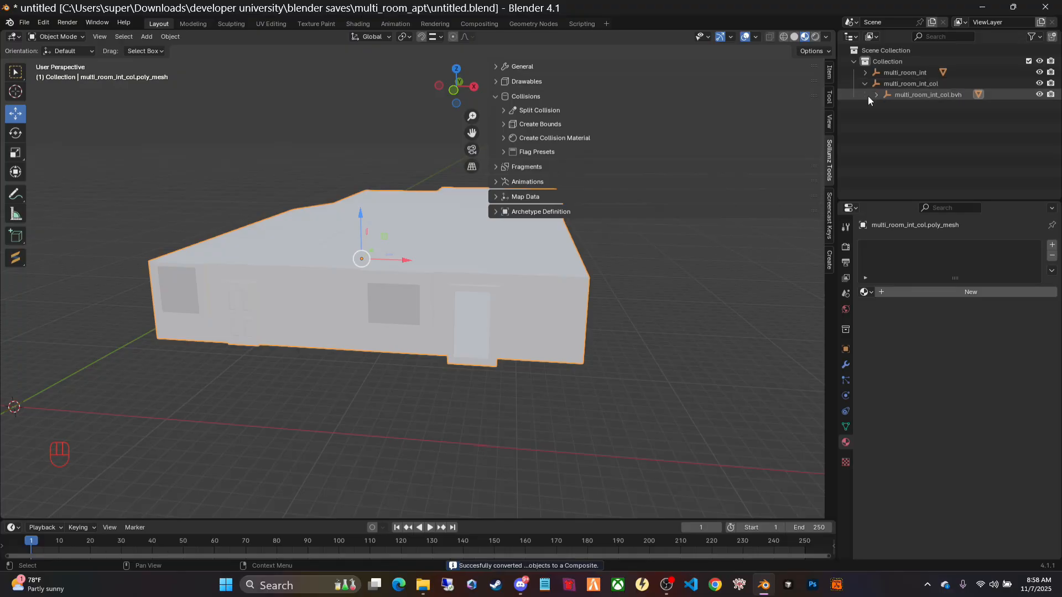
pyautogui.click(874, 95)
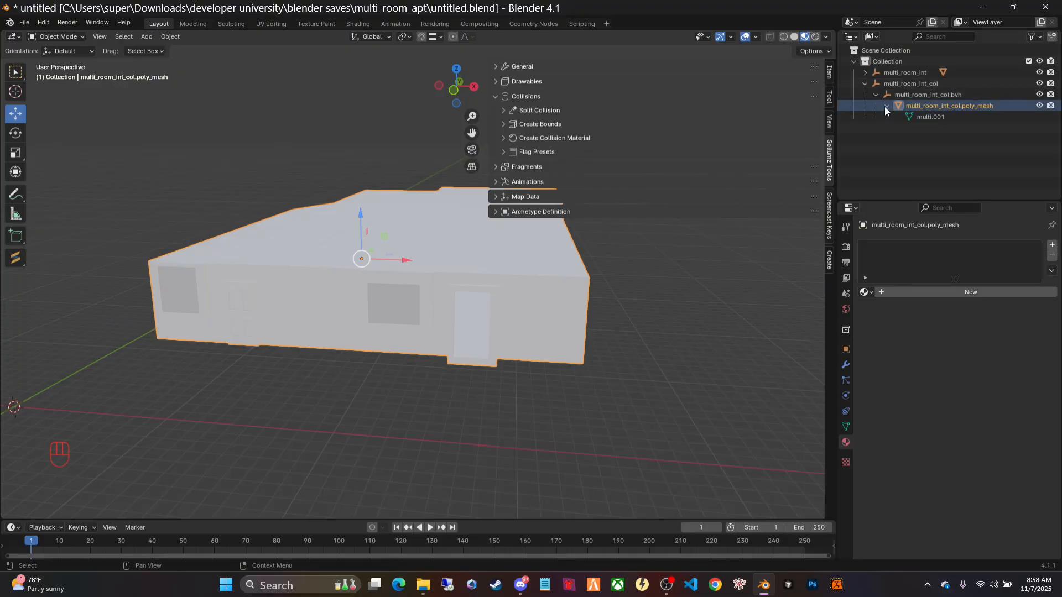
pyautogui.click(922, 106)
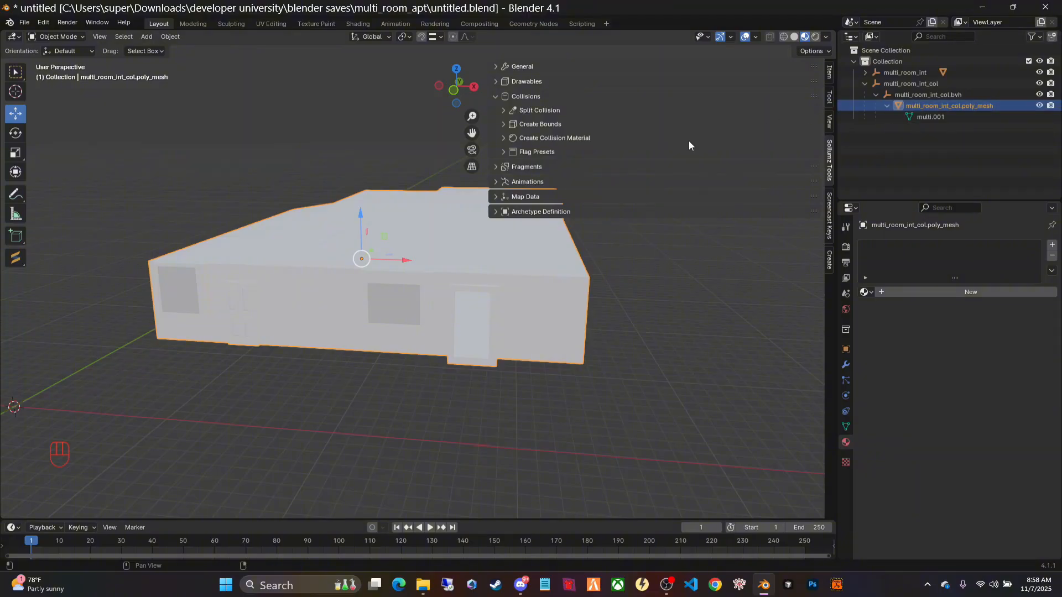
pyautogui.click(505, 138)
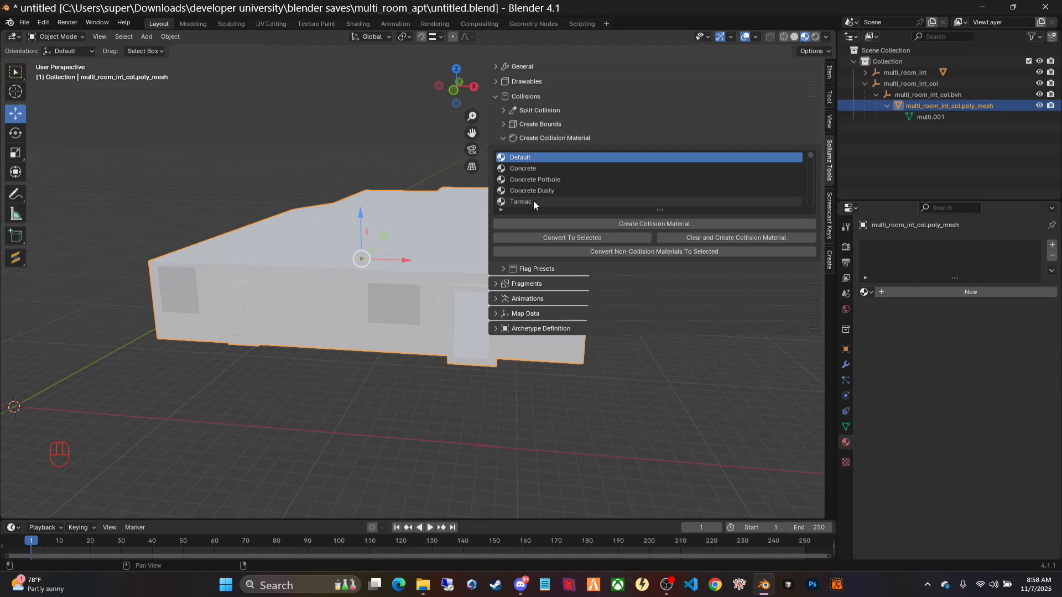
pyautogui.click(665, 226)
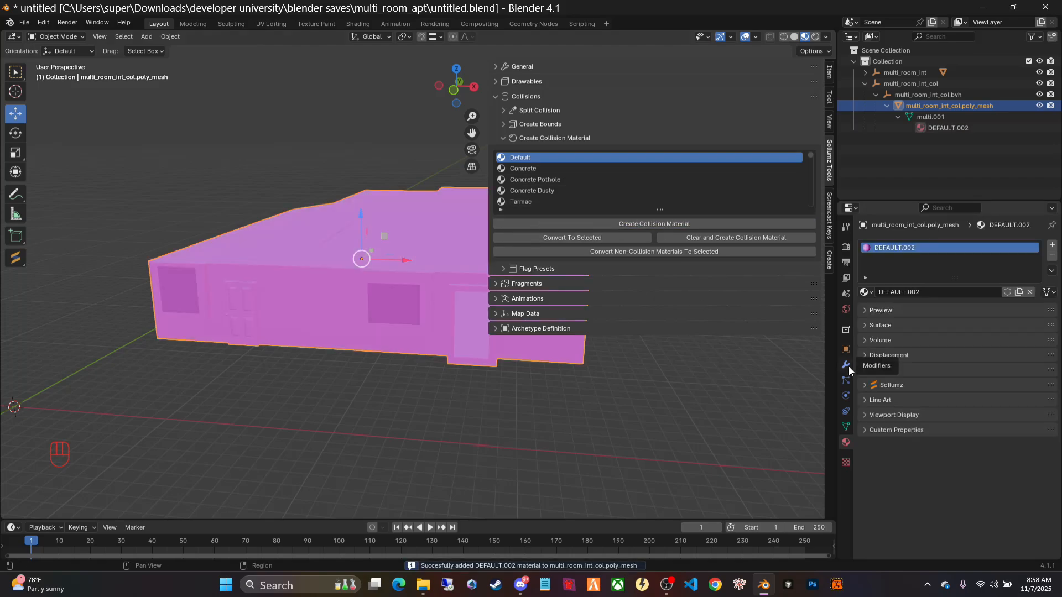
pyautogui.click(503, 138)
pyautogui.click(495, 97)
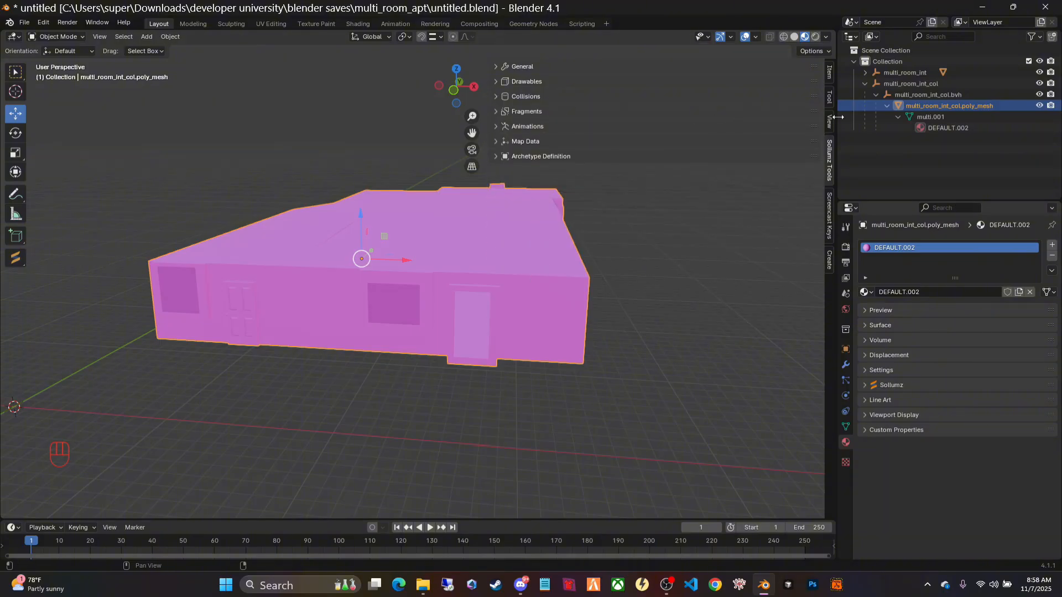
pyautogui.click(874, 95)
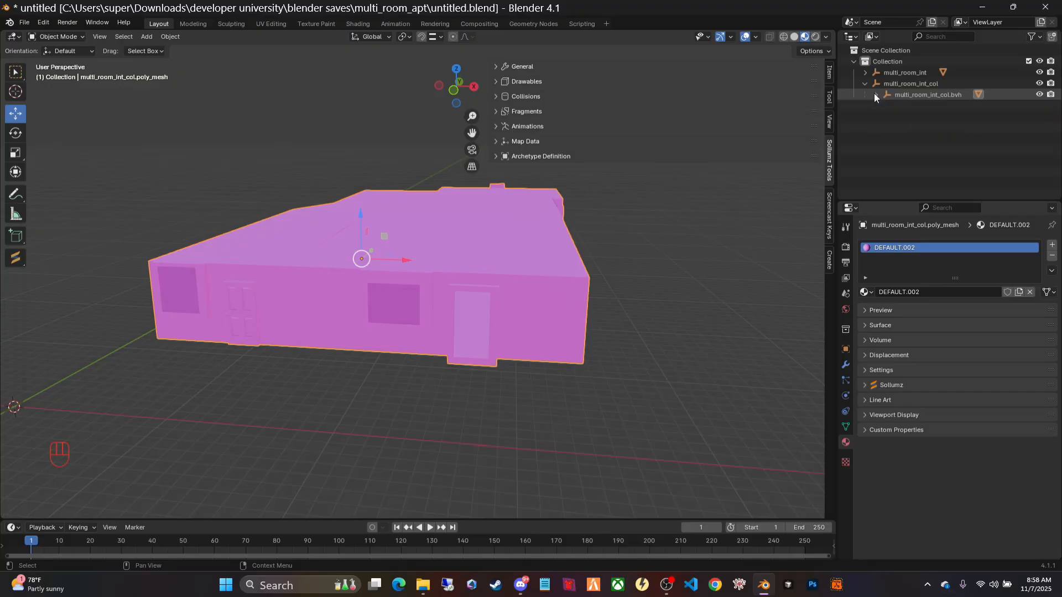
pyautogui.click(866, 84)
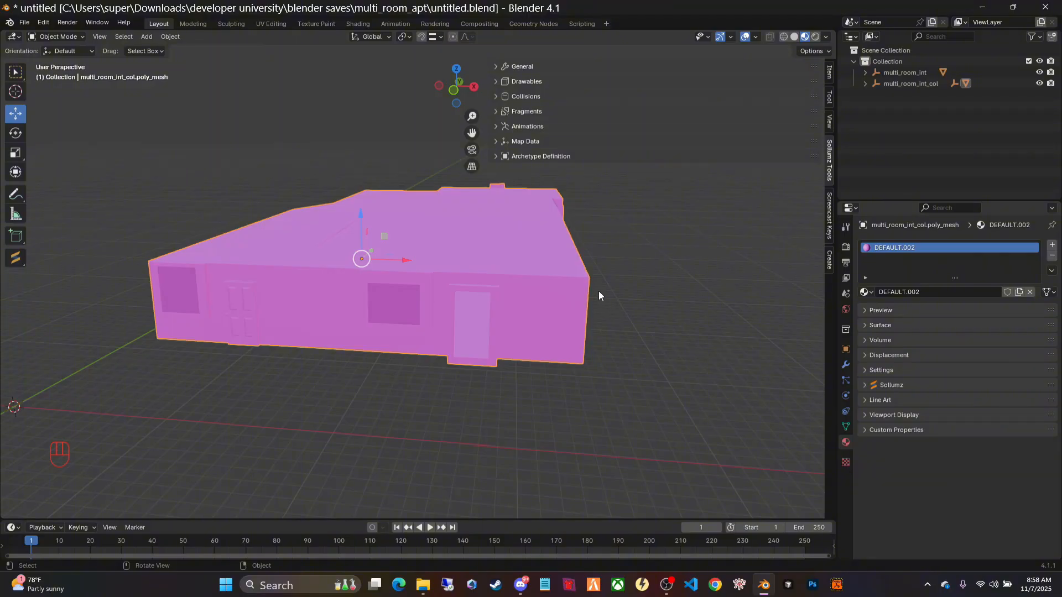
pyautogui.click(495, 155)
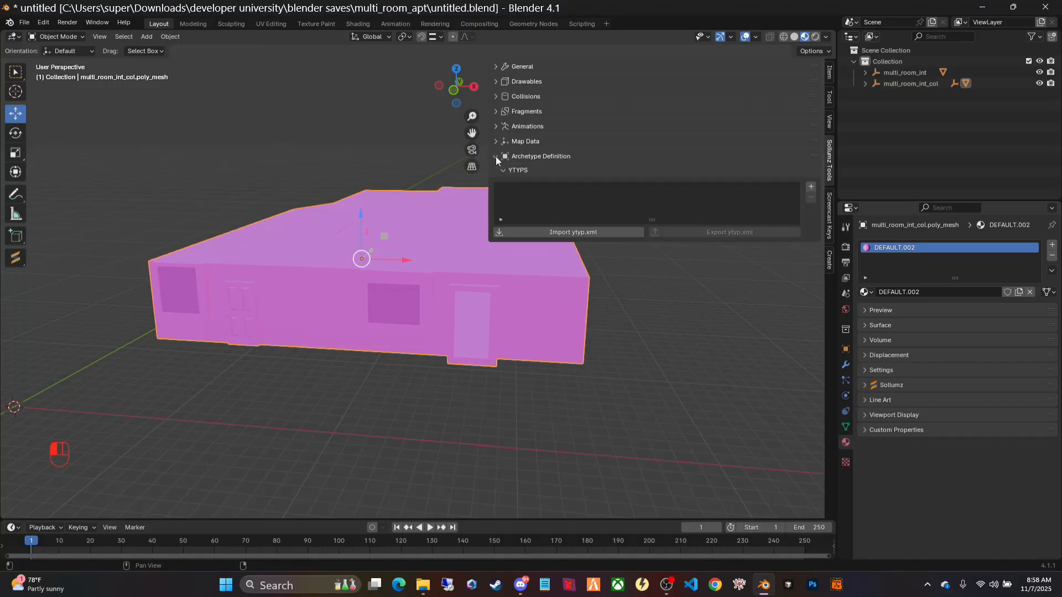
pyautogui.click(811, 187)
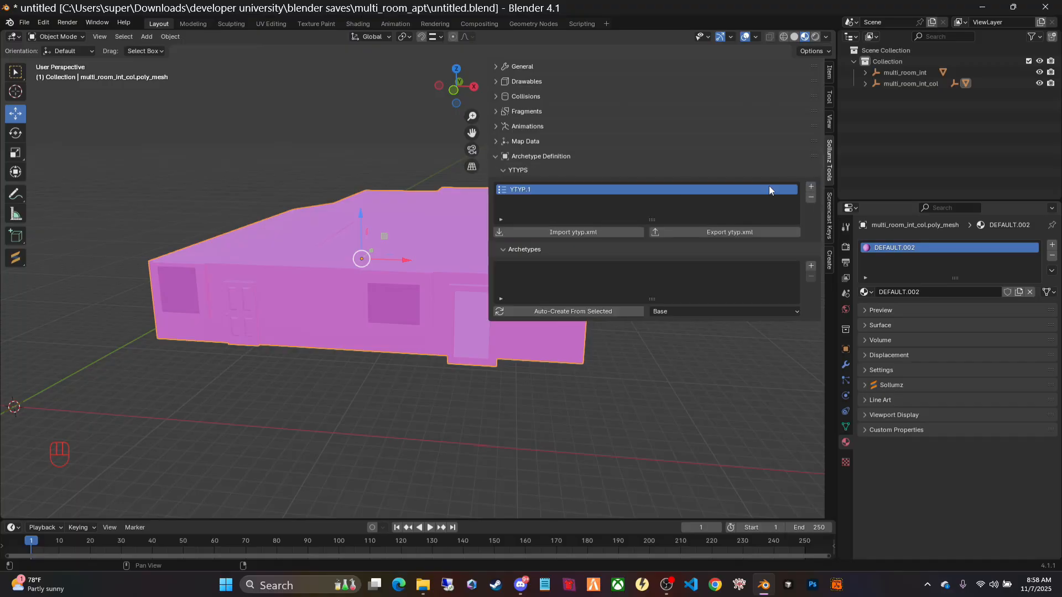
pyautogui.click(810, 198)
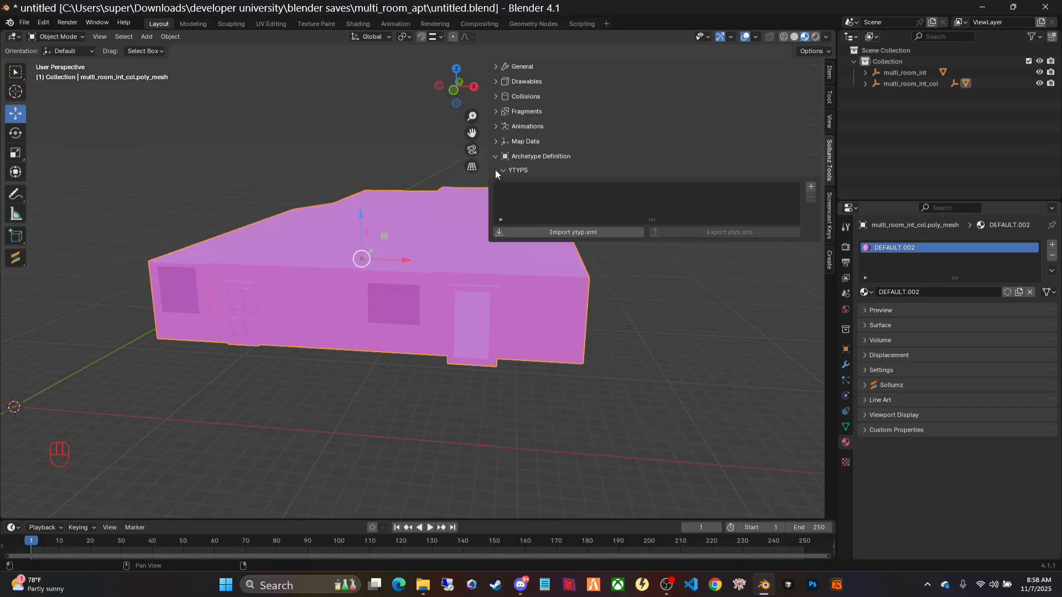
pyautogui.click(496, 156)
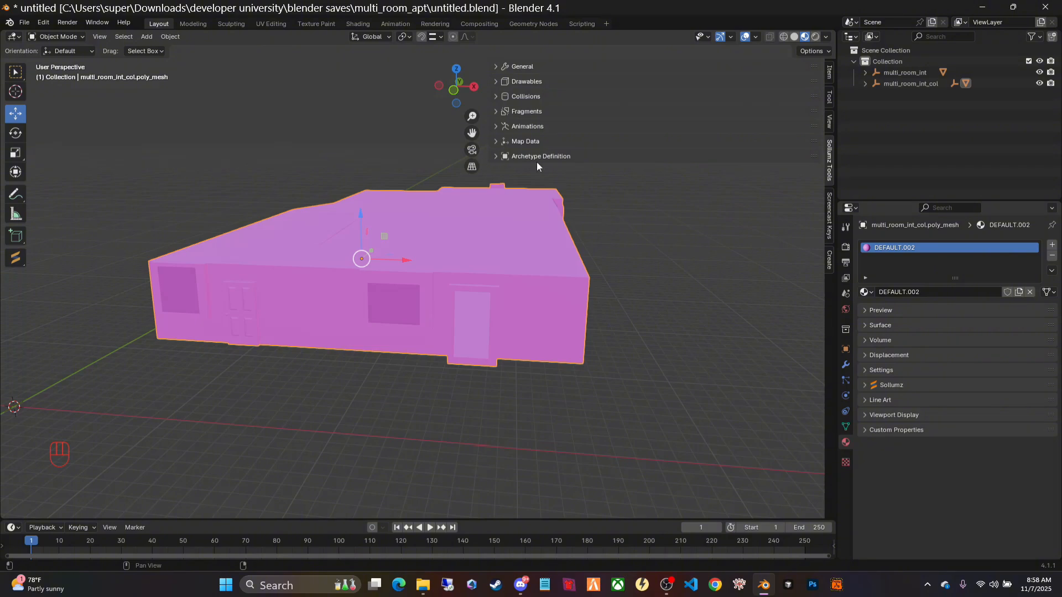
# Add a new YTYP in the archetype definitions and name it multi_room_int.
pyautogui.click(496, 156)
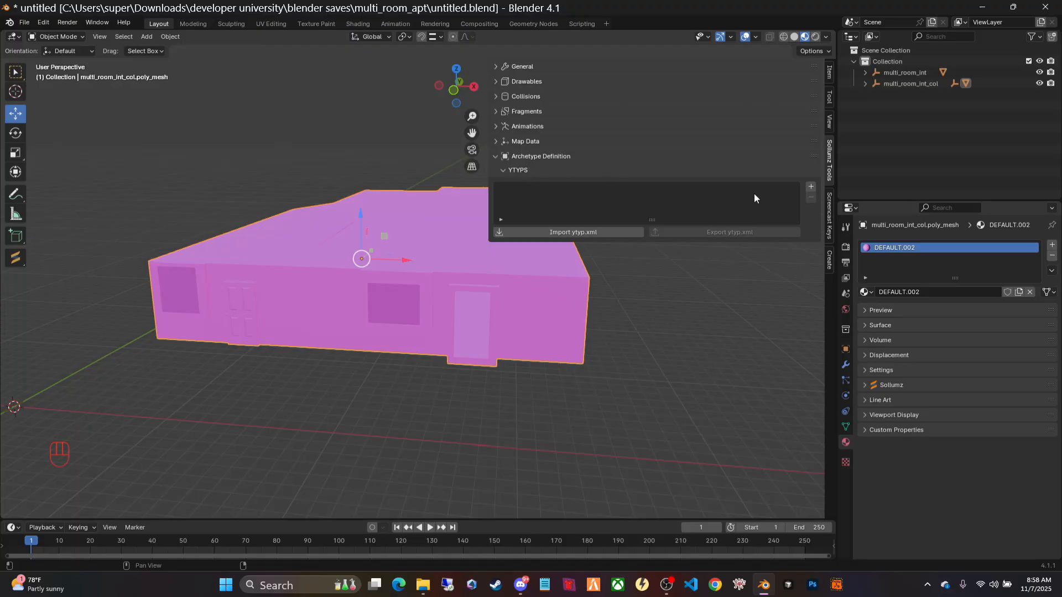
pyautogui.click(811, 188)
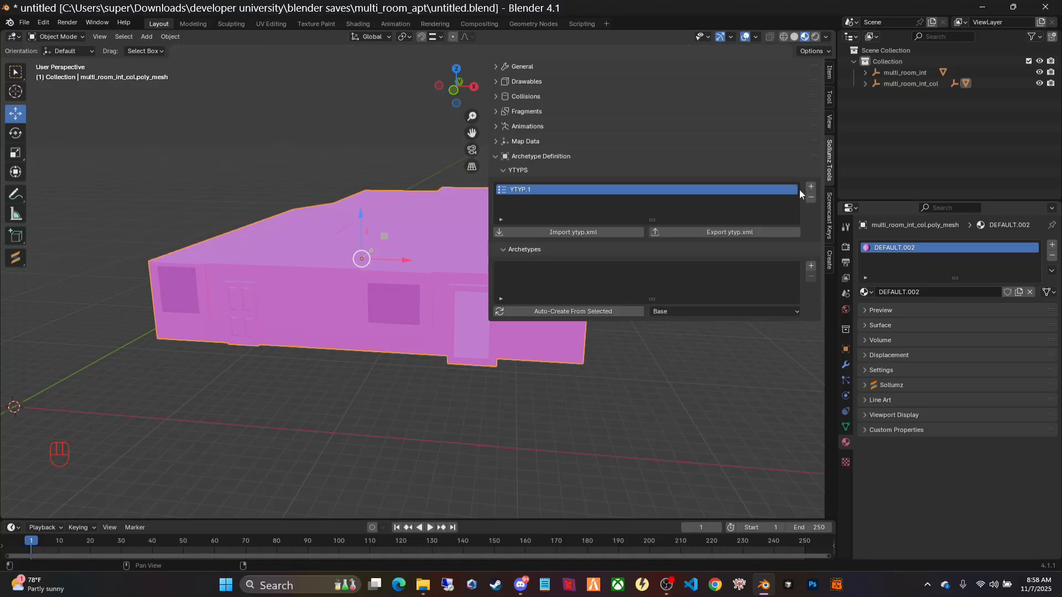
pyautogui.doubleClick(529, 190)
pyautogui.write('multi_room_int')
pyautogui.press('Return')
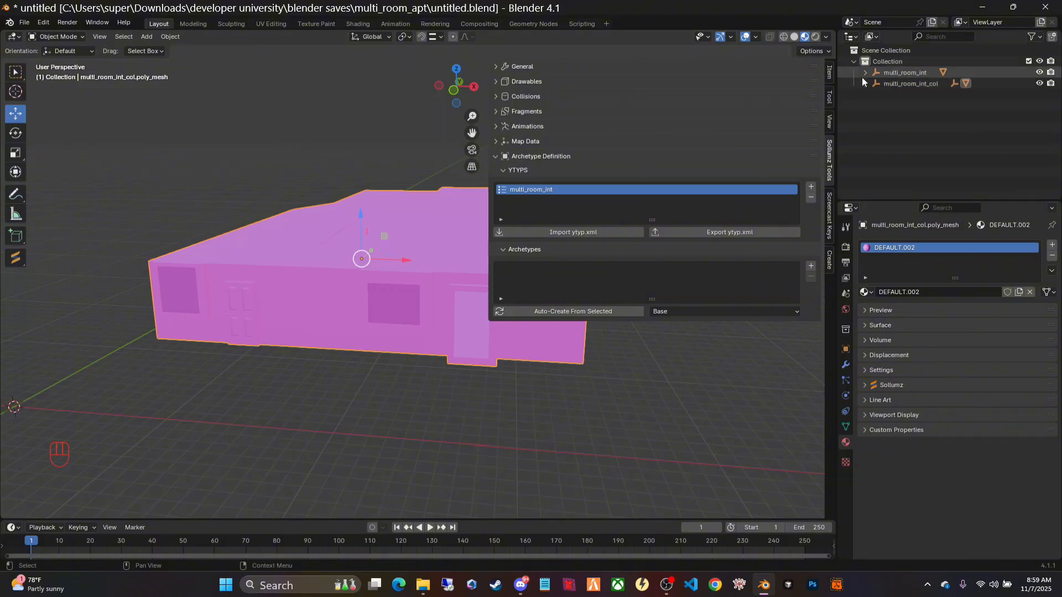
# Auto-create a Base archetype from the multi_room_int drawable.
pyautogui.click(901, 72)
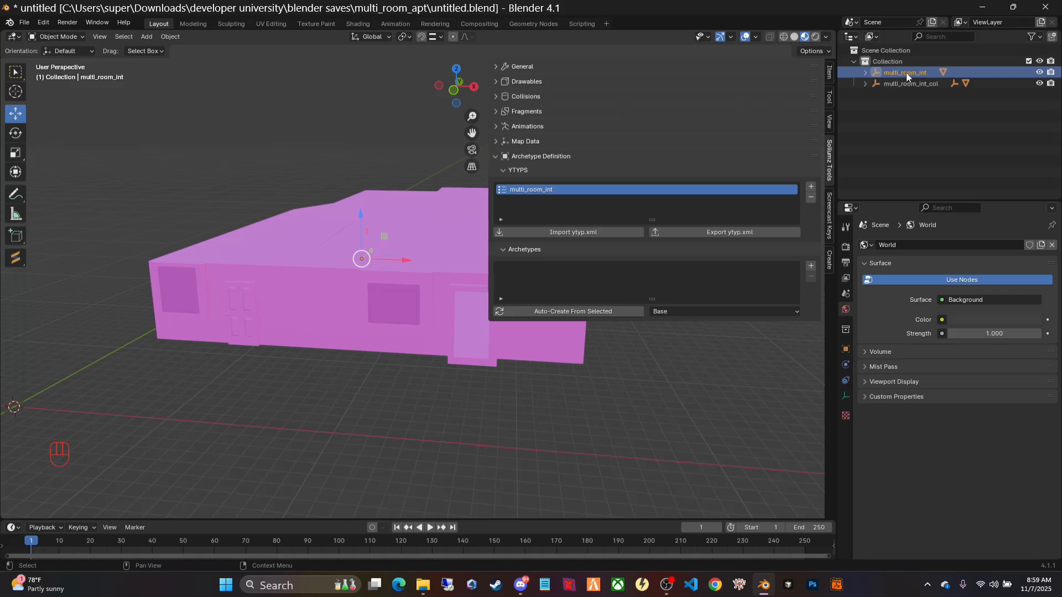
pyautogui.click(897, 72)
pyautogui.click(583, 313)
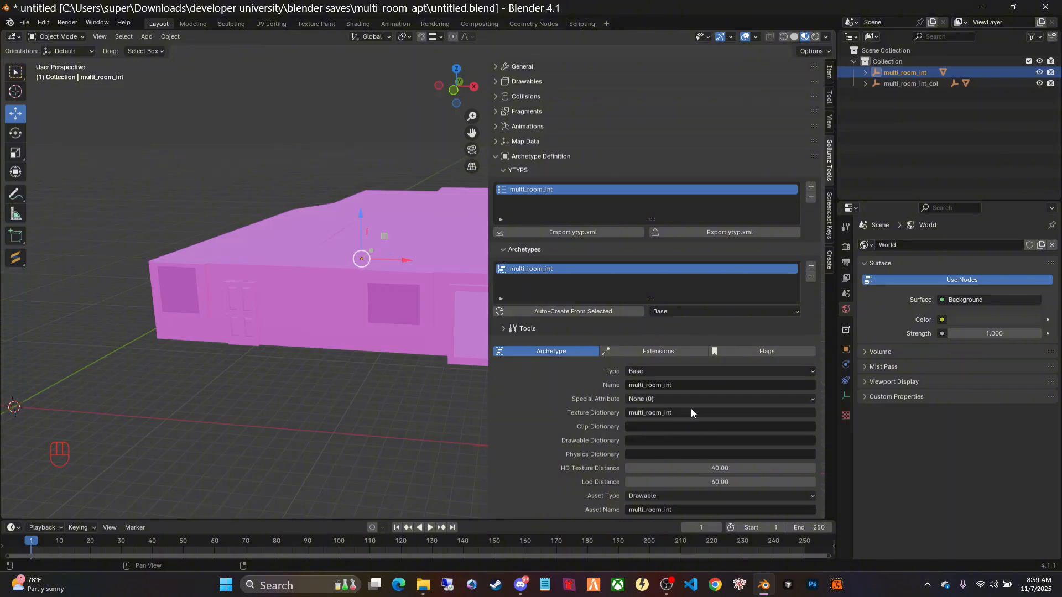
# Auto-create an MLO archetype from the multi_room_int_col collision composite.
pyautogui.click(901, 84)
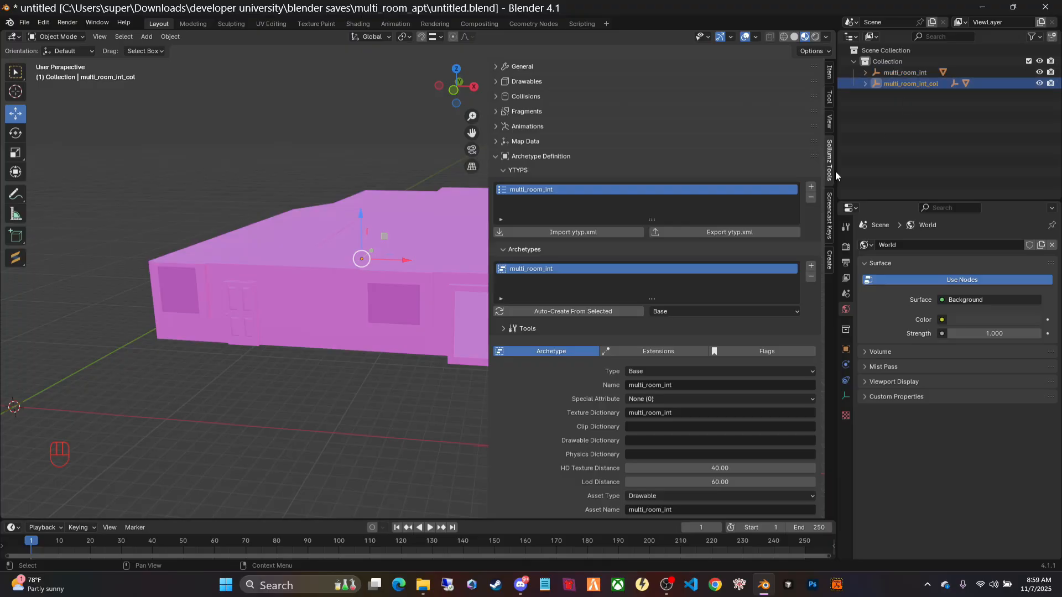
pyautogui.click(715, 311)
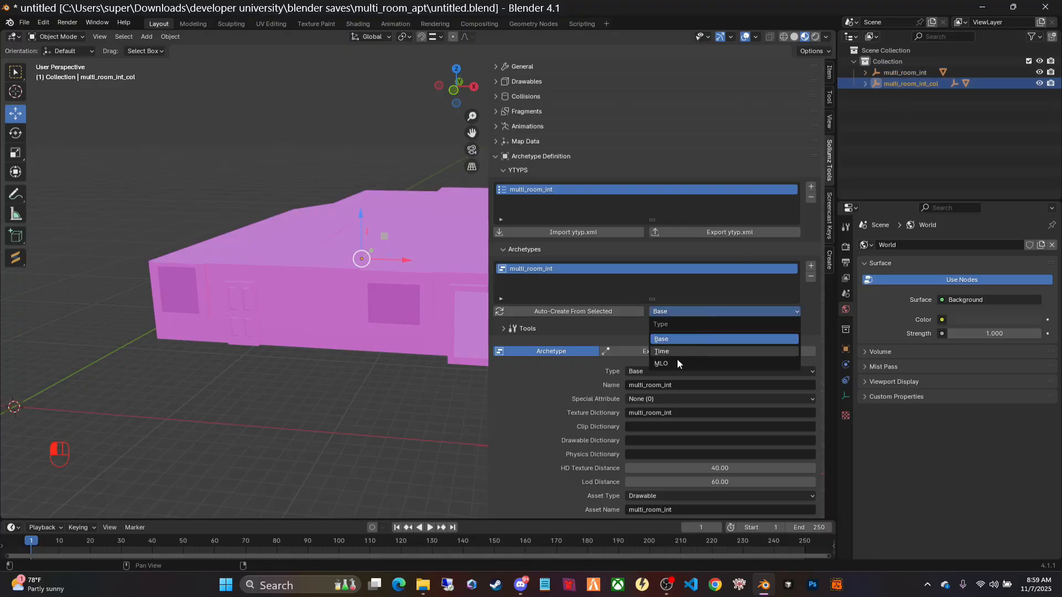
pyautogui.click(659, 363)
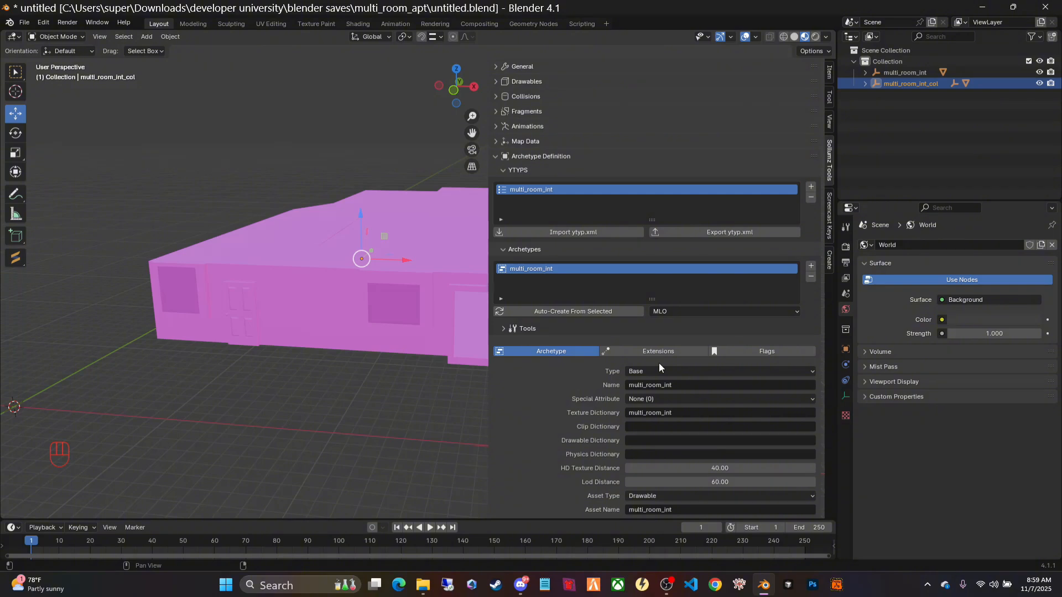
pyautogui.click(590, 313)
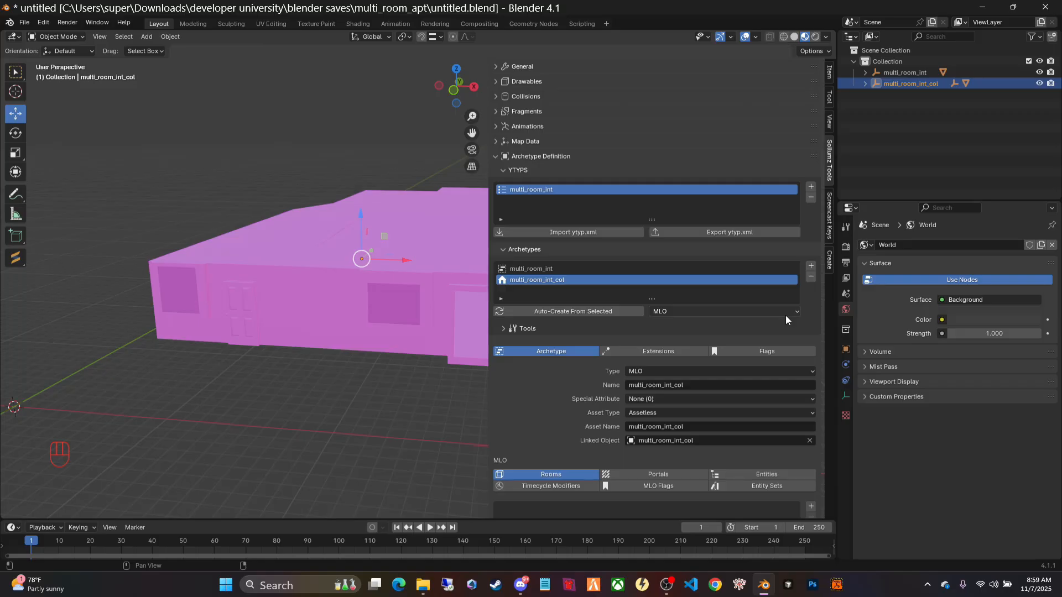
# Create two limbo rooms in the multi_room_int_col MLO archetype and rename the second one room1.
pyautogui.scroll(-3, 785, 315)
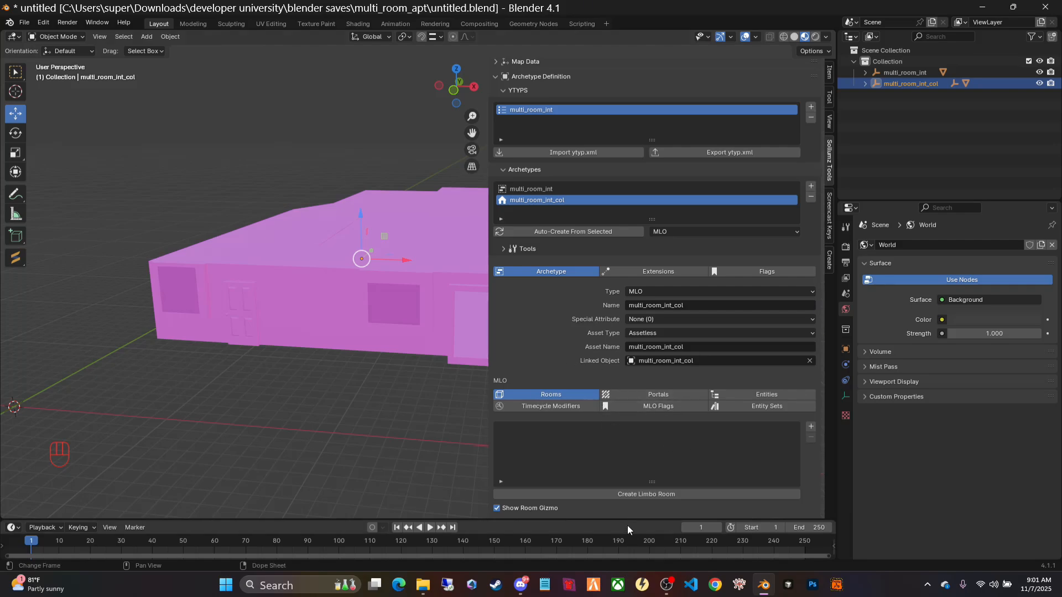
pyautogui.click(646, 493)
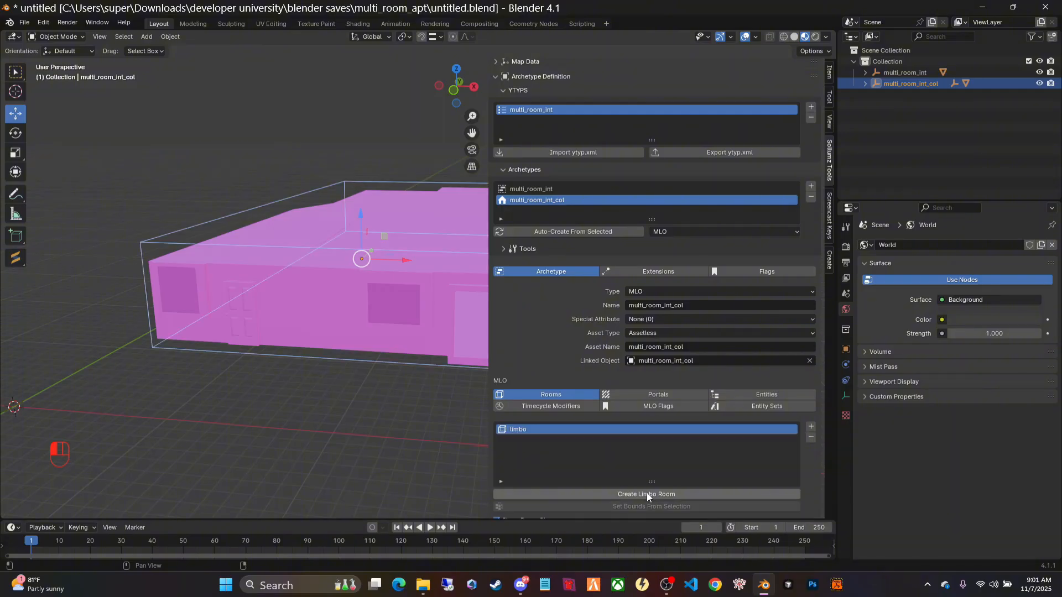
pyautogui.click(645, 493)
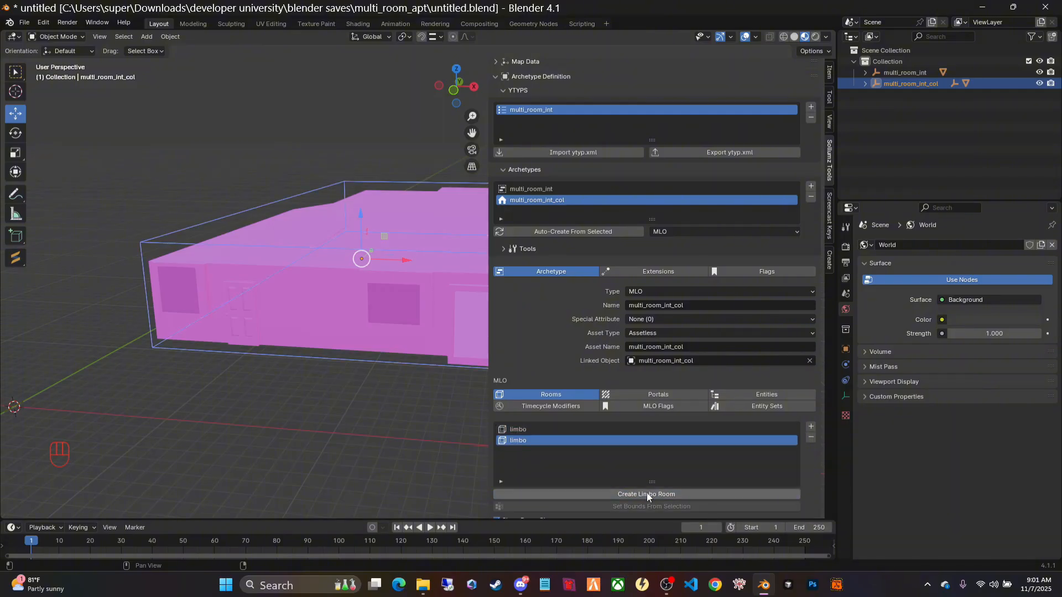
pyautogui.doubleClick(520, 440)
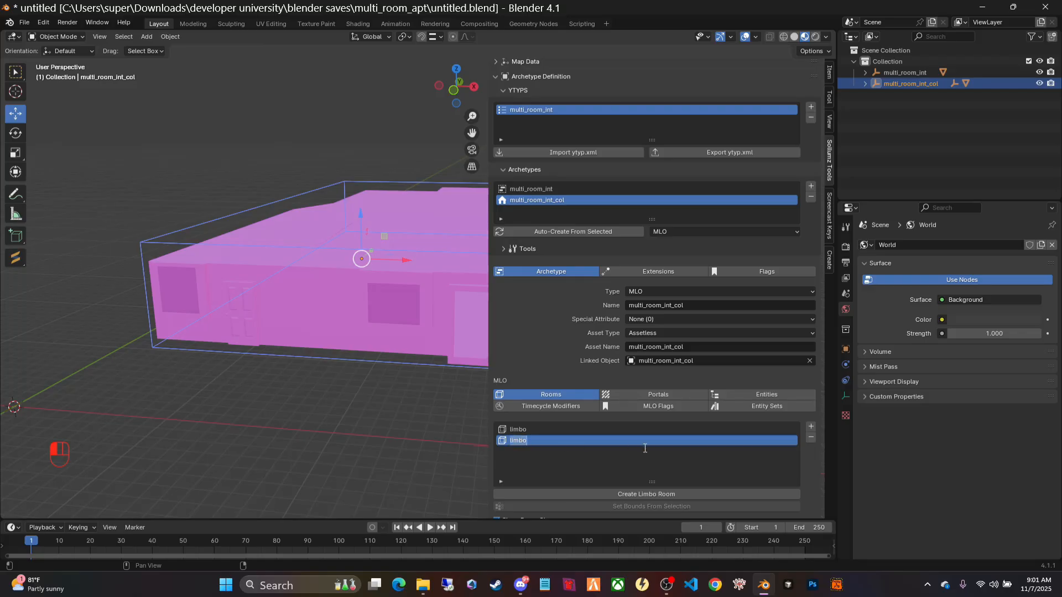
pyautogui.write('room1')
pyautogui.click(644, 448)
pyautogui.scroll(-3, 664, 473)
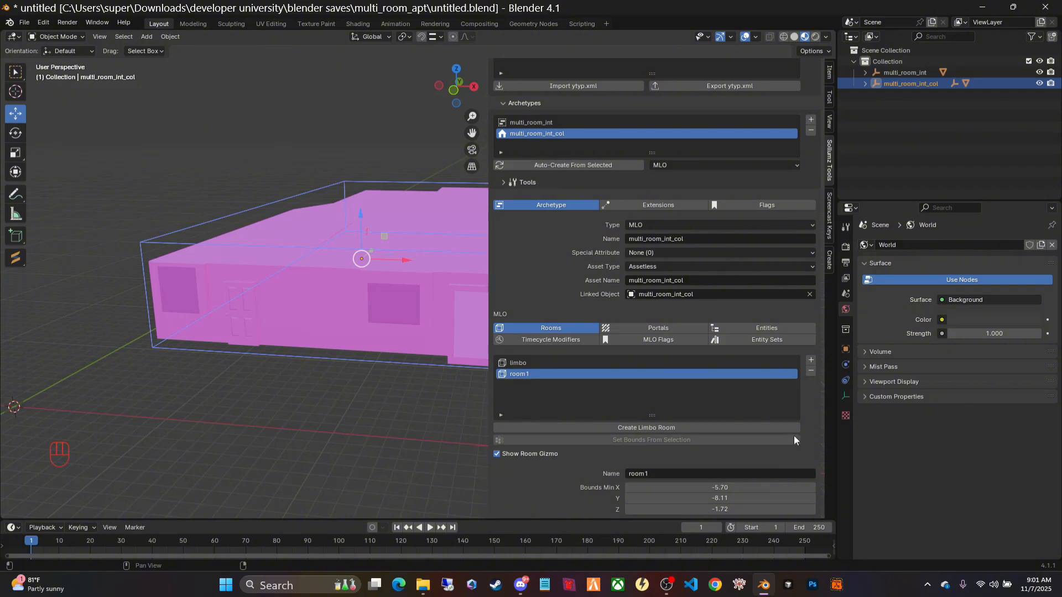
# Set the Sollumz Room ID to 1 on the collision poly mesh's DEFAULT.002 material, and collapse the hierarchy down to the poly mesh.
pyautogui.scroll(-5, 794, 436)
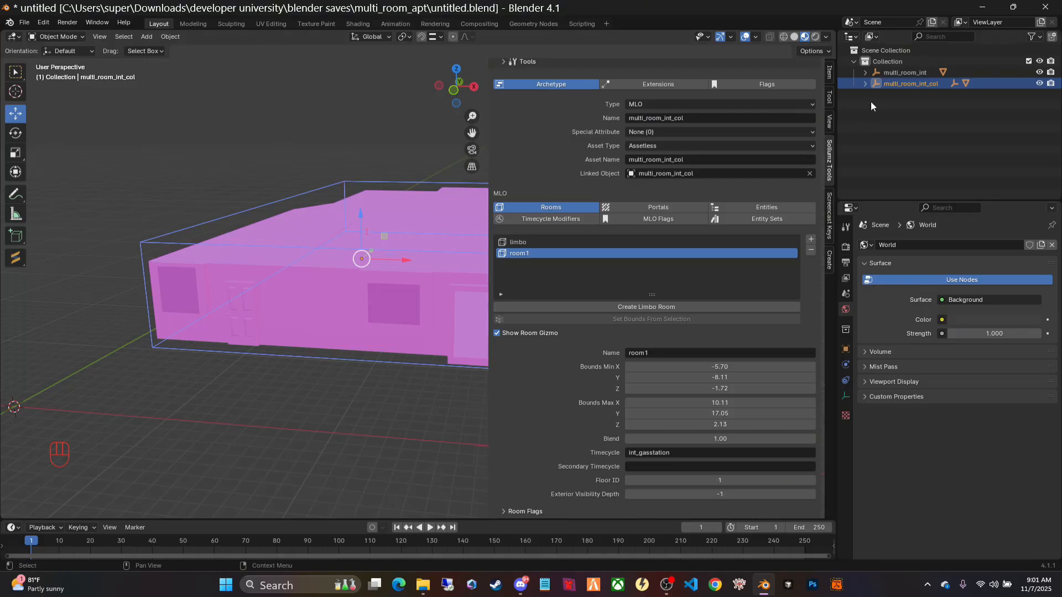
pyautogui.moveTo(837, 83); pyautogui.dragTo(807, 83)
pyautogui.click(832, 83)
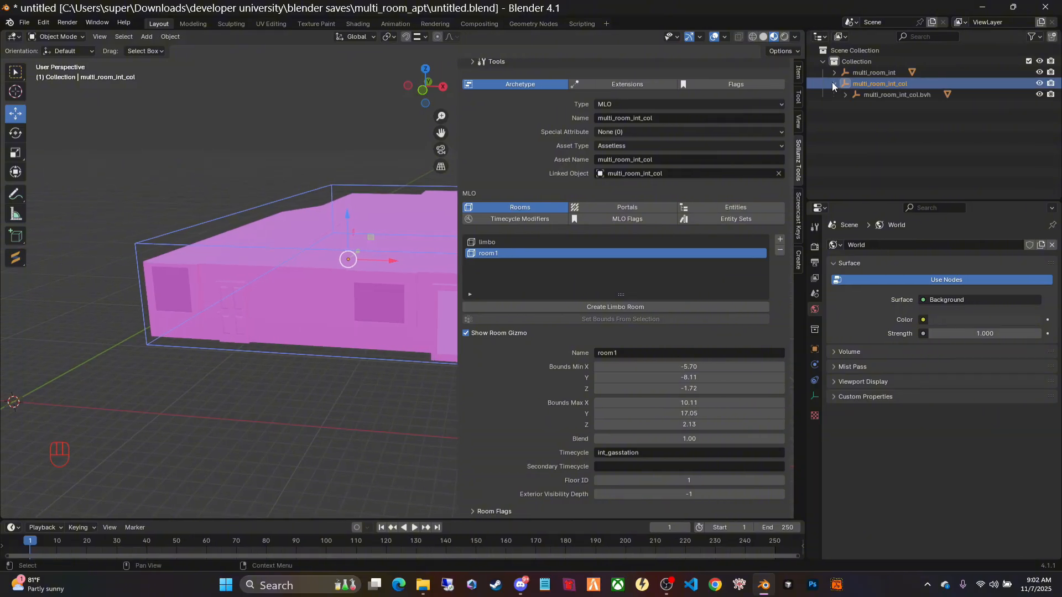
pyautogui.keyDown('shift'); pyautogui.click(844, 95); pyautogui.keyUp('shift')
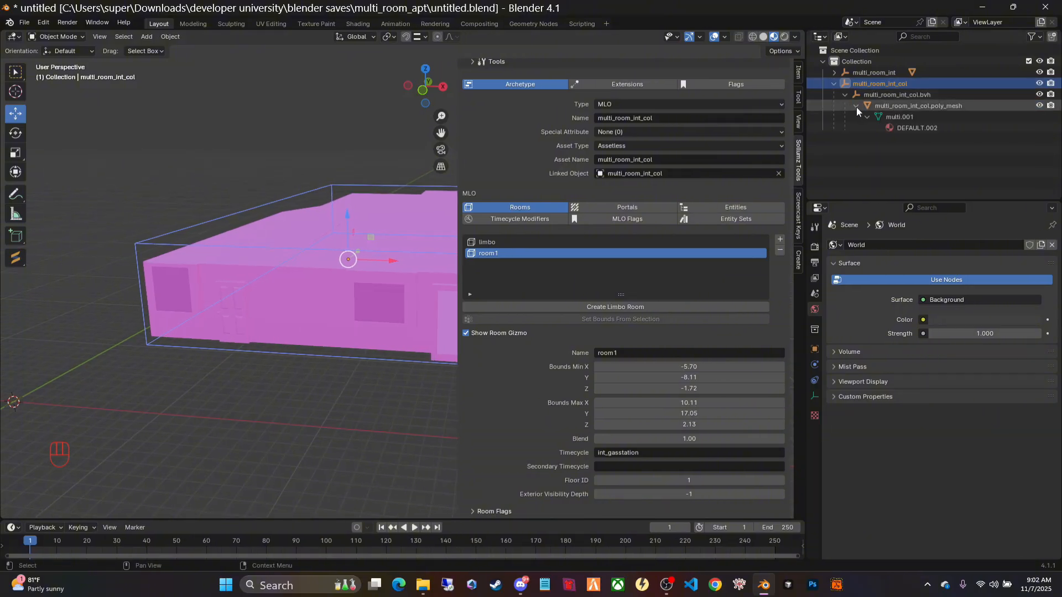
pyautogui.click(891, 105)
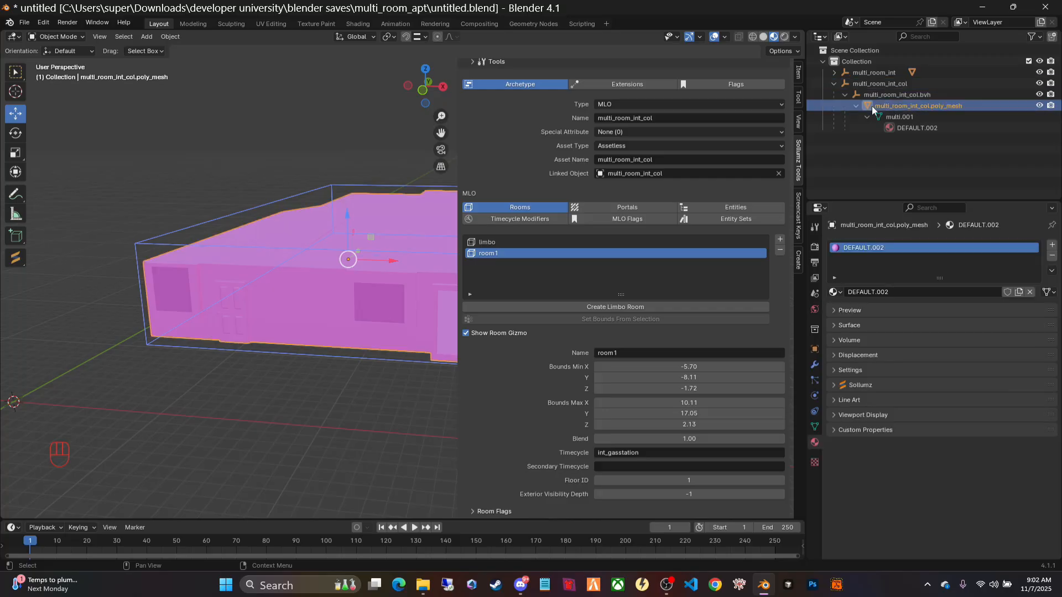
pyautogui.click(924, 127)
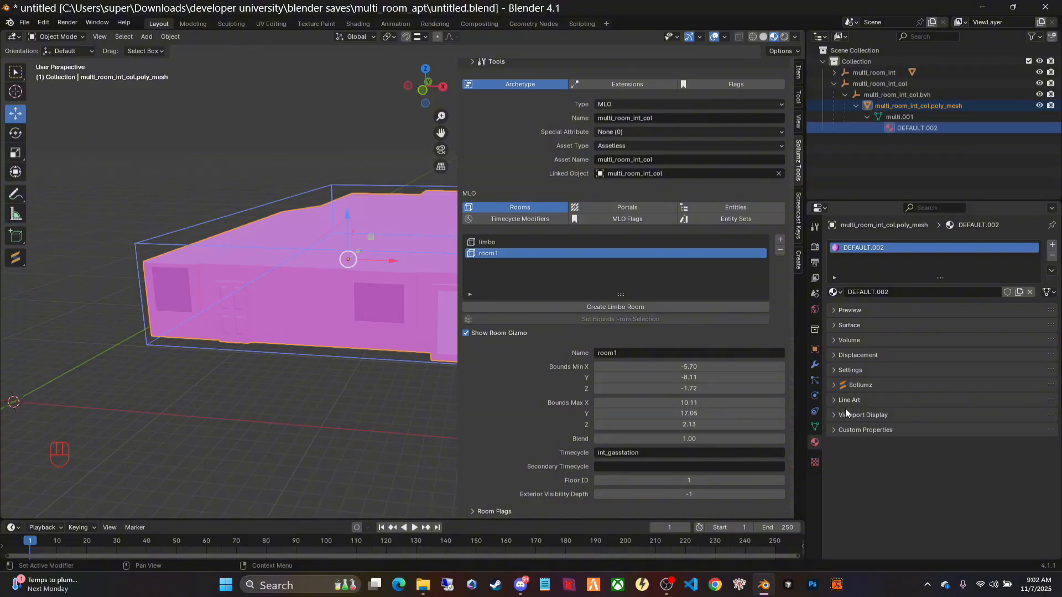
pyautogui.click(832, 384)
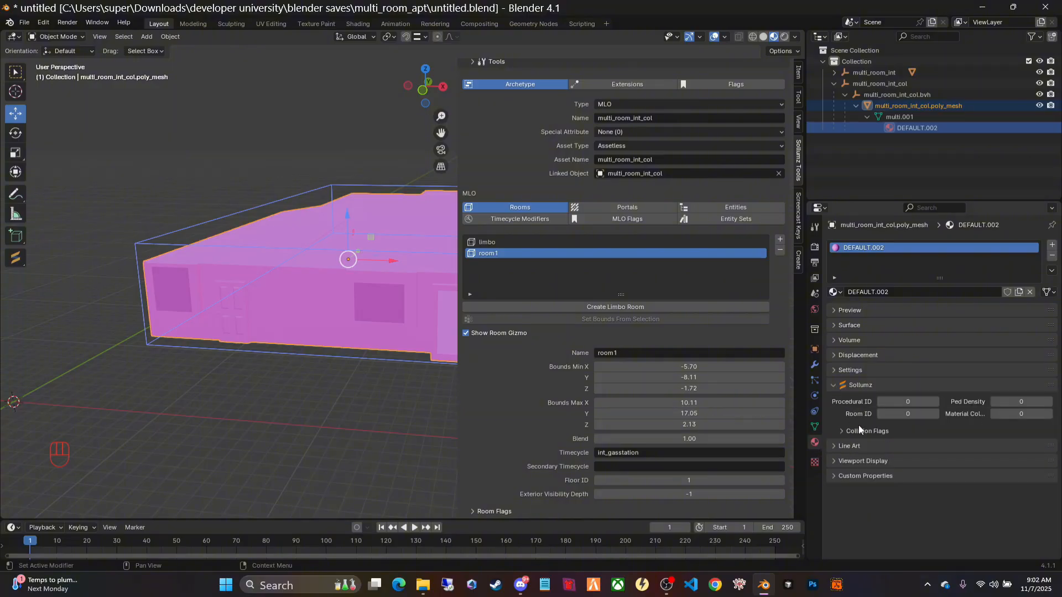
pyautogui.click(934, 414)
pyautogui.click(857, 105)
pyautogui.click(845, 95)
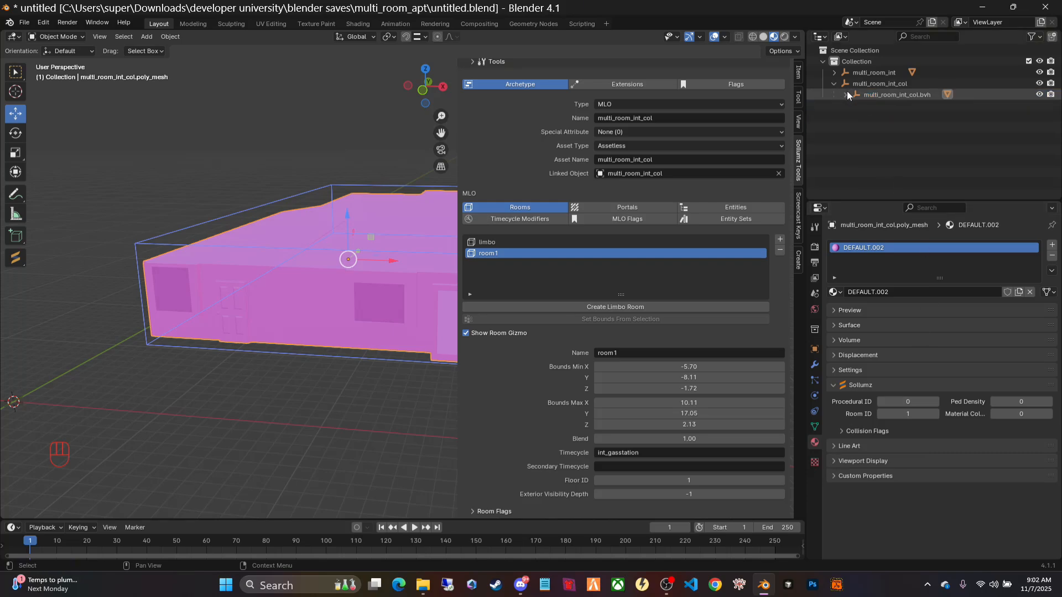
pyautogui.click(845, 94)
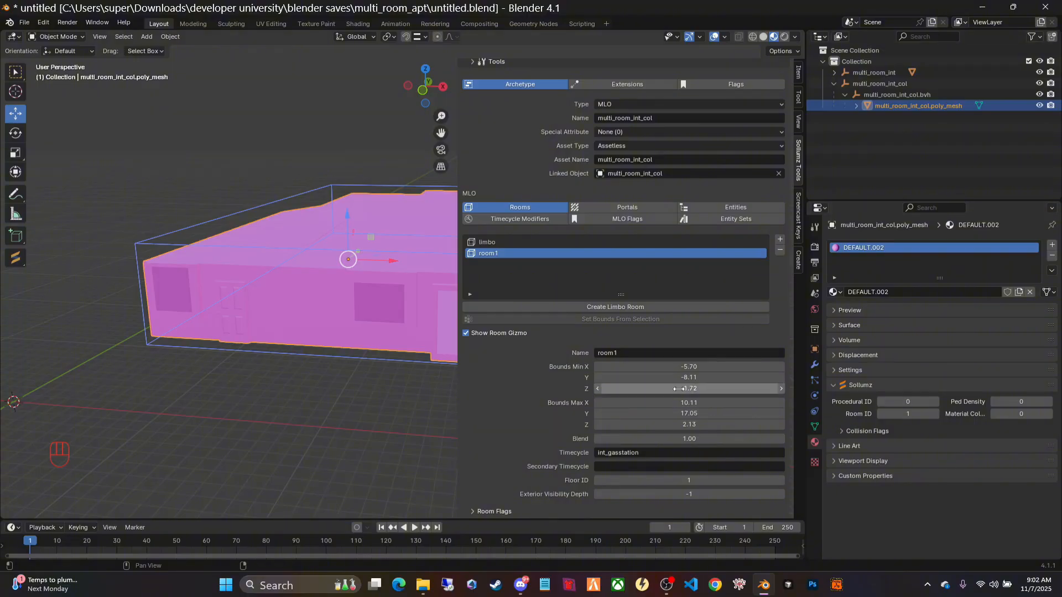
# Configure portal creation for the MLO to run from room1 to limbo.
pyautogui.click(632, 207)
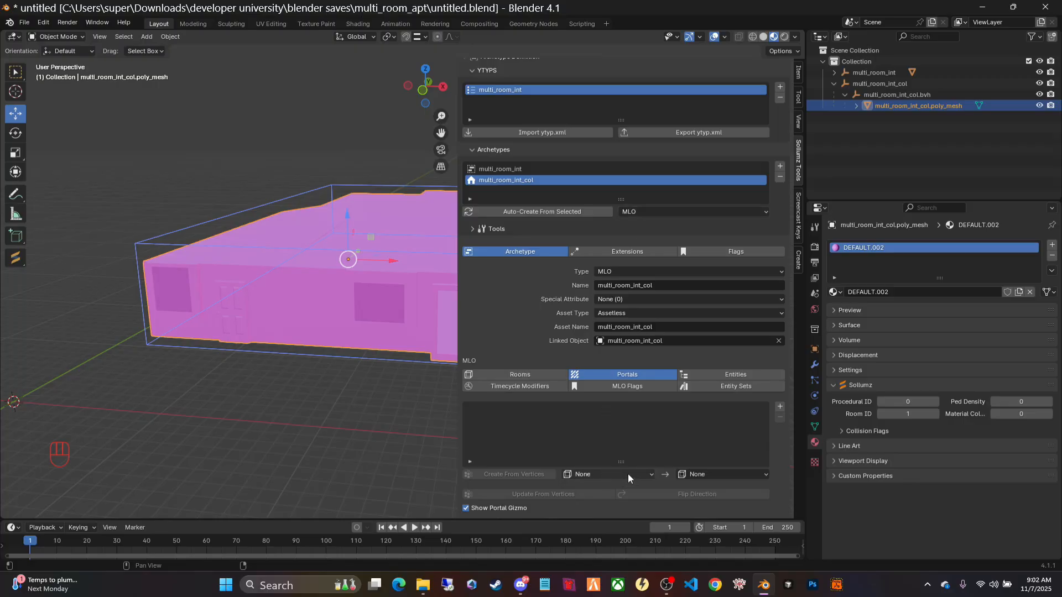
pyautogui.click(652, 477)
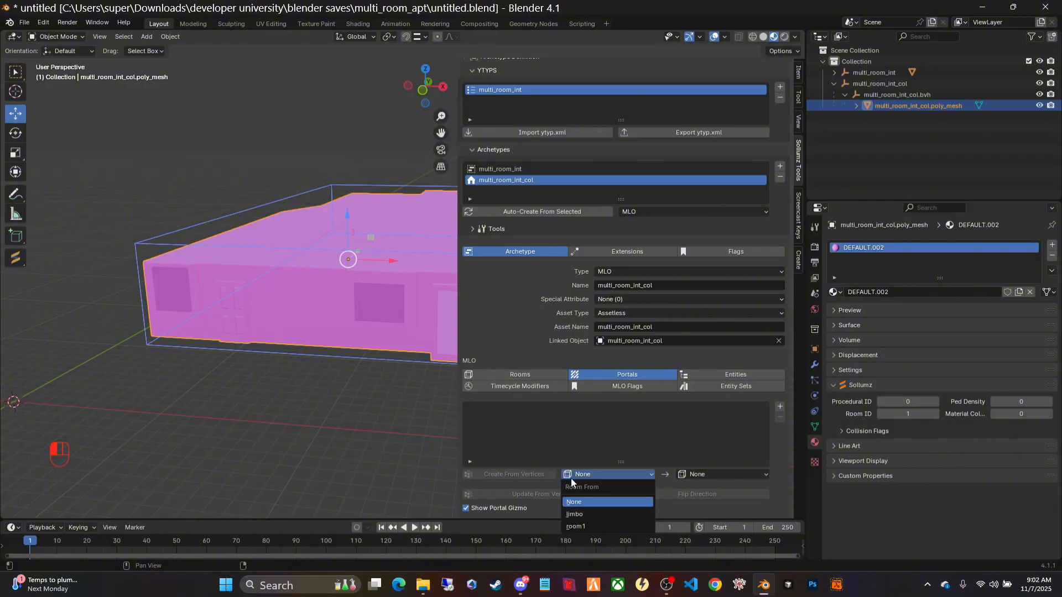
pyautogui.click(576, 527)
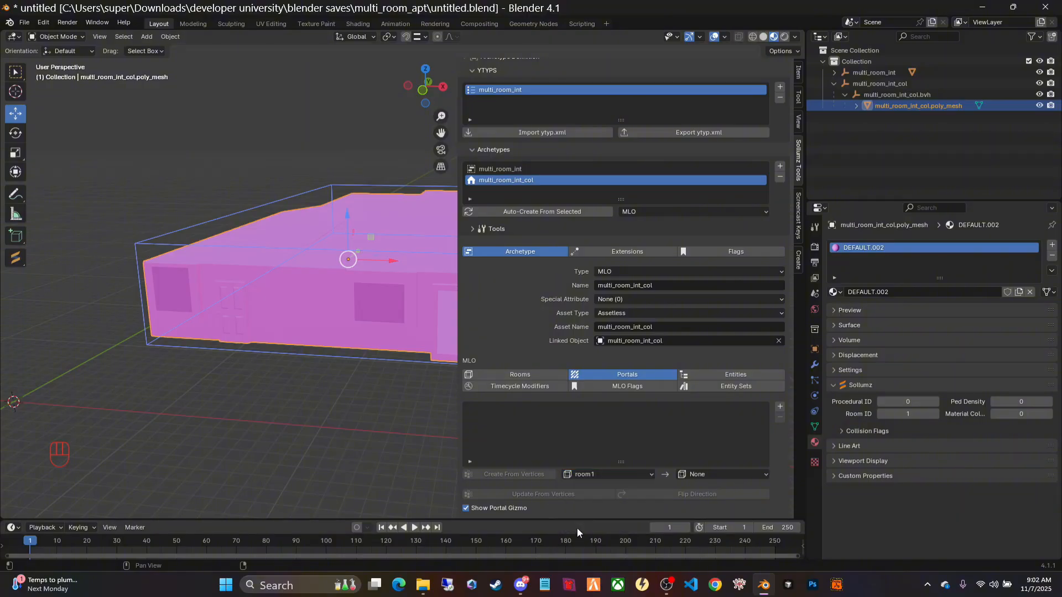
pyautogui.click(716, 473)
pyautogui.click(689, 515)
# Open the collision poly mesh for editing in vertex selection mode and enlarge the viewport beside the Sollumz settings.
pyautogui.moveTo(283, 444)
pyautogui.mouseDown(button='middle')
pyautogui.moveTo(313, 443)
pyautogui.moveTo(294, 444)
pyautogui.mouseUp(button='middle')
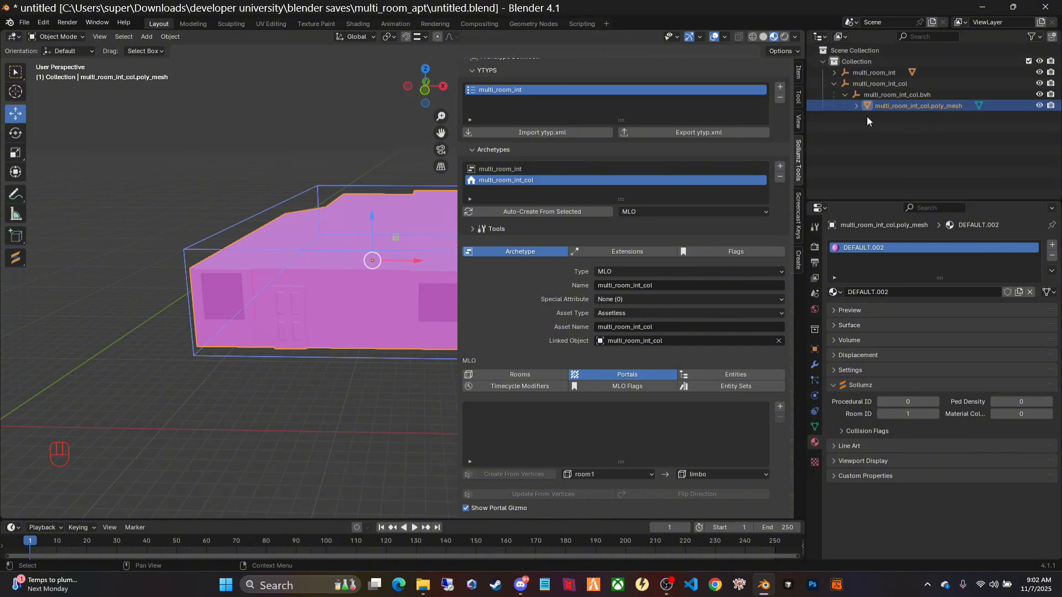
pyautogui.press('Tab')
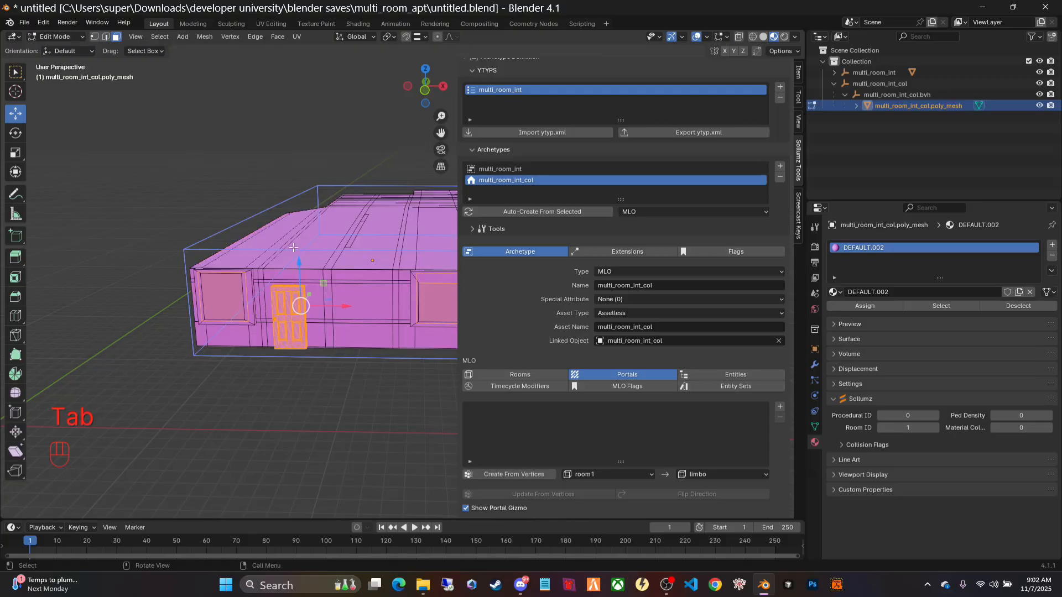
pyautogui.click(94, 37)
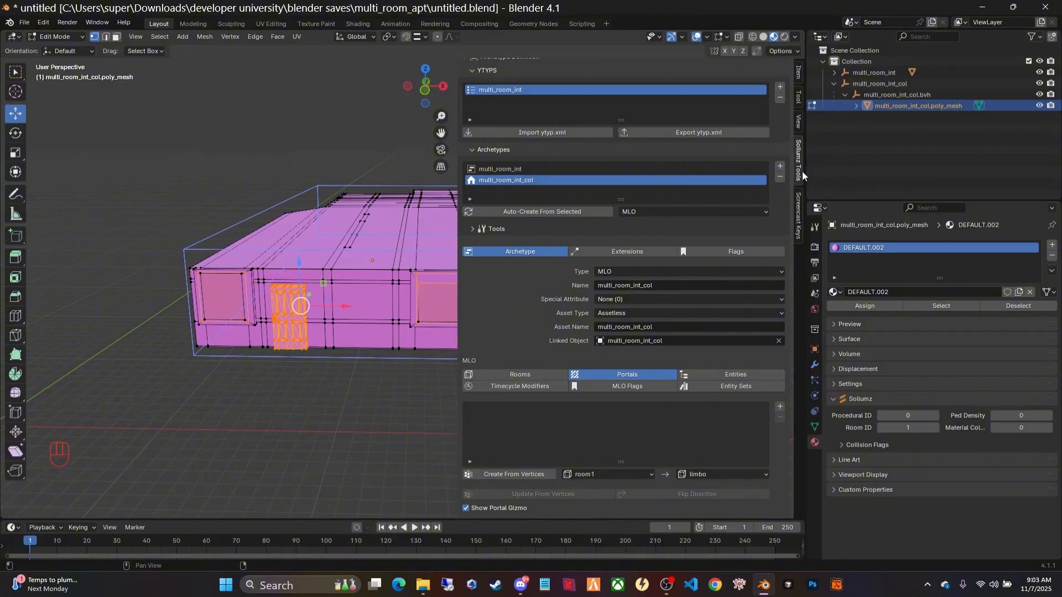
pyautogui.moveTo(806, 172); pyautogui.dragTo(935, 169)
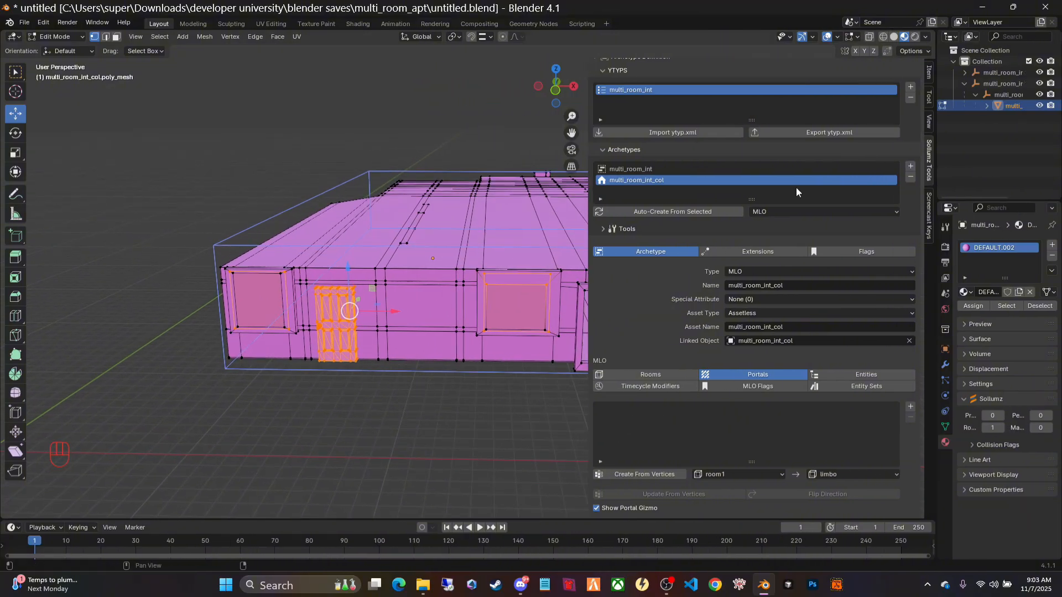
pyautogui.moveTo(587, 191); pyautogui.dragTo(761, 192)
# Examine the collision mesh's exterior walls for the windows and doorways that need portals to limbo.
pyautogui.moveTo(604, 409)
pyautogui.mouseDown(button='middle')
pyautogui.moveTo(592, 412)
pyautogui.moveTo(605, 416)
pyautogui.mouseUp(button='middle')
pyautogui.scroll(2, 610, 423)
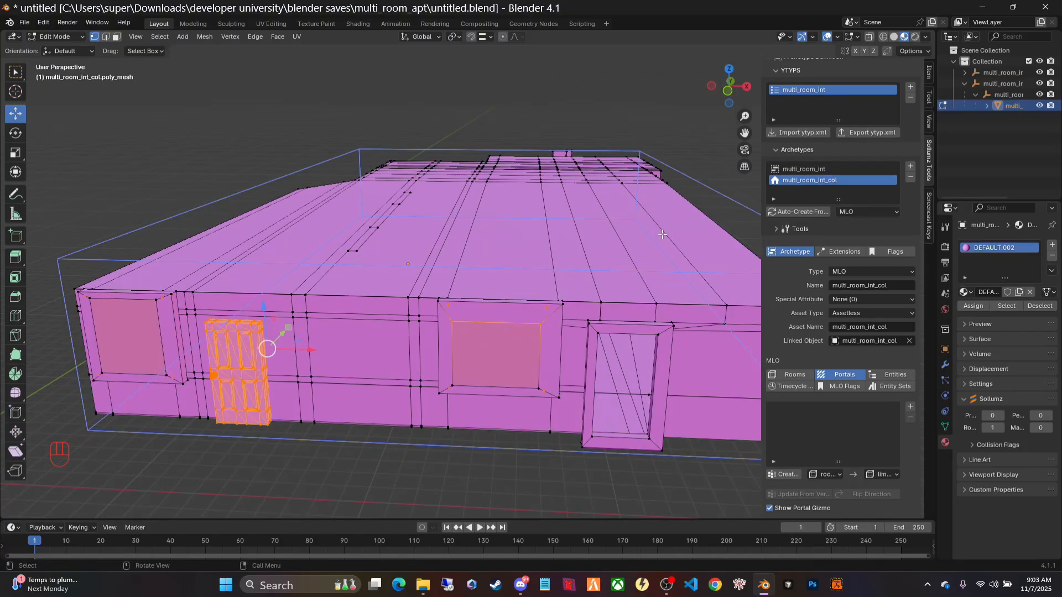
pyautogui.moveTo(744, 132); pyautogui.dragTo(461, 65)
pyautogui.moveTo(609, 320); pyautogui.dragTo(493, 340, button='middle')
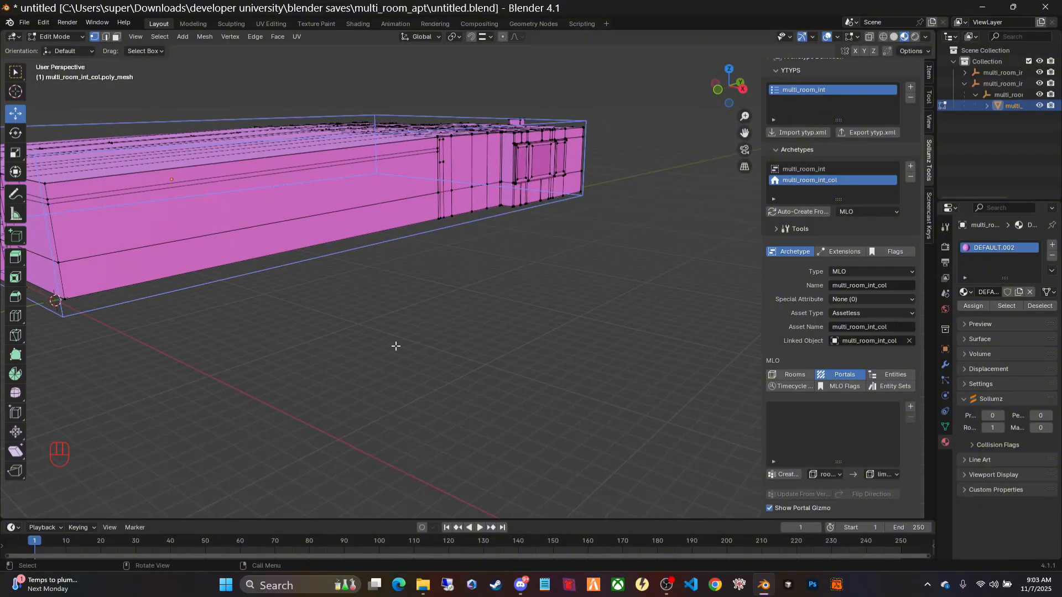
pyautogui.moveTo(437, 321); pyautogui.dragTo(455, 348, button='middle')
pyautogui.moveTo(591, 343); pyautogui.dragTo(559, 332, button='middle')
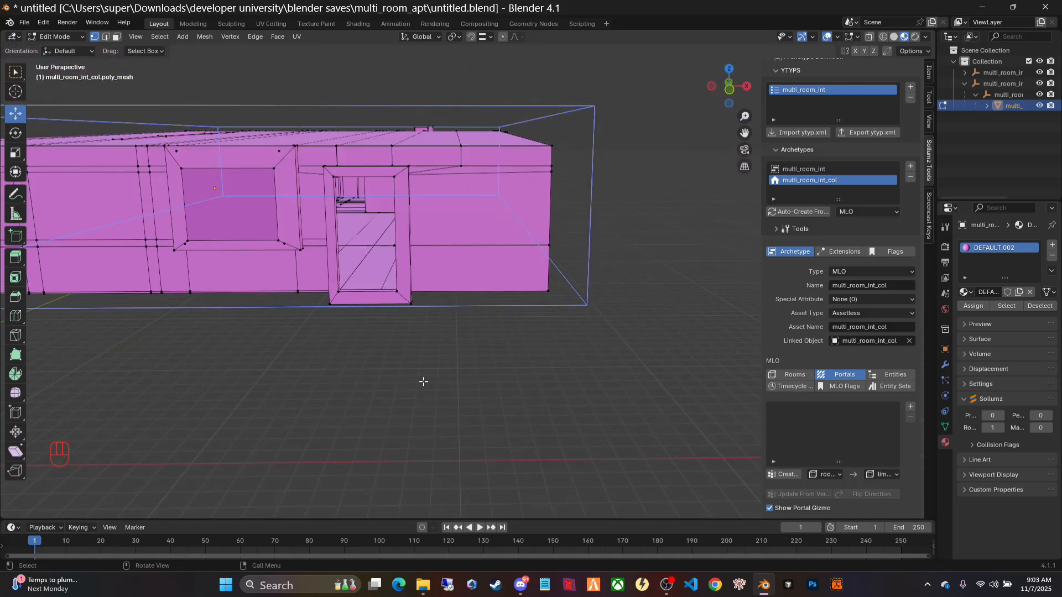
pyautogui.scroll(4, 389, 357)
pyautogui.scroll(-4, 380, 350)
pyautogui.moveTo(501, 349)
pyautogui.mouseDown(button='middle')
pyautogui.moveTo(474, 350)
pyautogui.moveTo(484, 353)
pyautogui.mouseUp(button='middle')
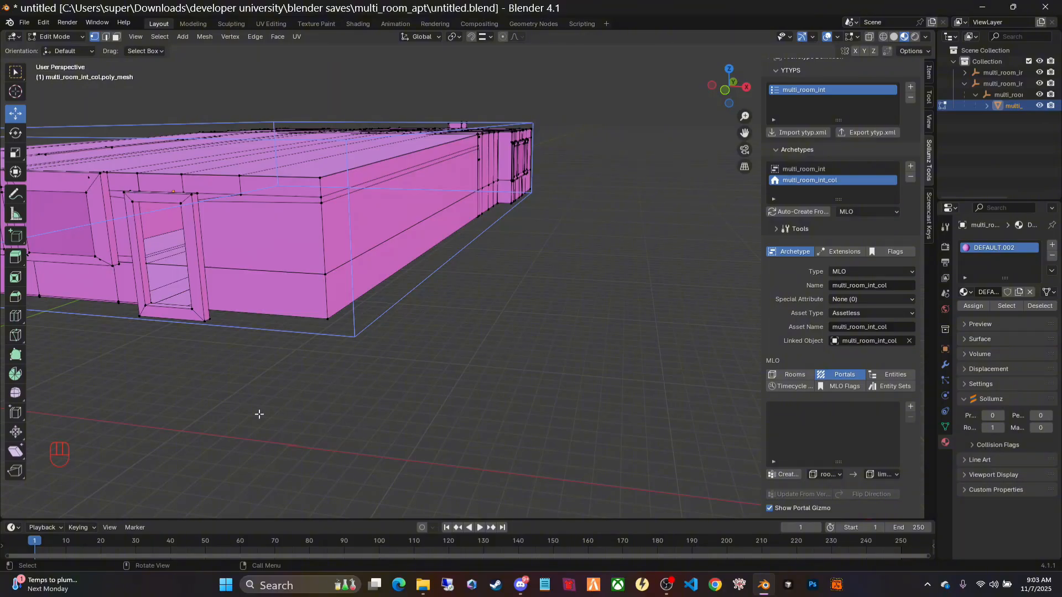
pyautogui.moveTo(258, 414); pyautogui.dragTo(298, 414, button='middle')
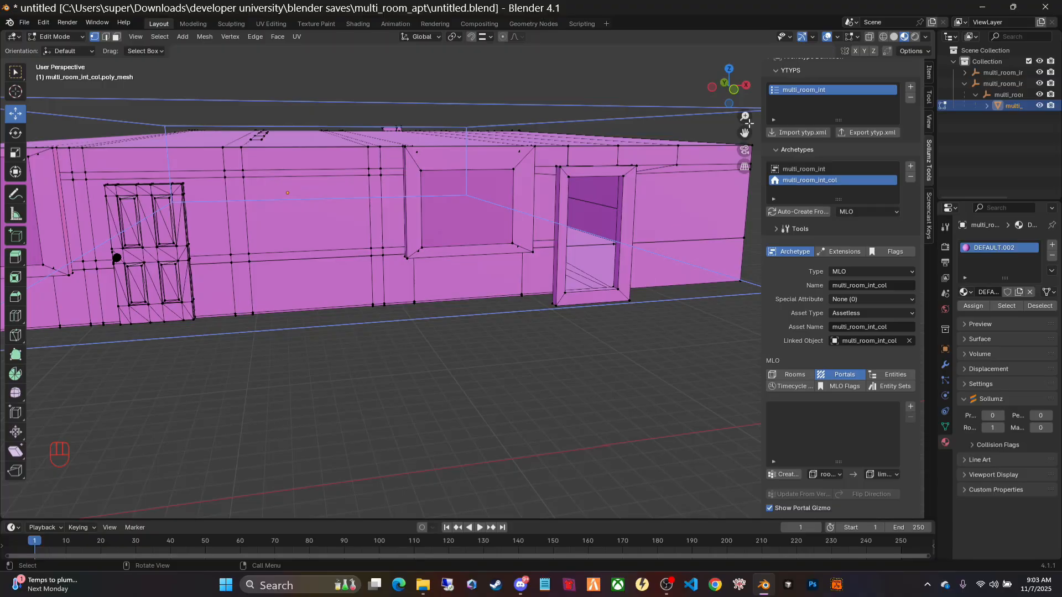
pyautogui.moveTo(744, 132); pyautogui.dragTo(889, 125)
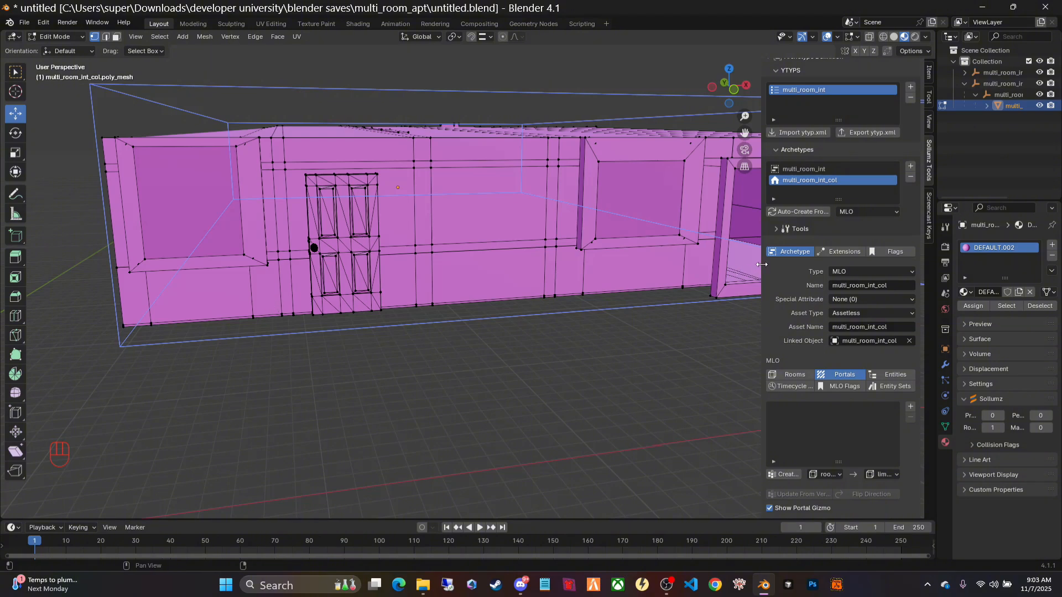
# Create a room1-to-limbo portal from the four inner corner vertices of the window between the building corner and the panelled door.
pyautogui.moveTo(762, 264); pyautogui.dragTo(688, 265)
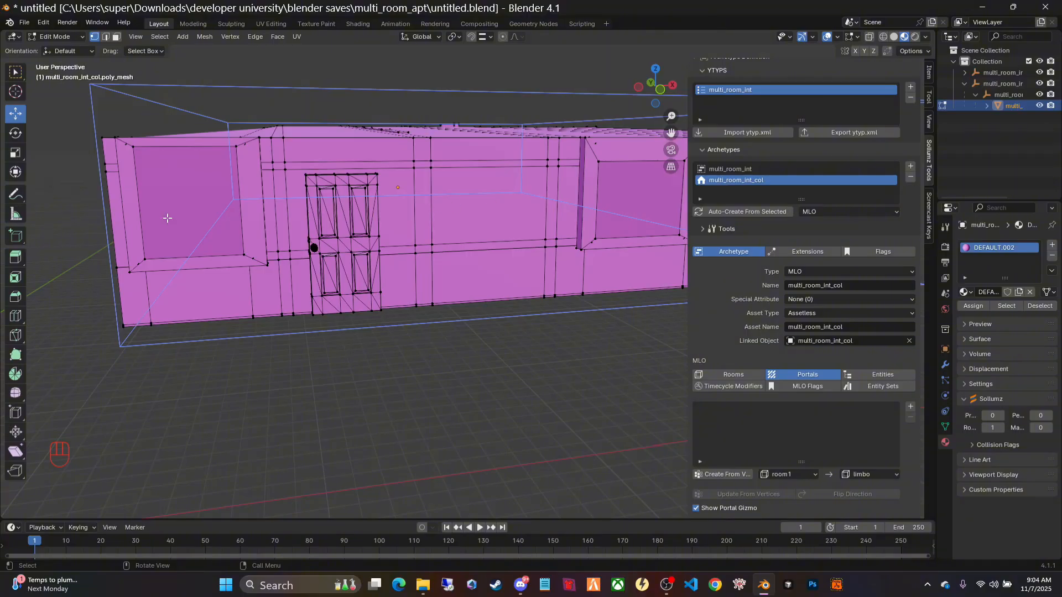
pyautogui.moveTo(309, 384); pyautogui.dragTo(298, 360, button='middle')
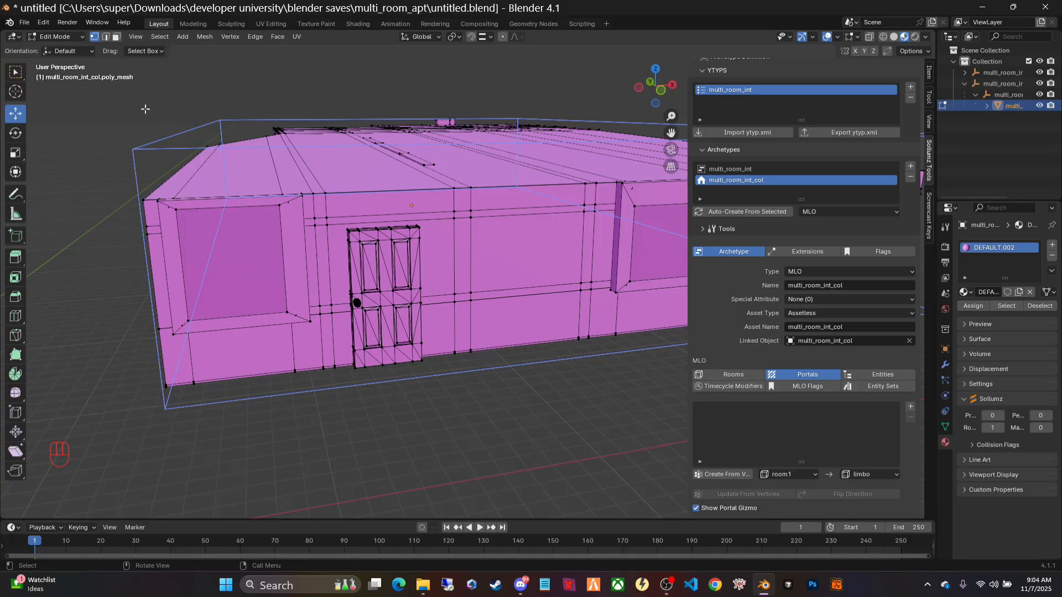
pyautogui.moveTo(388, 365); pyautogui.dragTo(398, 368, button='middle')
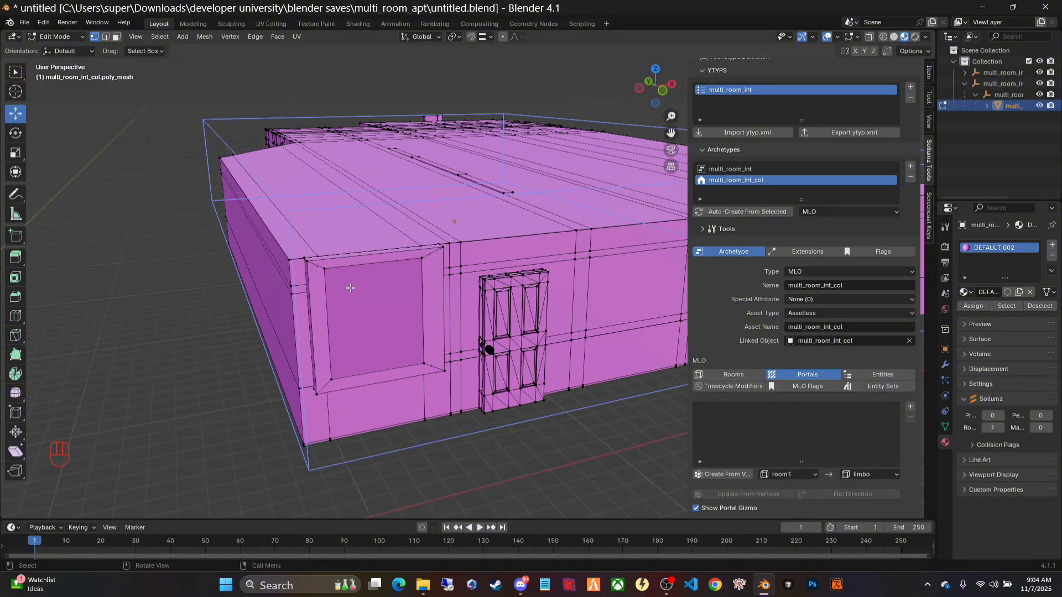
pyautogui.click(324, 269)
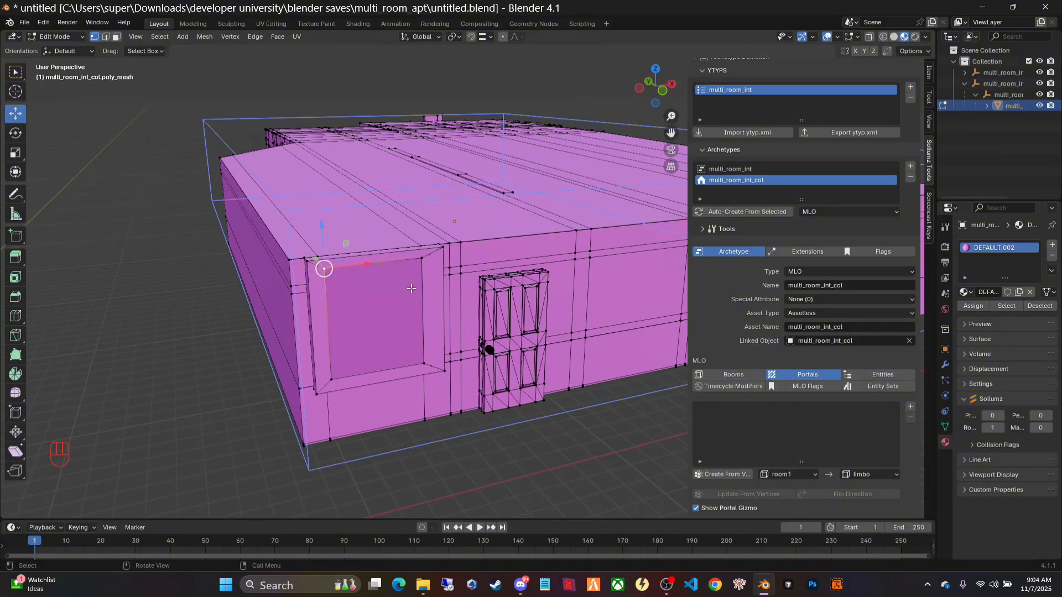
pyautogui.keyDown('shift'); pyautogui.click(422, 258); pyautogui.keyUp('shift')
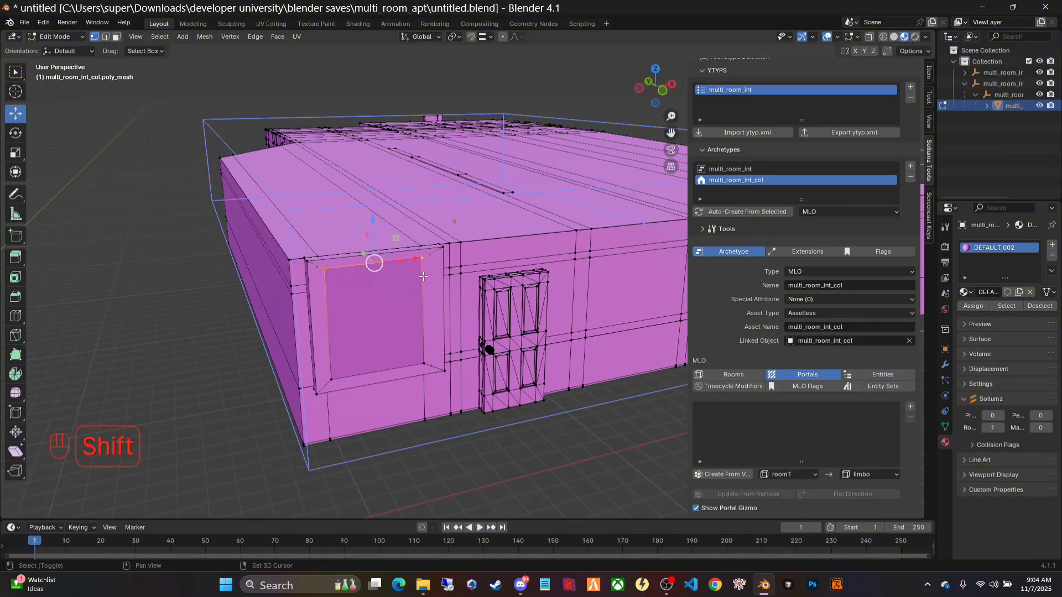
pyautogui.keyDown('shift'); pyautogui.click(423, 362); pyautogui.keyUp('shift')
pyautogui.keyDown('shift'); pyautogui.click(330, 380); pyautogui.keyUp('shift')
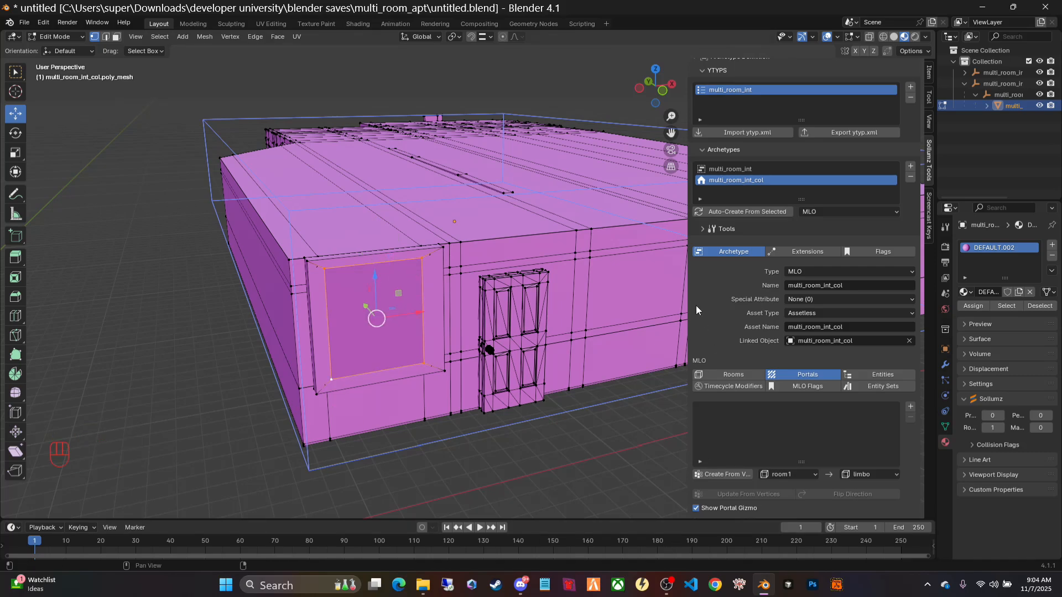
pyautogui.moveTo(689, 304); pyautogui.dragTo(652, 306)
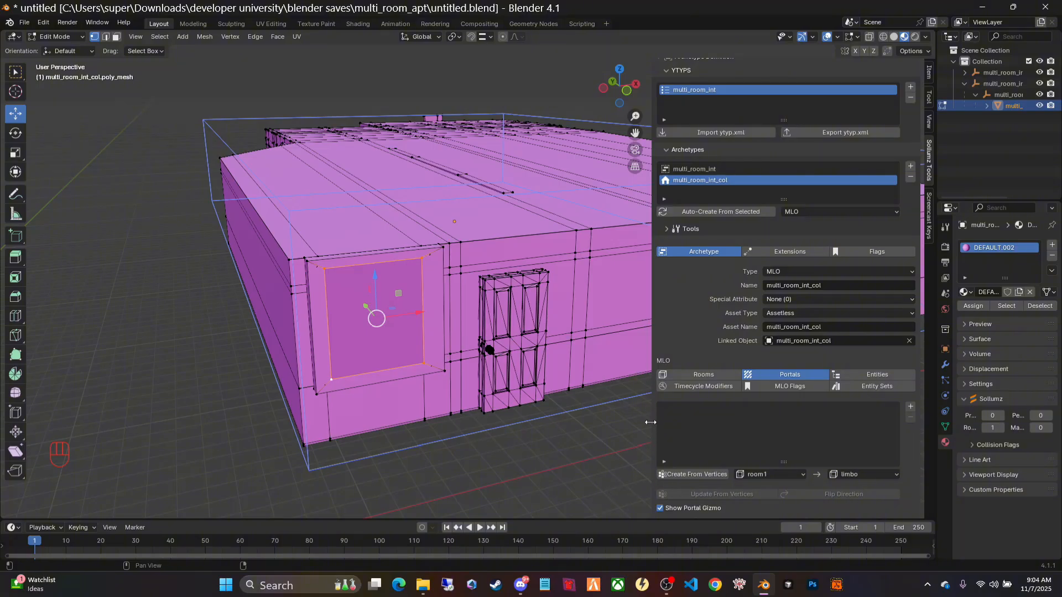
pyautogui.click(679, 475)
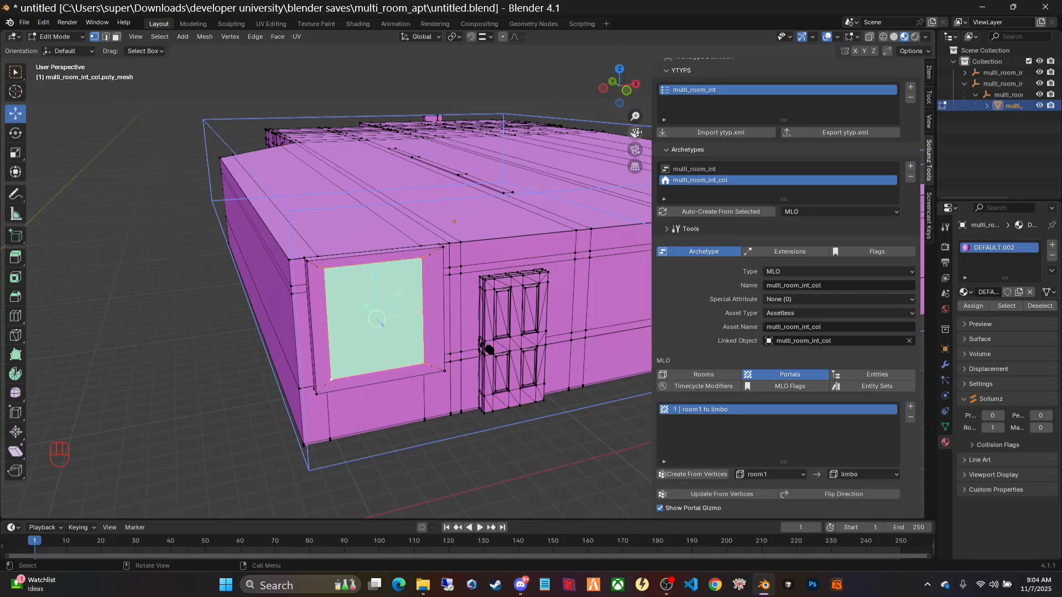
# Create a room1-to-limbo portal from the four inner corner vertices of the window between the panelled door and the open doorway.
pyautogui.moveTo(636, 133); pyautogui.dragTo(419, 426)
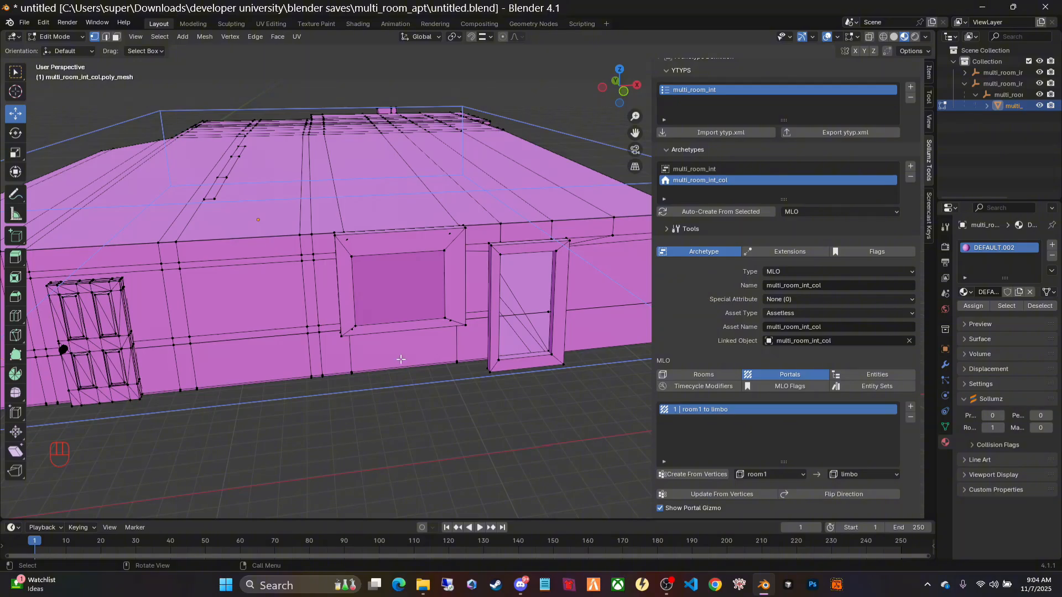
pyautogui.click(351, 256)
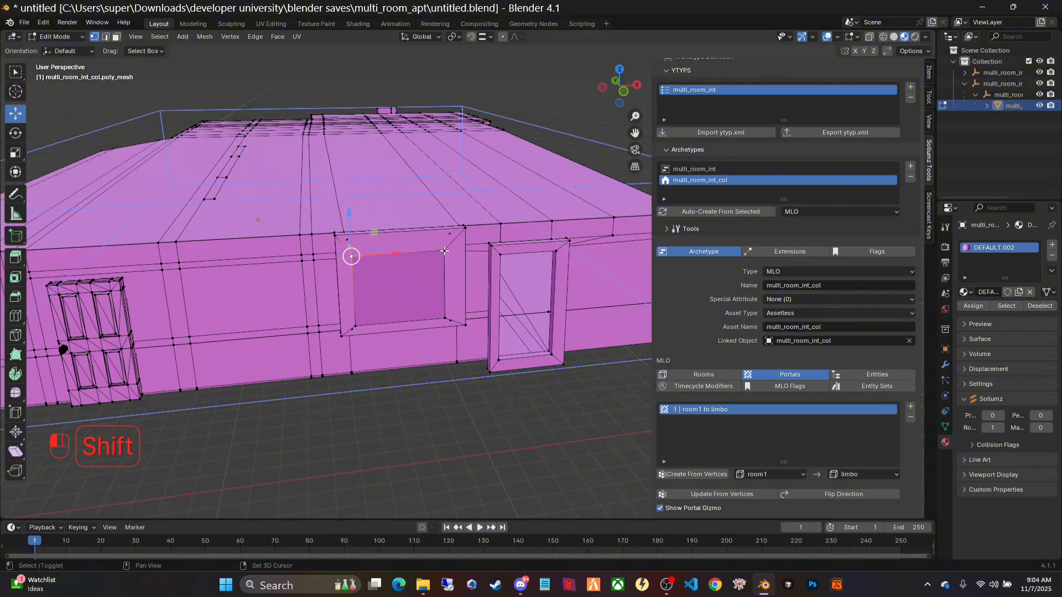
pyautogui.keyDown('shift'); pyautogui.click(446, 252); pyautogui.keyUp('shift')
pyautogui.keyDown('shift'); pyautogui.click(446, 319); pyautogui.keyUp('shift')
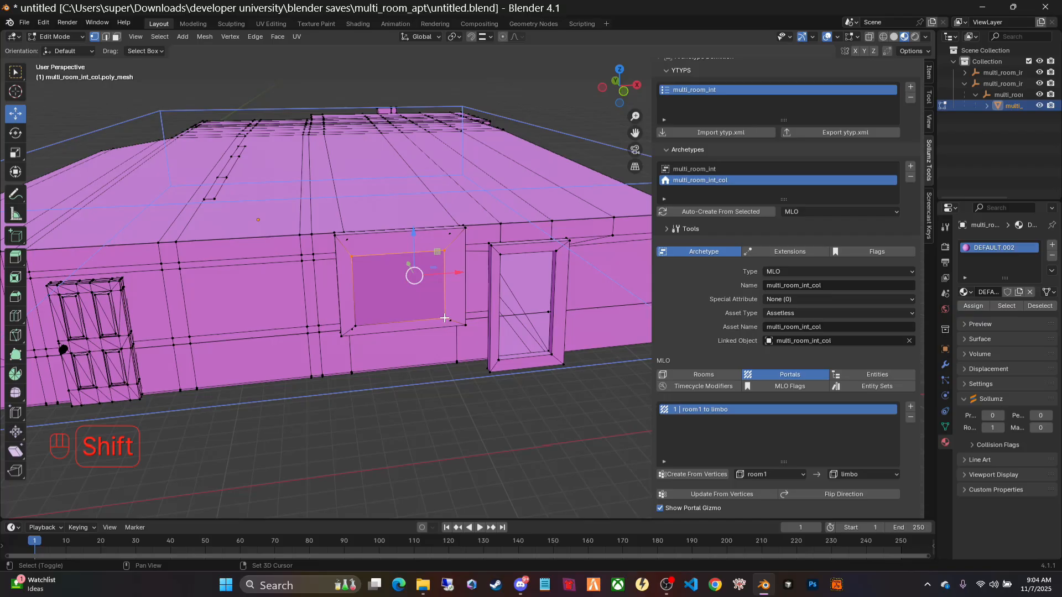
pyautogui.keyDown('shift'); pyautogui.click(355, 327); pyautogui.keyUp('shift')
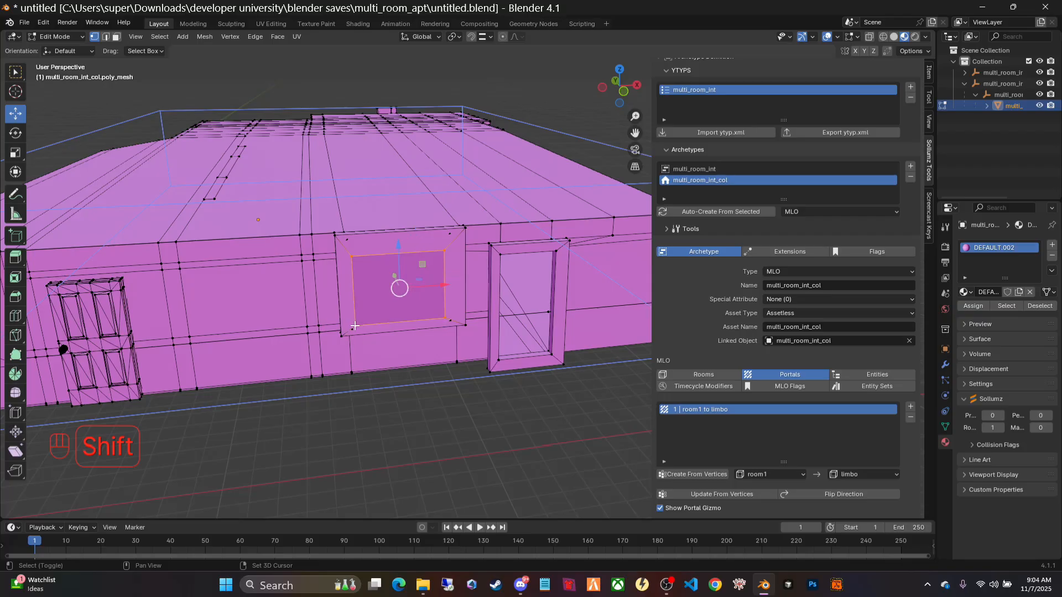
pyautogui.click(695, 473)
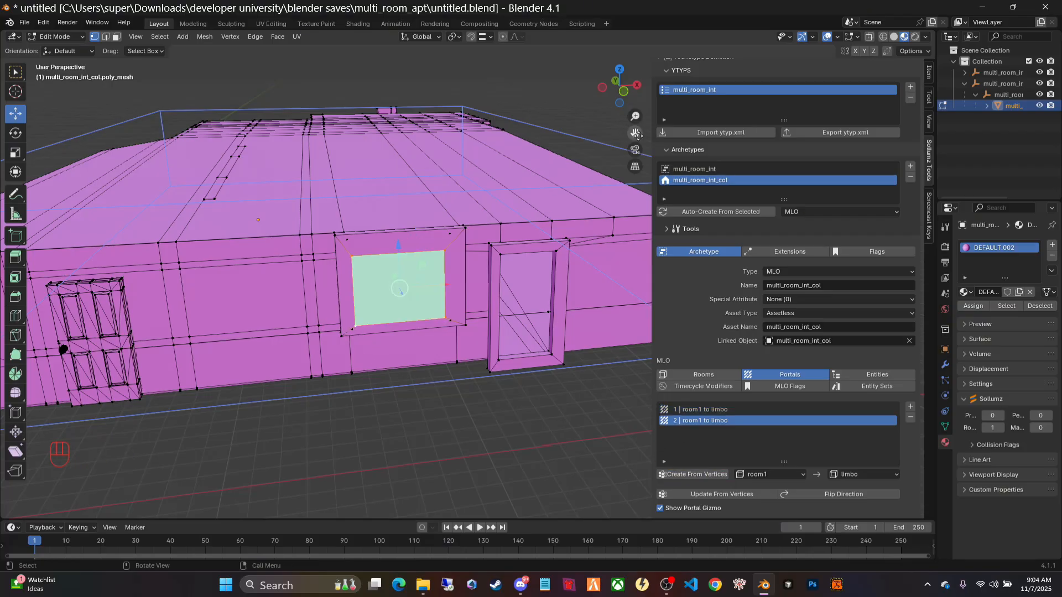
# Create a room1-to-limbo portal from the four corner vertices of the left pane of the three-pane window.
pyautogui.moveTo(635, 133); pyautogui.dragTo(382, 118)
pyautogui.moveTo(506, 224); pyautogui.dragTo(386, 225, button='middle')
pyautogui.moveTo(634, 133); pyautogui.dragTo(501, 25)
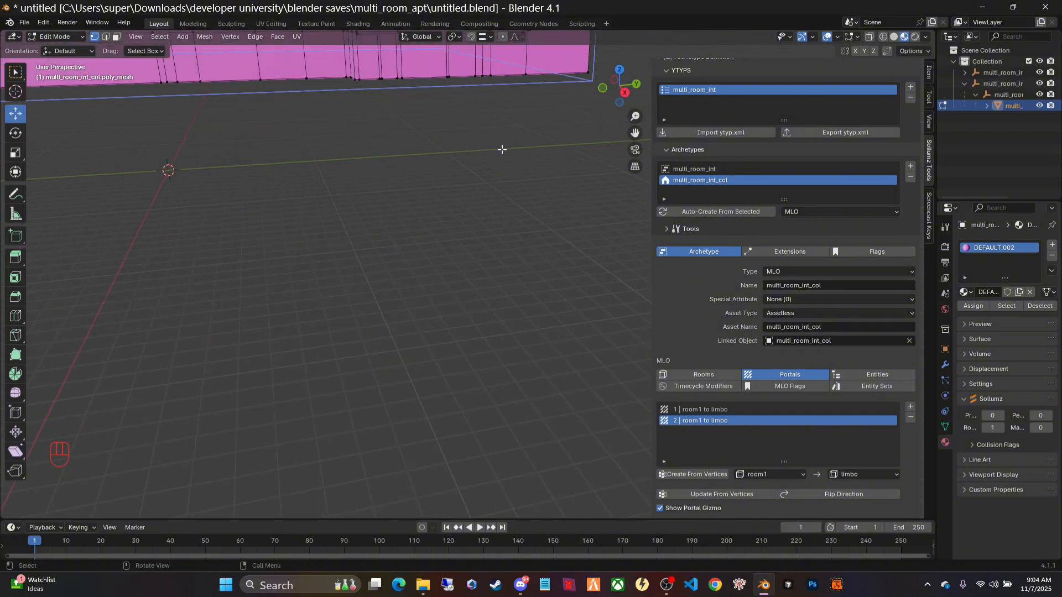
pyautogui.moveTo(634, 133); pyautogui.dragTo(630, 360)
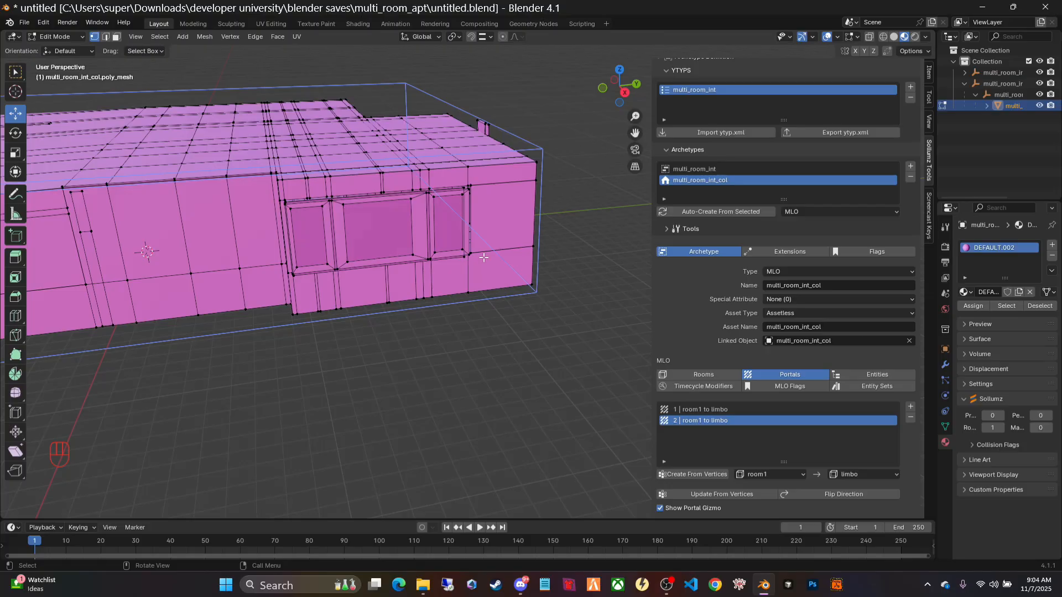
pyautogui.click(289, 206)
pyautogui.scroll(4, 291, 209)
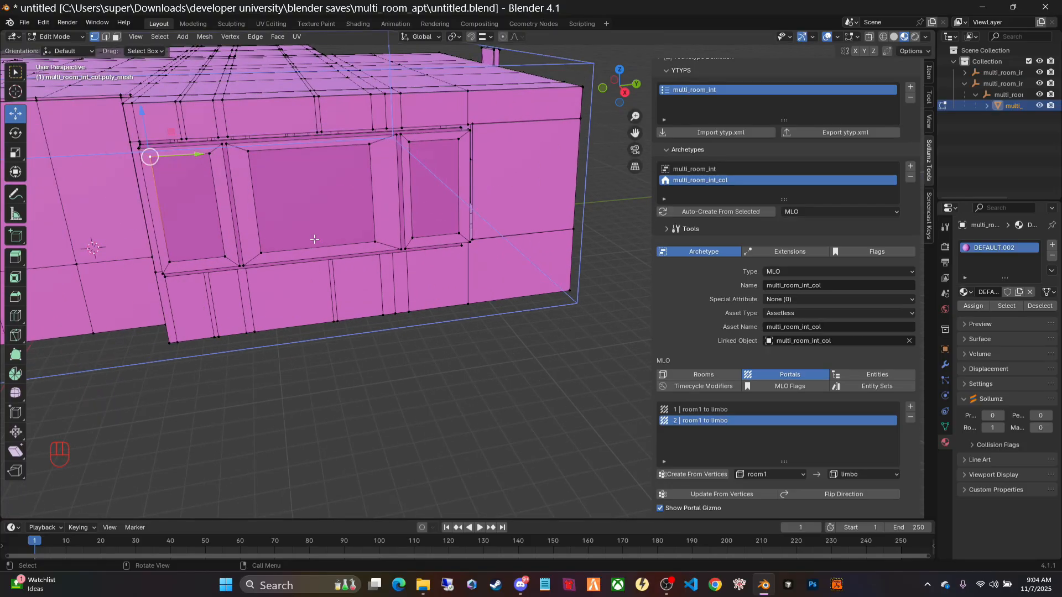
pyautogui.moveTo(635, 133); pyautogui.dragTo(699, 157)
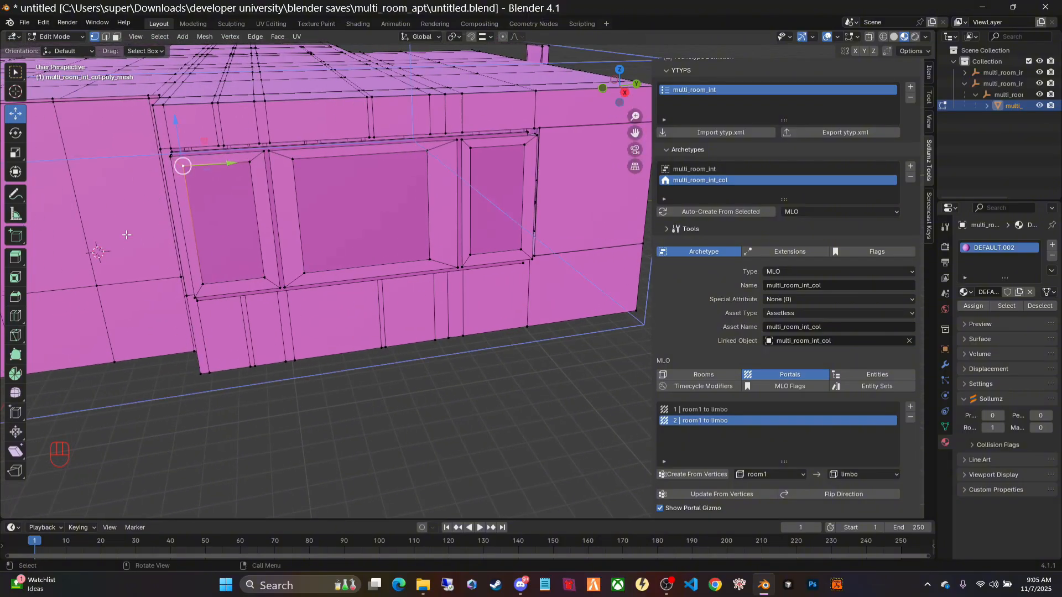
pyautogui.keyDown('shift'); pyautogui.click(252, 160); pyautogui.keyUp('shift')
pyautogui.keyDown('shift'); pyautogui.click(203, 283); pyautogui.keyUp('shift')
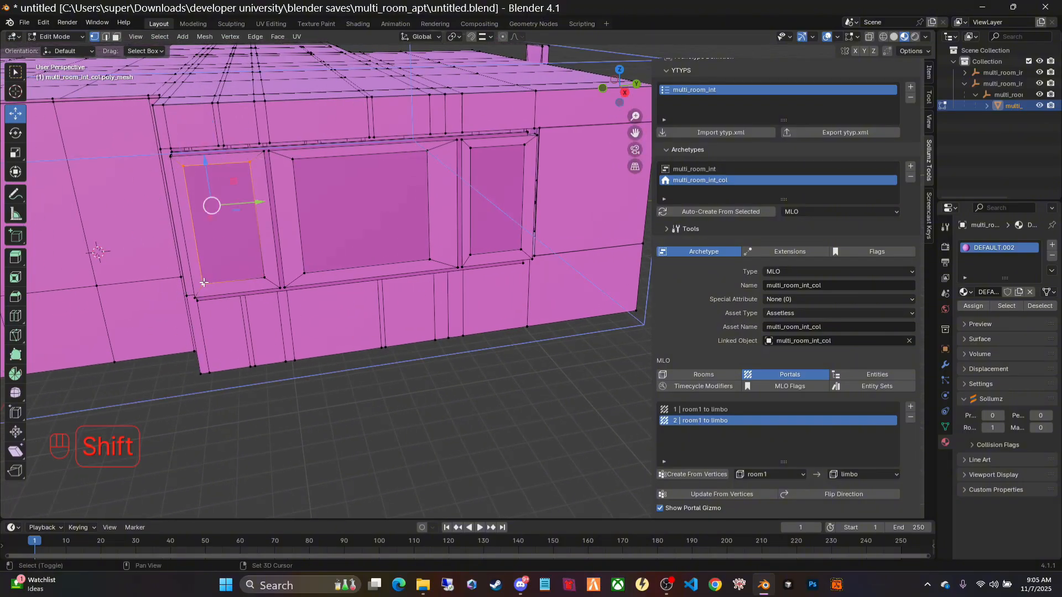
pyautogui.keyDown('shift'); pyautogui.click(264, 278); pyautogui.keyUp('shift')
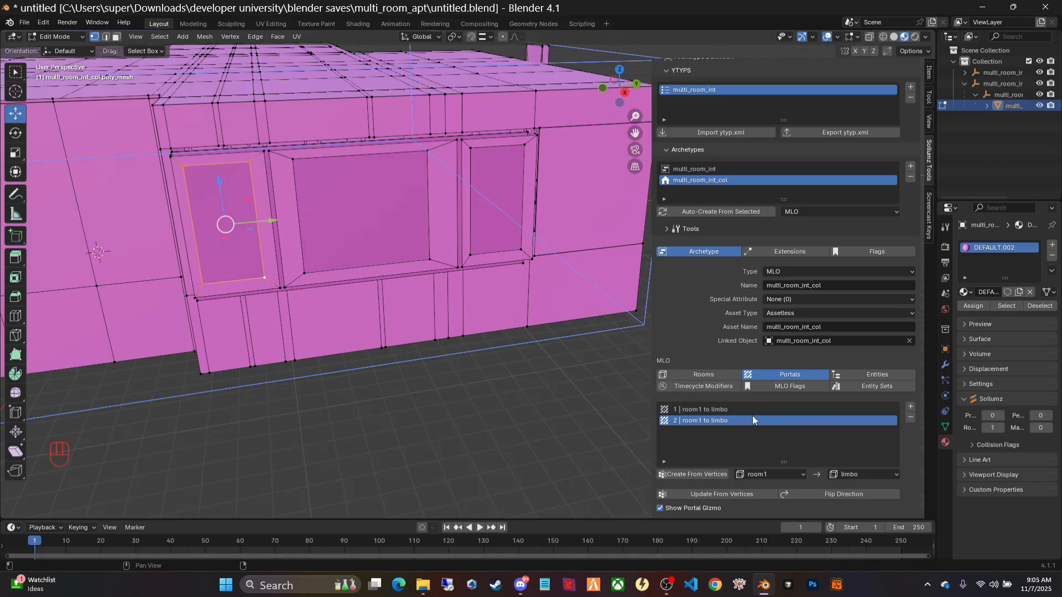
pyautogui.click(694, 475)
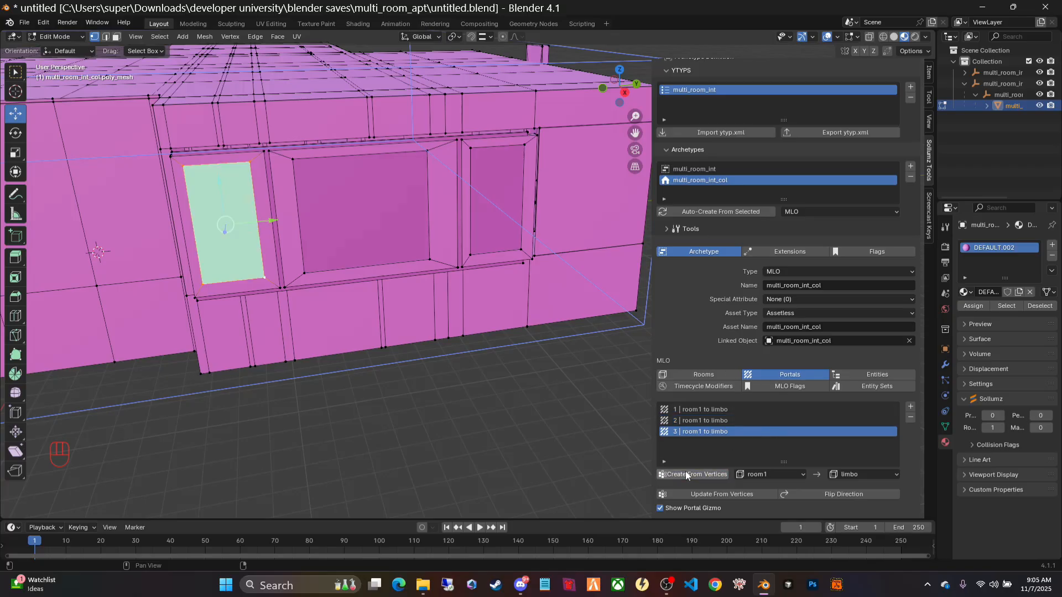
# Create a room1-to-limbo portal from the four corner vertices of the wide middle pane of the three-pane window.
pyautogui.click(293, 159)
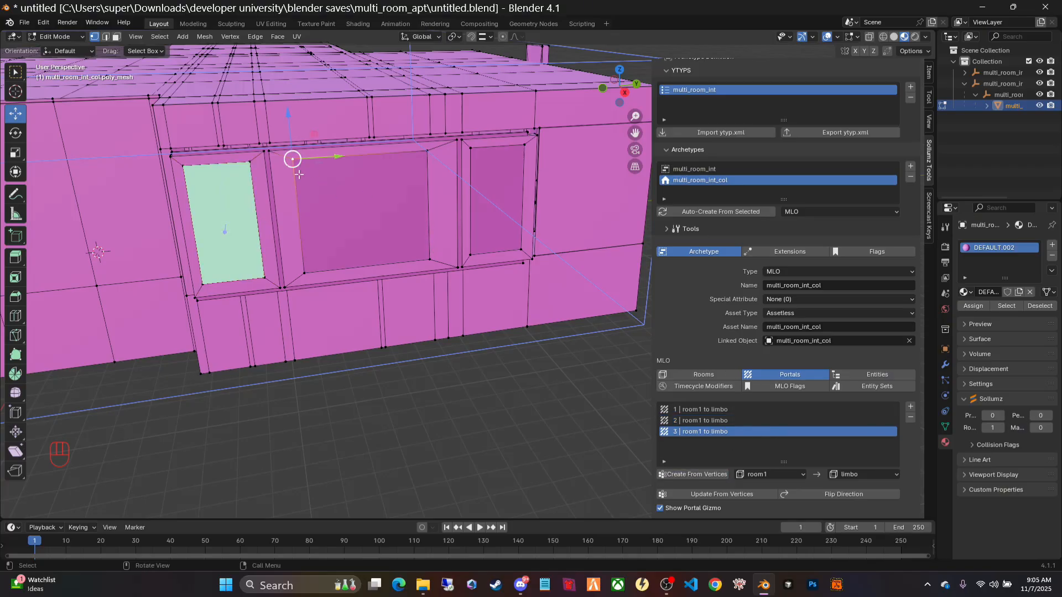
pyautogui.keyDown('shift'); pyautogui.click(413, 157); pyautogui.keyUp('shift')
pyautogui.keyDown('shift'); pyautogui.click(303, 273); pyautogui.keyUp('shift')
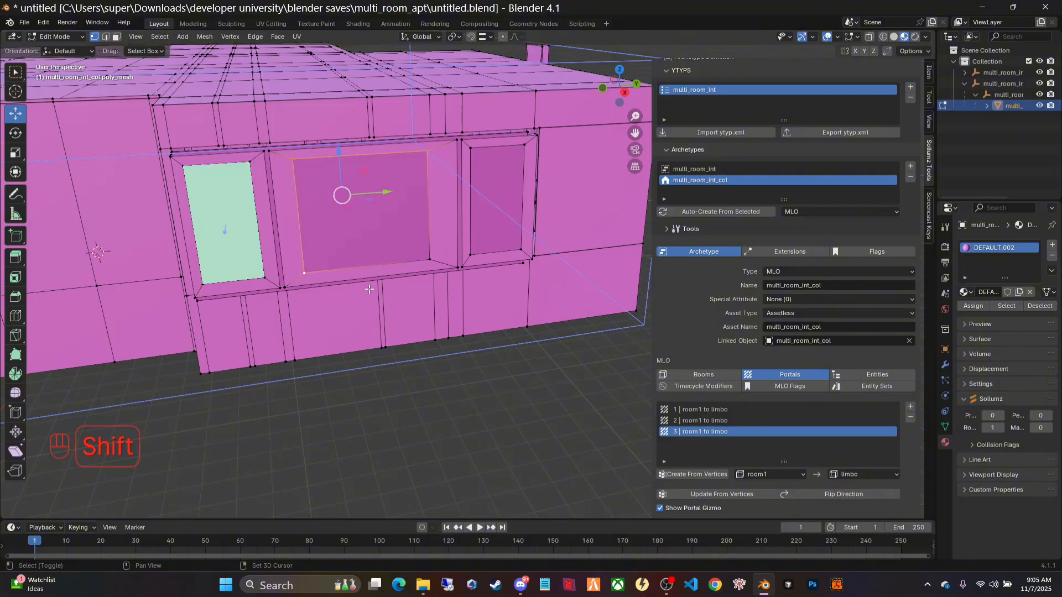
pyautogui.keyDown('shift'); pyautogui.click(429, 258); pyautogui.keyUp('shift')
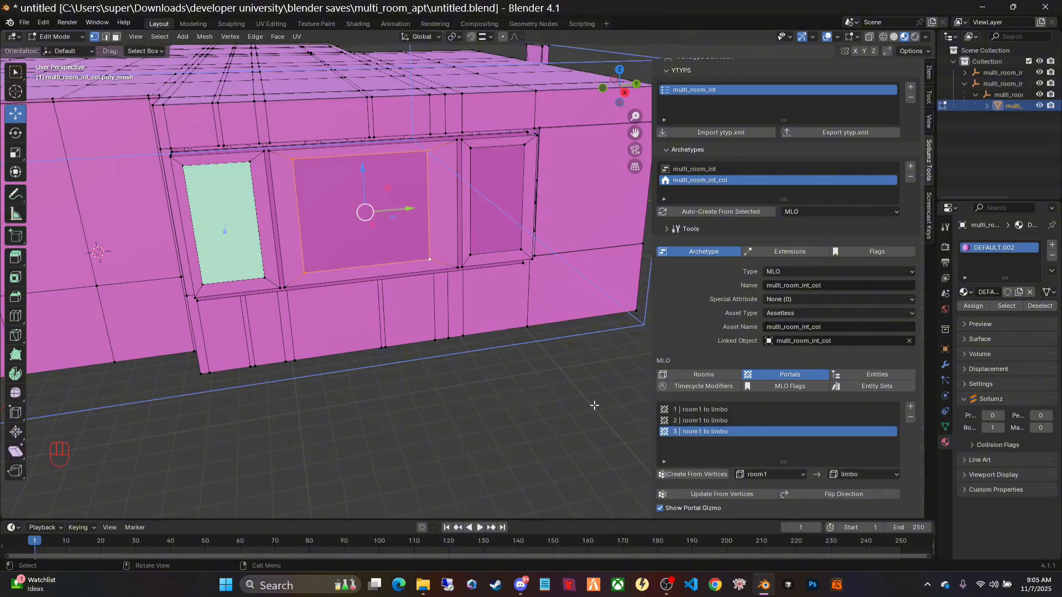
pyautogui.click(695, 473)
# Create a room1-to-limbo portal from the four corner vertices of the right pane of the three-pane window.
pyautogui.click(470, 148)
pyautogui.keyDown('shift'); pyautogui.click(524, 145); pyautogui.keyUp('shift')
pyautogui.keyDown('shift'); pyautogui.click(521, 250); pyautogui.keyUp('shift')
pyautogui.keyDown('shift'); pyautogui.click(470, 254); pyautogui.keyUp('shift')
pyautogui.click(695, 474)
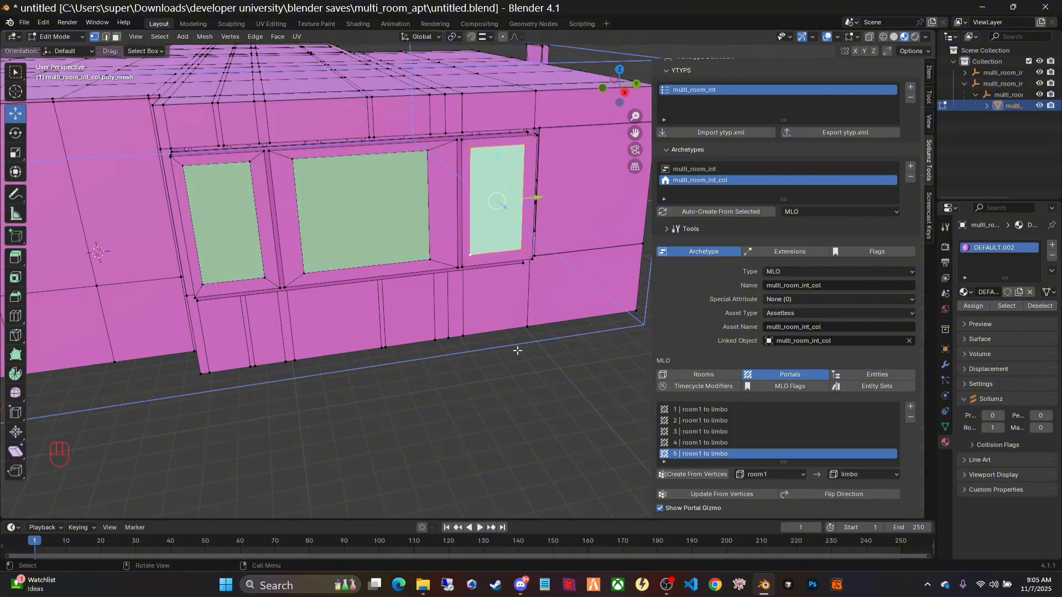
# Create a room1-to-limbo portal from the corner vertices of the tall narrow opening on another exterior wall.
pyautogui.moveTo(602, 252); pyautogui.dragTo(376, 159, button='middle')
pyautogui.click(282, 74)
pyautogui.keyDown('shift'); pyautogui.click(322, 74); pyautogui.keyUp('shift')
pyautogui.keyDown('shift'); pyautogui.click(332, 213); pyautogui.keyUp('shift')
# Create a room1-to-limbo portal from the four corner vertices of the small opening below the tall narrow one.
pyautogui.click(299, 245)
pyautogui.keyDown('shift'); pyautogui.click(334, 243); pyautogui.keyUp('shift')
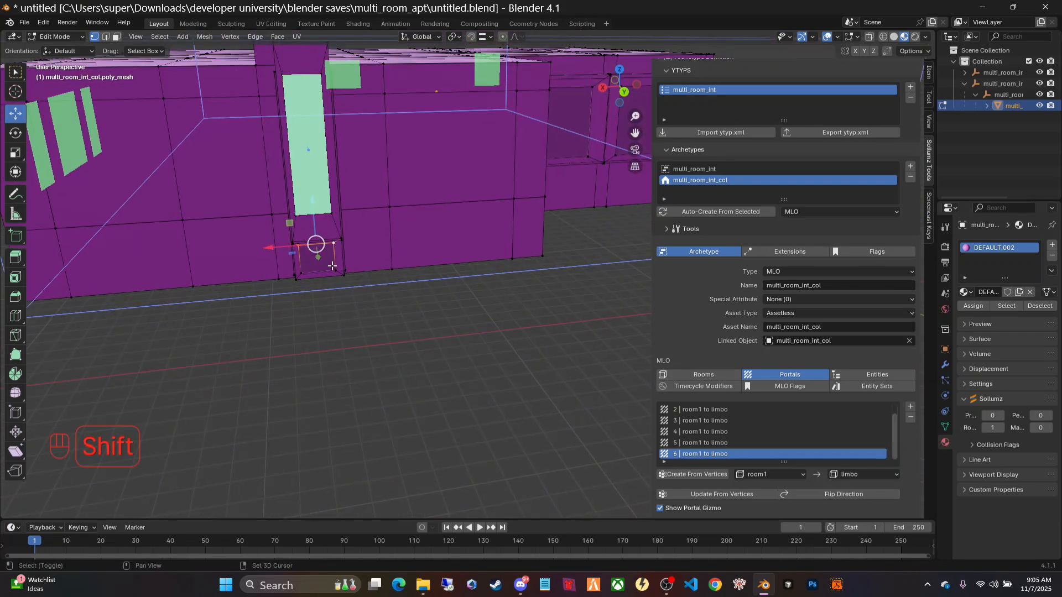
pyautogui.keyDown('shift'); pyautogui.click(336, 271); pyautogui.keyUp('shift')
pyautogui.keyDown('shift'); pyautogui.click(301, 272); pyautogui.keyUp('shift')
pyautogui.click(676, 475)
# Create a room1-to-limbo portal from the four corner vertices of the first of the two adjacent windows past the narrow opening.
pyautogui.moveTo(531, 298); pyautogui.dragTo(453, 266, button='middle')
pyautogui.click(408, 82)
pyautogui.keyDown('shift'); pyautogui.click(490, 84); pyautogui.keyUp('shift')
pyautogui.keyDown('shift'); pyautogui.click(487, 152); pyautogui.keyUp('shift')
pyautogui.keyDown('shift'); pyautogui.click(410, 154); pyautogui.keyUp('shift')
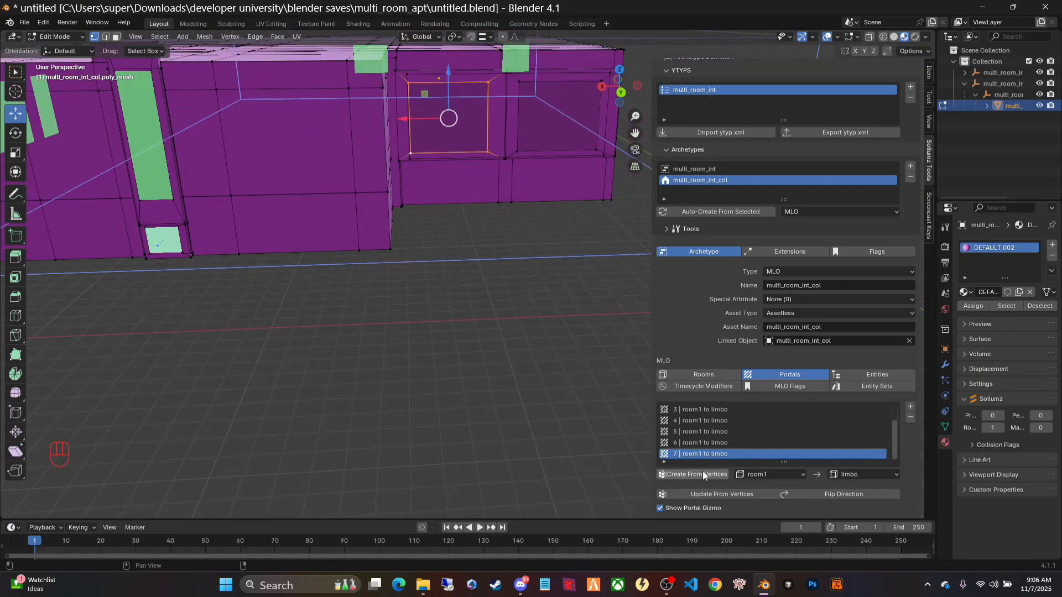
pyautogui.click(703, 474)
# Create a room1-to-limbo portal from the four corner vertices of the second adjacent window, nearest the building corner.
pyautogui.click(519, 82)
pyautogui.moveTo(608, 214)
pyautogui.mouseDown(button='middle')
pyautogui.moveTo(597, 208)
pyautogui.moveTo(618, 206)
pyautogui.mouseUp(button='middle')
pyautogui.keyDown('shift'); pyautogui.click(529, 119); pyautogui.keyUp('shift')
pyautogui.moveTo(485, 291); pyautogui.dragTo(387, 289, button='middle')
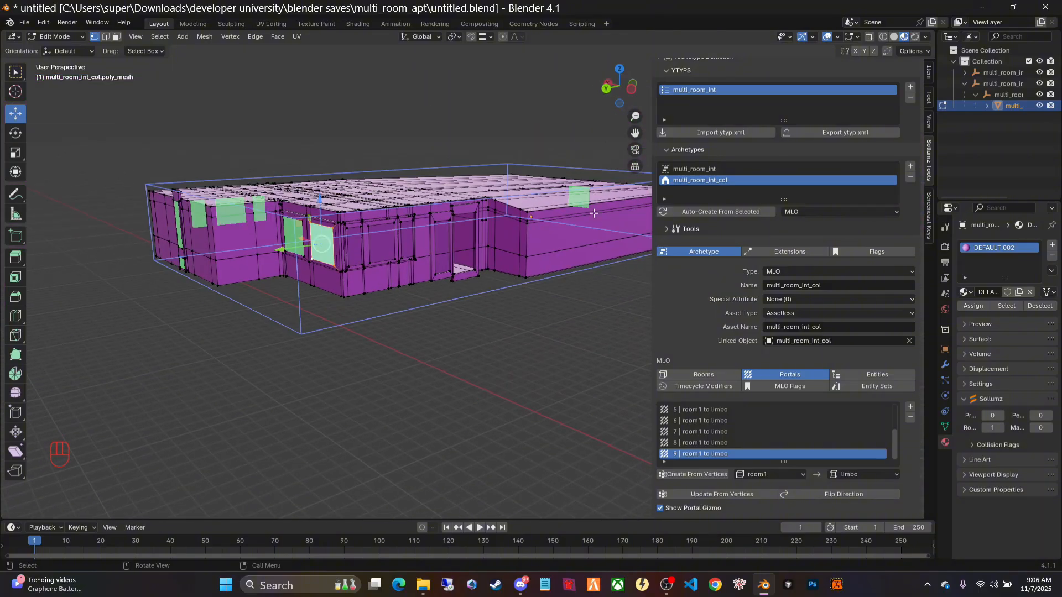
# Around the corner, create a room1-to-limbo portal from the four corner vertices of the narrow window pane nearest the corner.
pyautogui.scroll(5, 332, 248)
pyautogui.click(102, 134)
pyautogui.keyDown('shift'); pyautogui.click(152, 133); pyautogui.keyUp('shift')
pyautogui.keyDown('shift'); pyautogui.click(164, 247); pyautogui.keyUp('shift')
pyautogui.keyDown('shift'); pyautogui.click(115, 252); pyautogui.keyUp('shift')
pyautogui.click(678, 474)
# Create a room1-to-limbo portal from the four corner vertices of the wide middle pane on the same wall.
pyautogui.click(181, 134)
pyautogui.keyDown('shift'); pyautogui.click(266, 134); pyautogui.keyUp('shift')
pyautogui.keyDown('shift'); pyautogui.click(273, 235); pyautogui.keyUp('shift')
pyautogui.keyDown('shift'); pyautogui.click(192, 243); pyautogui.keyUp('shift')
pyautogui.click(691, 474)
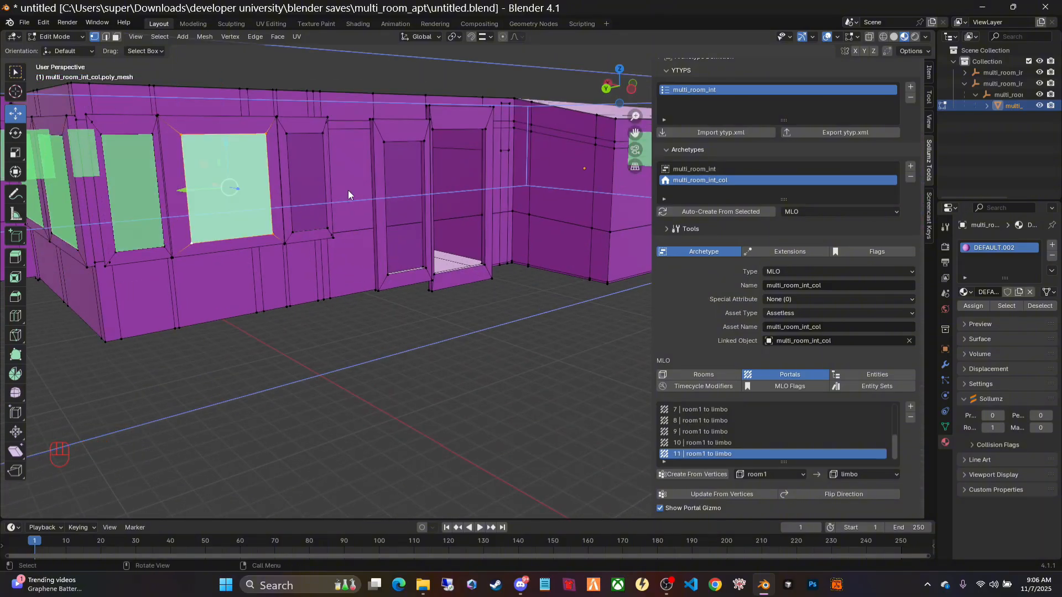
# Create separate room1-to-limbo portals from the corner vertices of the remaining narrow pane and of the tall door-height opening beside it.
pyautogui.click(287, 133)
pyautogui.keyDown('shift'); pyautogui.click(323, 134); pyautogui.keyUp('shift')
pyautogui.keyDown('shift'); pyautogui.click(327, 228); pyautogui.keyUp('shift')
pyautogui.keyDown('shift'); pyautogui.click(292, 232); pyautogui.keyUp('shift')
pyautogui.keyDown('shift'); pyautogui.click(426, 270); pyautogui.keyUp('shift')
pyautogui.keyDown('shift'); pyautogui.click(388, 275); pyautogui.keyUp('shift')
pyautogui.click(704, 475)
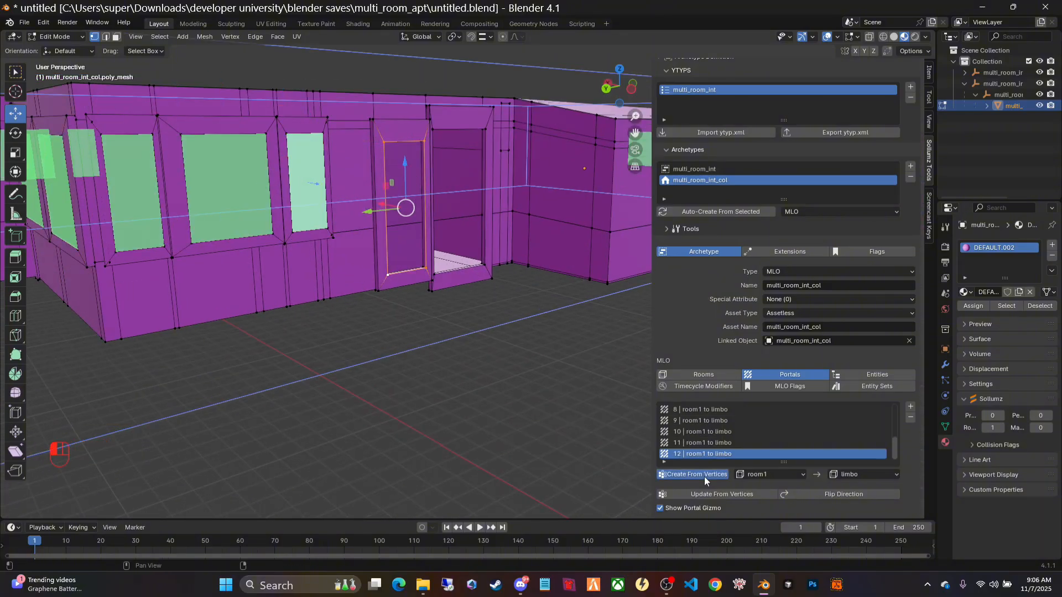
# On the opposite exterior wall, create a room1-to-limbo portal from the four inner corner vertices of the open doorway beside the window.
pyautogui.scroll(-4, 553, 309)
pyautogui.moveTo(553, 310); pyautogui.dragTo(503, 302, button='middle')
pyautogui.moveTo(636, 133); pyautogui.dragTo(178, 106)
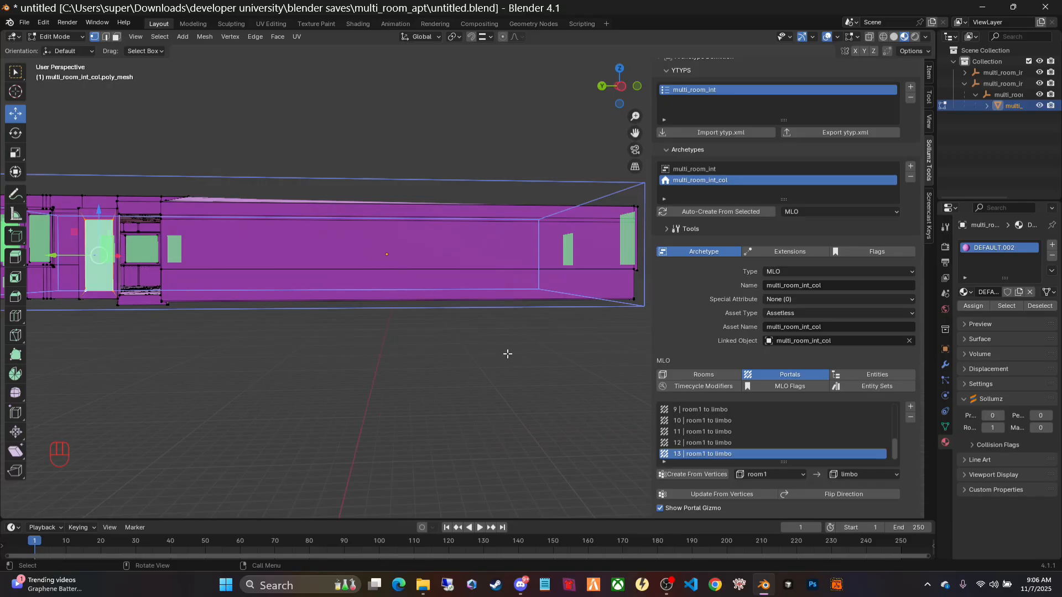
pyautogui.moveTo(504, 353); pyautogui.dragTo(499, 311, button='middle')
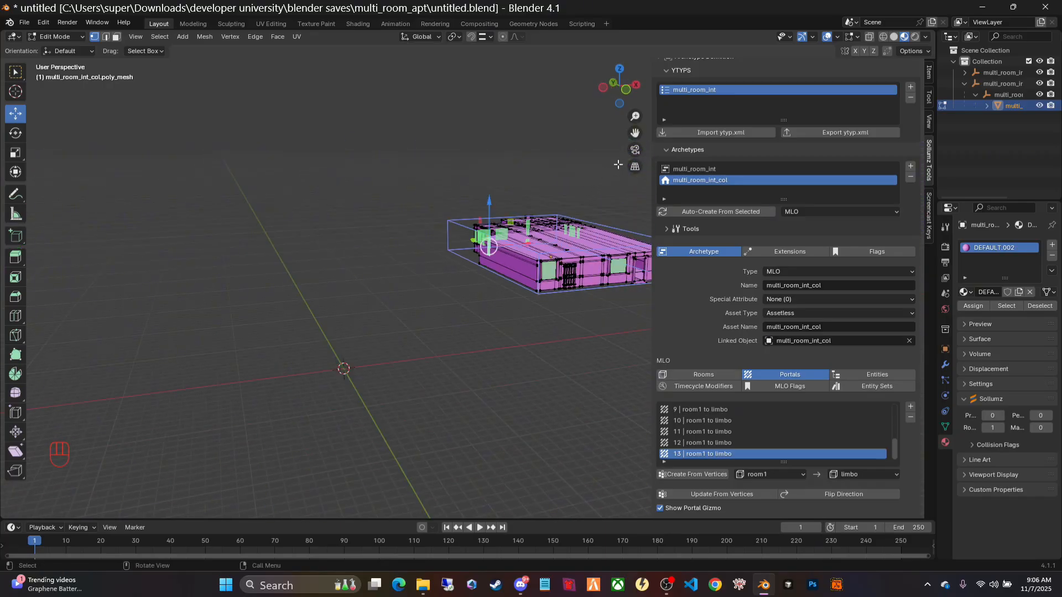
pyautogui.moveTo(635, 133); pyautogui.dragTo(467, 119)
pyautogui.scroll(8, 474, 255)
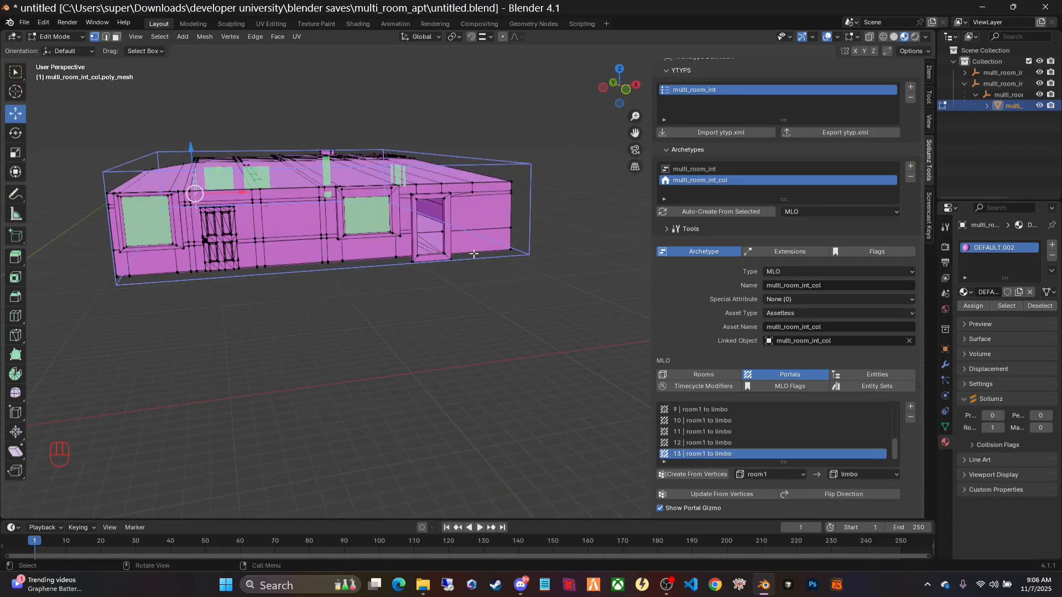
pyautogui.scroll(-3, 470, 252)
pyautogui.scroll(1, 463, 250)
pyautogui.scroll(2, 462, 251)
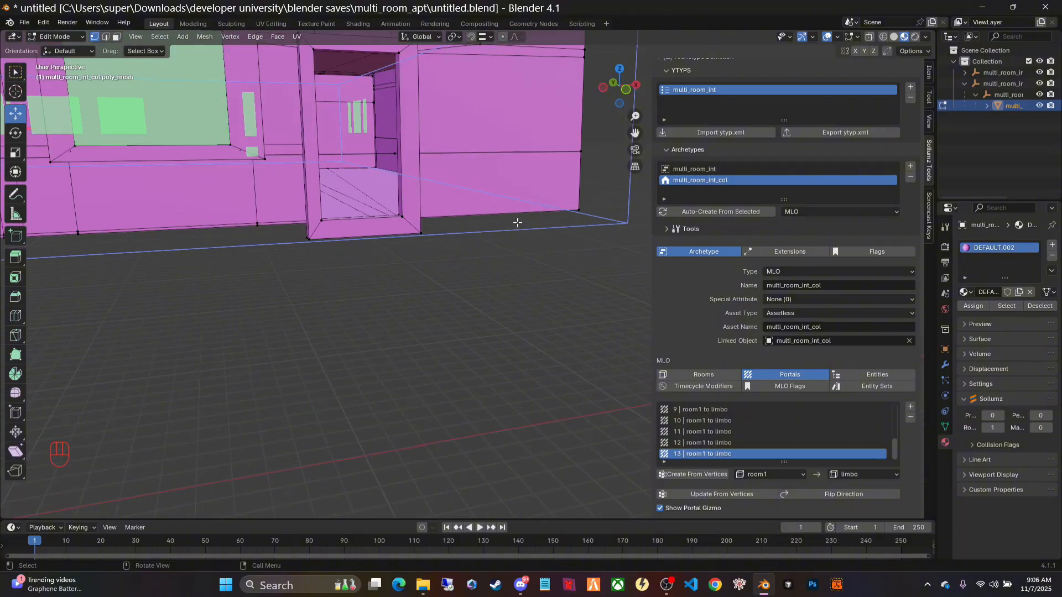
pyautogui.moveTo(517, 223); pyautogui.dragTo(505, 204, button='middle')
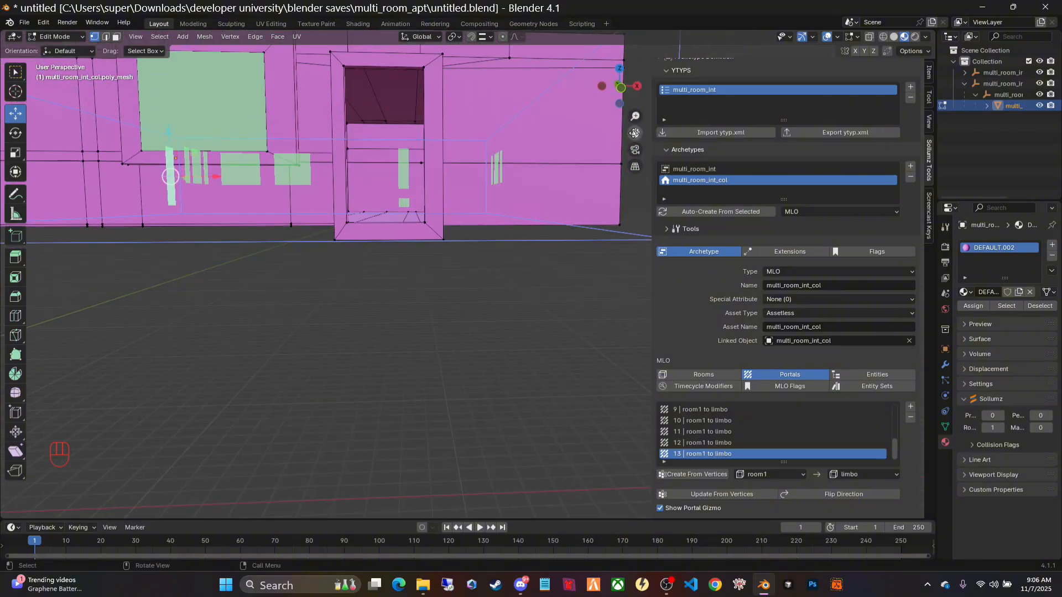
pyautogui.moveTo(635, 134); pyautogui.dragTo(623, 129)
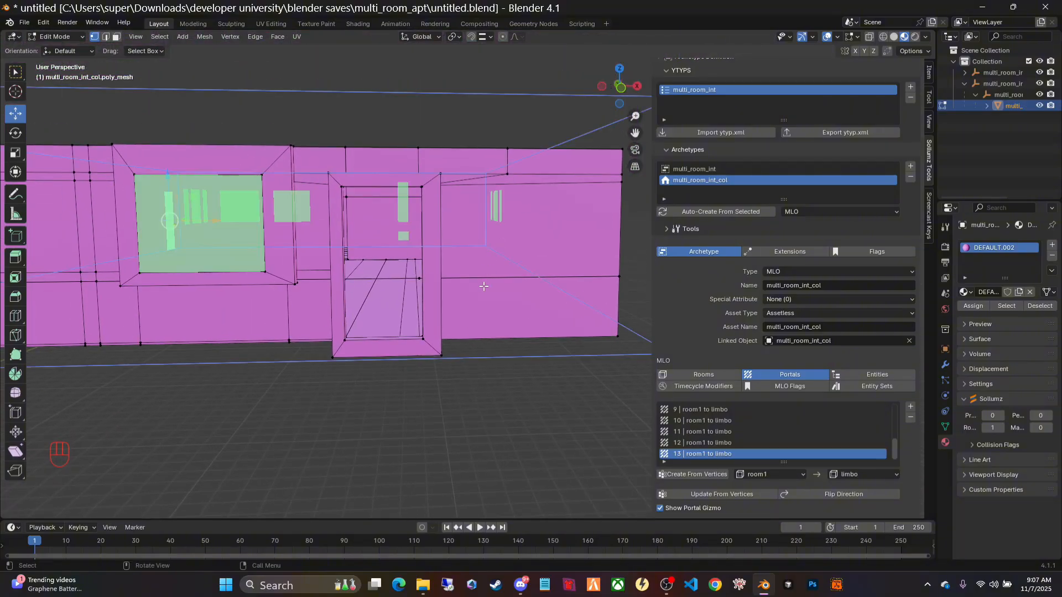
pyautogui.scroll(2, 483, 321)
pyautogui.scroll(-1, 492, 318)
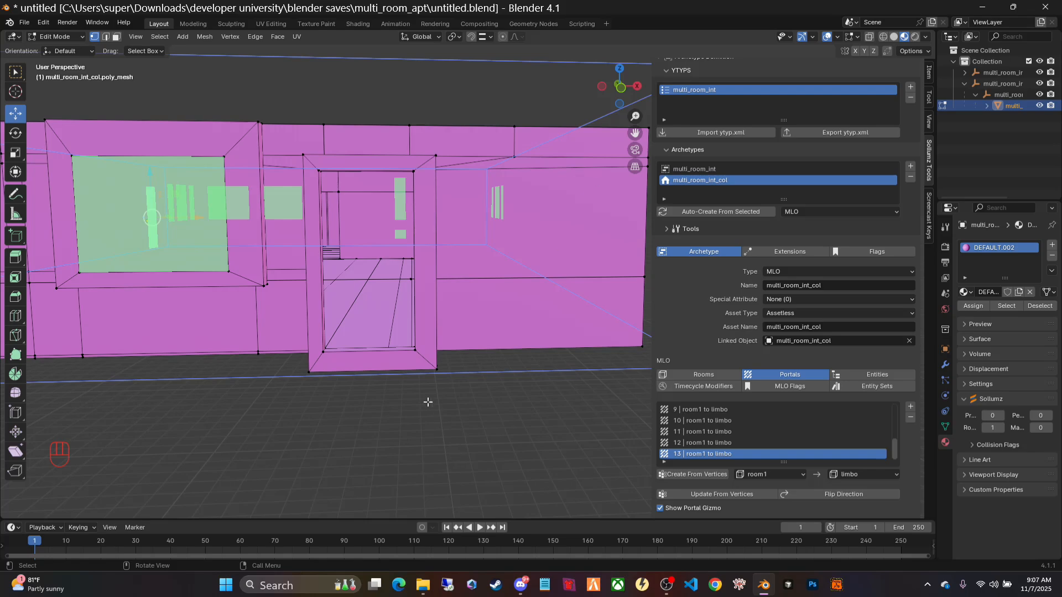
pyautogui.click(318, 171)
pyautogui.keyDown('shift'); pyautogui.click(415, 172); pyautogui.keyUp('shift')
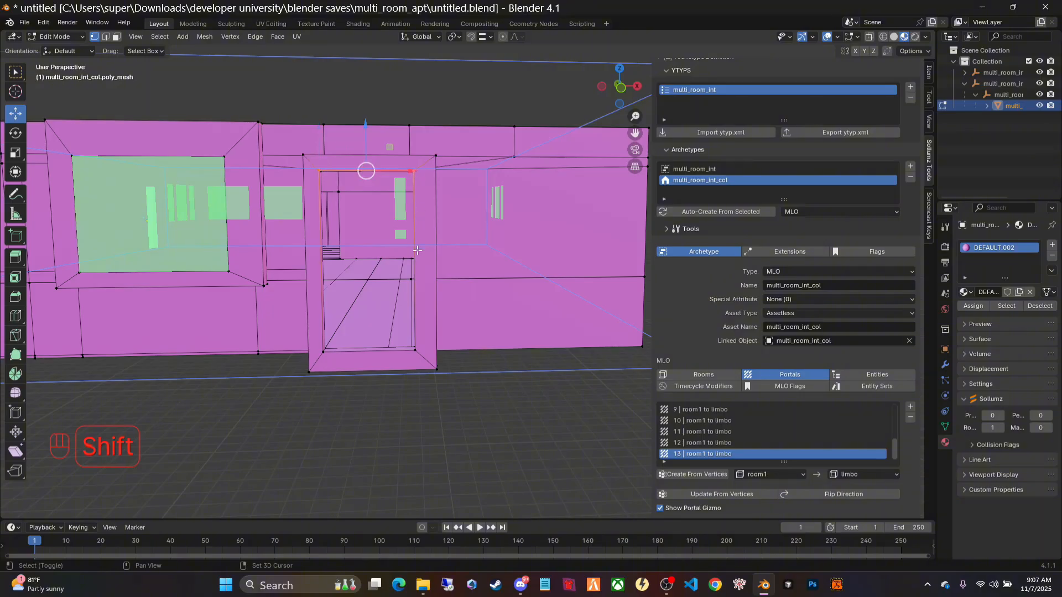
pyautogui.keyDown('shift'); pyautogui.click(413, 350); pyautogui.keyUp('shift')
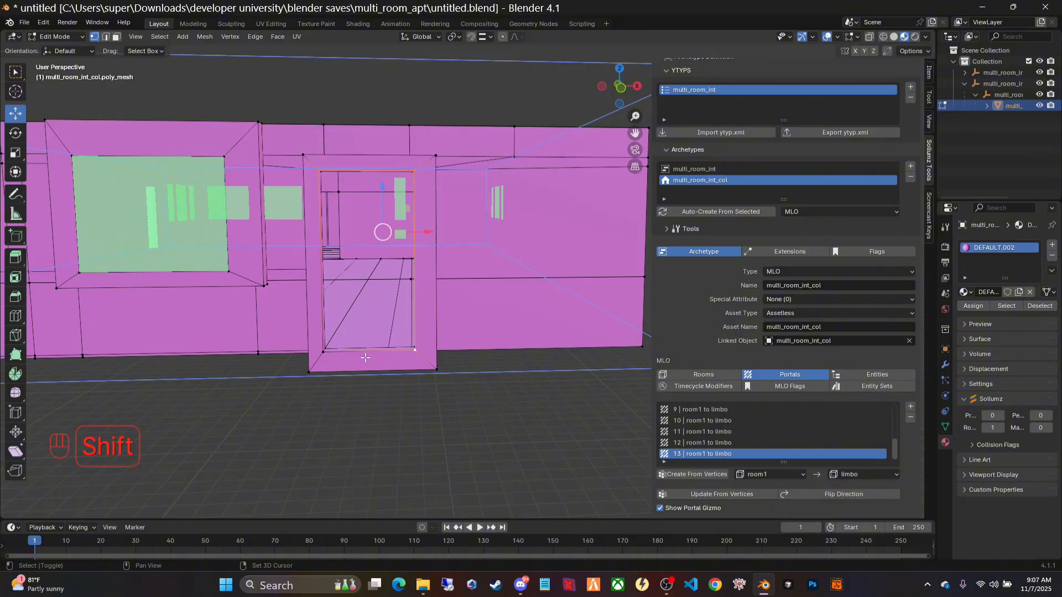
pyautogui.keyDown('shift'); pyautogui.click(323, 352); pyautogui.keyUp('shift')
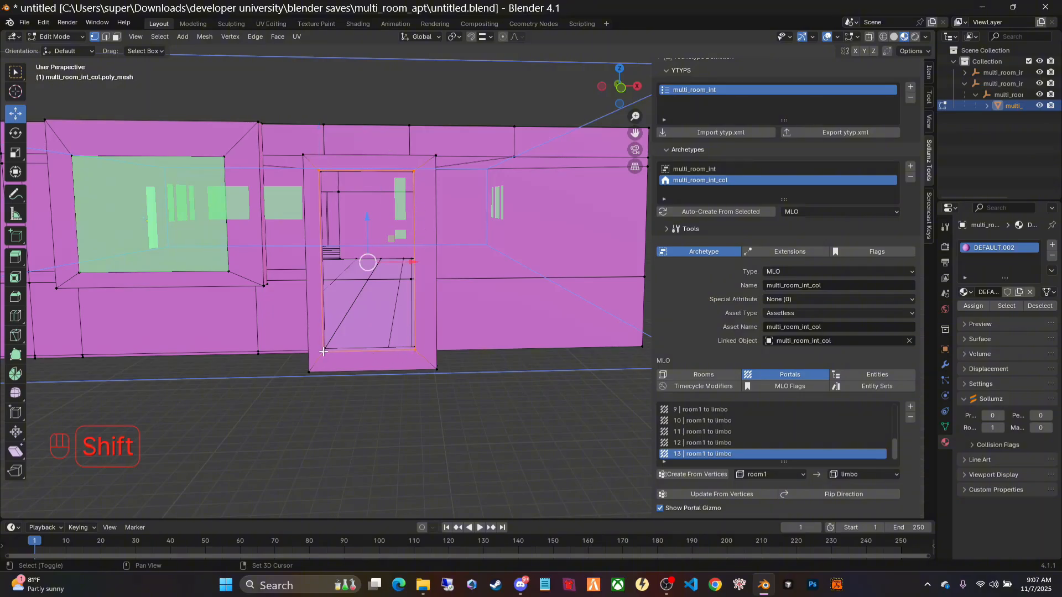
pyautogui.click(698, 474)
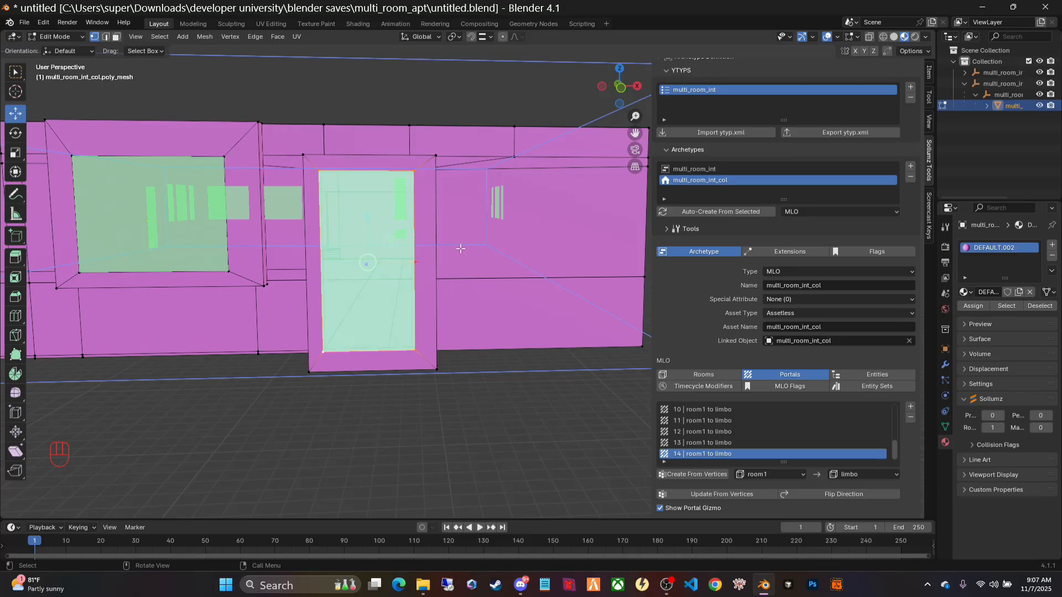
# Examine the apartment's interior through the exterior walls to locate the doorways that connect its rooms.
pyautogui.scroll(6, 453, 271)
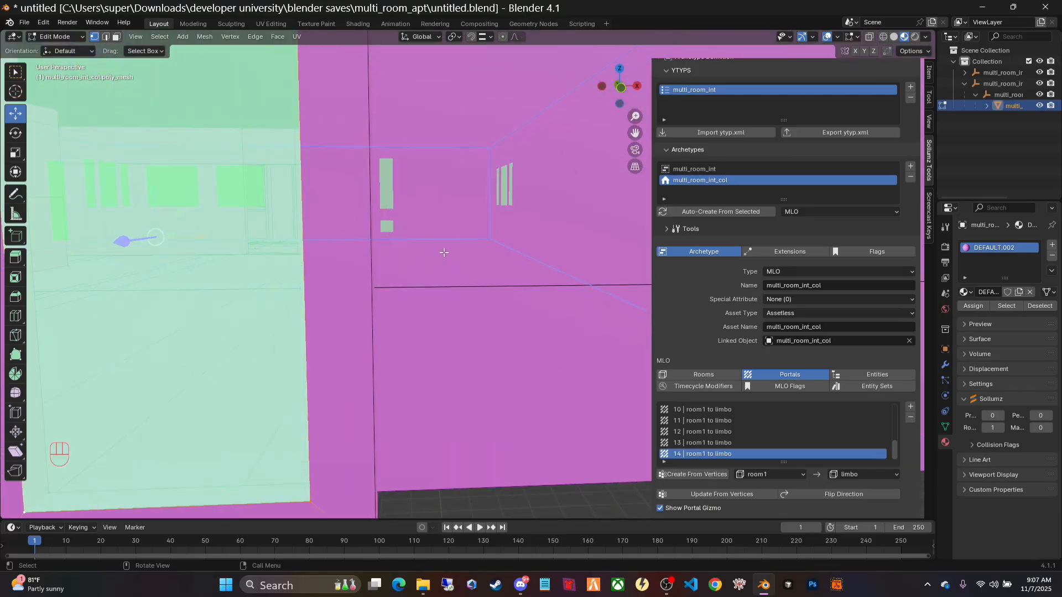
pyautogui.scroll(-6, 444, 252)
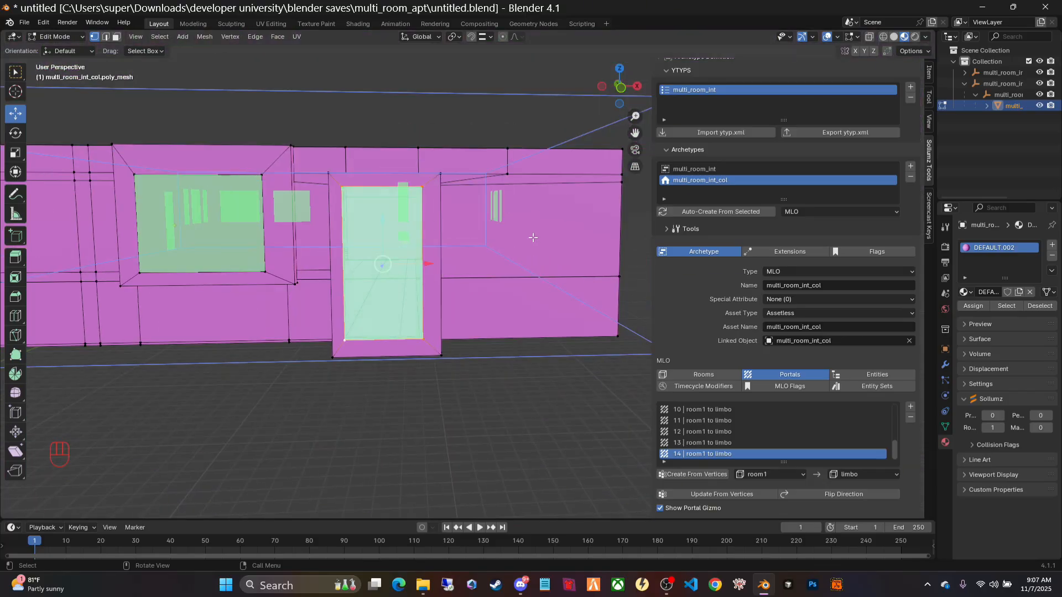
pyautogui.moveTo(551, 269); pyautogui.dragTo(268, 271, button='middle')
pyautogui.scroll(-7, 273, 262)
pyautogui.scroll(2, 269, 271)
pyautogui.scroll(-2, 269, 288)
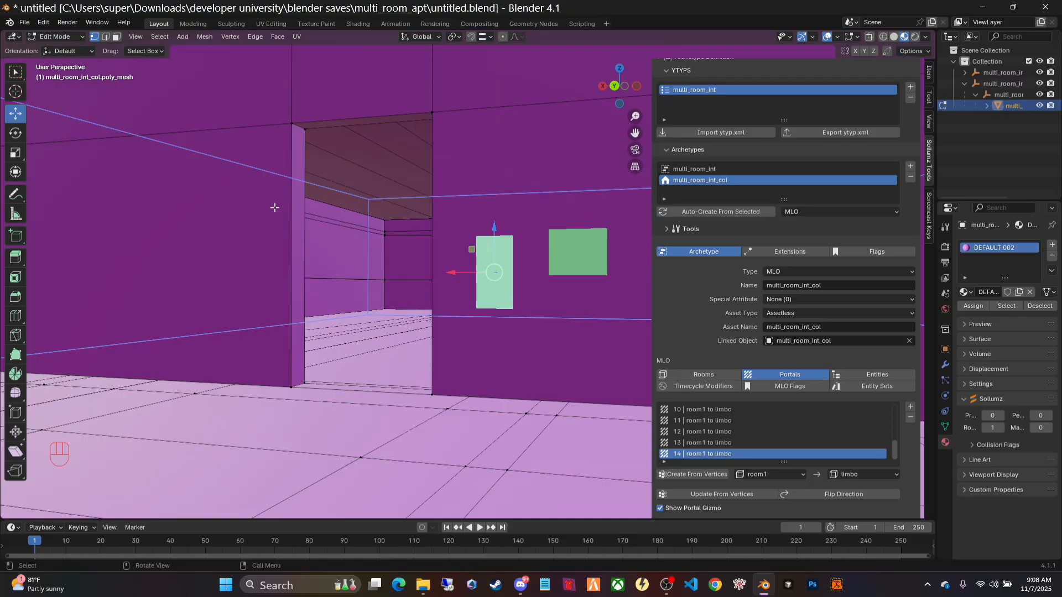
pyautogui.moveTo(245, 201); pyautogui.dragTo(177, 197, button='middle')
pyautogui.scroll(3, 178, 208)
pyautogui.moveTo(635, 132); pyautogui.dragTo(569, 139)
pyautogui.moveTo(210, 305); pyautogui.dragTo(144, 307, button='middle')
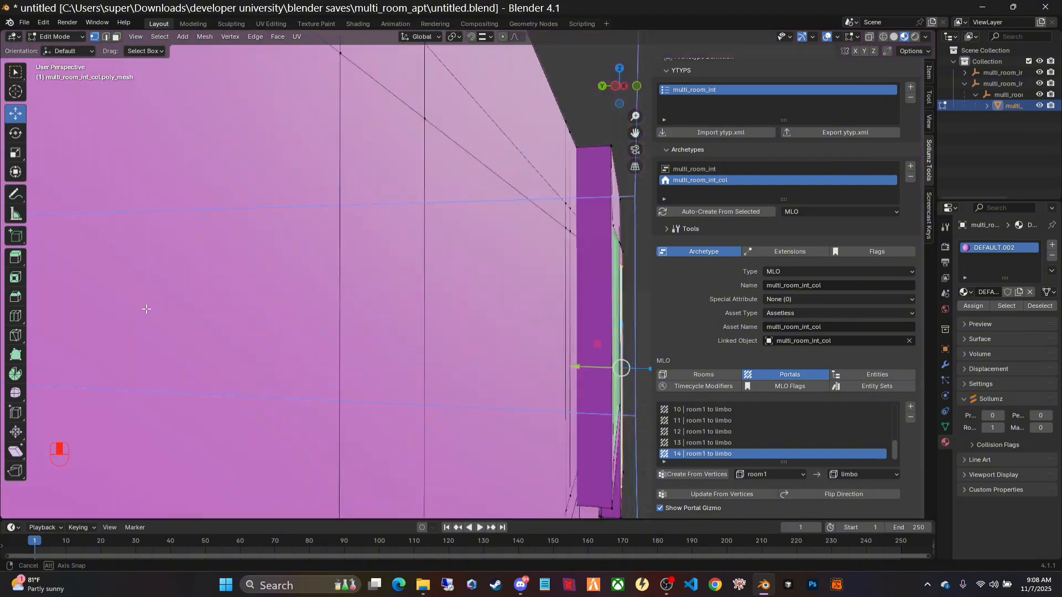
pyautogui.moveTo(634, 133); pyautogui.dragTo(80, 364)
pyautogui.moveTo(291, 254); pyautogui.dragTo(159, 254, button='middle')
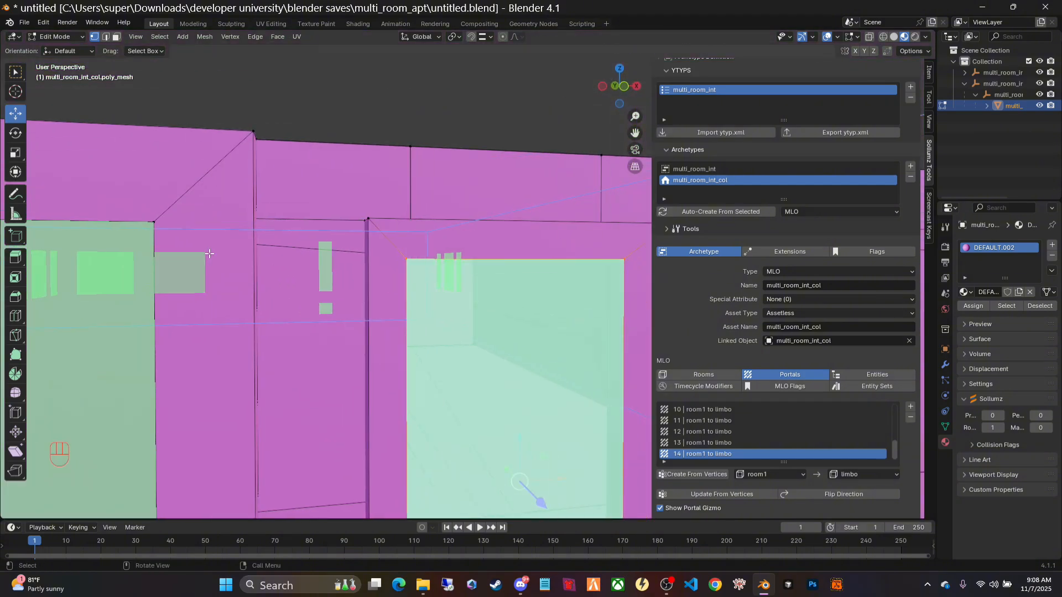
pyautogui.scroll(3, 212, 289)
pyautogui.scroll(2, 212, 289)
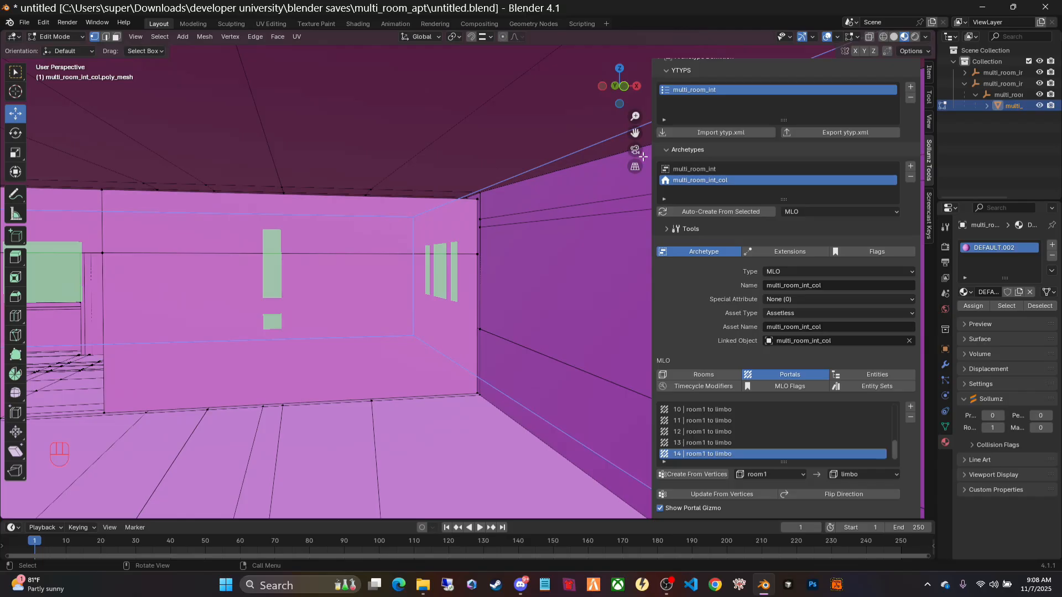
pyautogui.moveTo(634, 133); pyautogui.dragTo(538, 209)
pyautogui.moveTo(529, 254)
pyautogui.mouseDown(button='middle')
pyautogui.moveTo(484, 264)
pyautogui.moveTo(523, 249)
pyautogui.mouseUp(button='middle')
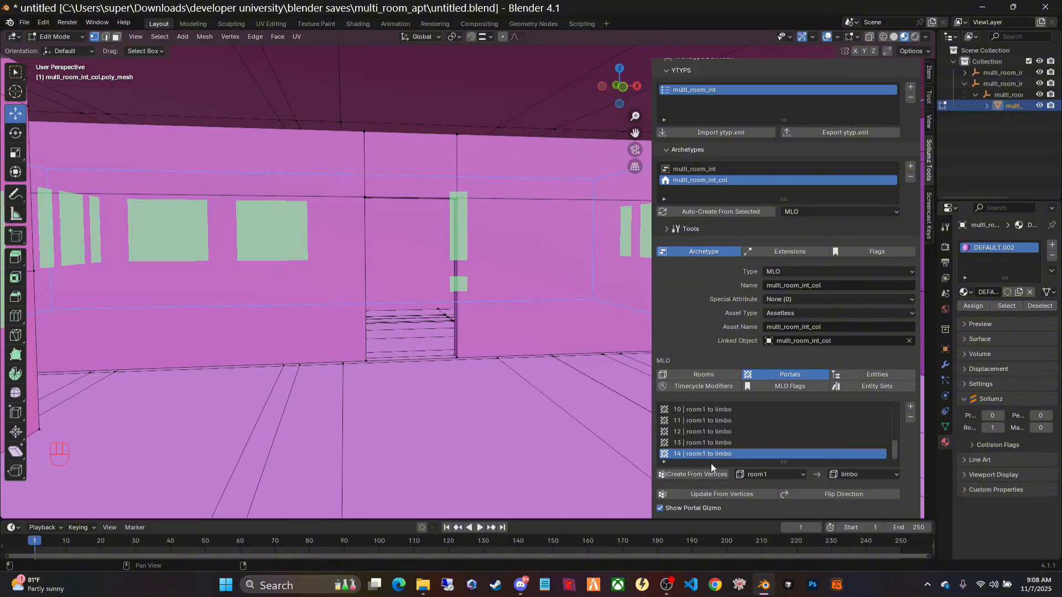
# Set the portal's destination room to room1 and create a room1-to-room1 portal from the four corner vertices of the interior doorway.
pyautogui.moveTo(650, 406); pyautogui.dragTo(597, 405)
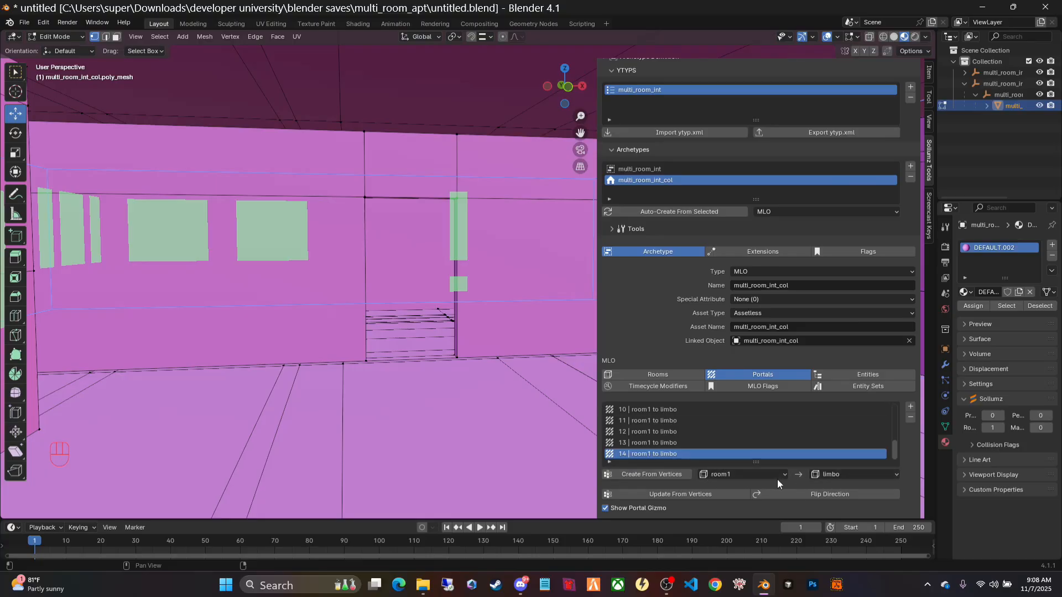
pyautogui.click(888, 475)
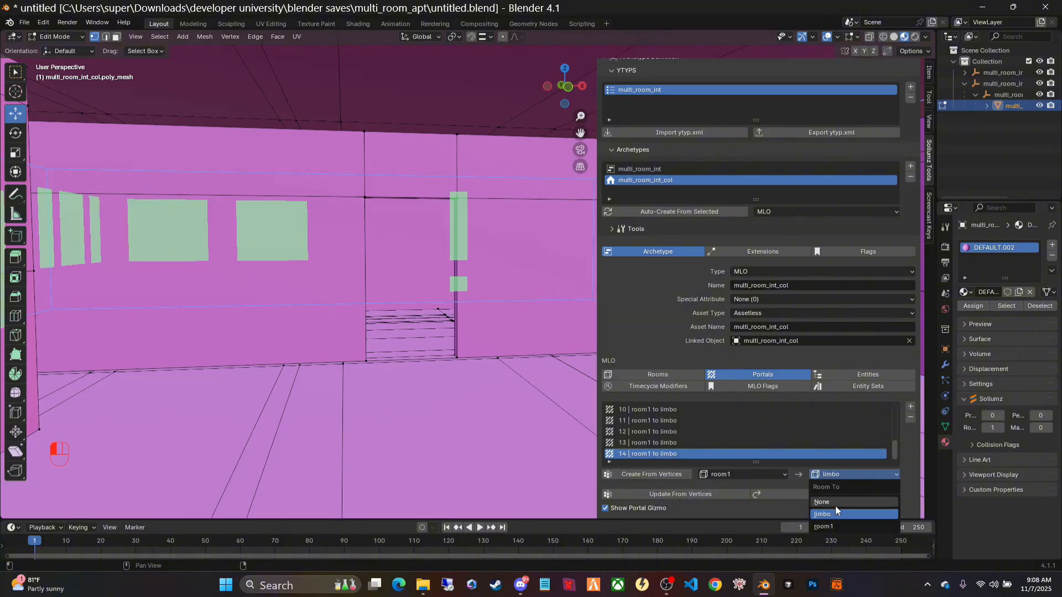
pyautogui.click(828, 527)
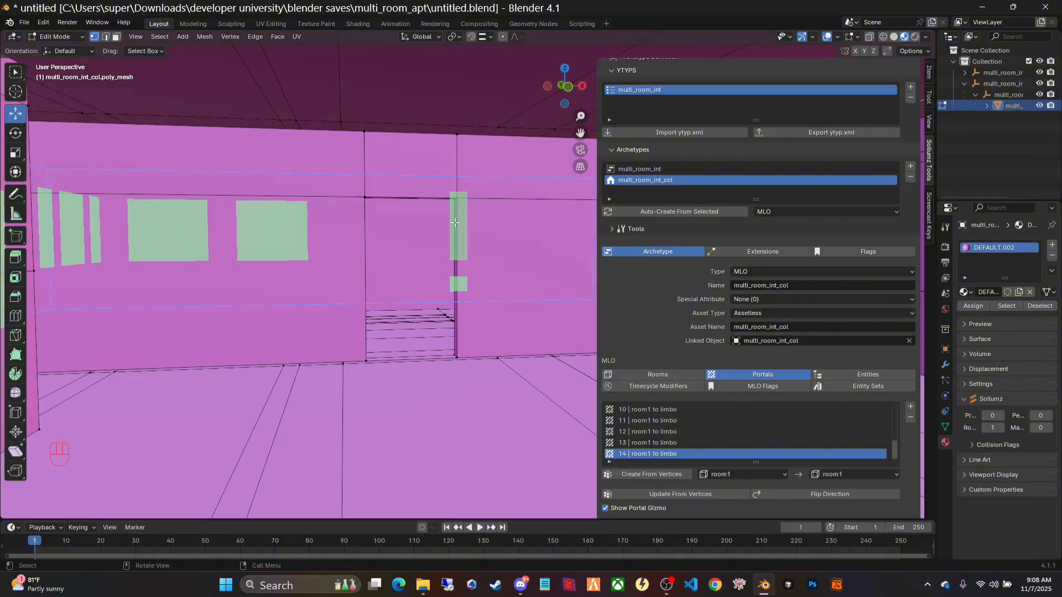
pyautogui.click(365, 197)
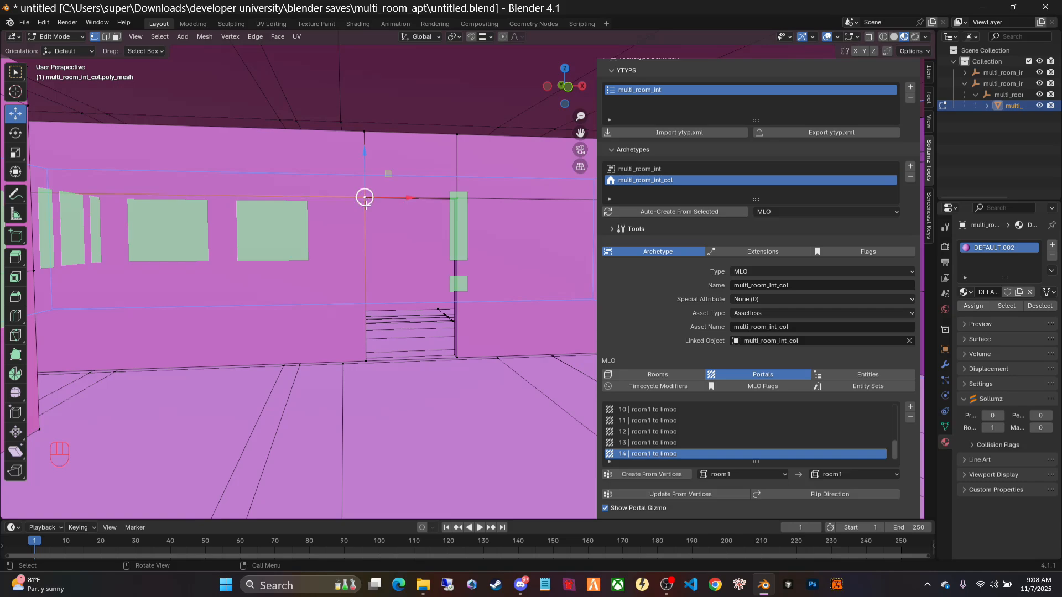
pyautogui.keyDown('shift'); pyautogui.click(457, 198); pyautogui.keyUp('shift')
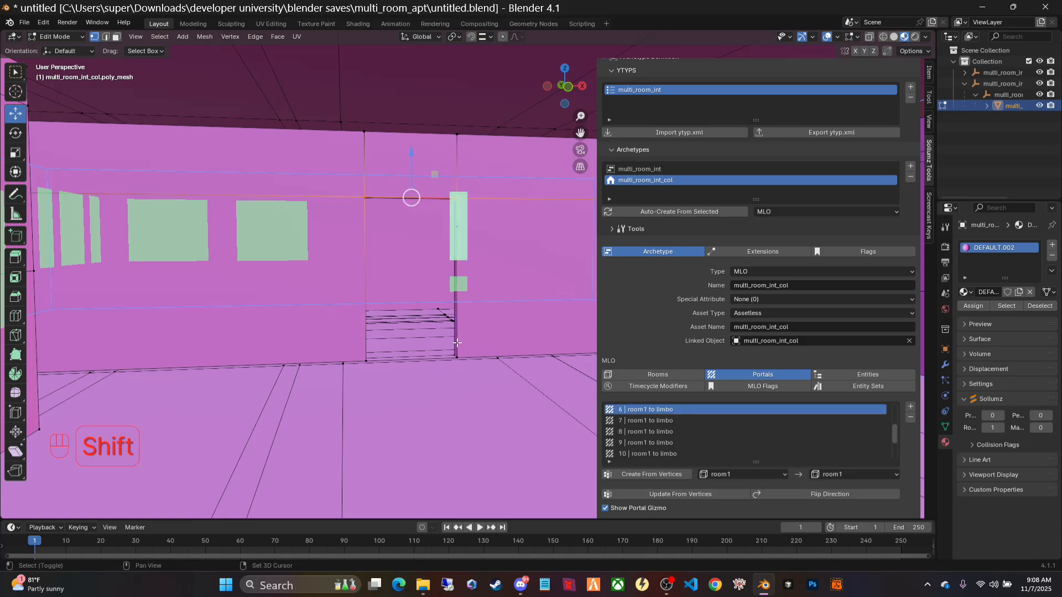
pyautogui.keyDown('shift'); pyautogui.click(456, 357); pyautogui.keyUp('shift')
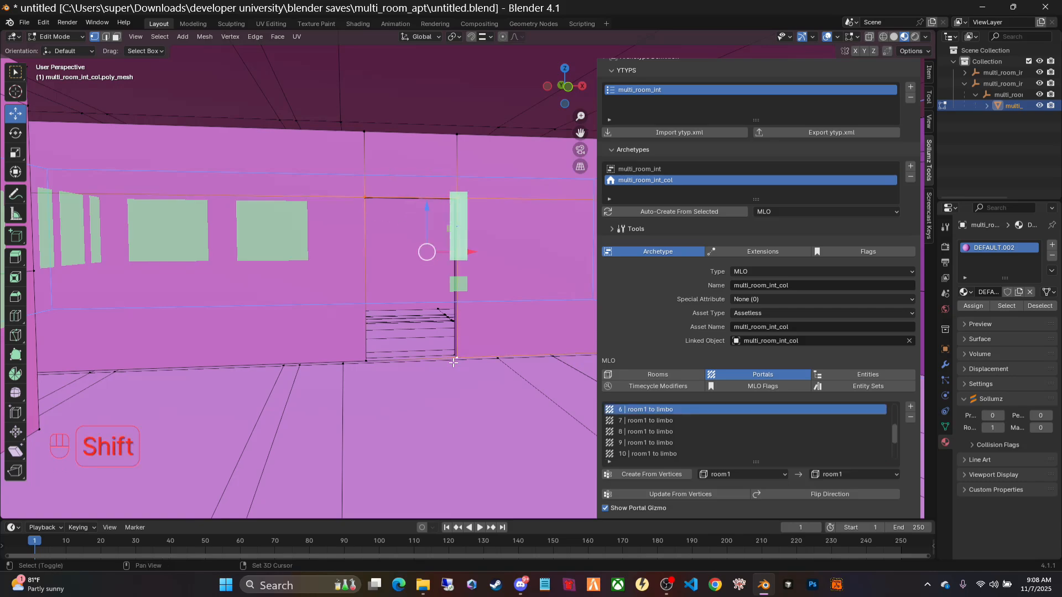
pyautogui.keyDown('shift'); pyautogui.click(367, 361); pyautogui.keyUp('shift')
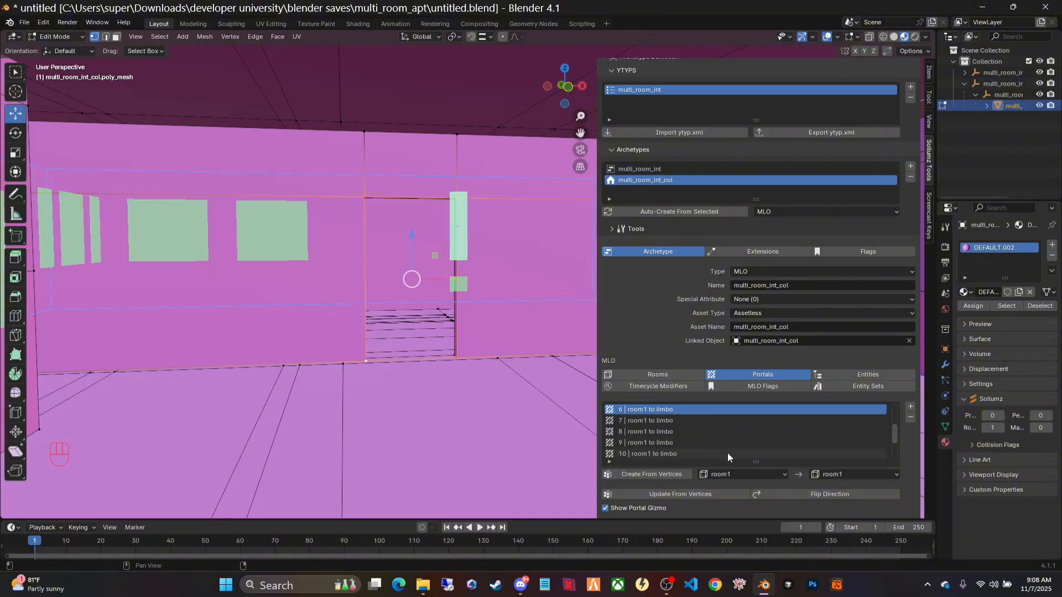
pyautogui.click(650, 475)
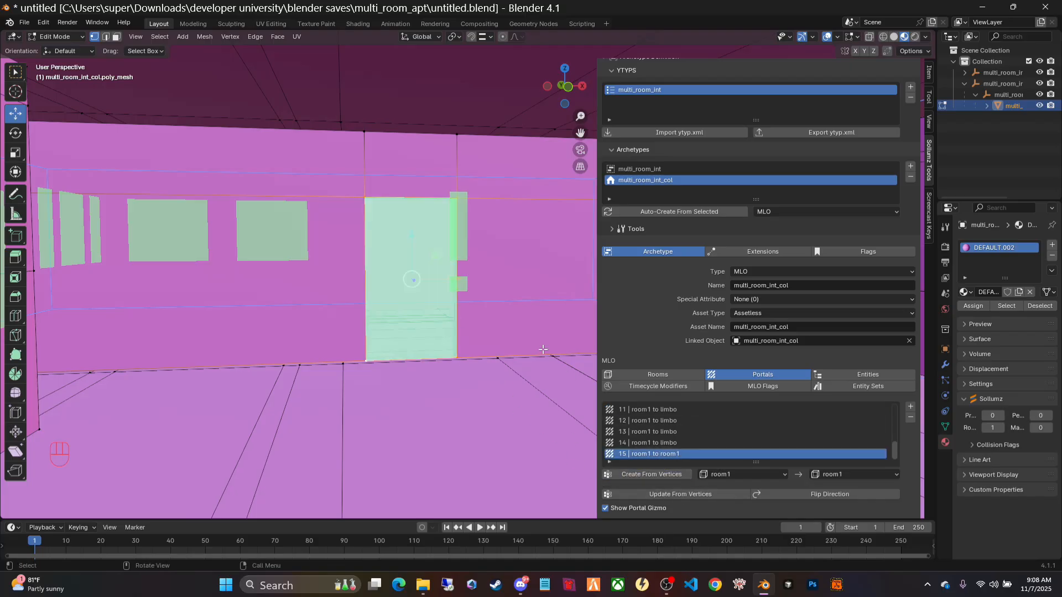
# Examine the interior doorway portal from its other side and the open exterior doorway that still lacks a portal.
pyautogui.moveTo(514, 318); pyautogui.dragTo(243, 311, button='middle')
pyautogui.scroll(-6, 436, 314)
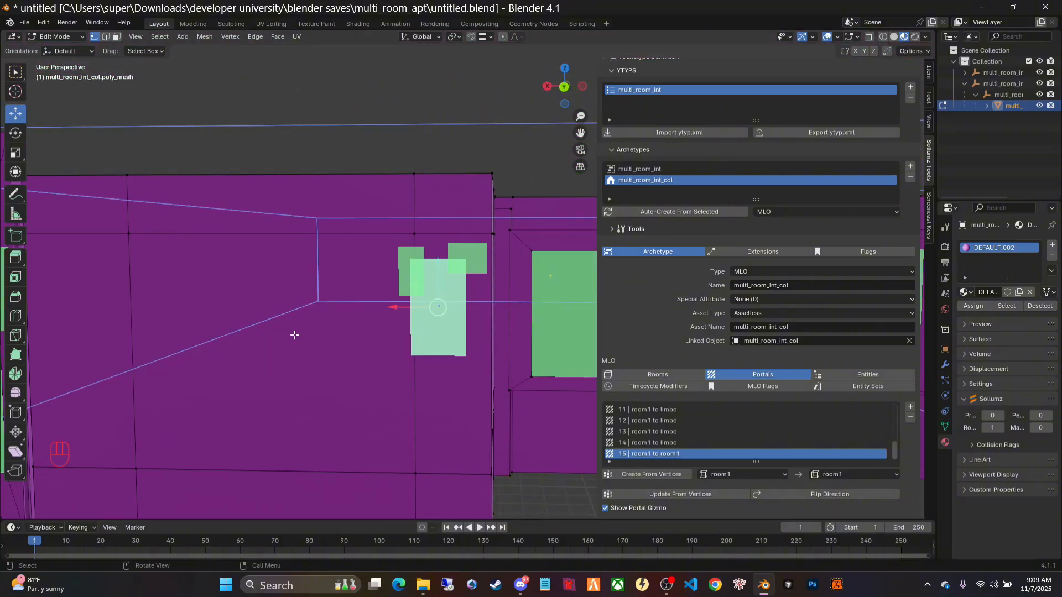
pyautogui.scroll(4, 293, 334)
pyautogui.scroll(-3, 294, 335)
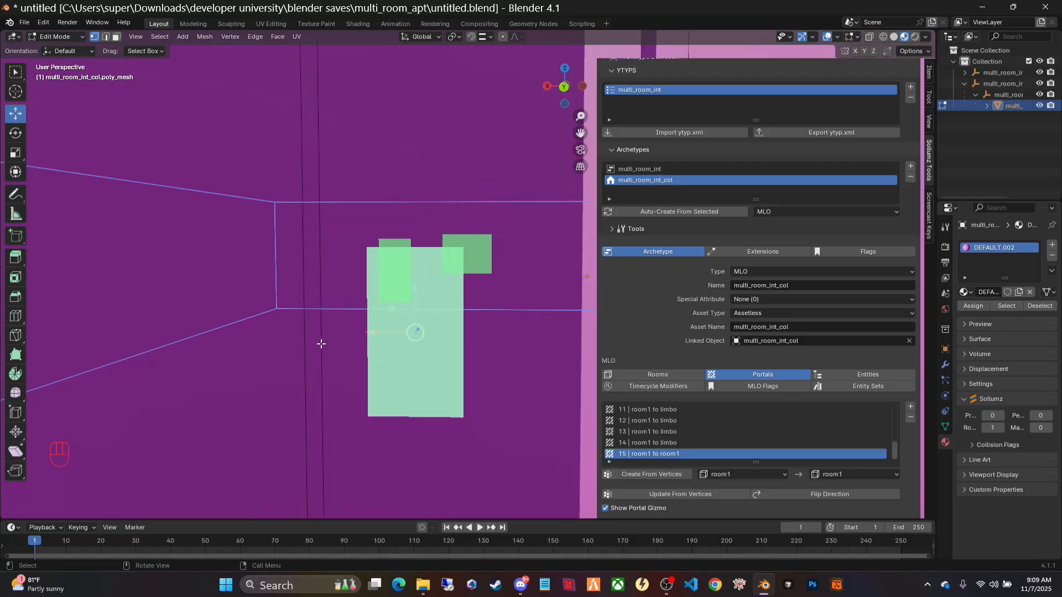
pyautogui.scroll(-5, 381, 346)
pyautogui.moveTo(380, 346); pyautogui.dragTo(301, 344, button='middle')
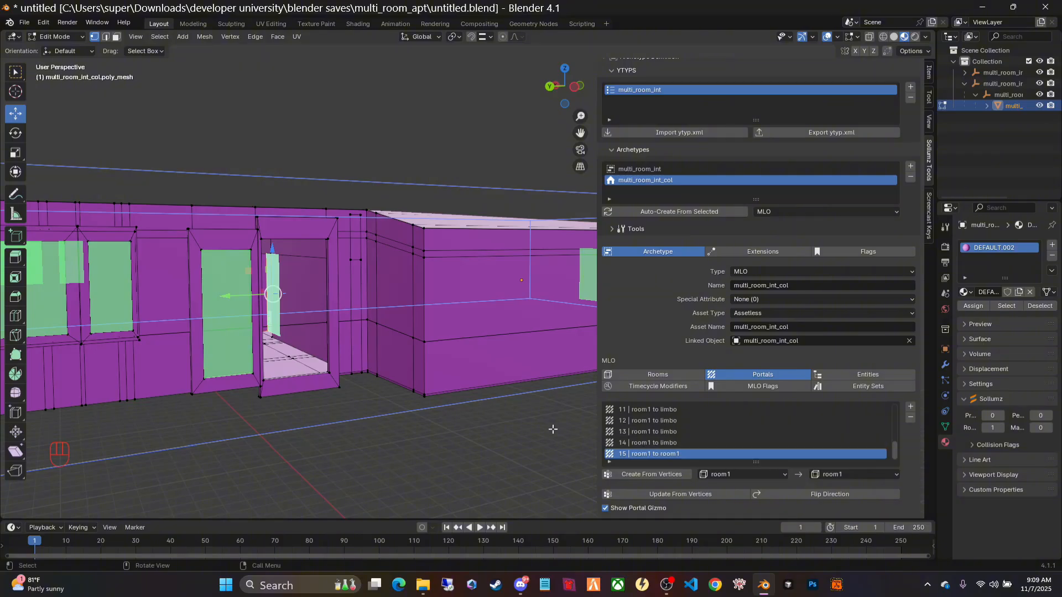
pyautogui.moveTo(468, 322)
pyautogui.mouseDown(button='middle')
pyautogui.moveTo(433, 336)
pyautogui.moveTo(454, 323)
pyautogui.mouseUp(button='middle')
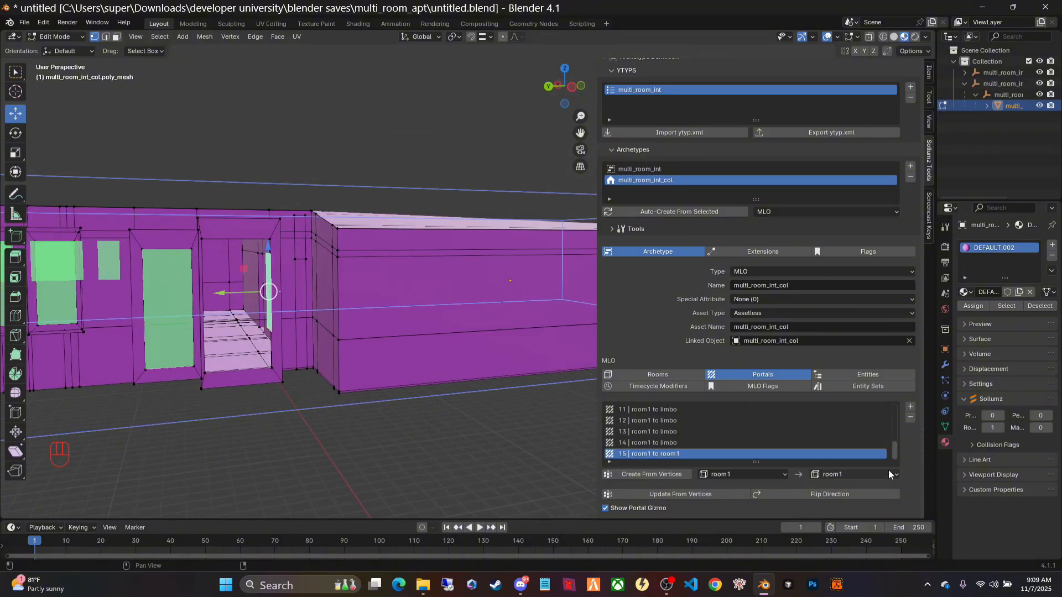
# Set the portal's destination room to limbo and create a room1-to-limbo portal from the four inner corner vertices of the remaining open exterior doorway.
pyautogui.click(889, 474)
pyautogui.click(828, 514)
pyautogui.moveTo(344, 302); pyautogui.dragTo(347, 324, button='middle')
pyautogui.scroll(1, 292, 433)
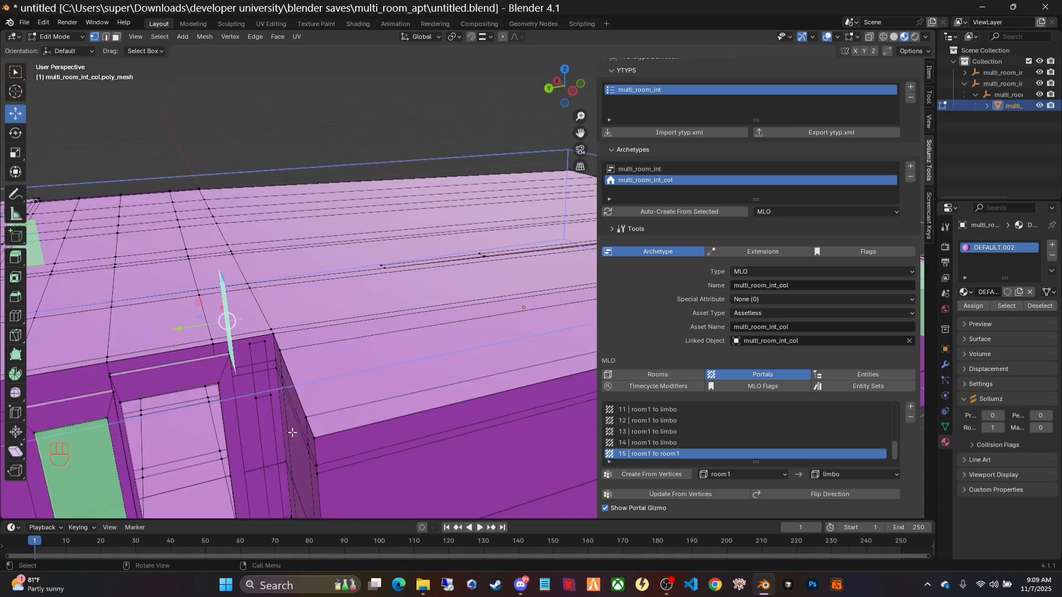
pyautogui.scroll(1, 292, 432)
pyautogui.moveTo(285, 464); pyautogui.dragTo(296, 439, button='middle')
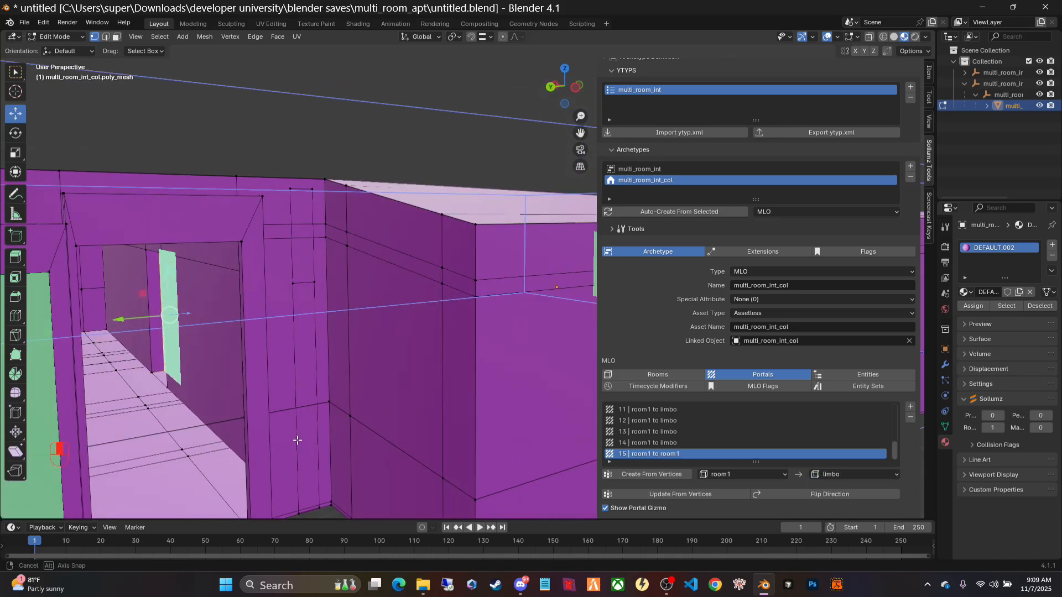
pyautogui.click(75, 245)
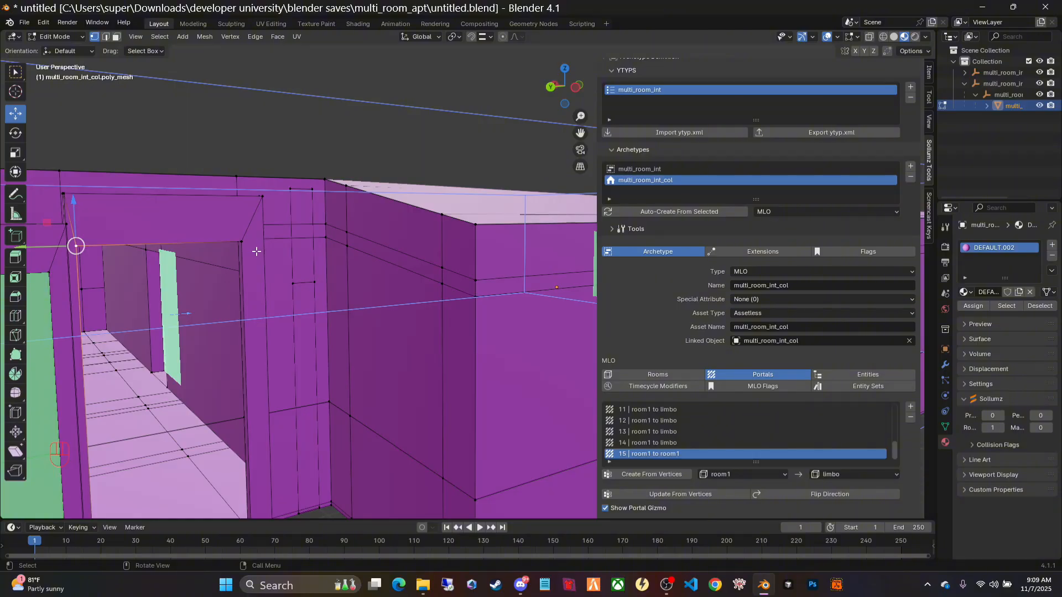
pyautogui.keyDown('shift'); pyautogui.click(241, 242); pyautogui.keyUp('shift')
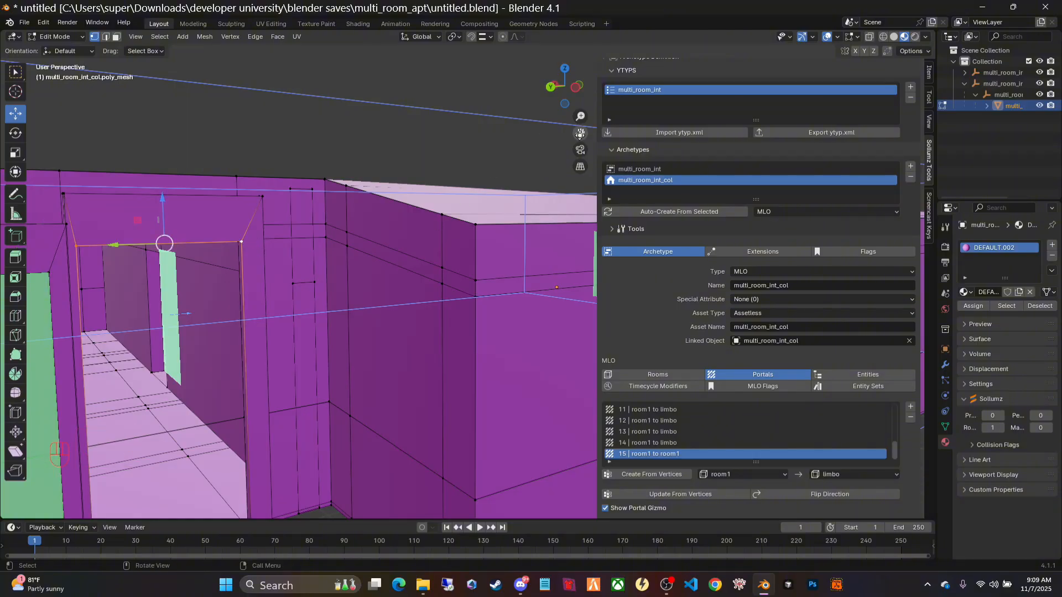
pyautogui.moveTo(579, 134); pyautogui.dragTo(688, 6)
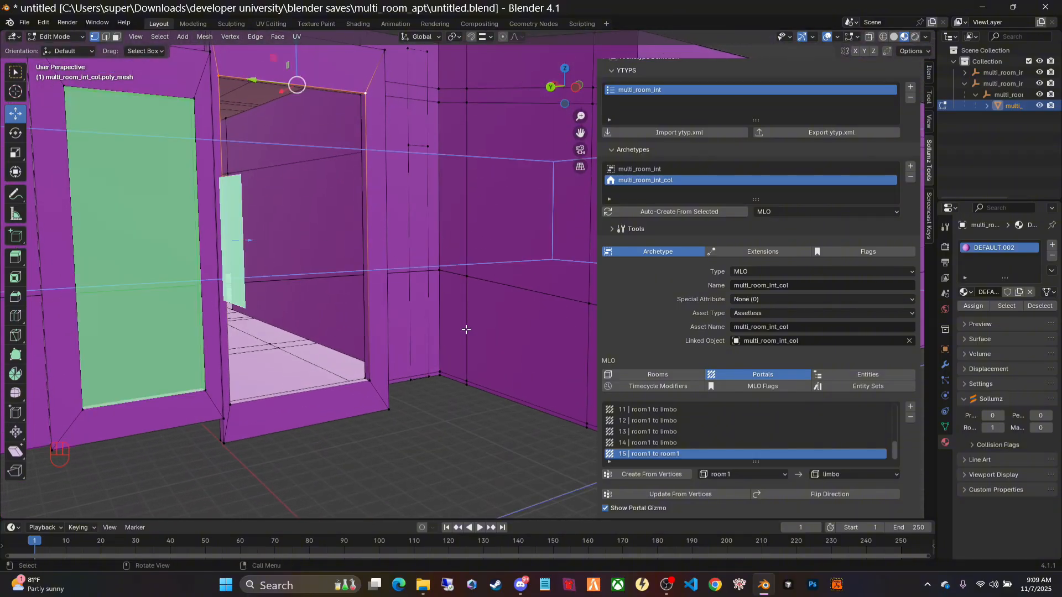
pyautogui.keyDown('shift'); pyautogui.click(371, 383); pyautogui.keyUp('shift')
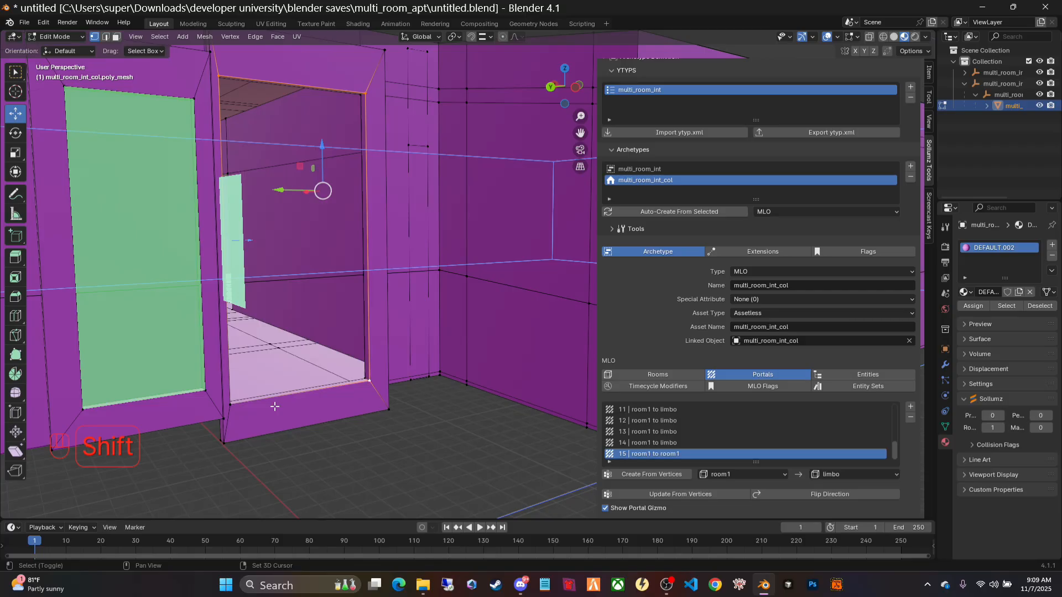
pyautogui.keyDown('shift'); pyautogui.click(230, 404); pyautogui.keyUp('shift')
pyautogui.scroll(-5, 403, 386)
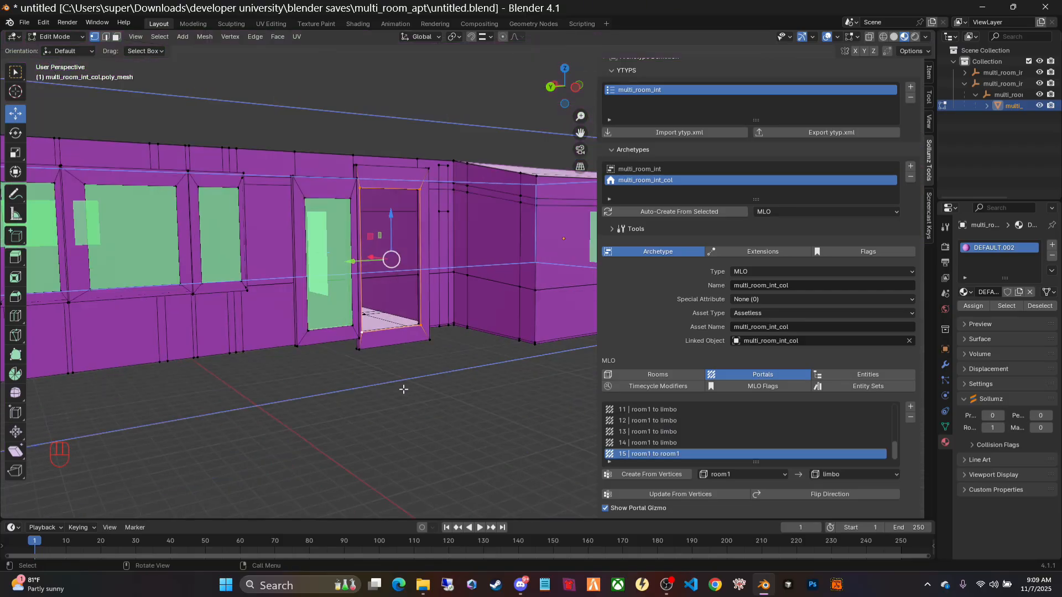
pyautogui.moveTo(492, 360); pyautogui.dragTo(509, 383, button='middle')
pyautogui.click(642, 473)
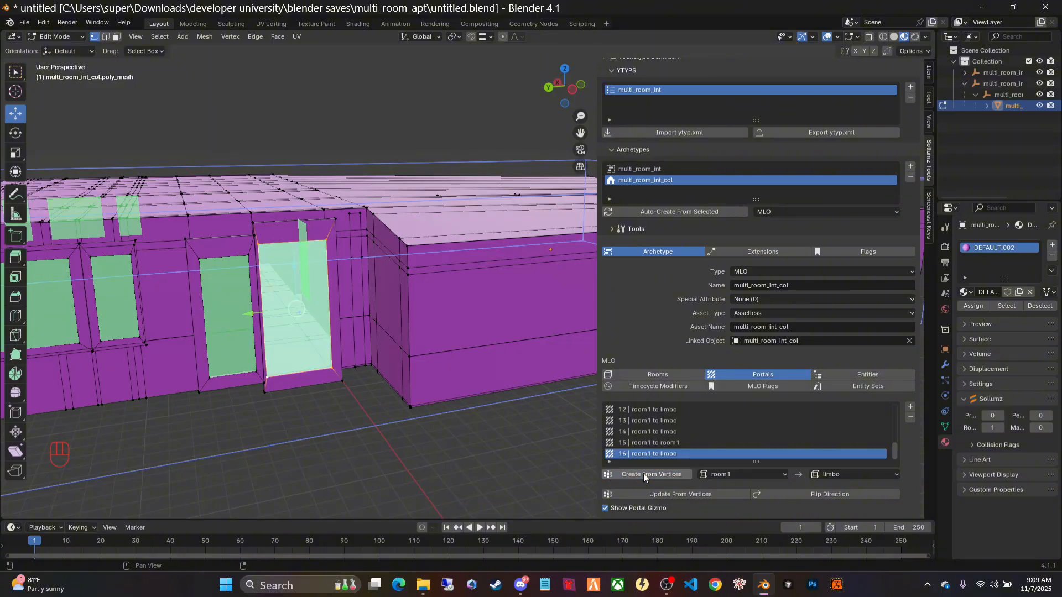
# Examine the apartment's exterior walls from several sides for openings that still lack a portal.
pyautogui.moveTo(382, 425); pyautogui.dragTo(453, 430, button='middle')
pyautogui.scroll(-2, 454, 430)
pyautogui.moveTo(524, 339); pyautogui.dragTo(344, 327, button='middle')
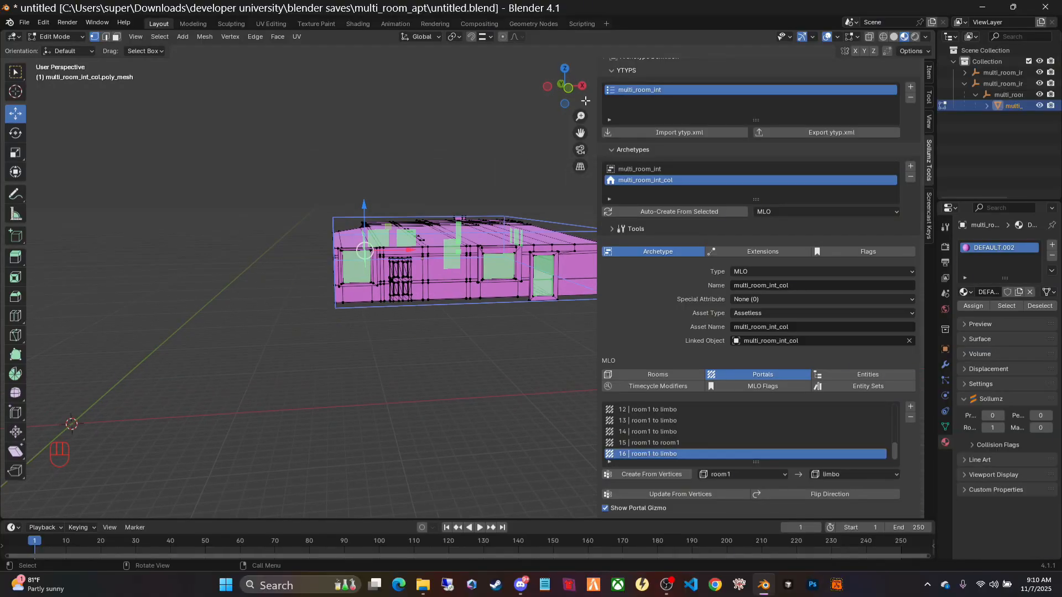
pyautogui.moveTo(580, 133); pyautogui.dragTo(432, 108)
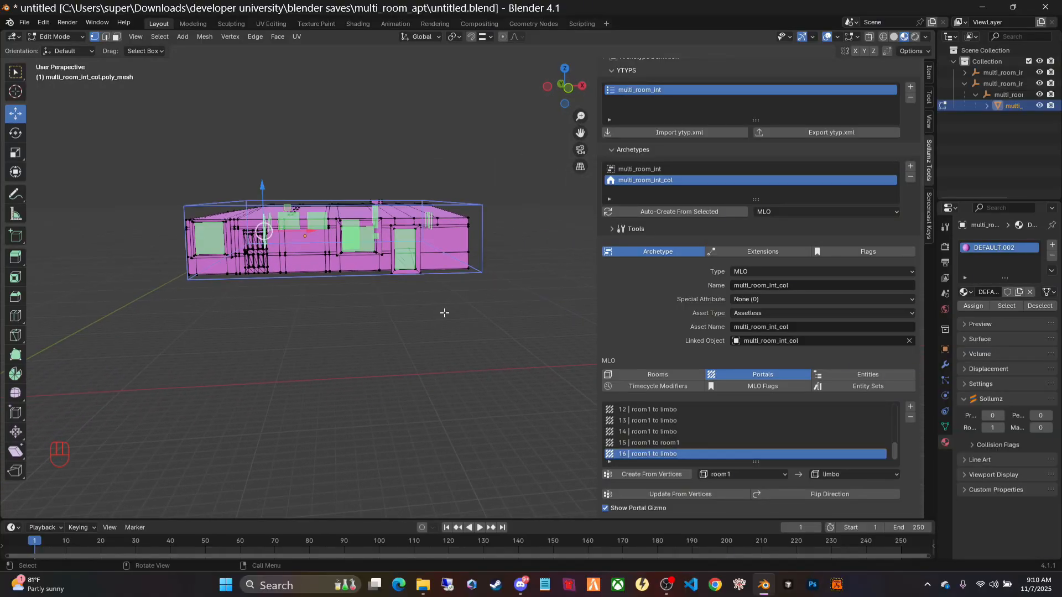
pyautogui.scroll(4, 398, 332)
pyautogui.moveTo(398, 332); pyautogui.dragTo(370, 357, button='middle')
pyautogui.moveTo(482, 392); pyautogui.dragTo(384, 396, button='middle')
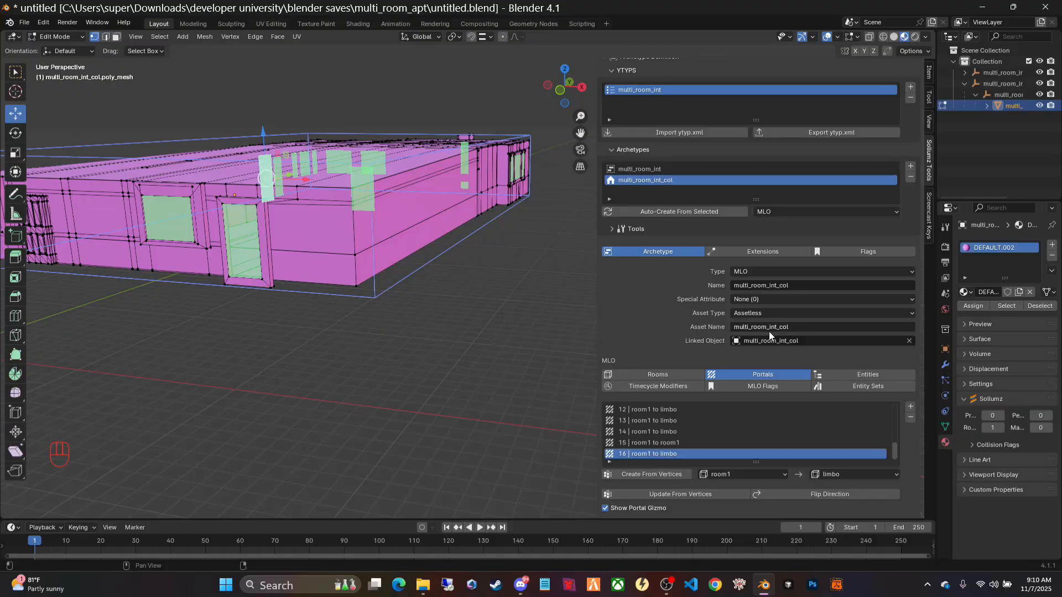
# Review the MLO archetype's portal settings and its list of rooms, including the limbo room.
pyautogui.scroll(-10, 912, 407)
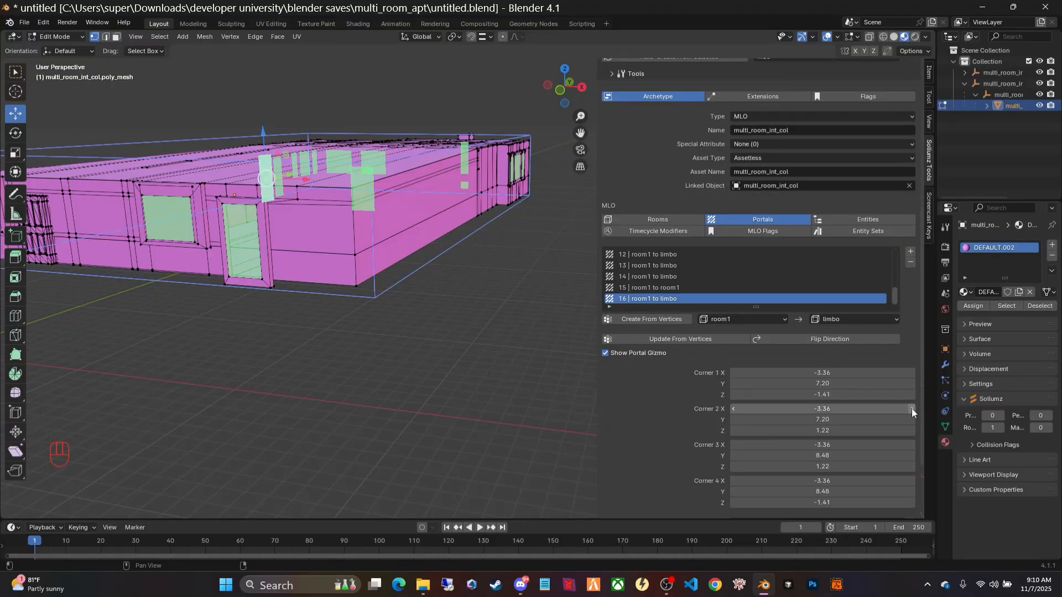
pyautogui.scroll(10, 908, 405)
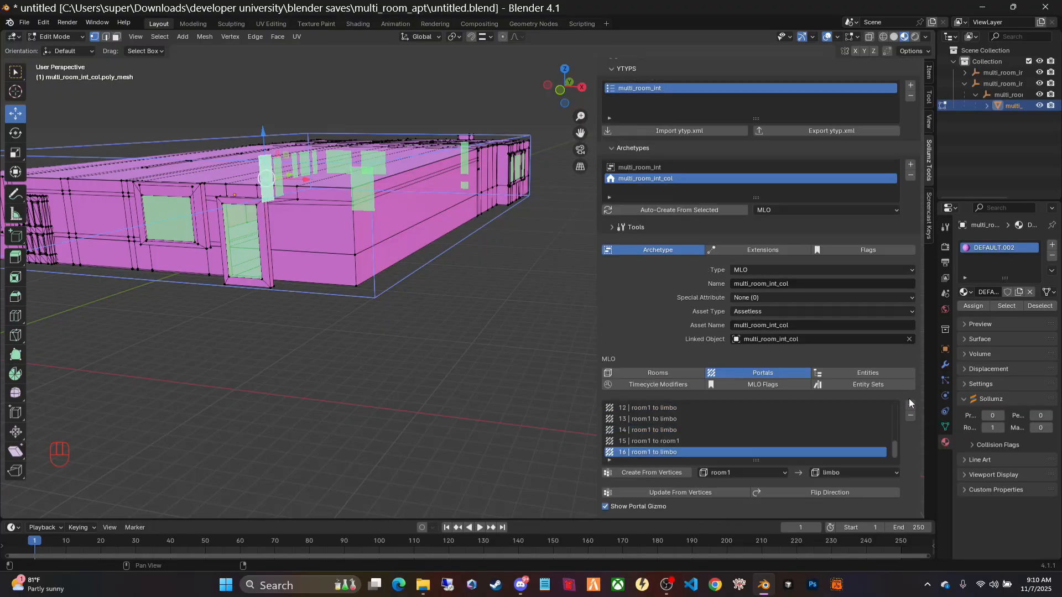
pyautogui.scroll(5, 901, 282)
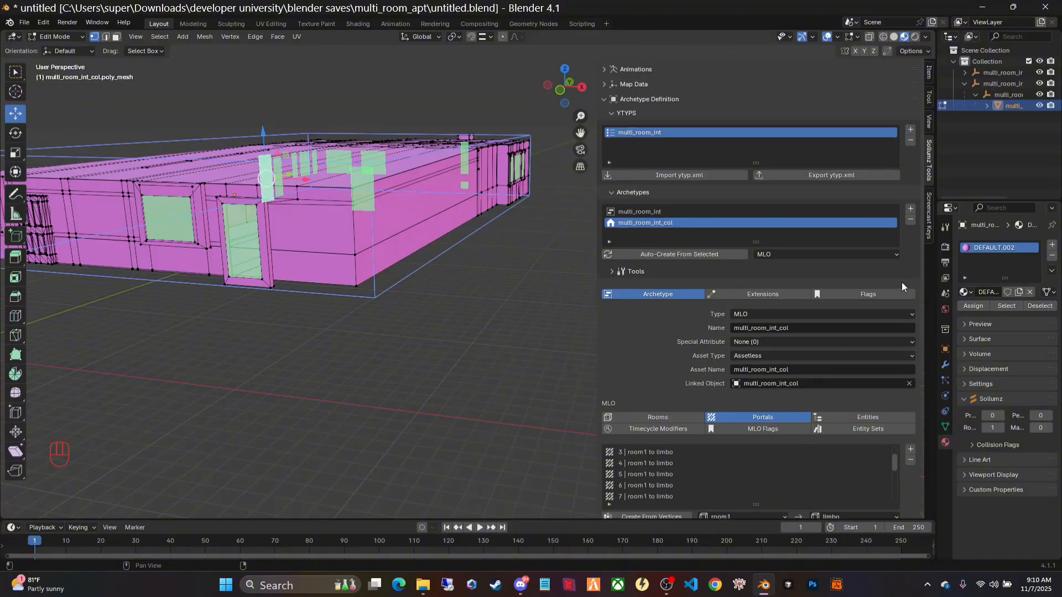
pyautogui.scroll(-5, 911, 306)
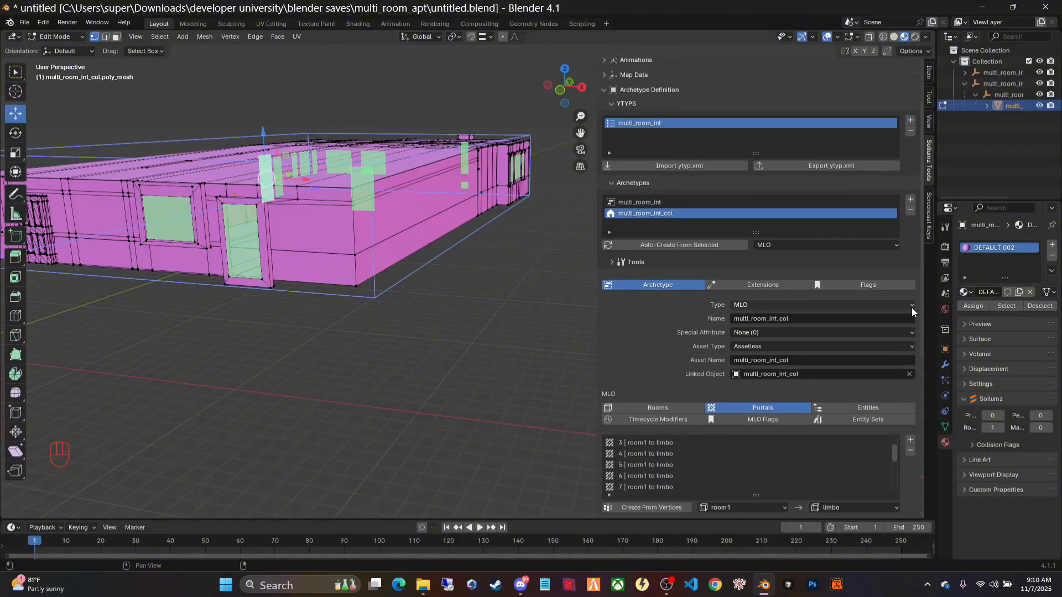
pyautogui.scroll(-2, 910, 312)
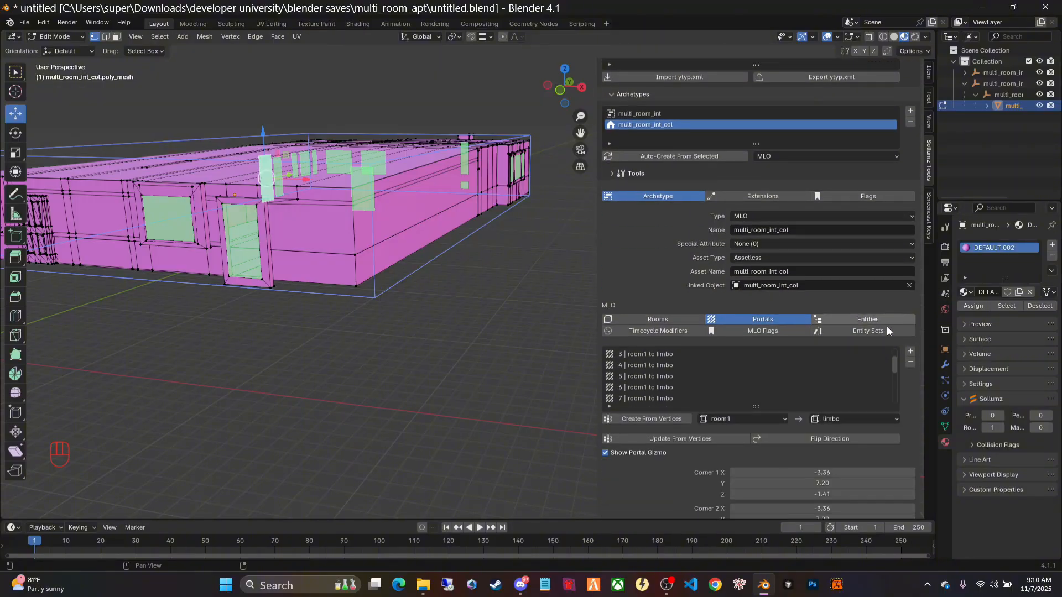
pyautogui.click(642, 319)
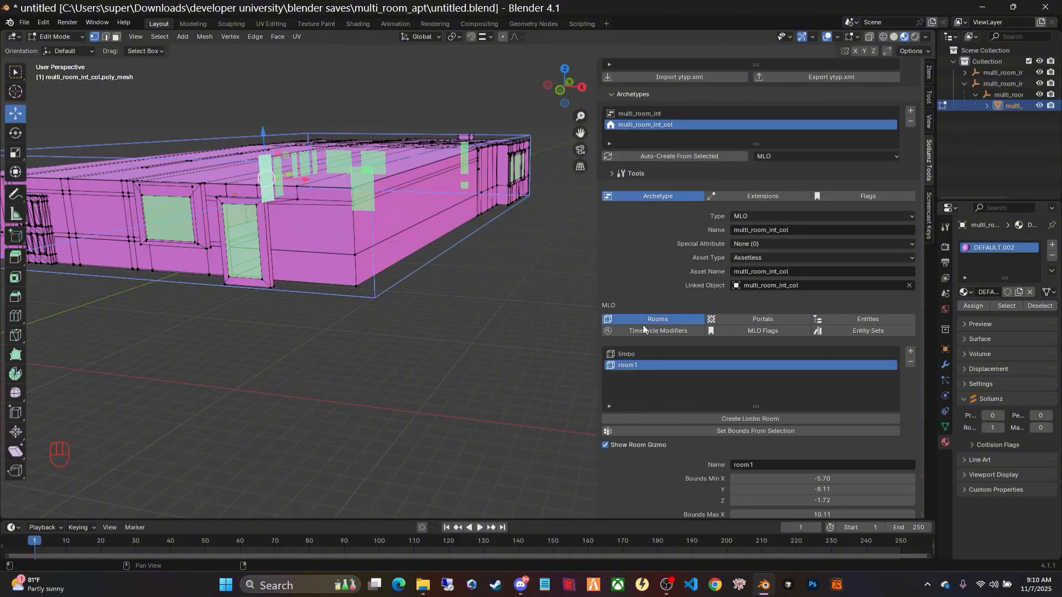
pyautogui.click(622, 356)
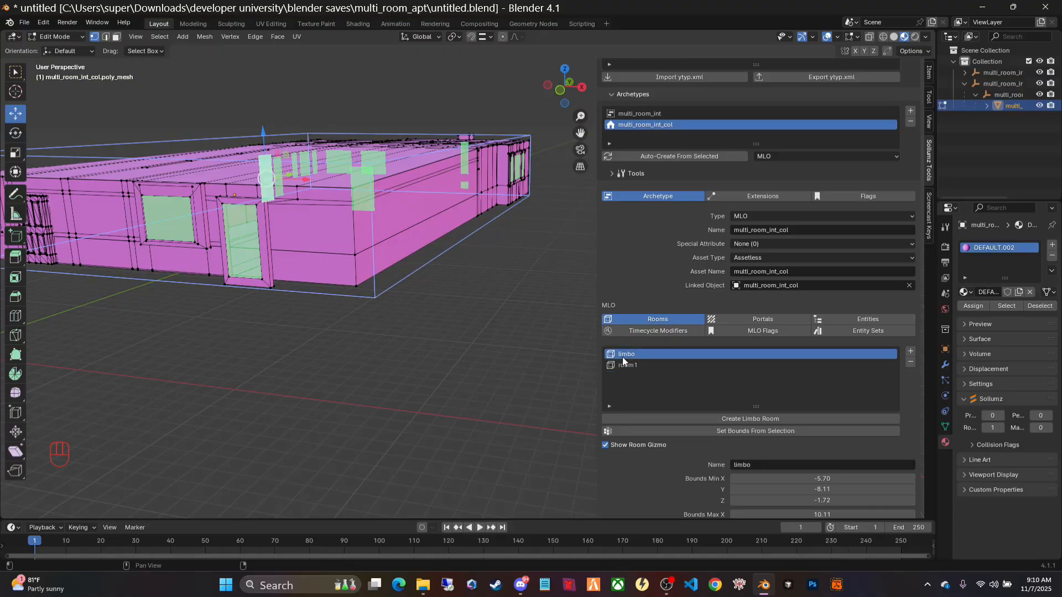
# Return to Object Mode and add the multi_room_int drawable as an entity of the multi_room_int_col MLO.
pyautogui.click(855, 320)
pyautogui.scroll(2, 855, 320)
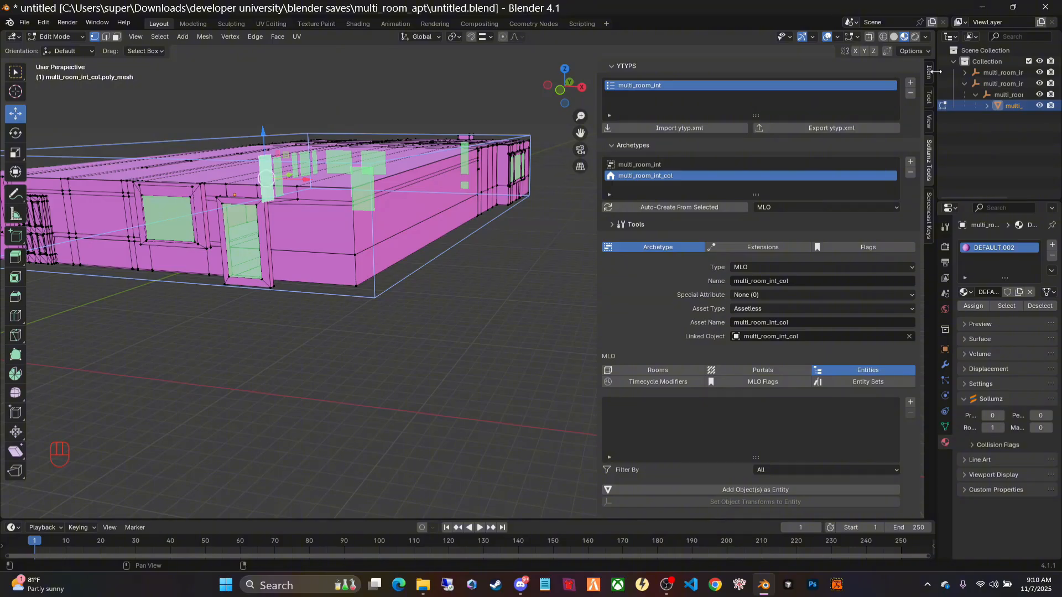
pyautogui.moveTo(934, 76); pyautogui.dragTo(783, 80)
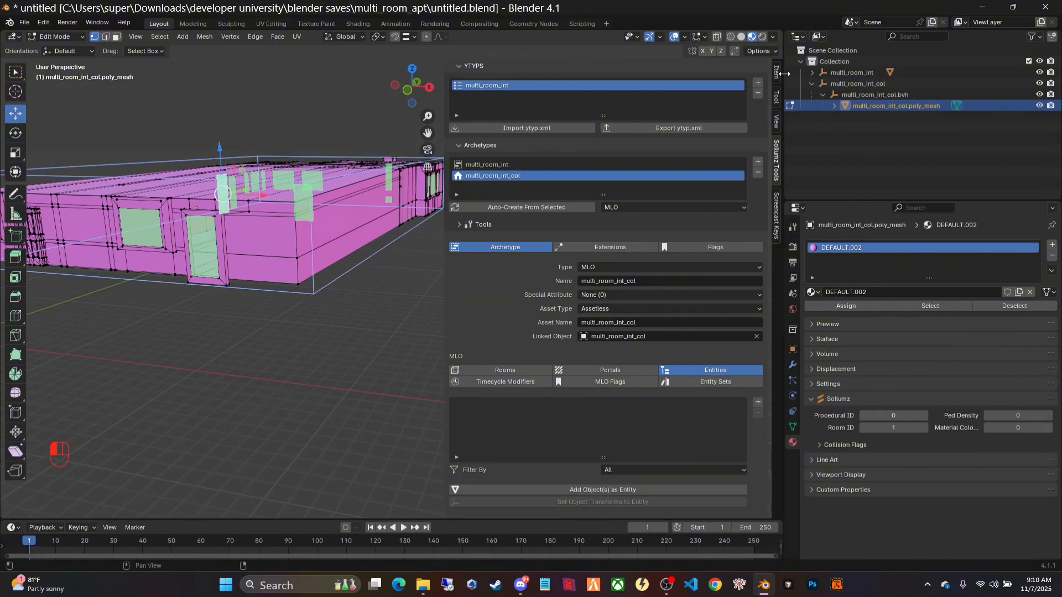
pyautogui.click(812, 84)
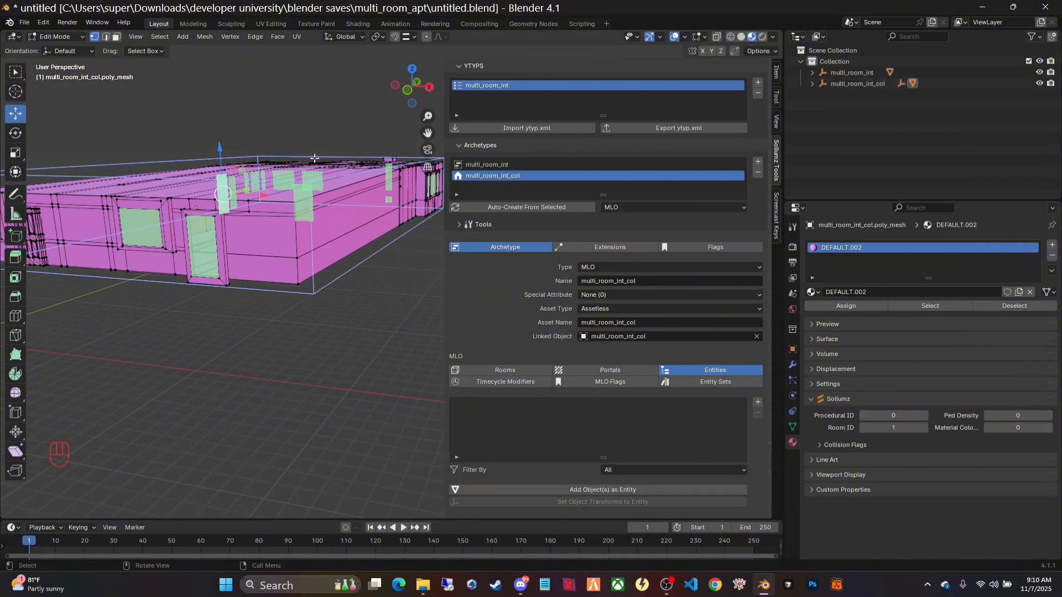
pyautogui.press('Tab')
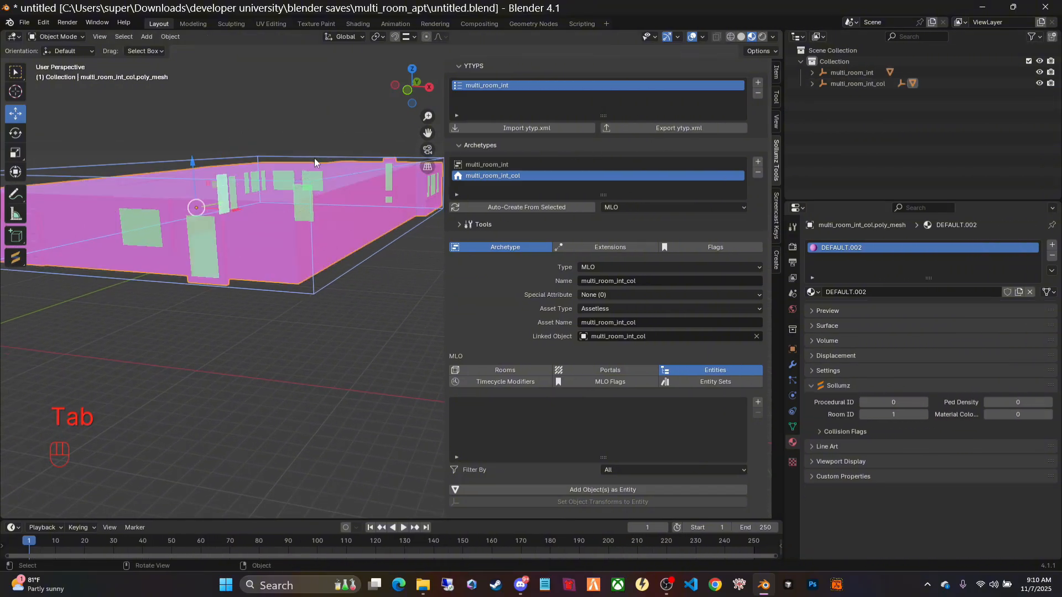
pyautogui.click(854, 73)
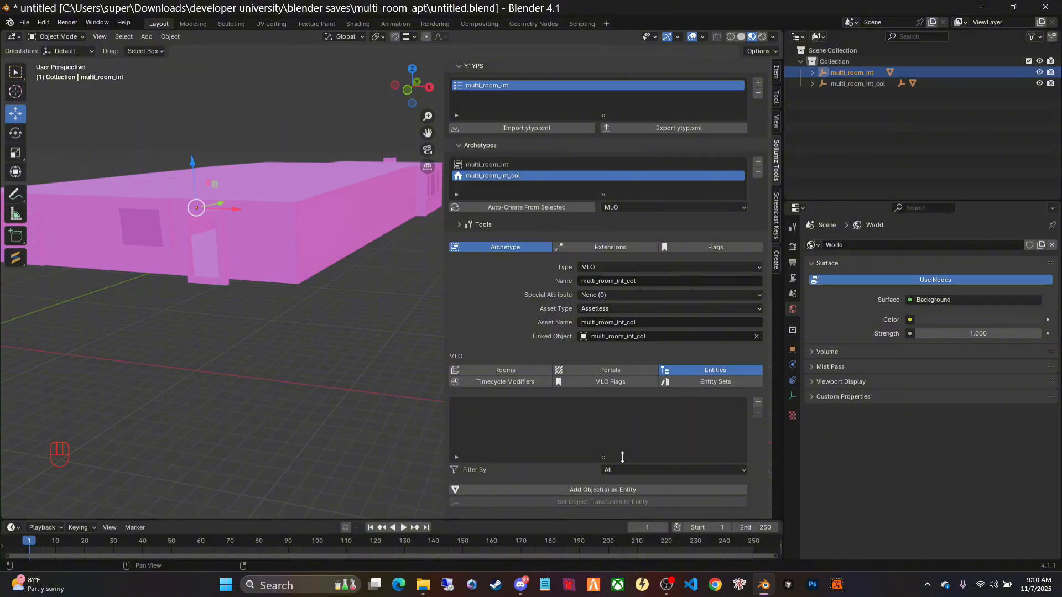
pyautogui.click(602, 489)
# Assign the multi_room_int entity to the limbo room.
pyautogui.scroll(-6, 757, 434)
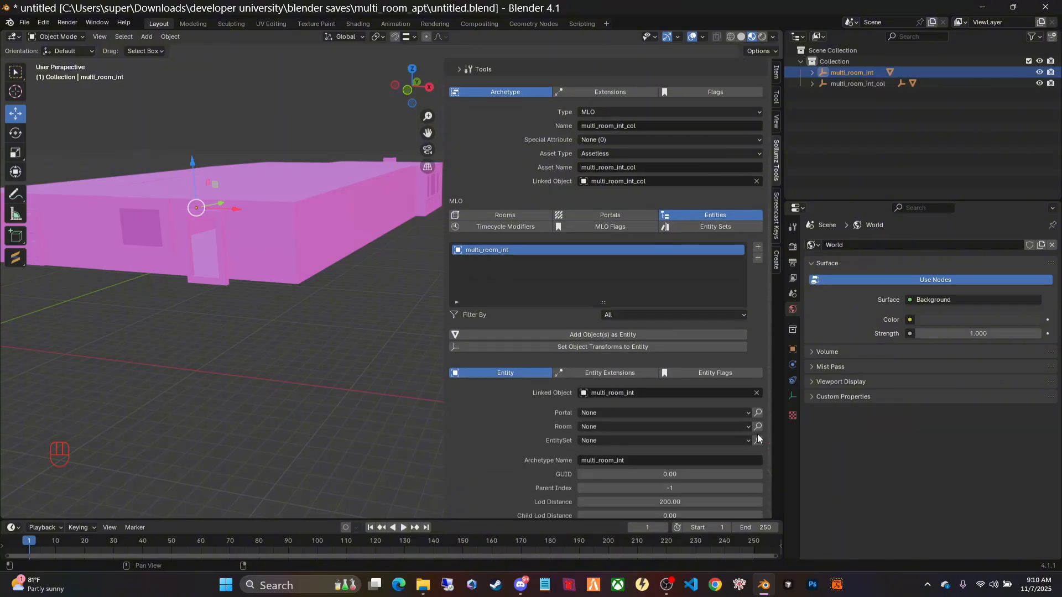
pyautogui.scroll(-3, 757, 434)
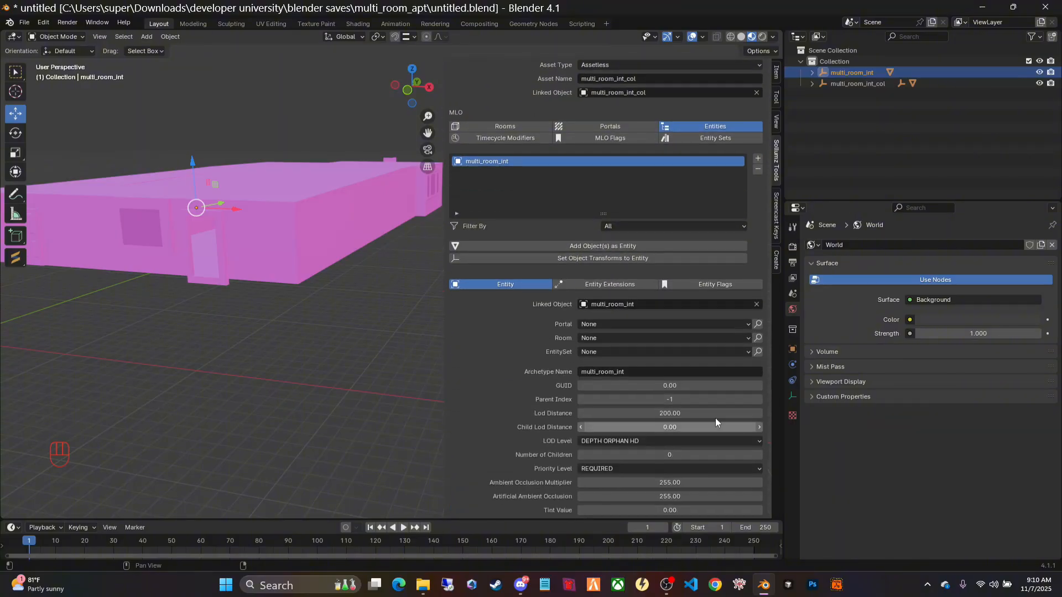
pyautogui.click(597, 338)
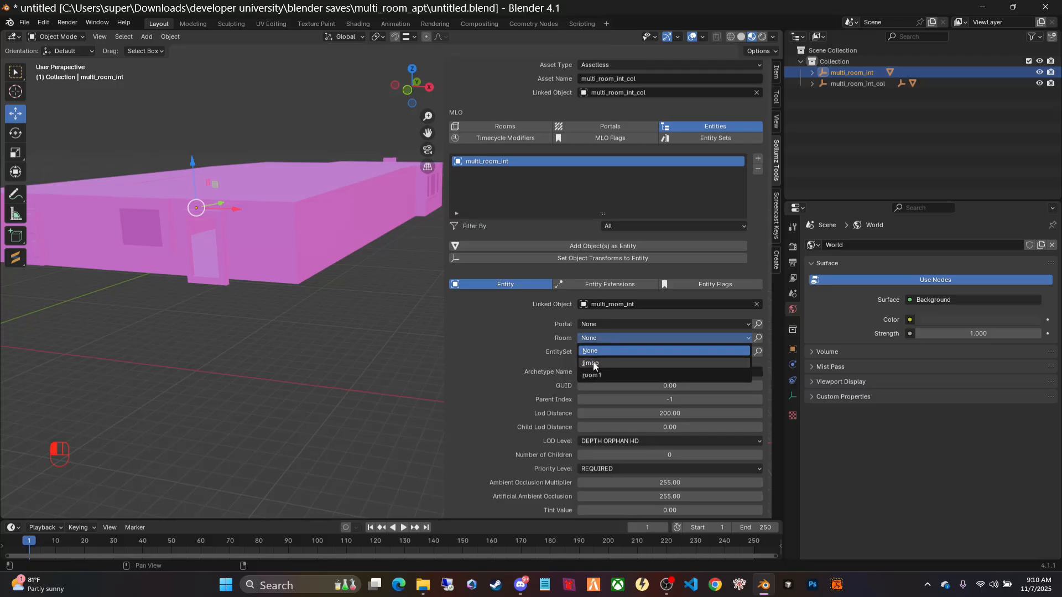
pyautogui.click(592, 363)
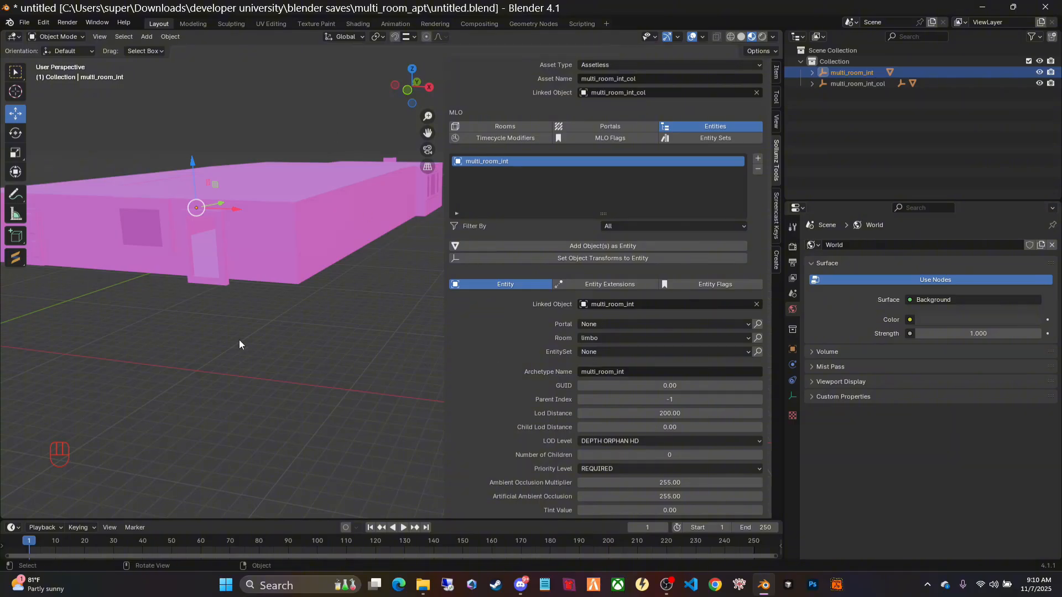
# Switch to File Explorer, close the Videos tab, and open the multi_room_apt folder inside developer university's blender exports.
pyautogui.scroll(5, 562, 375)
pyautogui.scroll(6, 558, 381)
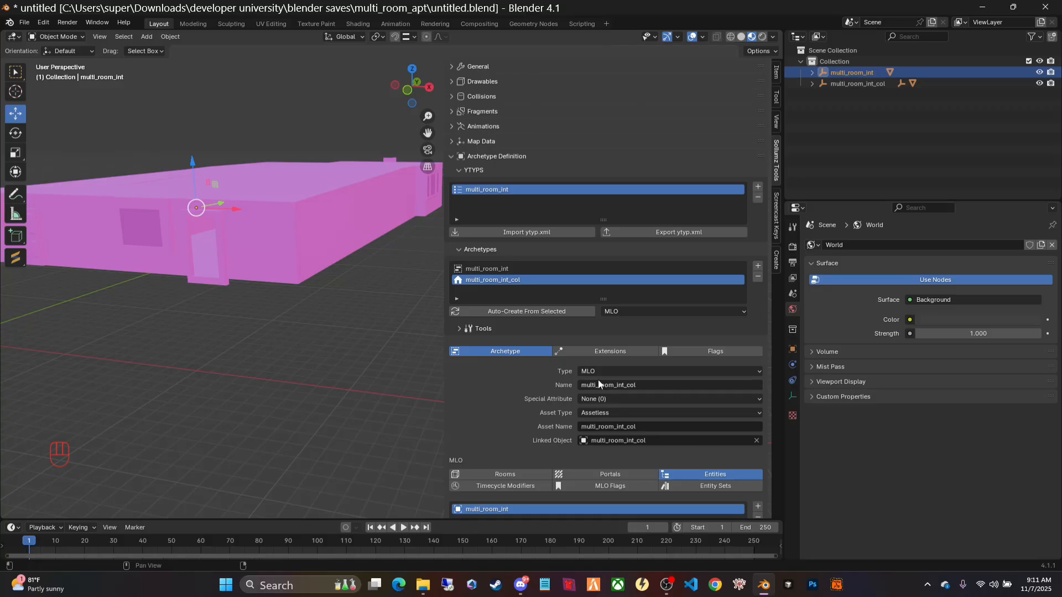
pyautogui.click(423, 585)
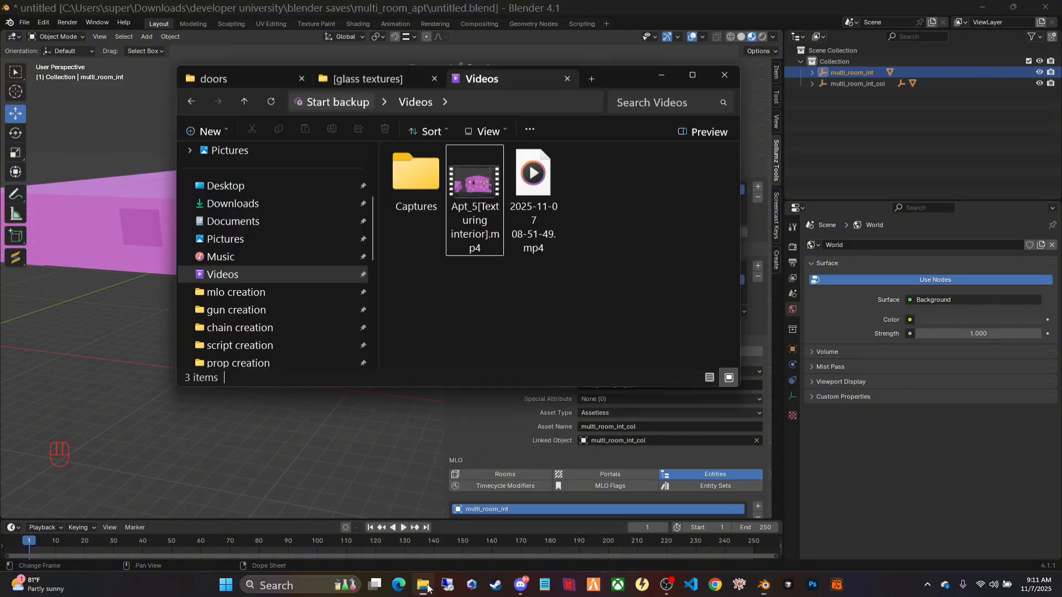
pyautogui.click(567, 78)
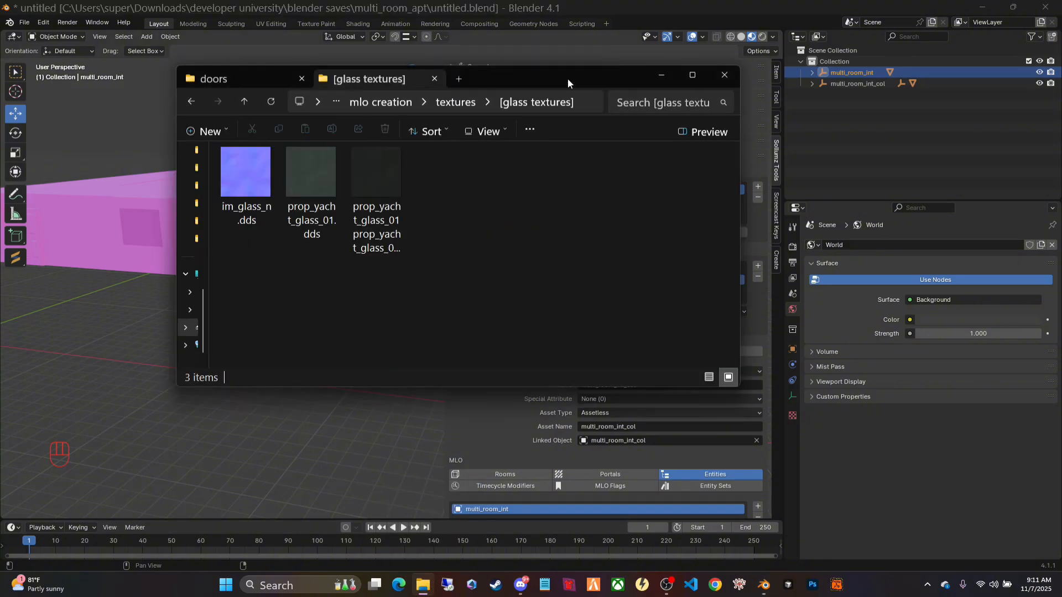
pyautogui.click(240, 78)
pyautogui.click(432, 104)
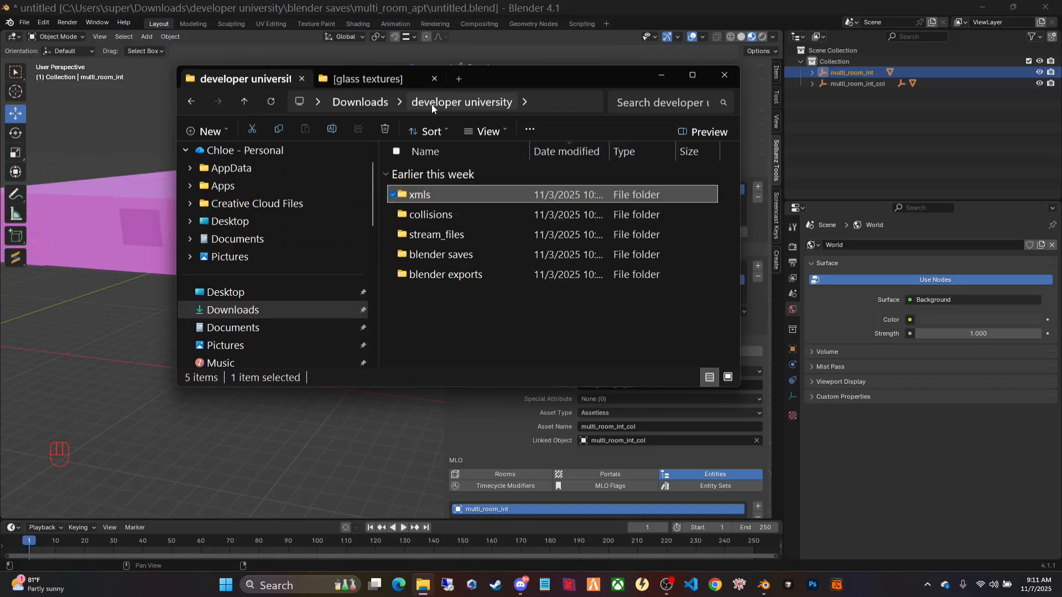
pyautogui.doubleClick(435, 275)
pyautogui.moveTo(378, 223); pyautogui.dragTo(205, 223)
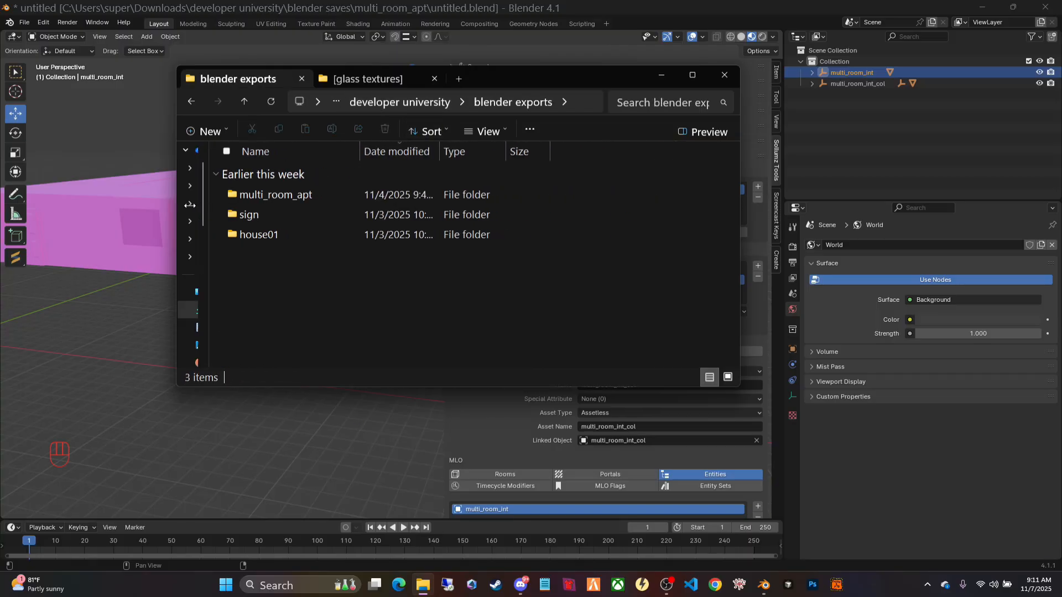
pyautogui.doubleClick(288, 196)
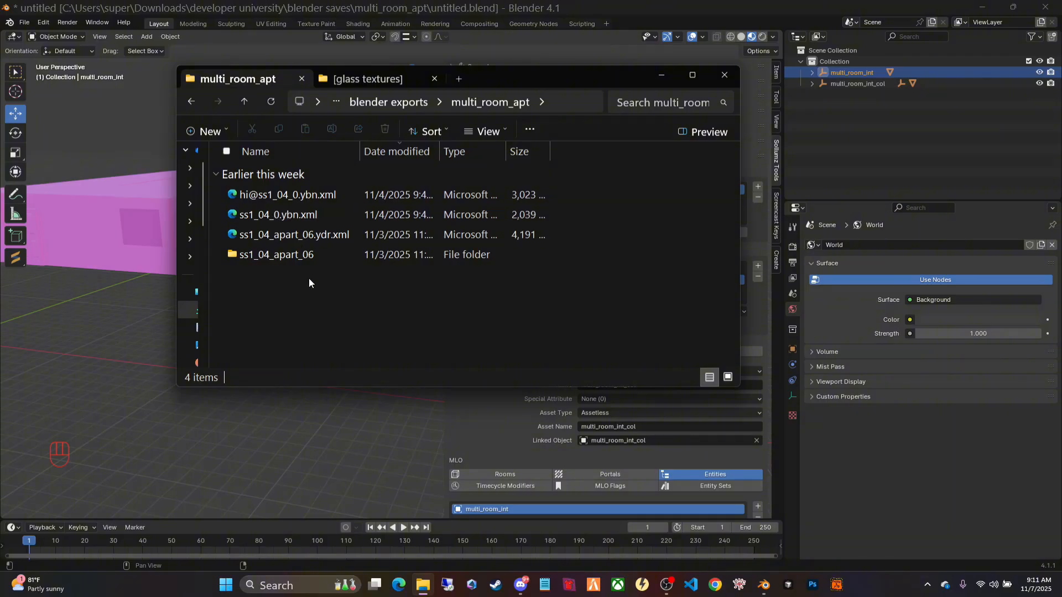
# Copy the address of the multi_room_apt exports folder and return to Blender.
pyautogui.moveTo(526, 78); pyautogui.dragTo(434, 78)
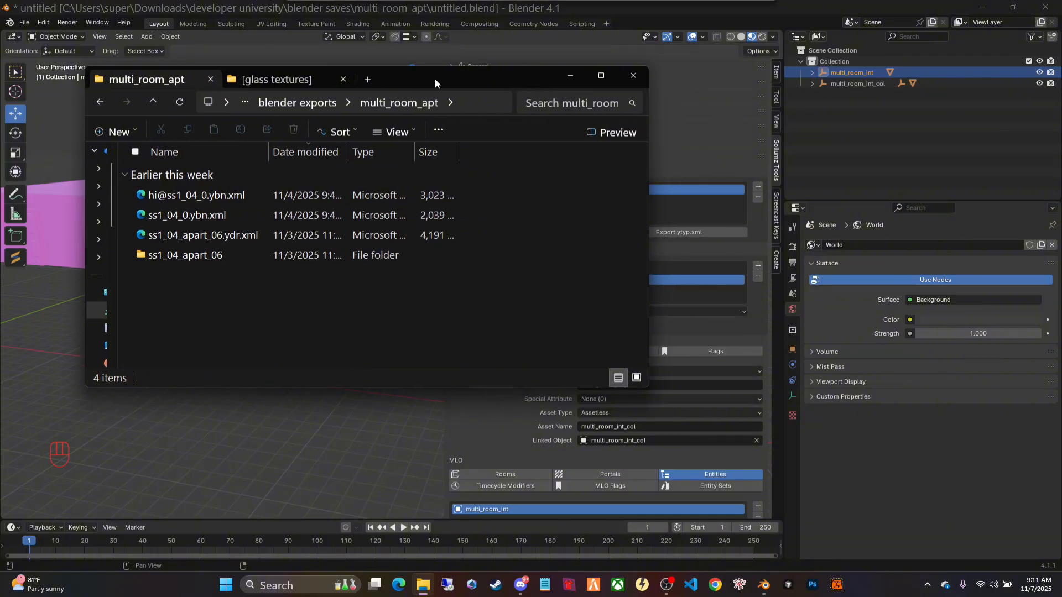
pyautogui.rightClick(486, 102)
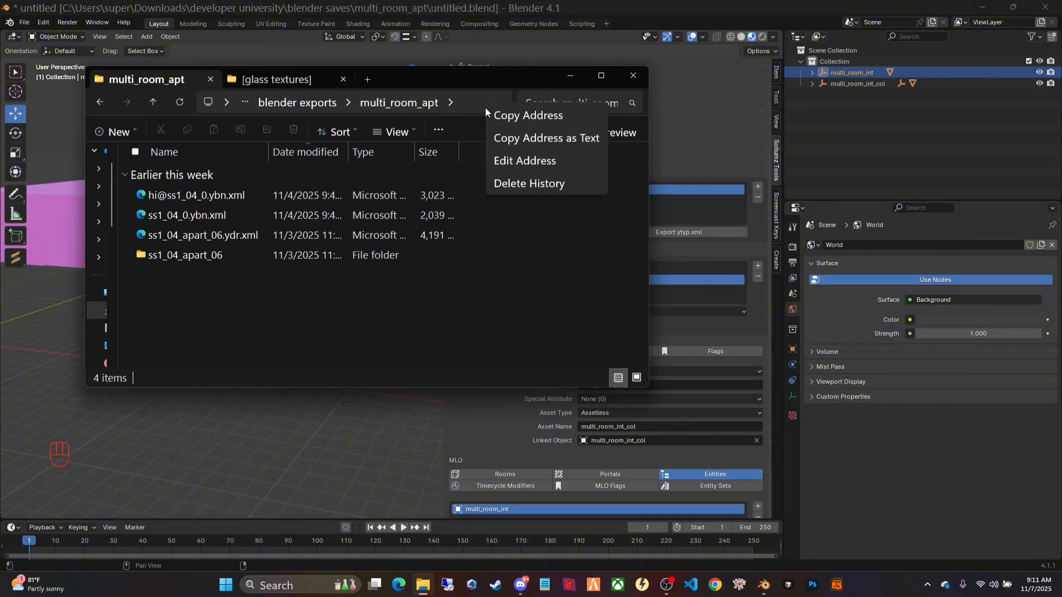
pyautogui.click(499, 115)
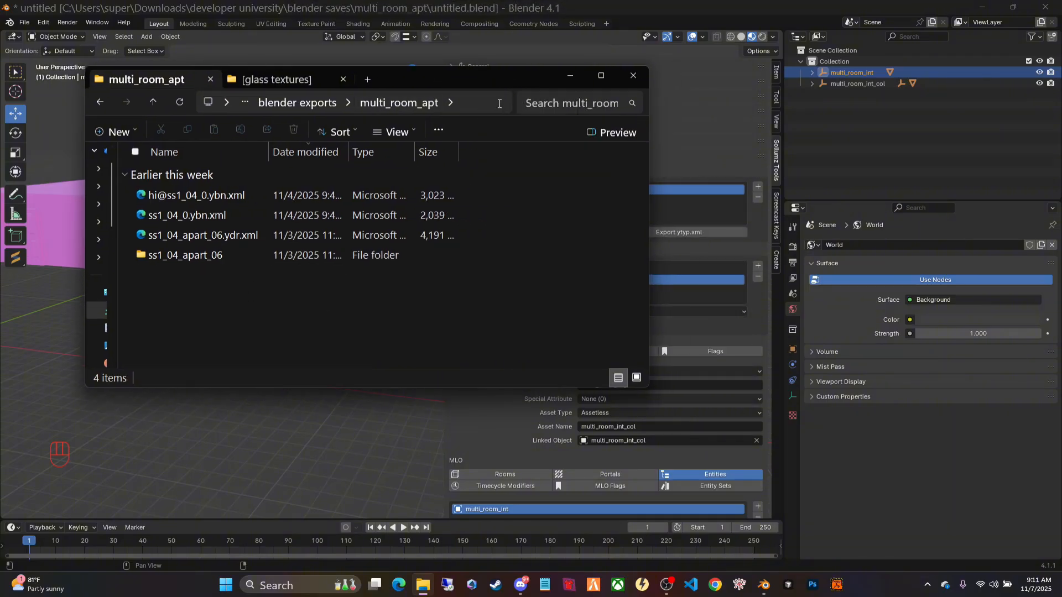
pyautogui.click(569, 76)
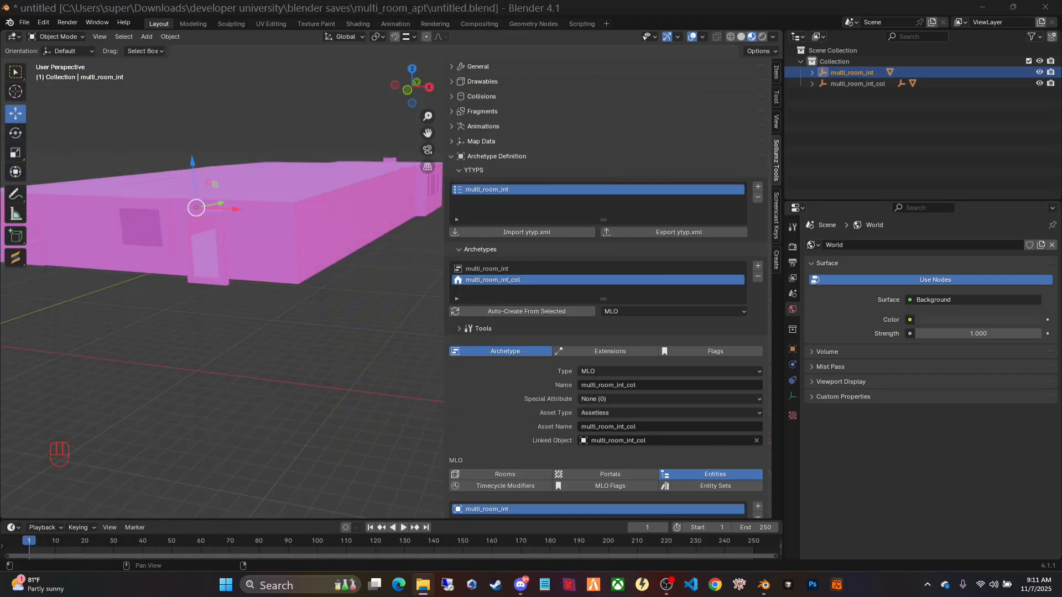
# Export the multi_room_int YTYP as ytyp.xml into the blender exports\multi_room_apt folder.
pyautogui.click(684, 233)
pyautogui.click(617, 84)
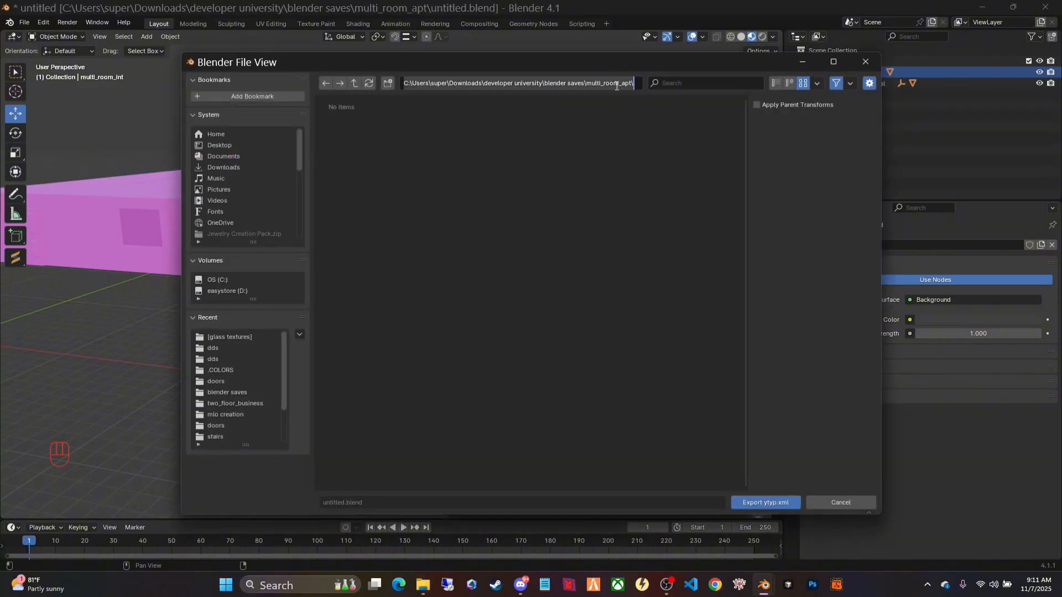
pyautogui.hotkey('ctrl', 'v')
pyautogui.press('Return')
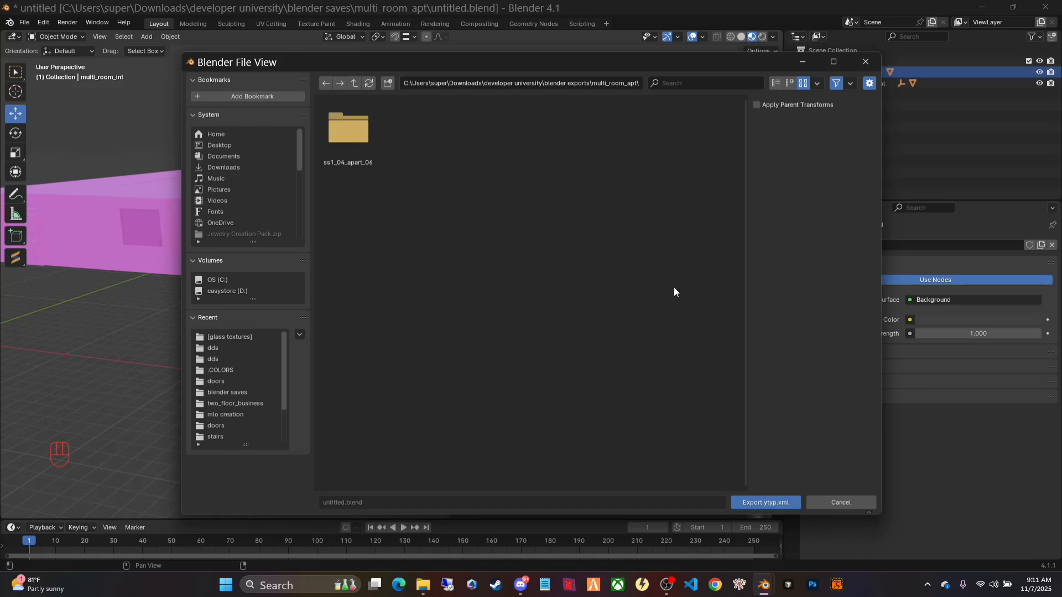
pyautogui.click(762, 502)
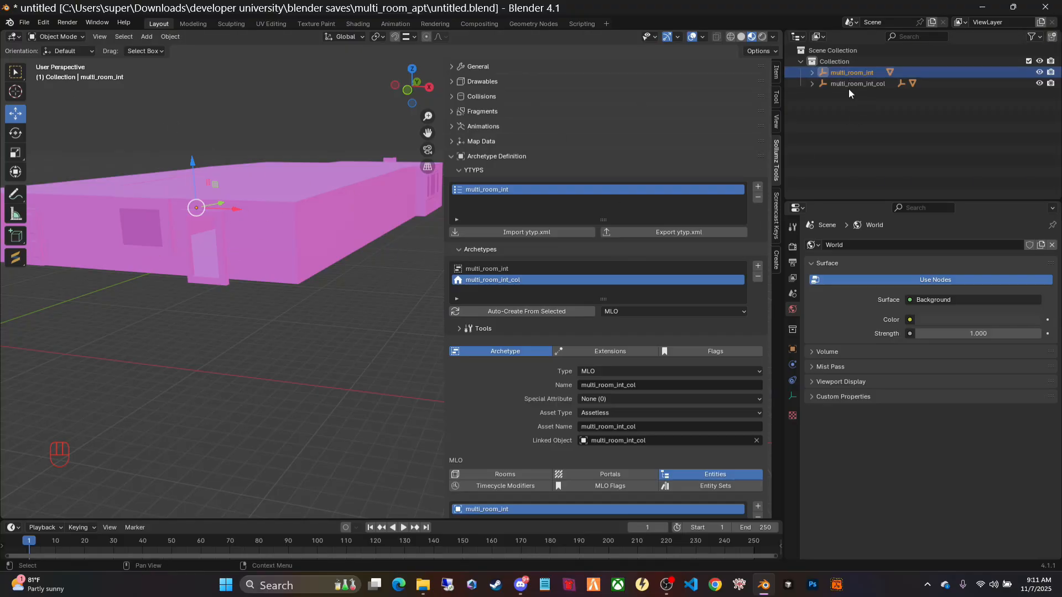
# Export both multi_room_int and multi_room_int_col as CodeWalker XML into the blender exports\multi_room_apt folder.
pyautogui.press('shift')
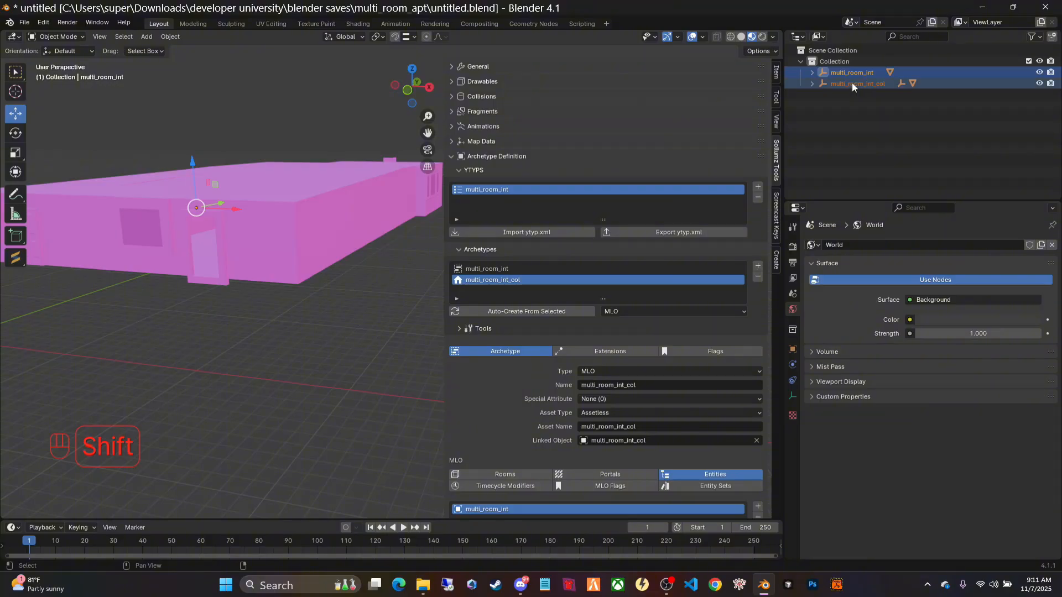
pyautogui.rightClick(852, 83)
pyautogui.click(804, 138)
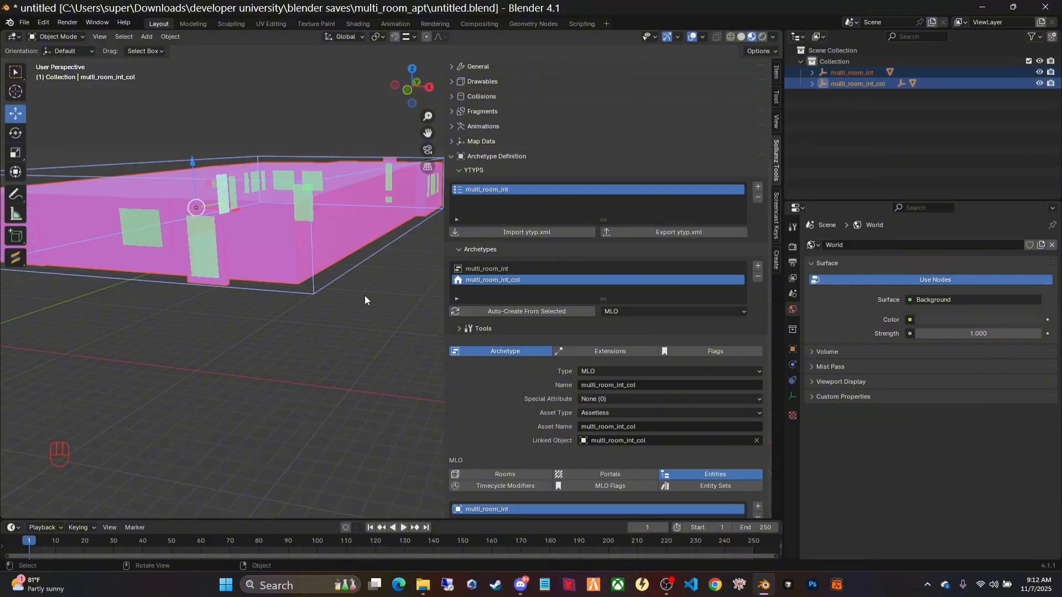
pyautogui.press('v')
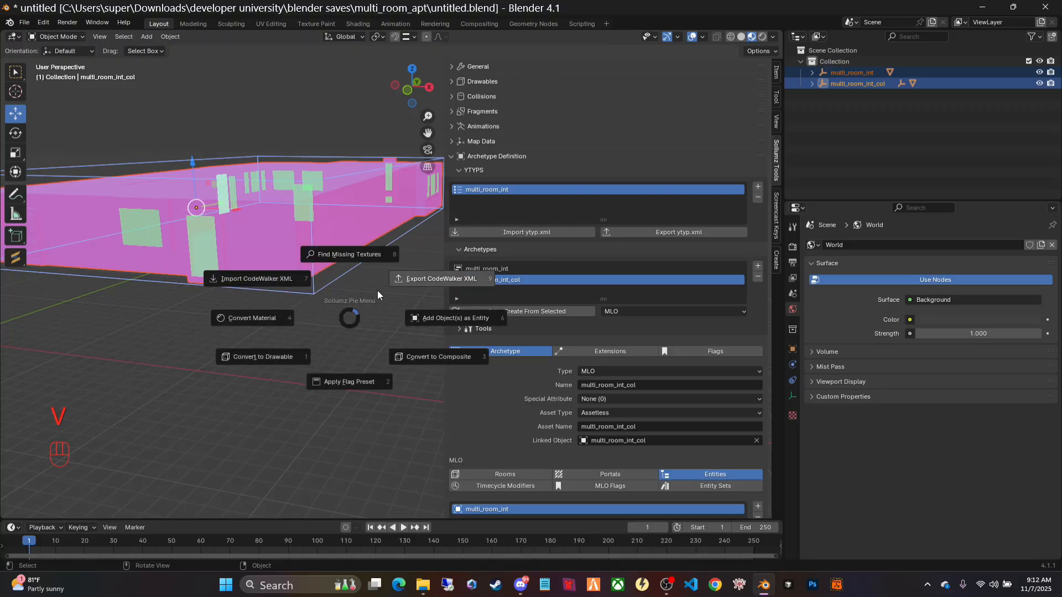
pyautogui.click(432, 280)
pyautogui.click(571, 84)
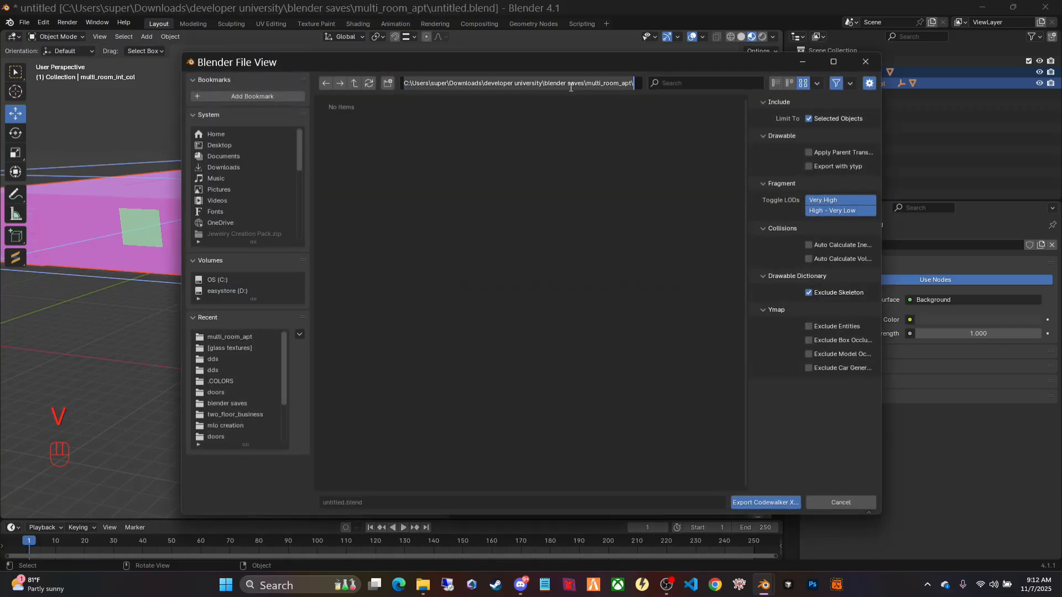
pyautogui.hotkey('ctrl', 'v')
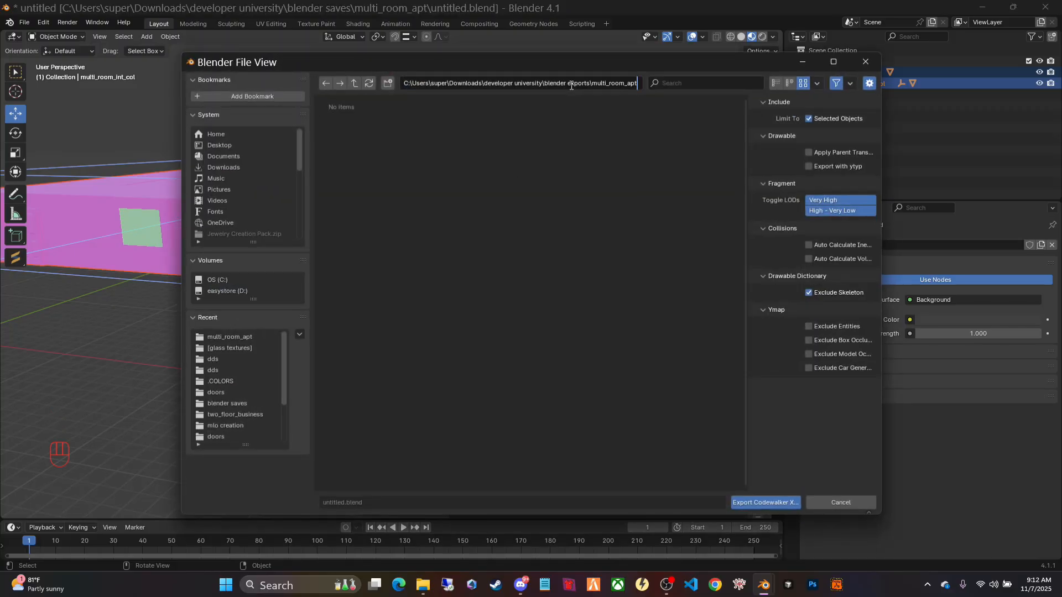
pyautogui.press('Return')
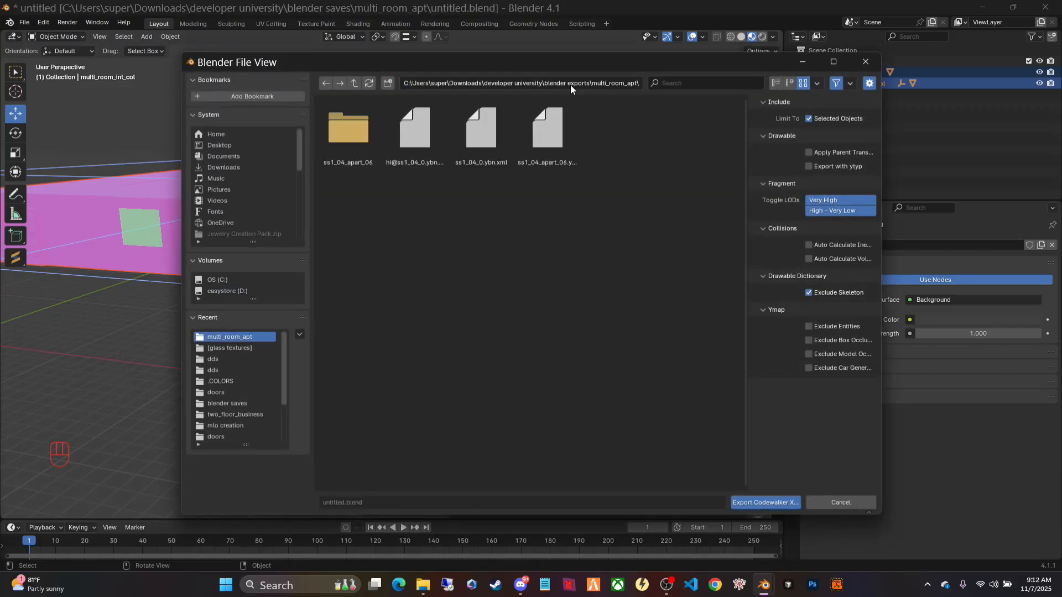
pyautogui.click(785, 503)
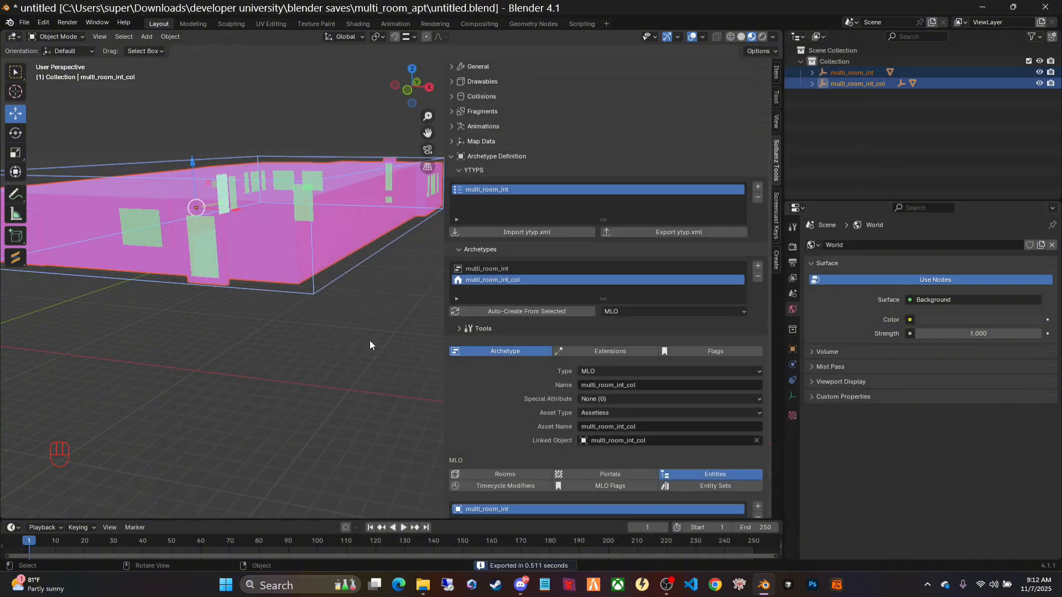
# In File Explorer, select the exported multi_room_int.ytyp.xml, multi_room_int.ydr.xml and multi_room_int_col.ybn.xml files, widening the name column to read them fully.
pyautogui.moveTo(0, 40); pyautogui.dragTo(625, 58)
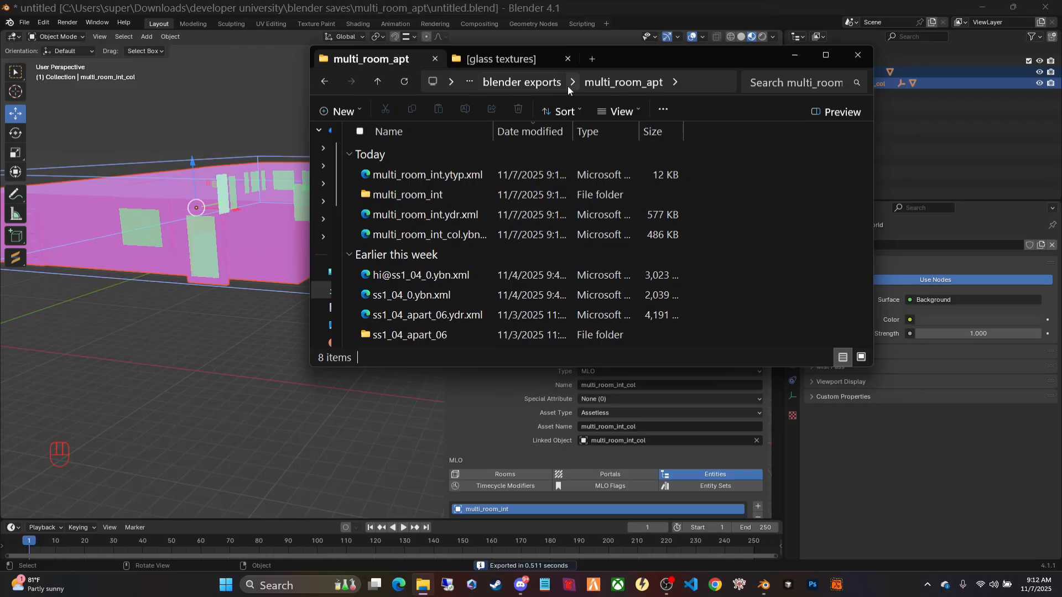
pyautogui.click(356, 176)
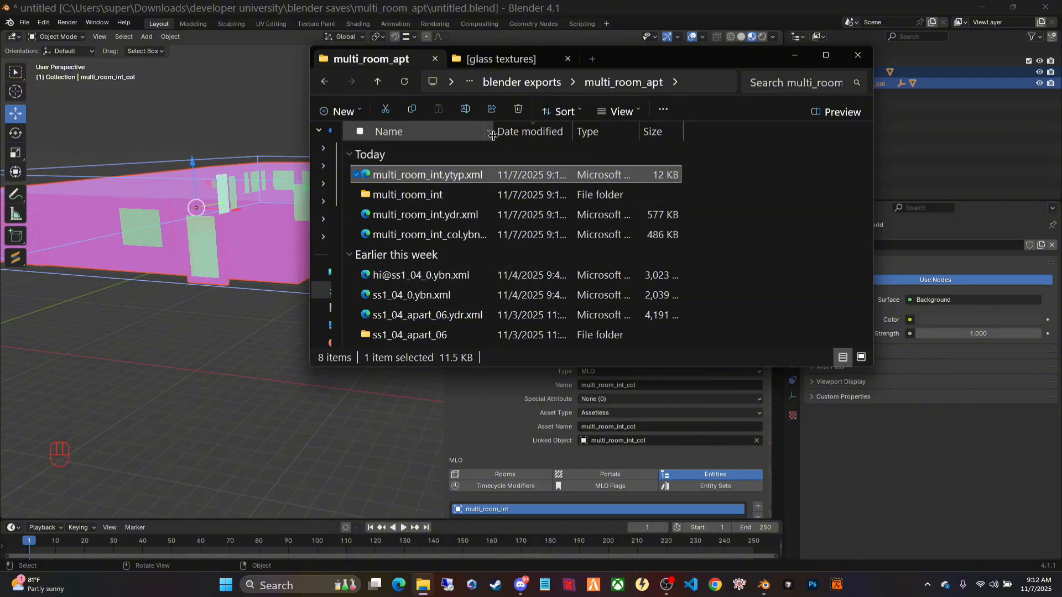
pyautogui.moveTo(493, 131); pyautogui.dragTo(521, 132)
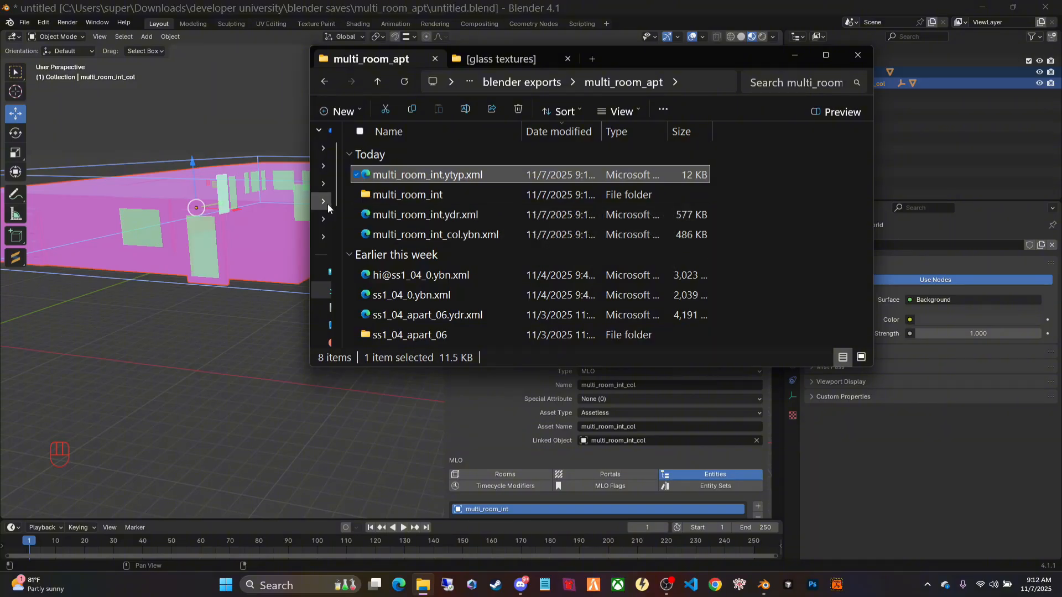
pyautogui.click(356, 214)
pyautogui.click(356, 235)
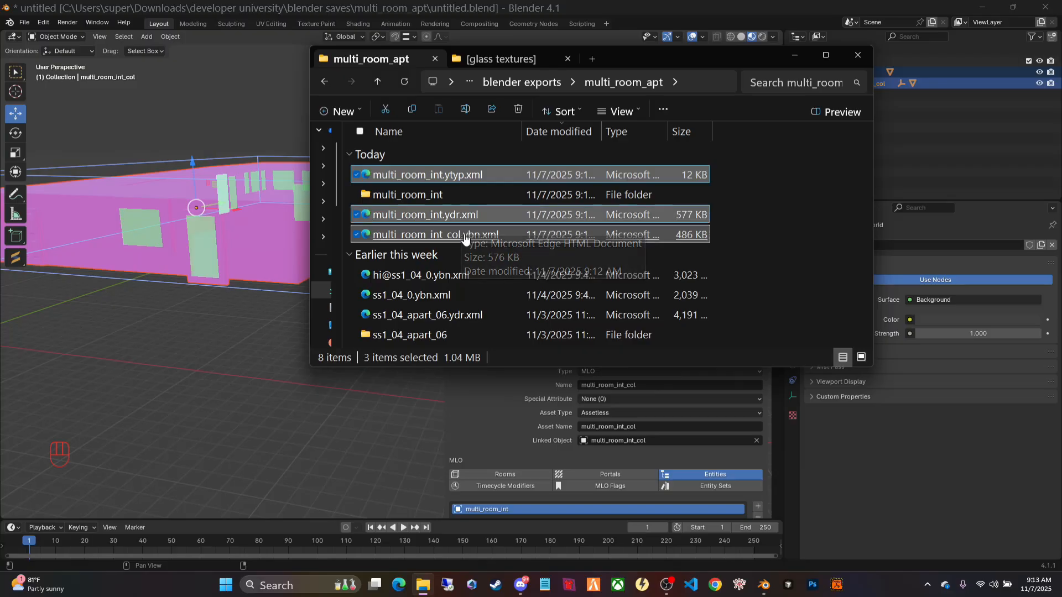
# Launch CodeWalker's RPF Explorer and move its window aside while it scans the game files.
pyautogui.click(739, 583)
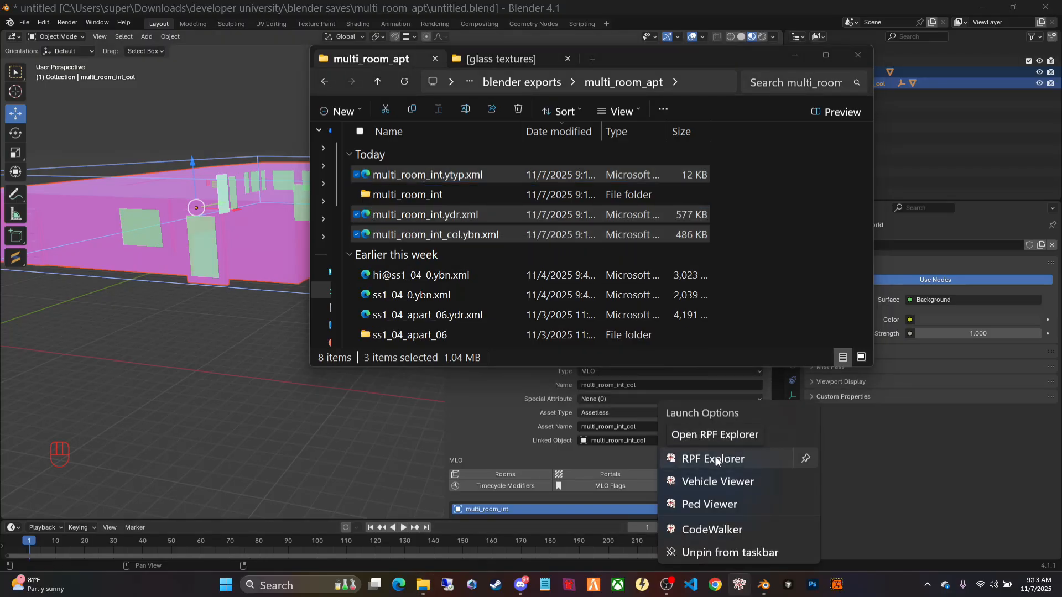
pyautogui.click(716, 459)
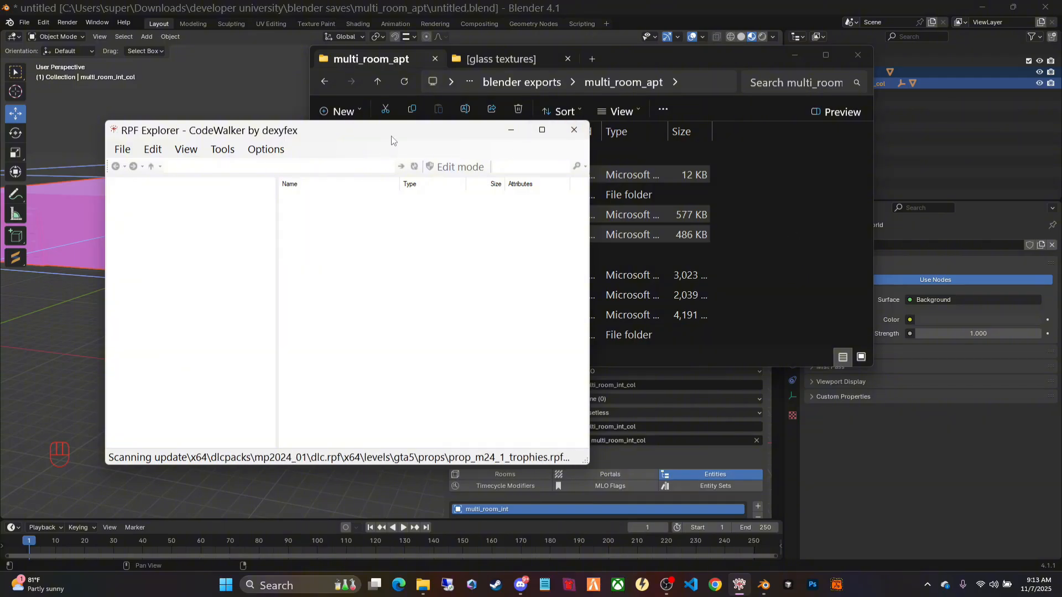
pyautogui.moveTo(403, 135); pyautogui.dragTo(515, 133)
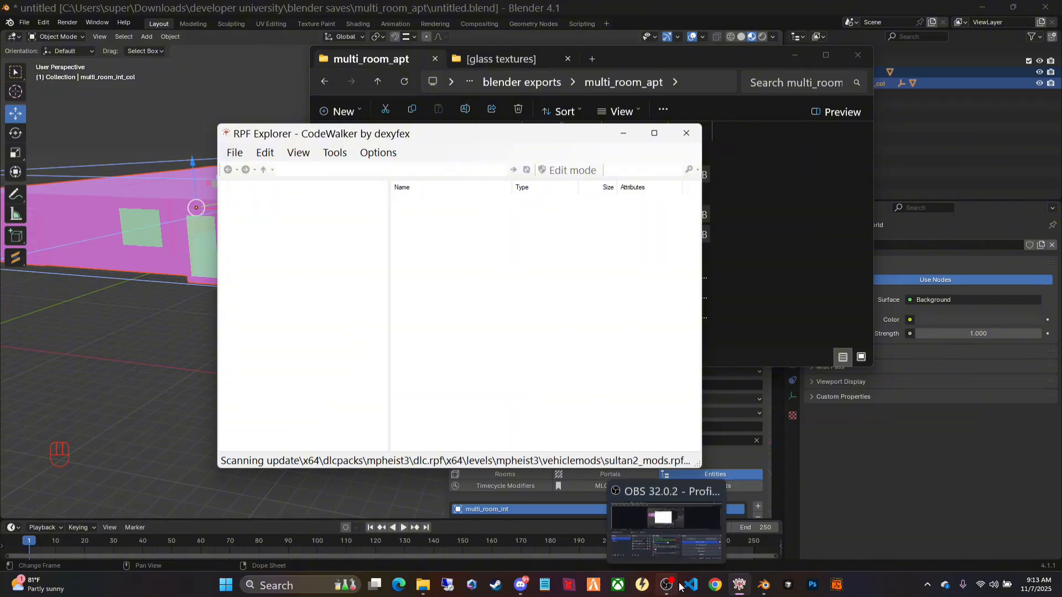
# Switch to Chrome, upload Apt_5[Texturing interior].mp4 from Videos to Google Drive, and minimize the browser.
pyautogui.click(718, 587)
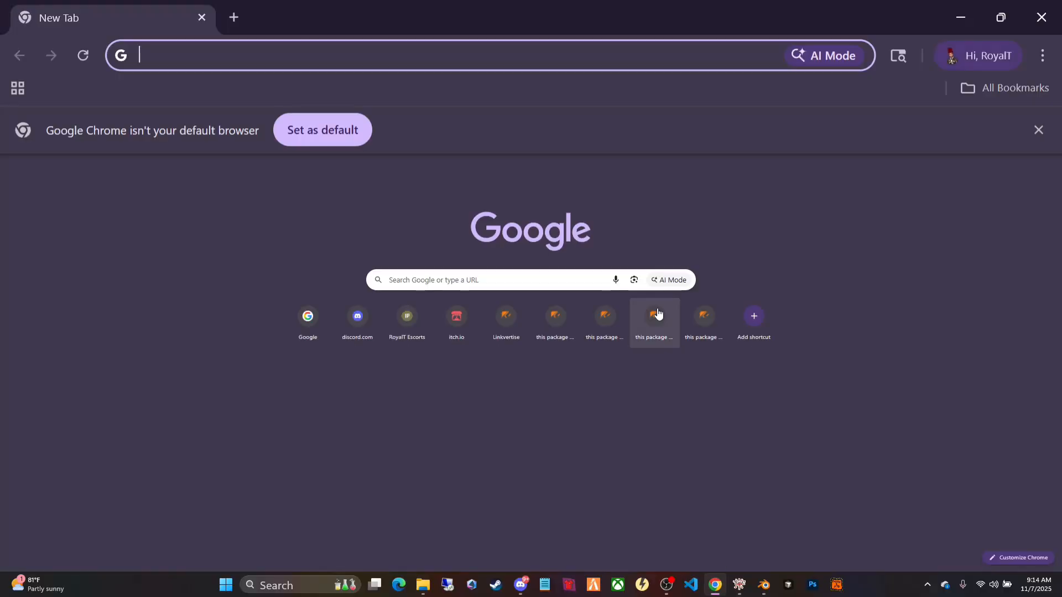
pyautogui.click(1024, 171)
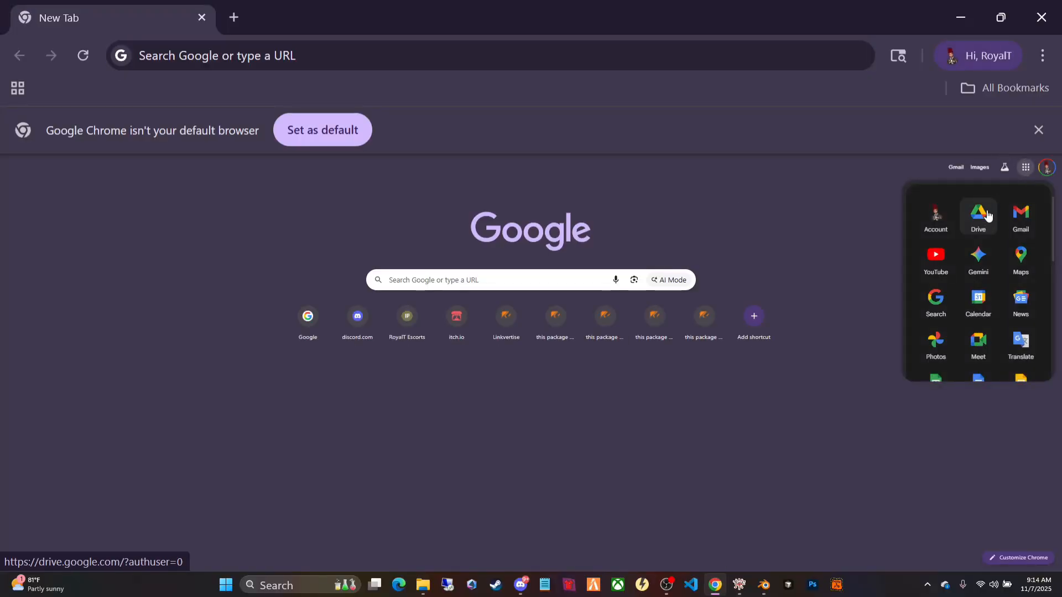
pyautogui.click(977, 215)
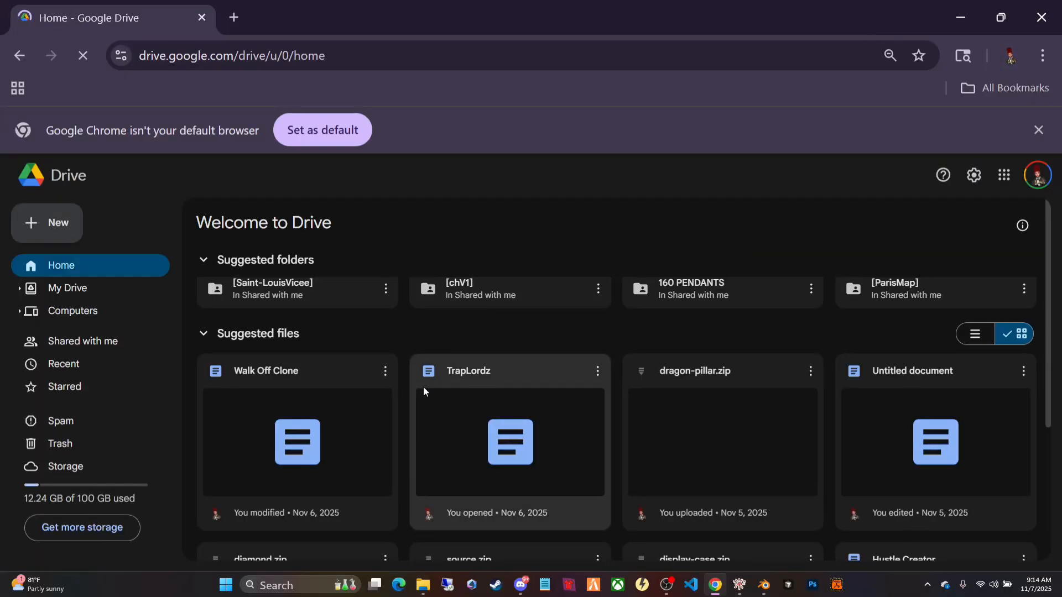
pyautogui.click(47, 222)
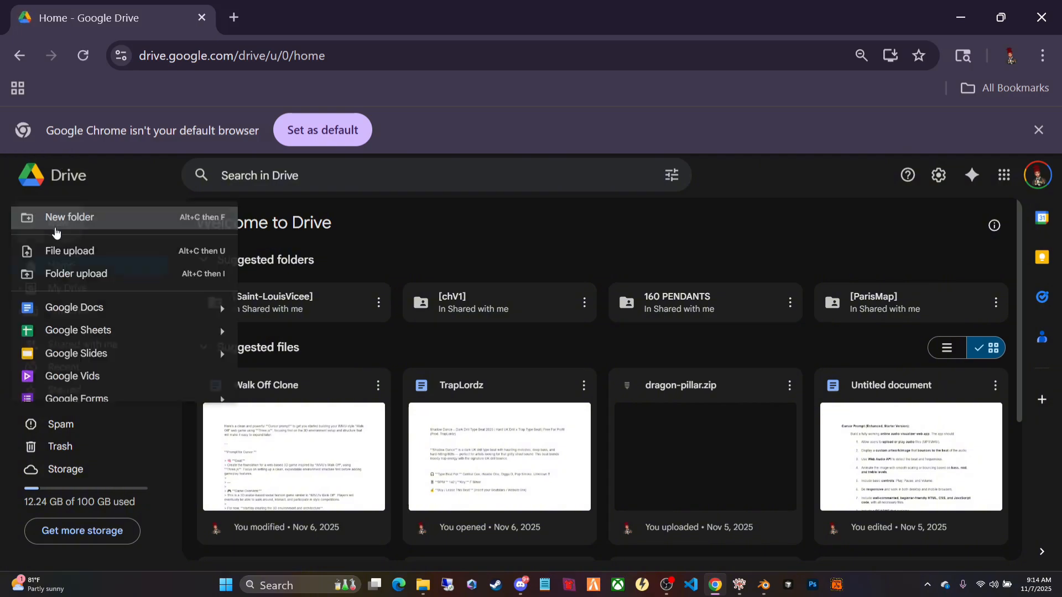
pyautogui.click(75, 266)
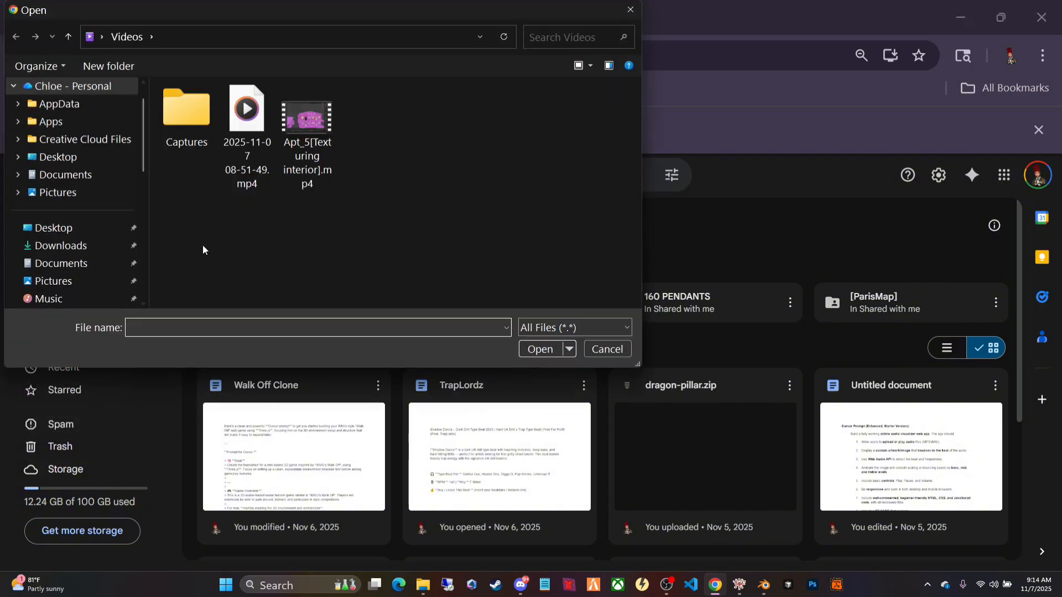
pyautogui.doubleClick(312, 137)
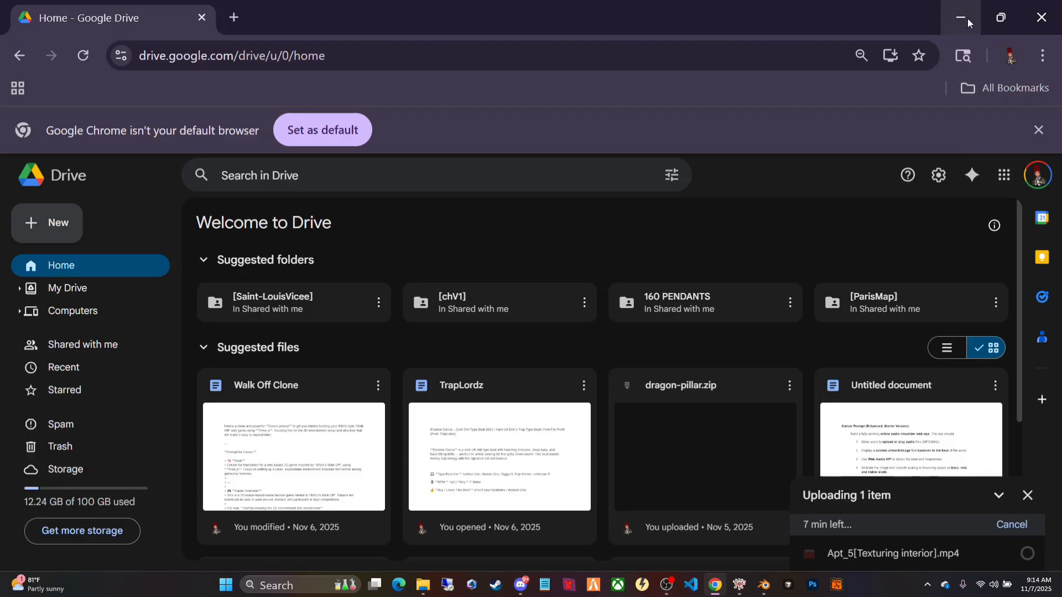
pyautogui.click(964, 12)
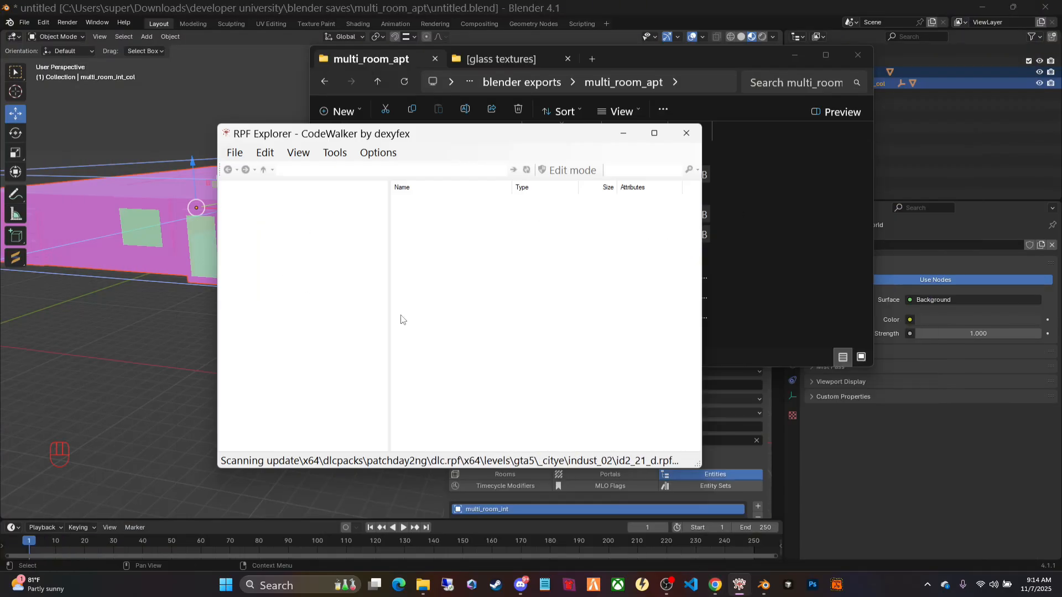
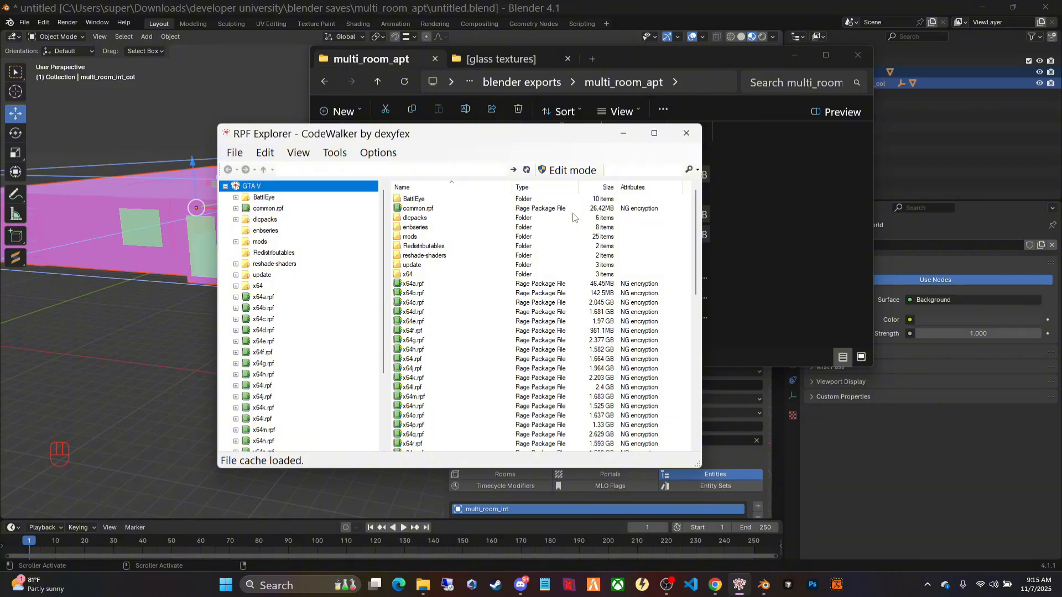
# In RPF Explorer, open the mods\mlos\multi room apt folder.
pyautogui.doubleClick(412, 237)
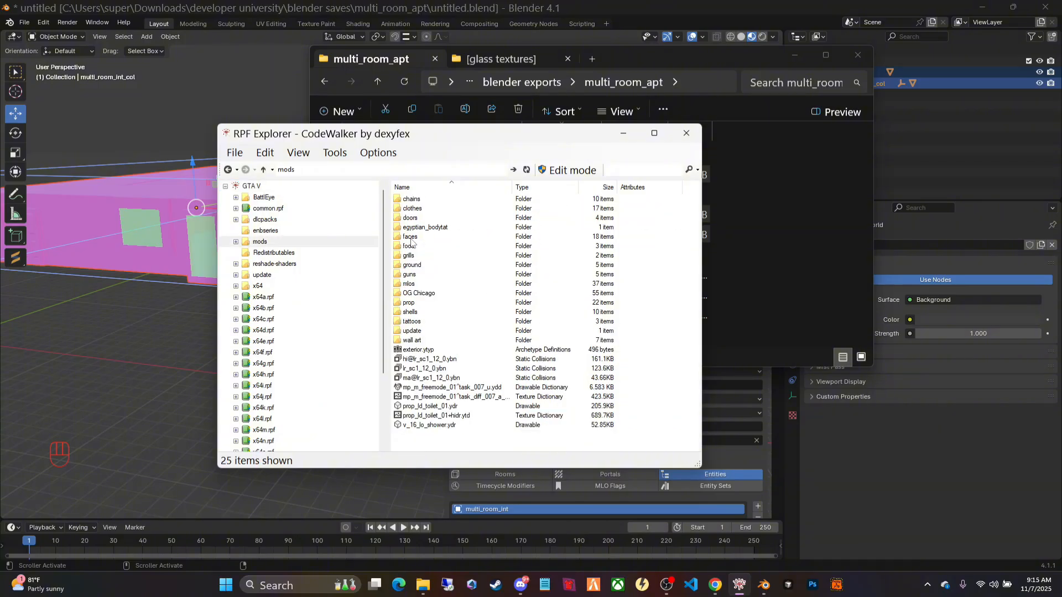
pyautogui.doubleClick(411, 284)
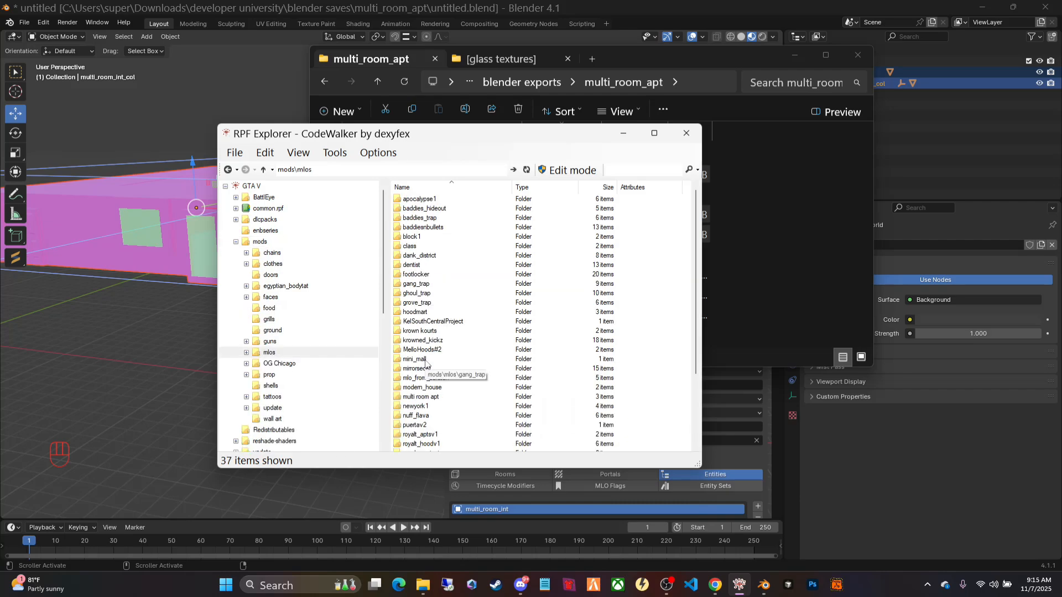
pyautogui.doubleClick(420, 397)
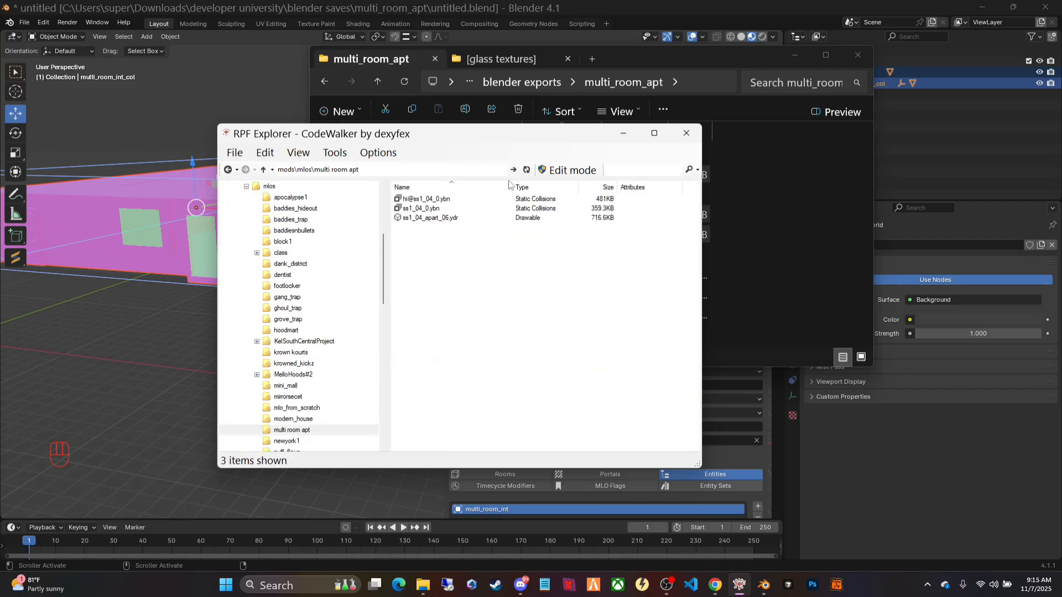
# Enable edit mode in RPF Explorer and import the three selected multi_room_int XML files into the multi room apt folder.
pyautogui.moveTo(522, 135); pyautogui.dragTo(356, 80)
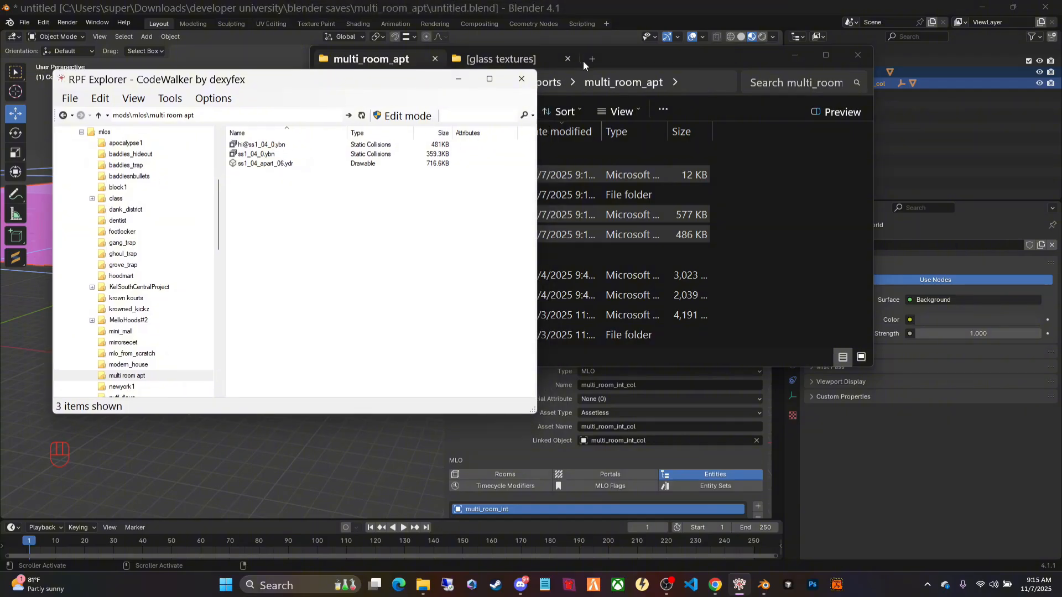
pyautogui.moveTo(583, 61); pyautogui.dragTo(754, 58)
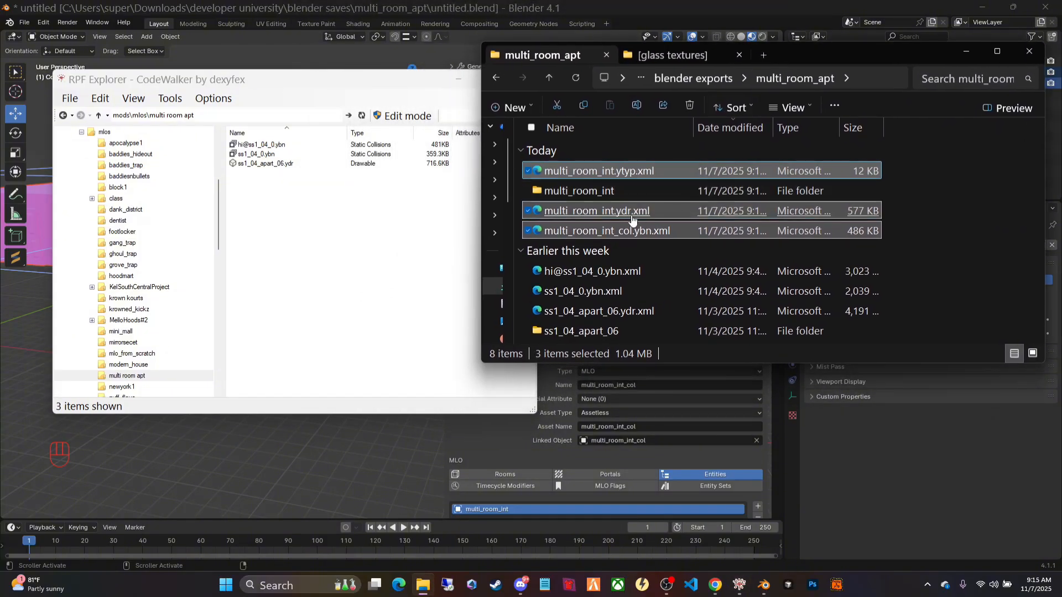
pyautogui.moveTo(615, 217)
pyautogui.mouseDown()
pyautogui.moveTo(319, 258)
pyautogui.moveTo(497, 227)
pyautogui.moveTo(622, 229)
pyautogui.mouseUp()
pyautogui.click(397, 120)
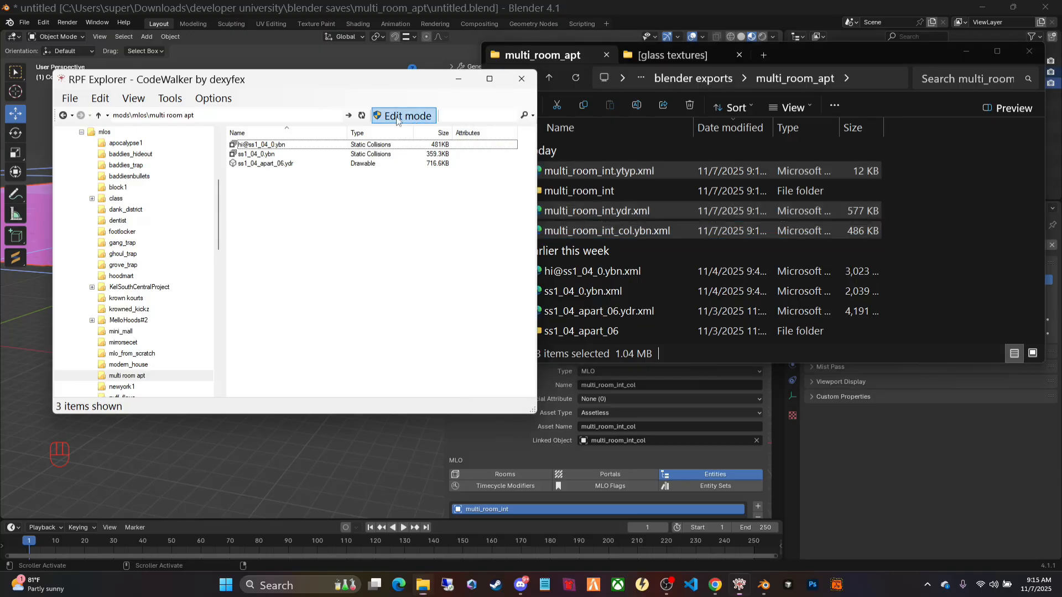
pyautogui.click(397, 120)
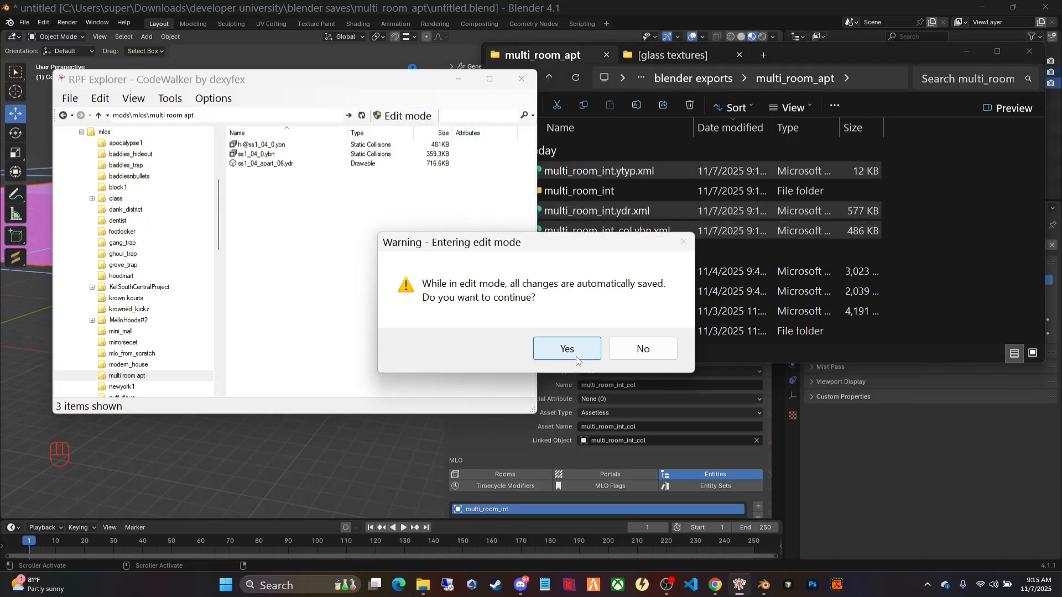
pyautogui.click(576, 356)
pyautogui.click(865, 52)
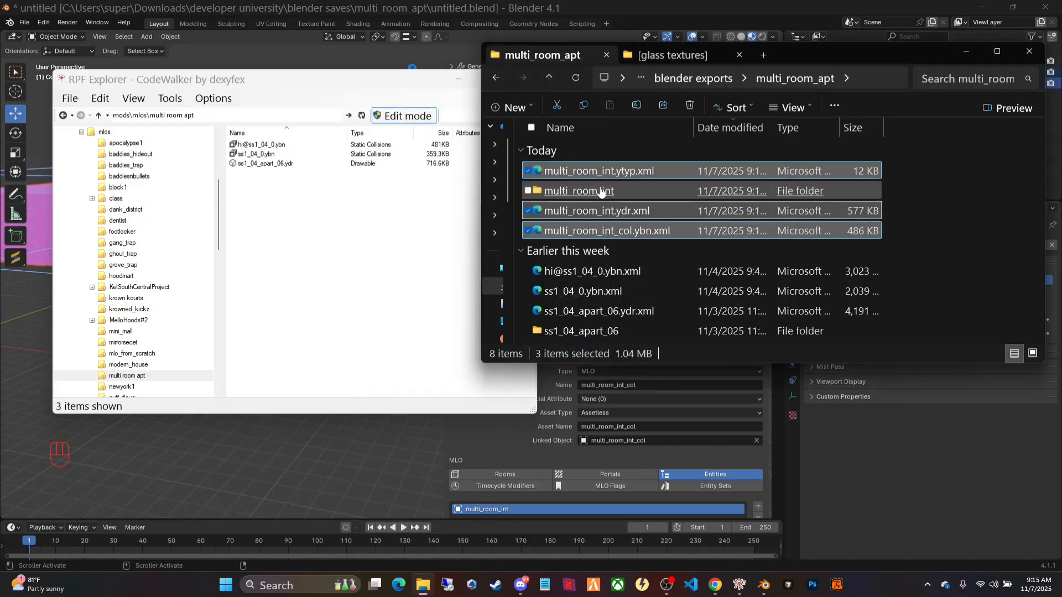
pyautogui.moveTo(614, 177); pyautogui.dragTo(292, 231)
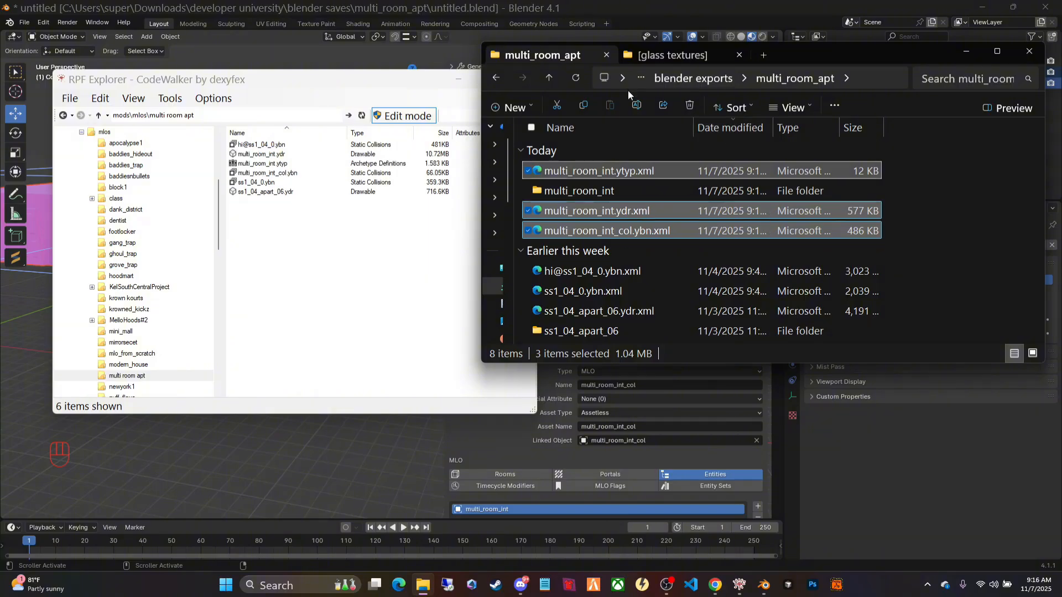
# In File Explorer, go to the developer university folder and open stream_files\multi_room_apt\stream.
pyautogui.click(642, 79)
pyautogui.click(640, 102)
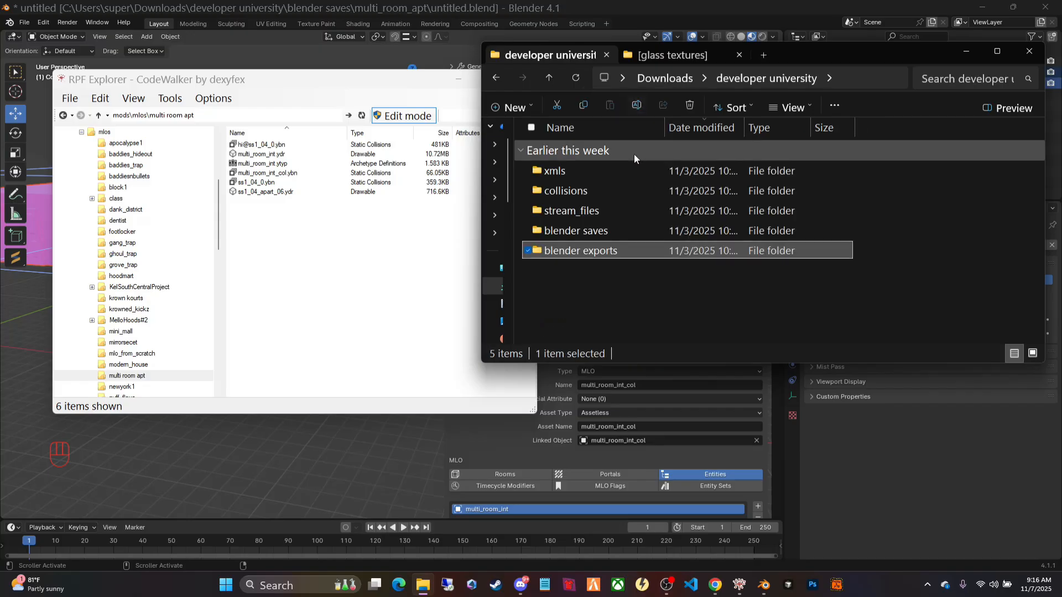
pyautogui.doubleClick(575, 211)
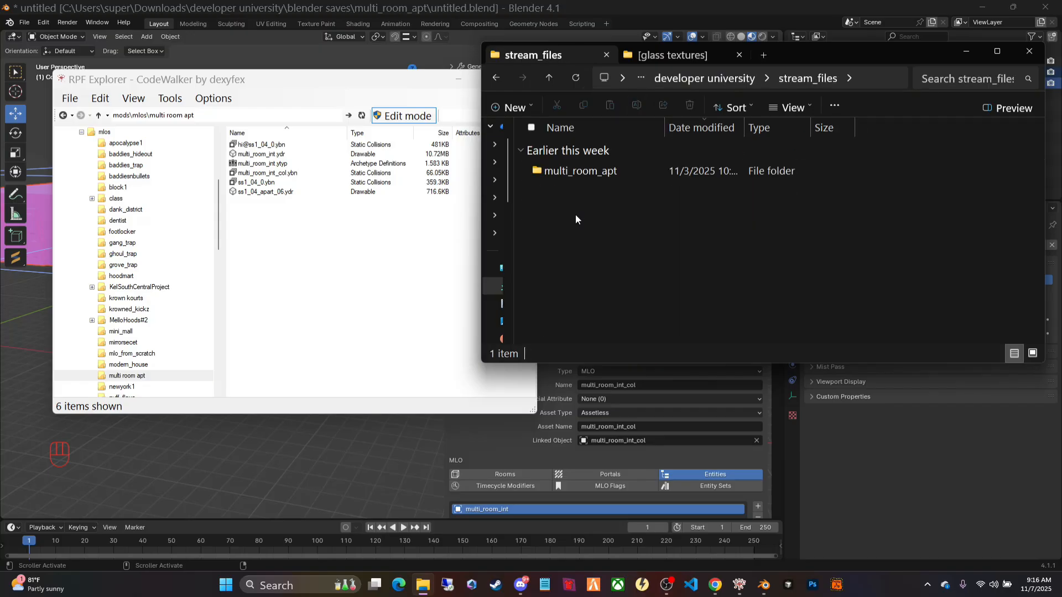
pyautogui.doubleClick(590, 175)
pyautogui.doubleClick(576, 174)
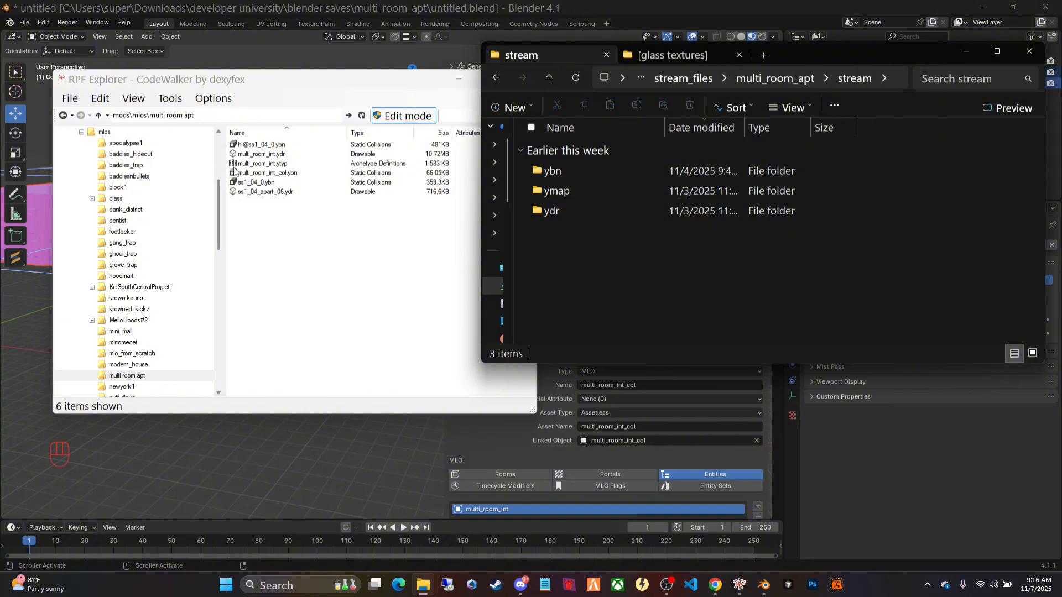
# Copy multi_room_int.ydr into the ydr folder, multi_room_int.ytyp into stream, and multi_room_int_col.ybn into the ybn folder.
pyautogui.click(256, 154)
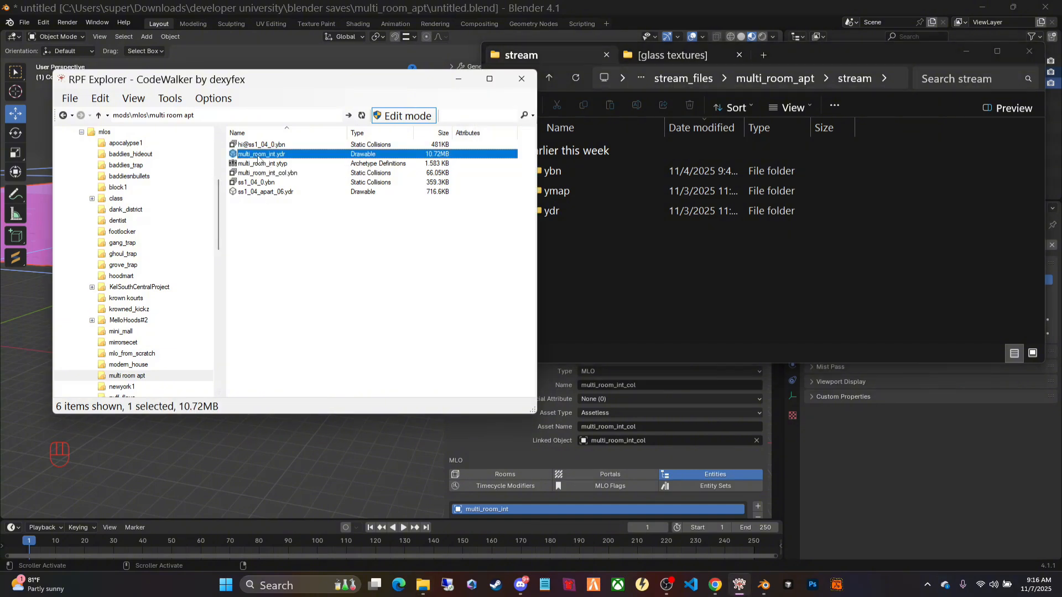
pyautogui.click(566, 211)
pyautogui.moveTo(566, 211); pyautogui.dragTo(566, 211)
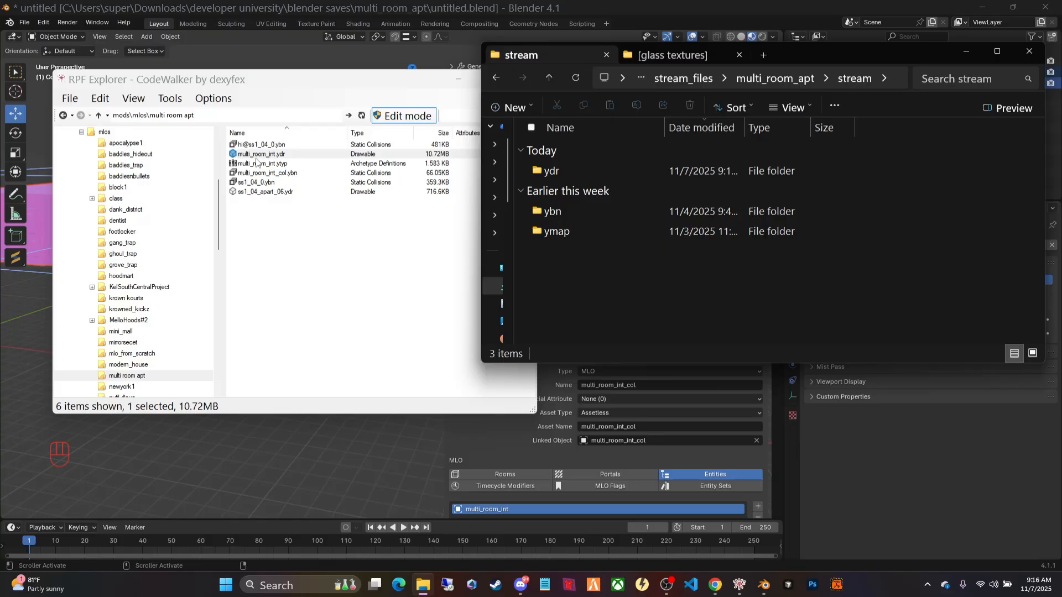
pyautogui.moveTo(256, 162); pyautogui.dragTo(444, 205)
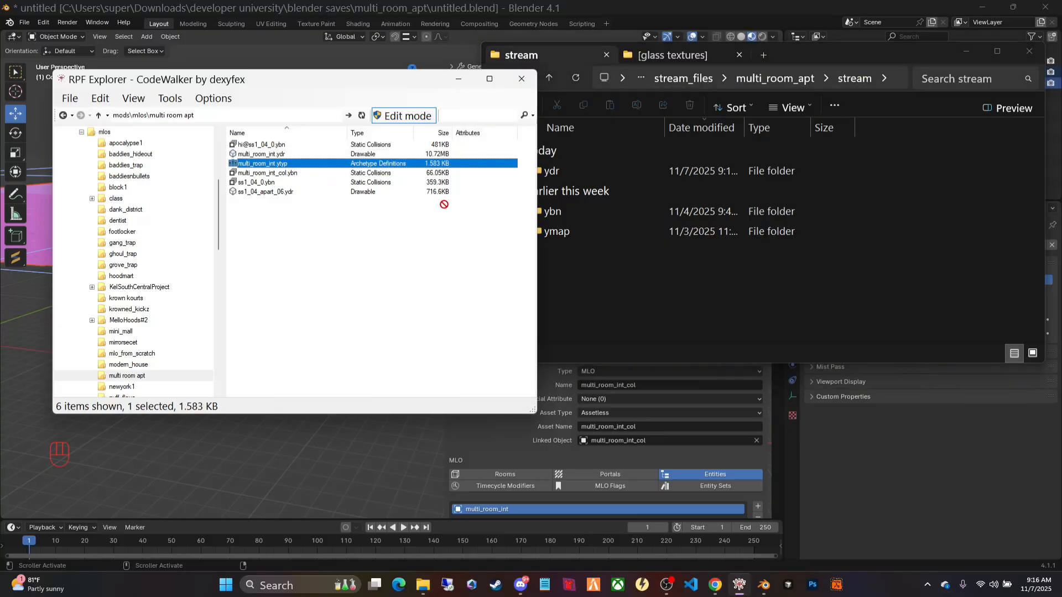
pyautogui.moveTo(603, 280); pyautogui.dragTo(603, 280)
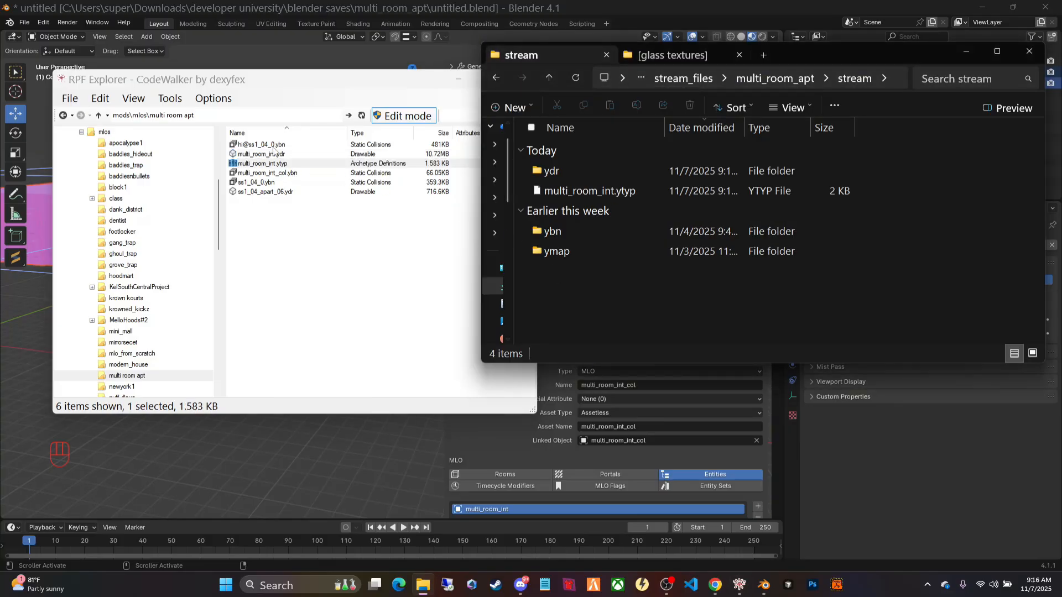
pyautogui.click(261, 173)
pyautogui.moveTo(261, 173); pyautogui.dragTo(556, 231)
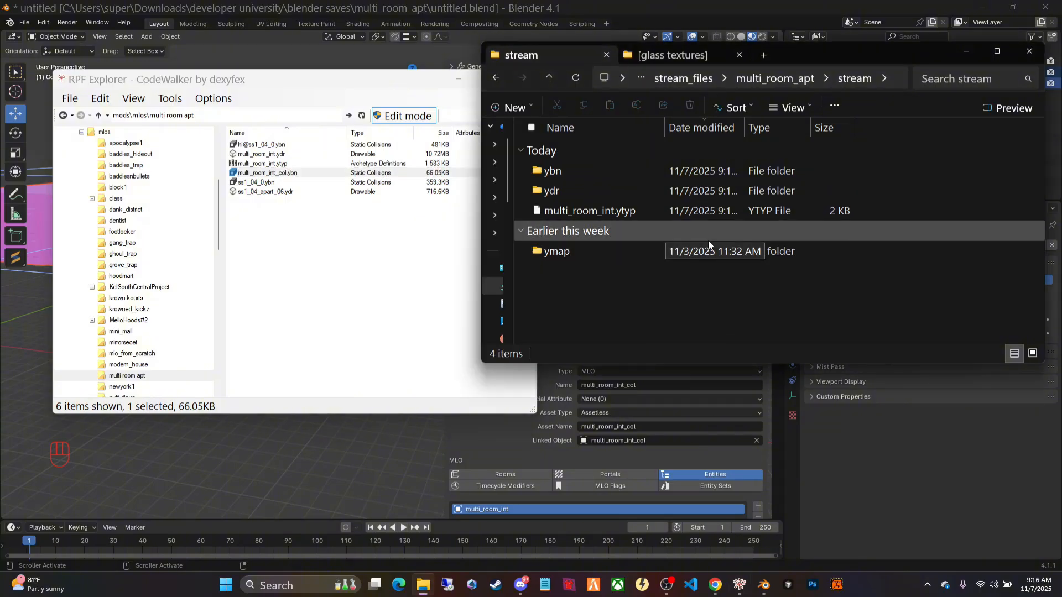
# Create a new folder named ytyp inside the stream folder.
pyautogui.rightClick(598, 299)
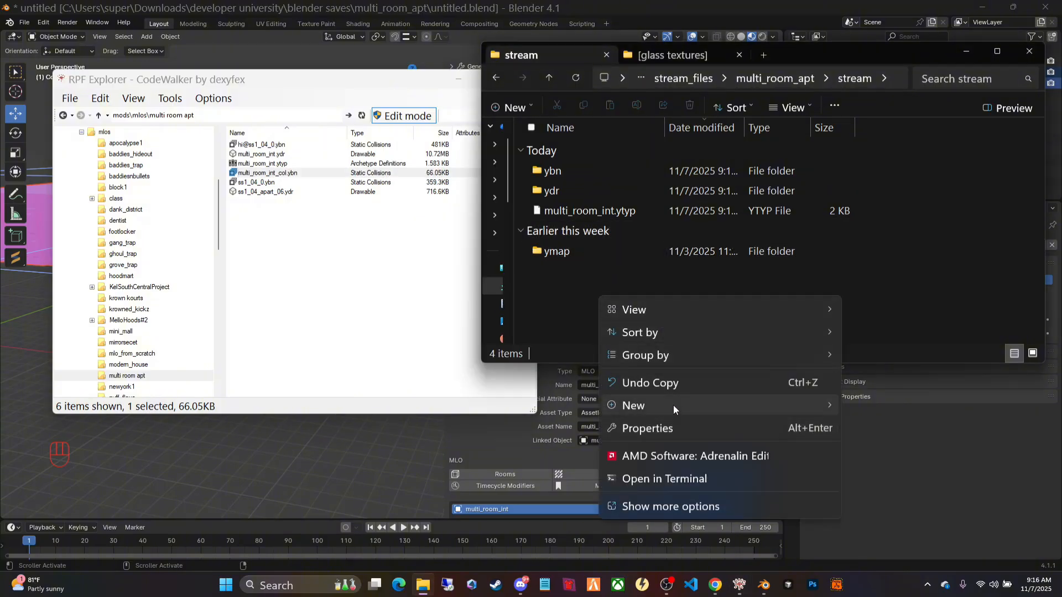
pyautogui.moveTo(795, 406)
pyautogui.click(926, 123)
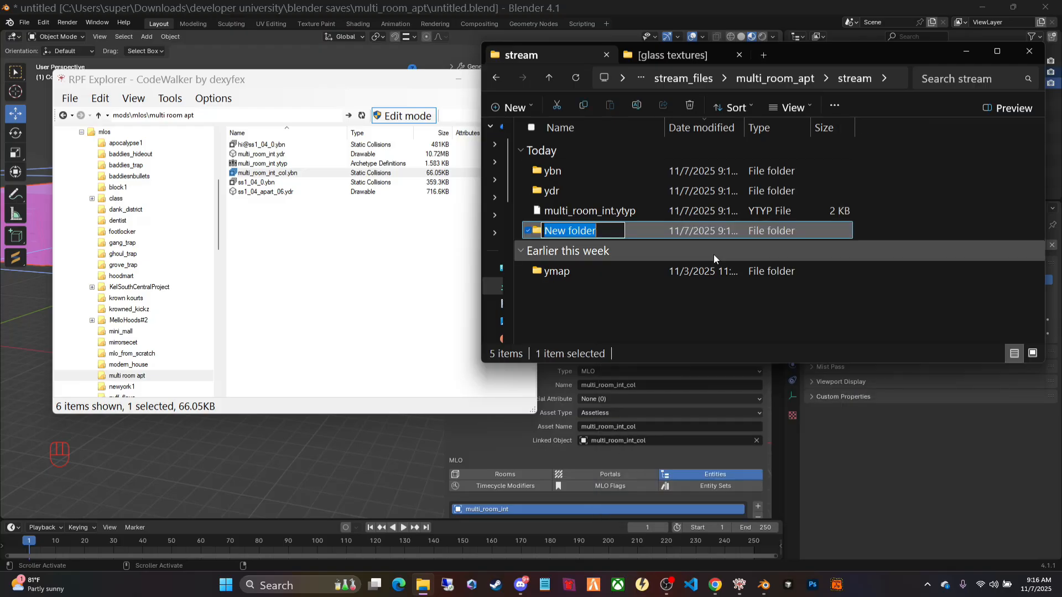
pyautogui.write('ytyp')
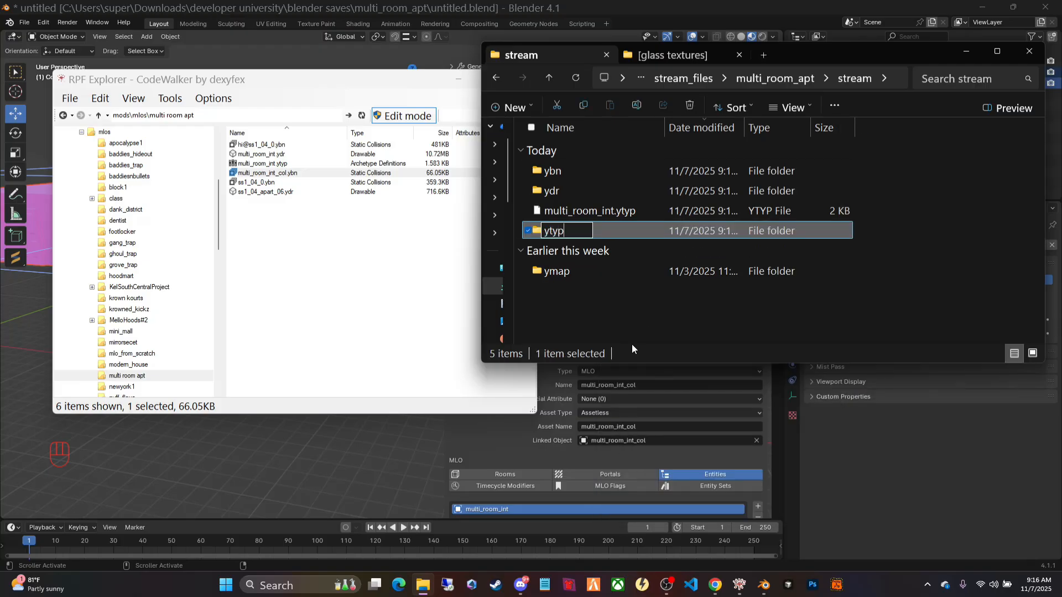
pyautogui.press('Return')
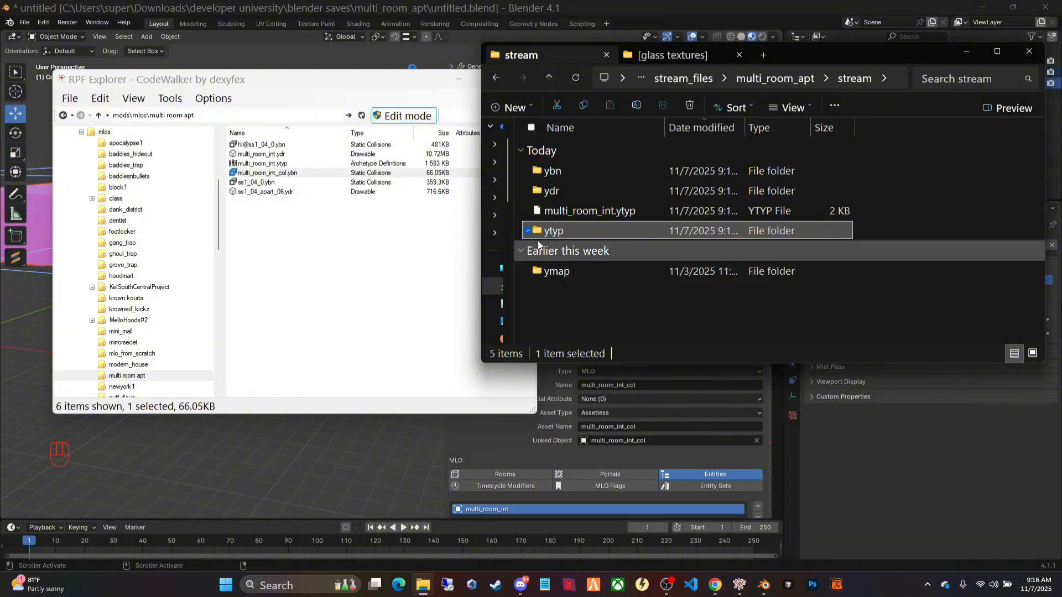
pyautogui.click(685, 301)
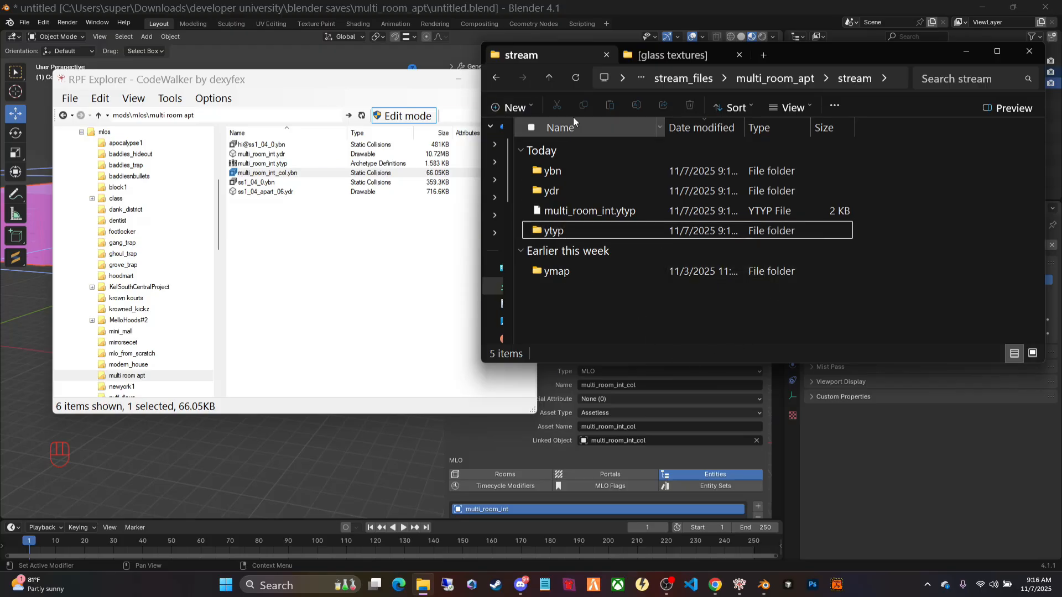
# Shift the File Explorer window, minimize RPF Explorer, and launch the main CodeWalker world view.
pyautogui.moveTo(825, 62); pyautogui.dragTo(743, 70)
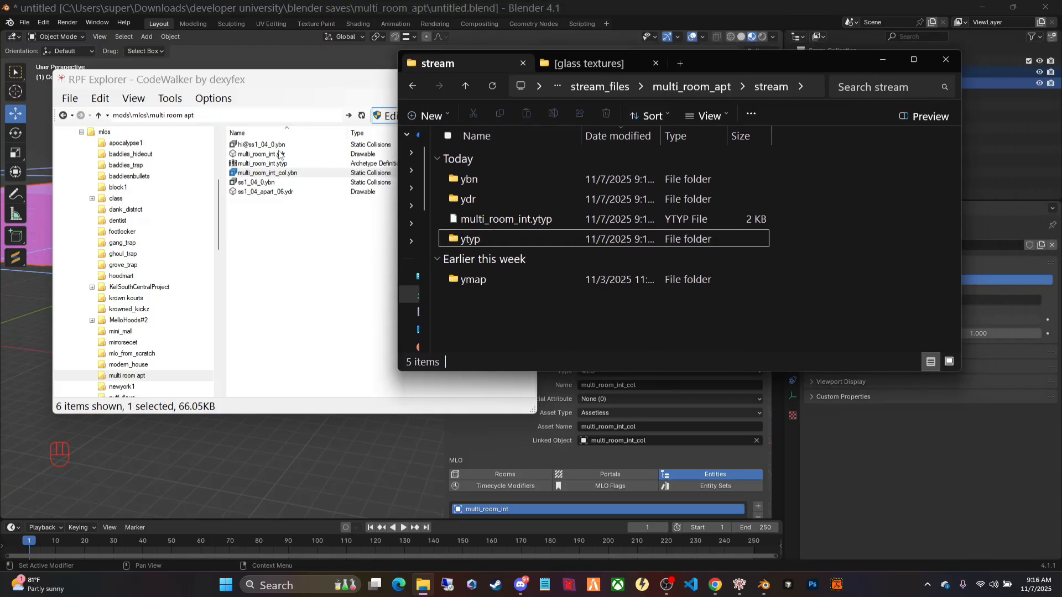
pyautogui.click(285, 99)
pyautogui.click(469, 79)
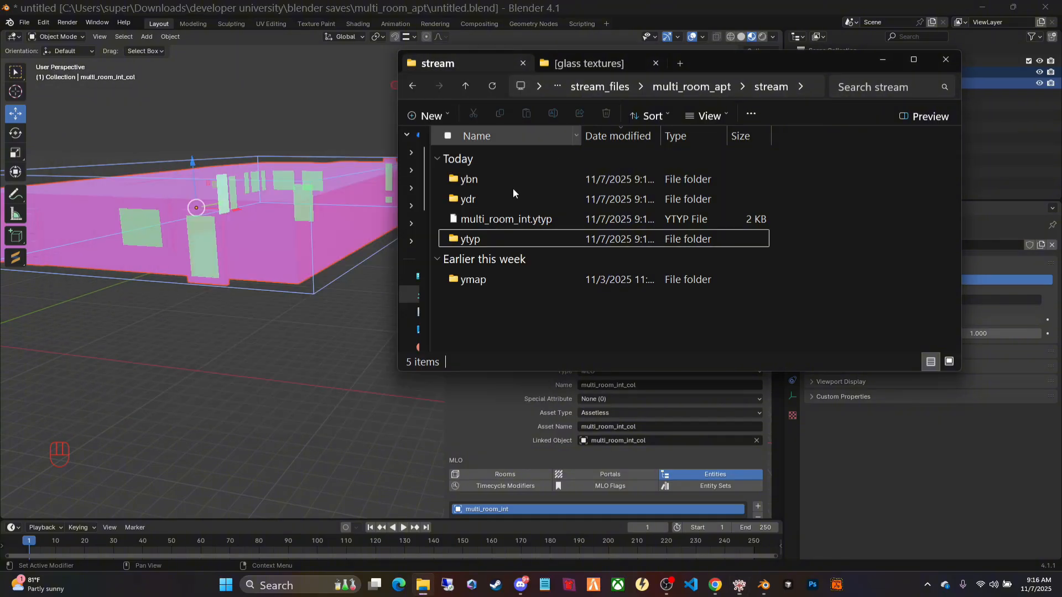
pyautogui.rightClick(739, 585)
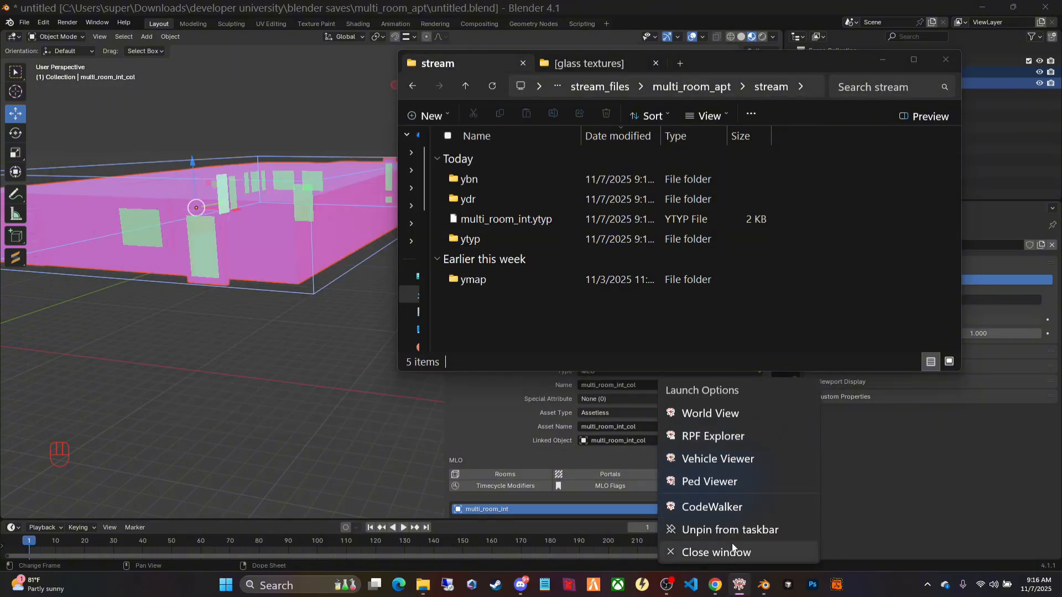
pyautogui.click(713, 508)
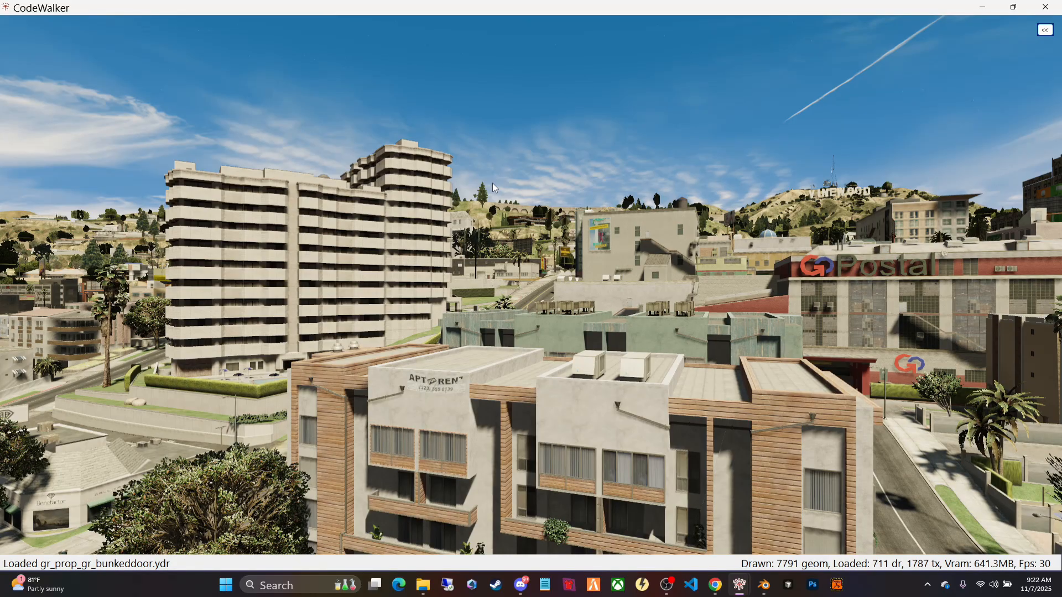
# Fly through the CodeWalker world to the apartment building with the yellow awning and exterior staircases.
pyautogui.moveTo(492, 183); pyautogui.dragTo(404, 168)
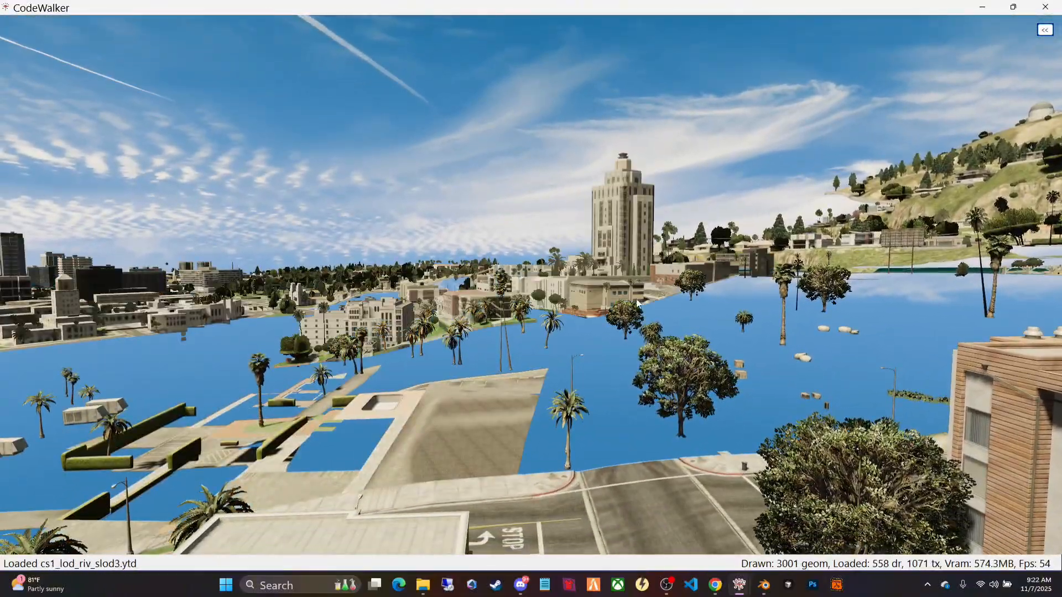
pyautogui.moveTo(616, 313); pyautogui.dragTo(302, 282)
pyautogui.press('w')
pyautogui.press('w')
pyautogui.press('w')
pyautogui.press('w')
pyautogui.press('w')
pyautogui.press('w')
pyautogui.press('w')
pyautogui.press('w')
pyautogui.press('s')
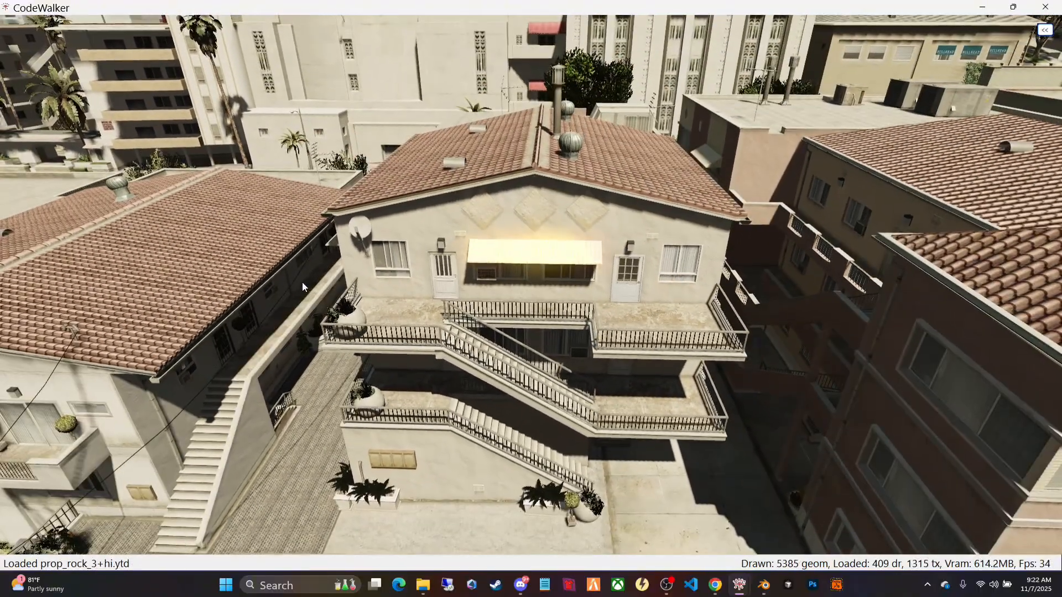
# Turn on mouse selection in the world view's selection settings, check the view settings, and collapse the side panel.
pyautogui.click(1045, 30)
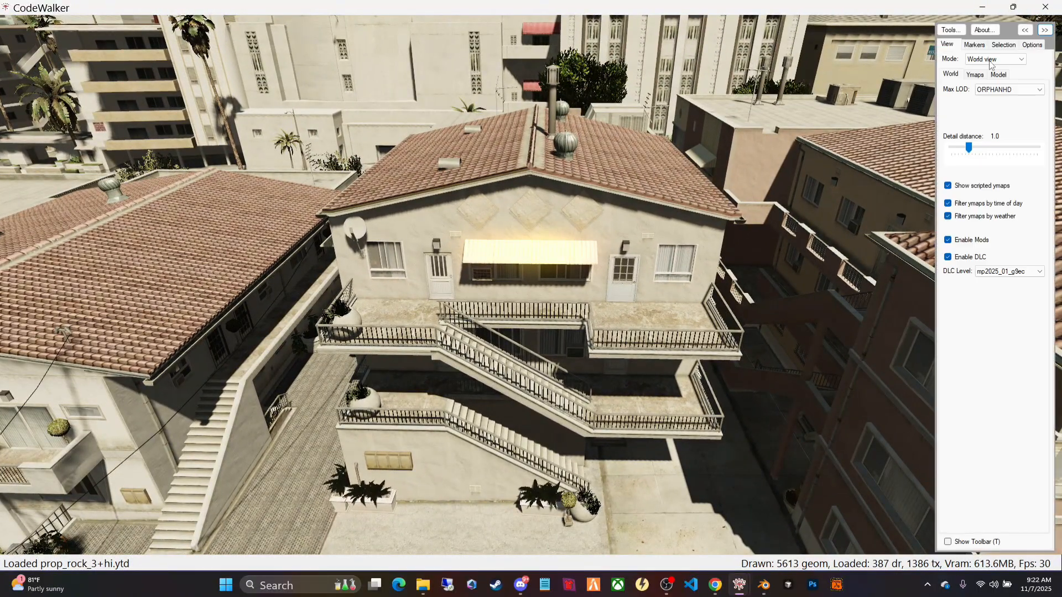
pyautogui.click(1002, 46)
pyautogui.click(946, 59)
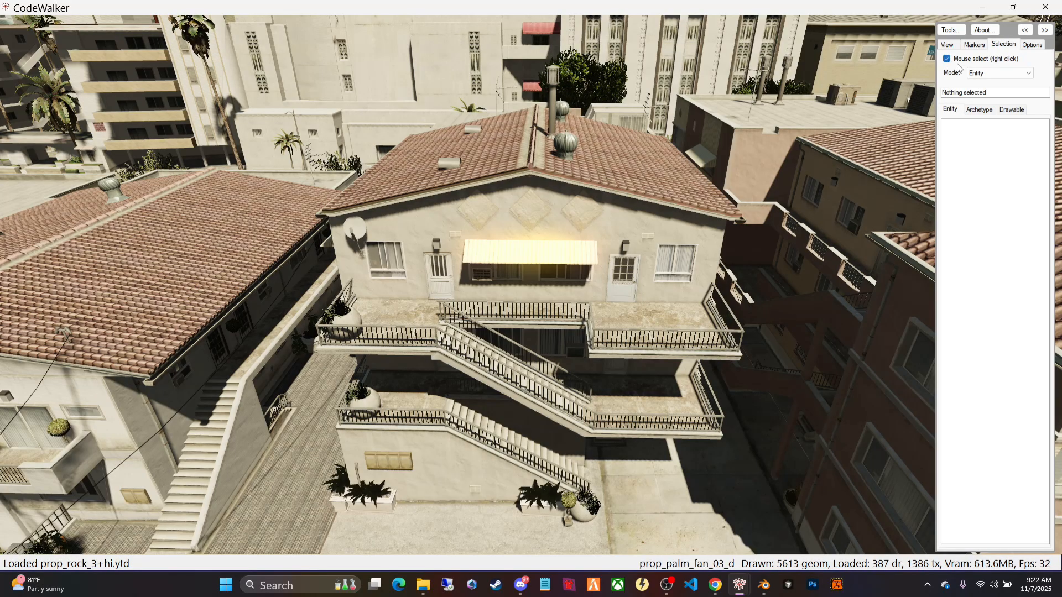
pyautogui.click(947, 46)
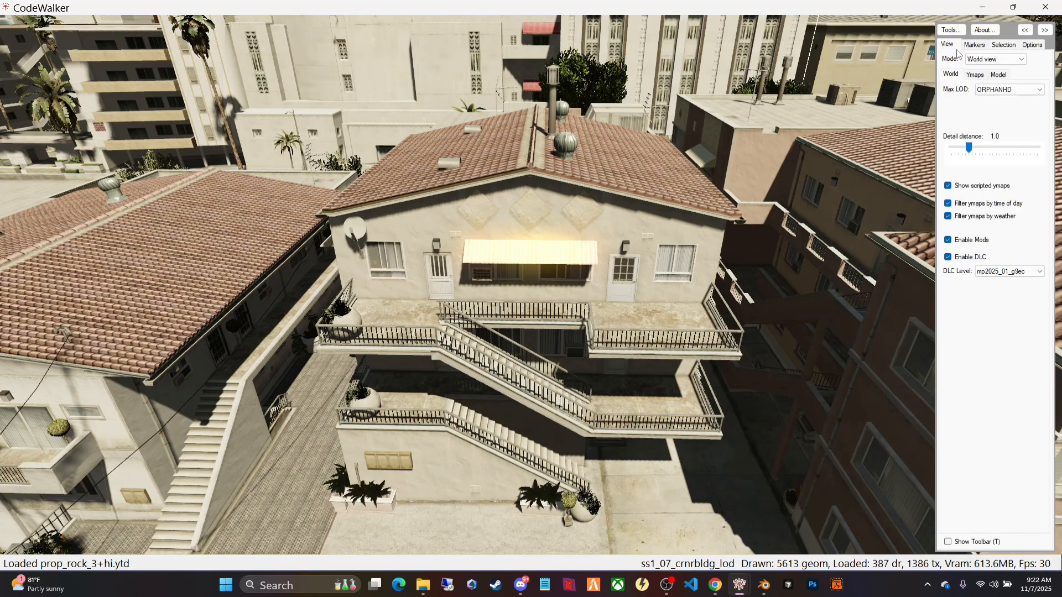
pyautogui.click(1002, 44)
pyautogui.click(948, 46)
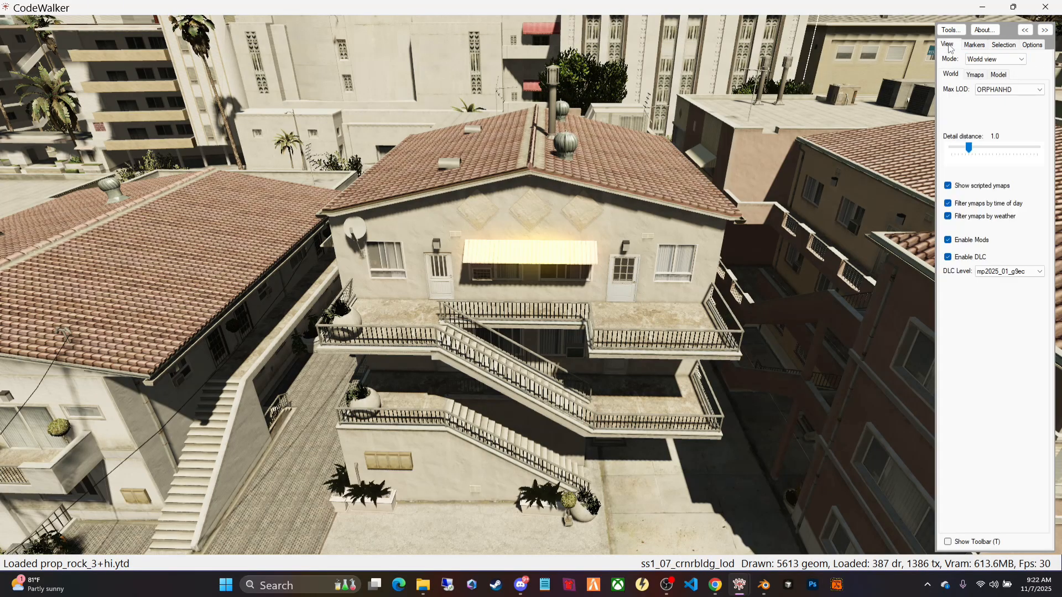
pyautogui.click(1045, 30)
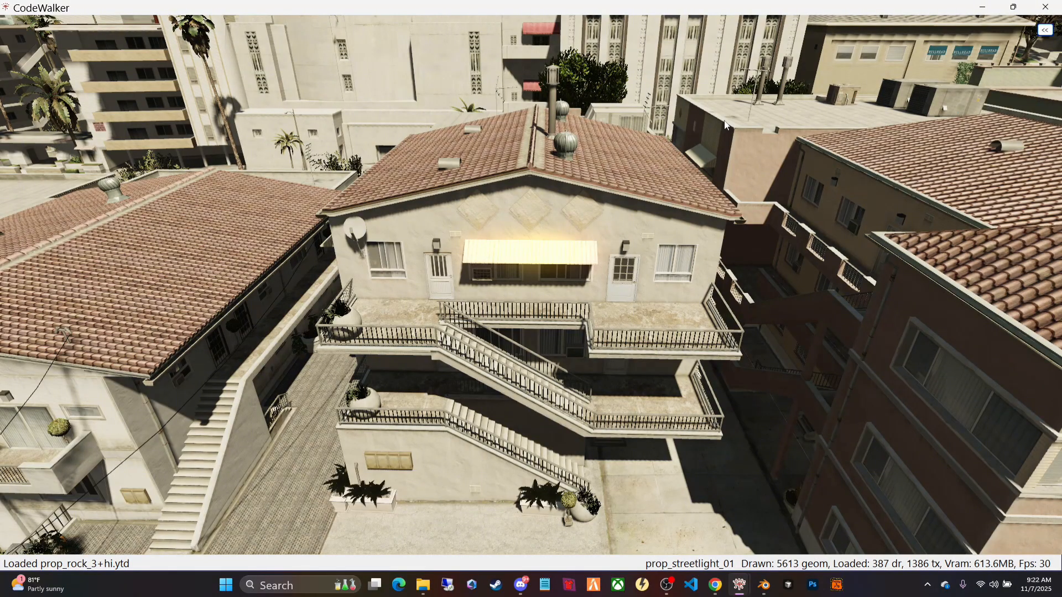
# Show the toolbar and open the multi room apartment's YMAP, YTYP, YBN and YDR files in a new project.
pyautogui.moveTo(111, 51)
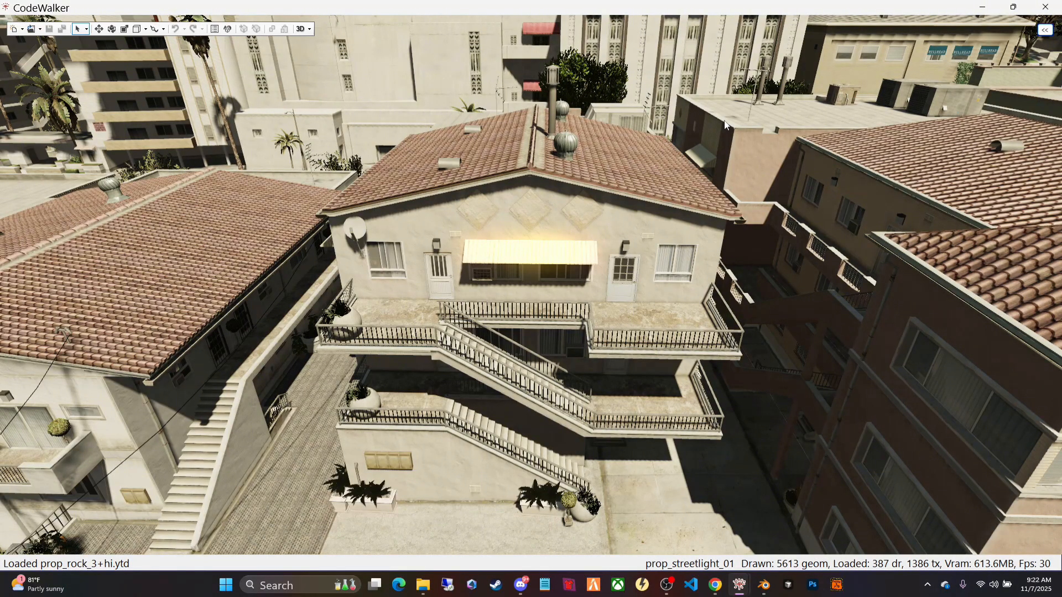
pyautogui.click(40, 29)
pyautogui.click(44, 78)
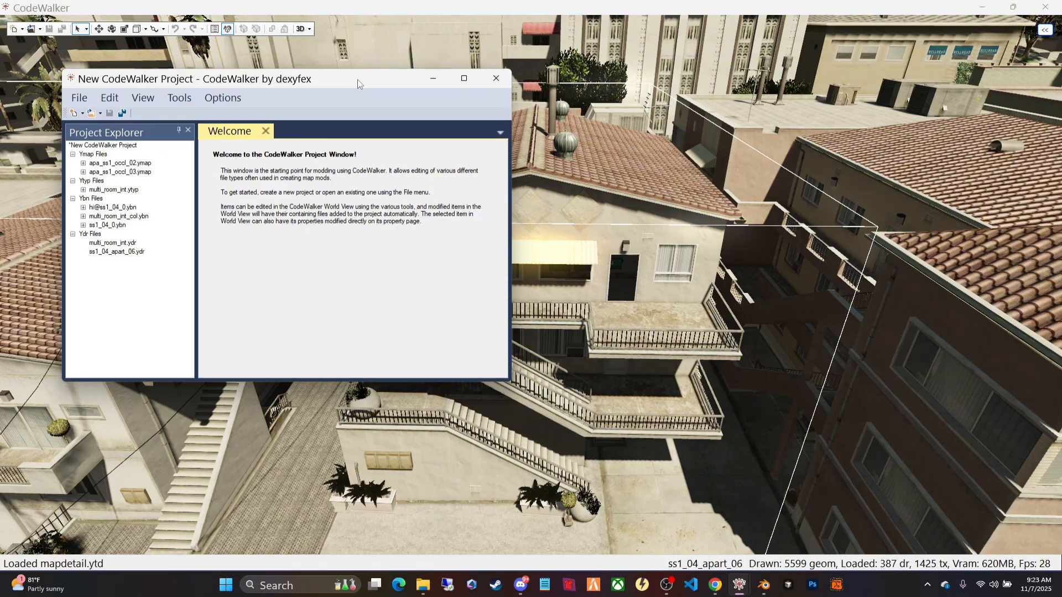
# Move the project window out of the way and examine the apartment building's upper-floor doorways and windows up close.
pyautogui.moveTo(358, 79); pyautogui.dragTo(0, 138)
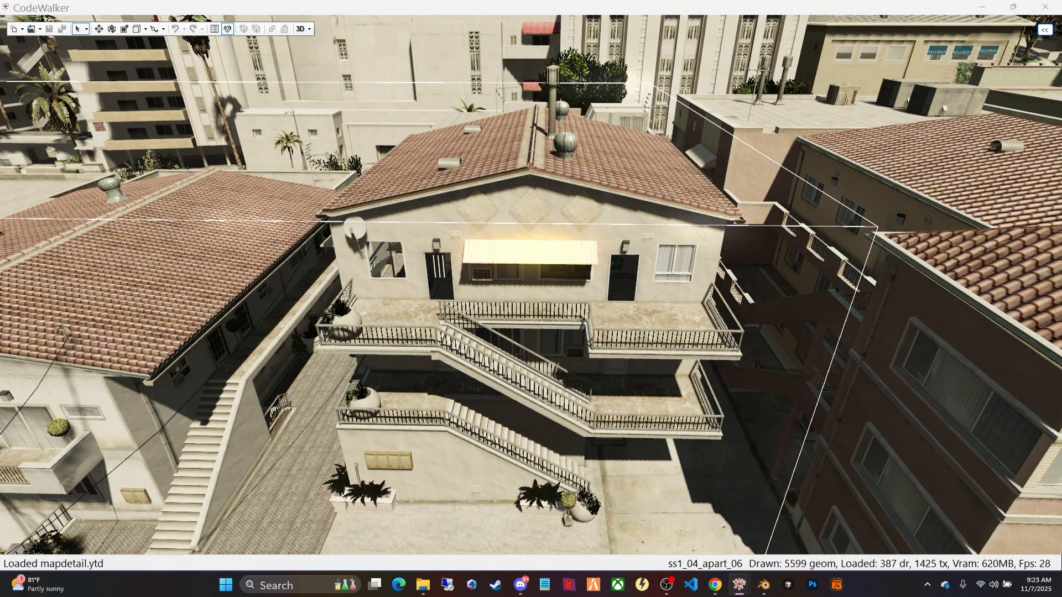
pyautogui.moveTo(493, 310); pyautogui.dragTo(495, 277)
pyautogui.press('w')
pyautogui.press('w')
pyautogui.press('s')
pyautogui.press('w')
pyautogui.press('s')
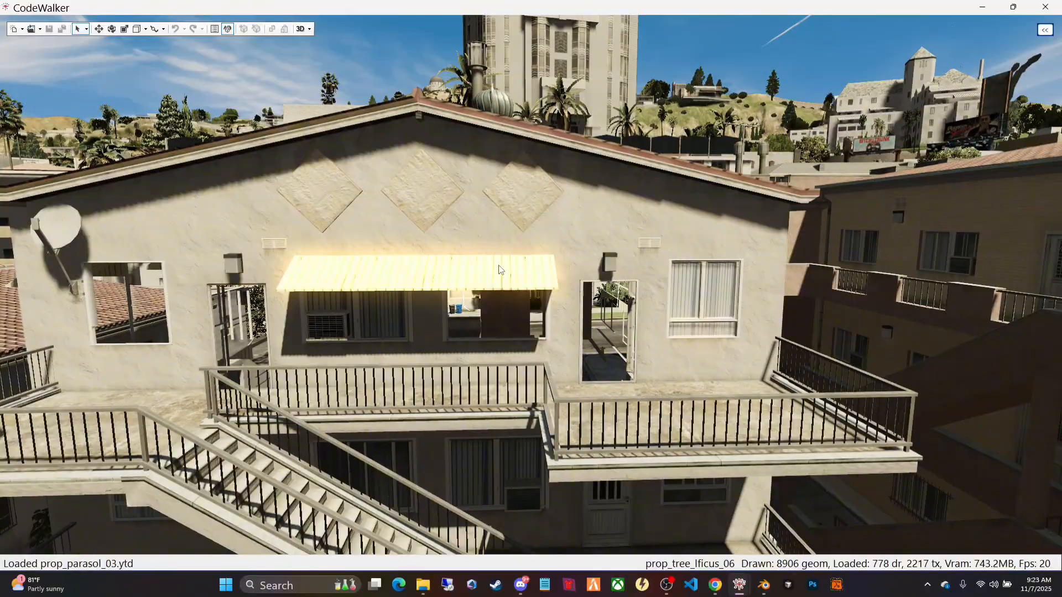
pyautogui.press('w')
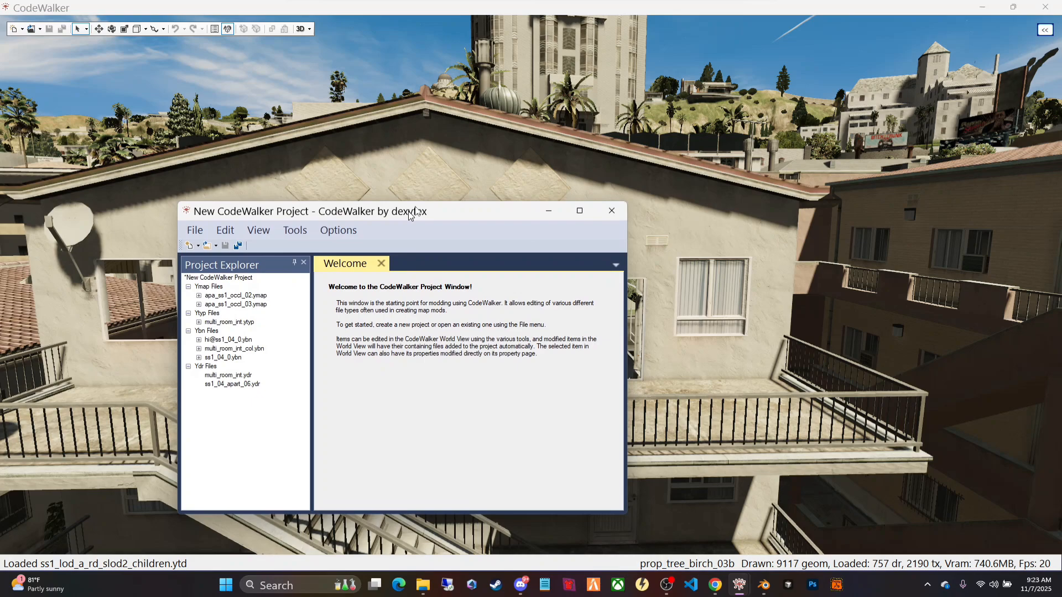
# Move the project window clear of the building's doorway, then add a new YMAP to the project and open its properties.
pyautogui.moveTo(413, 211); pyautogui.dragTo(526, 138)
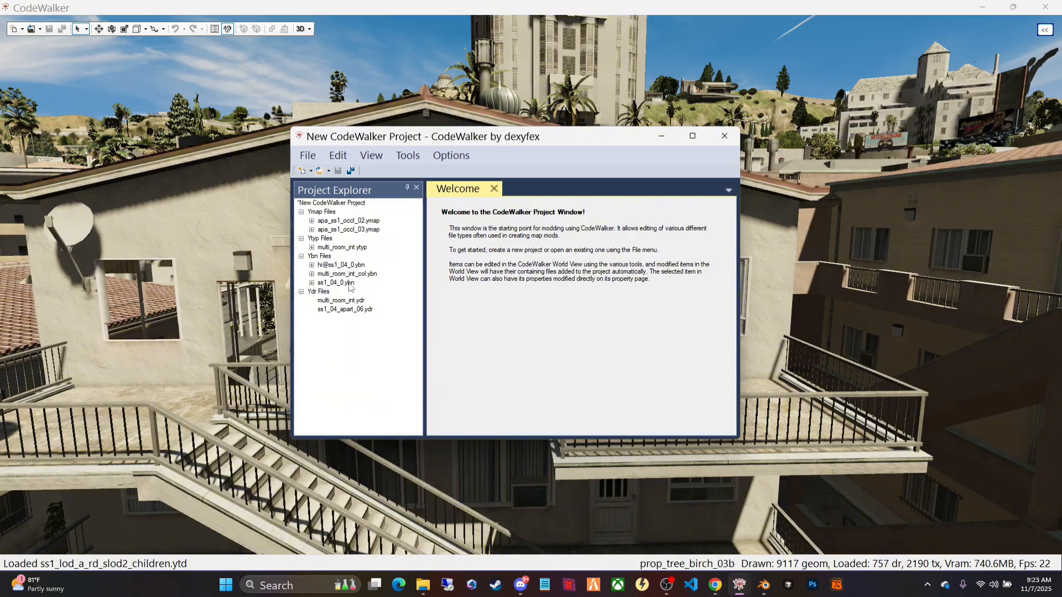
pyautogui.click(312, 171)
pyautogui.click(345, 207)
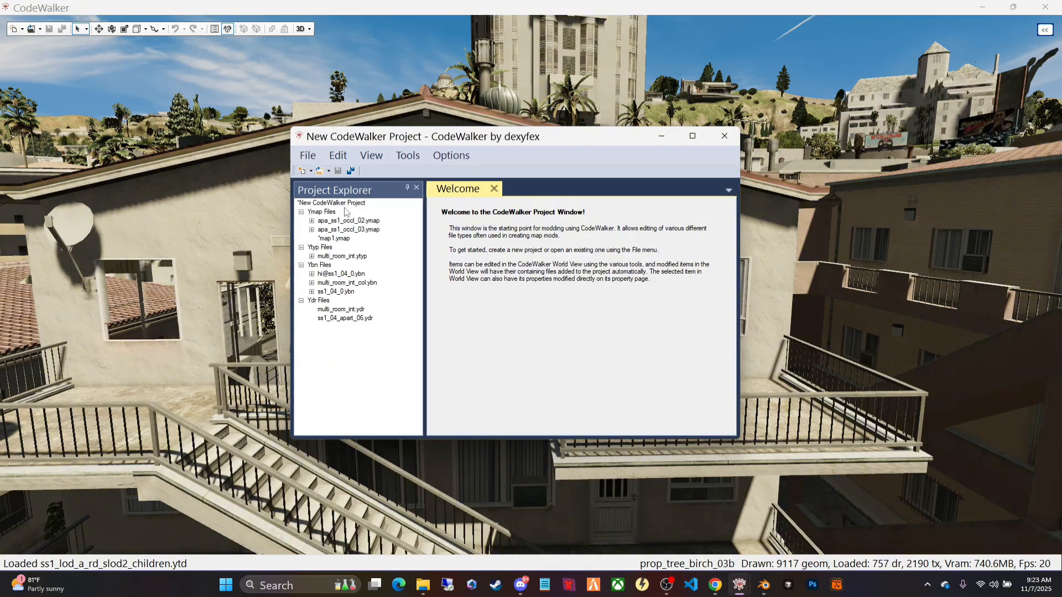
pyautogui.click(340, 239)
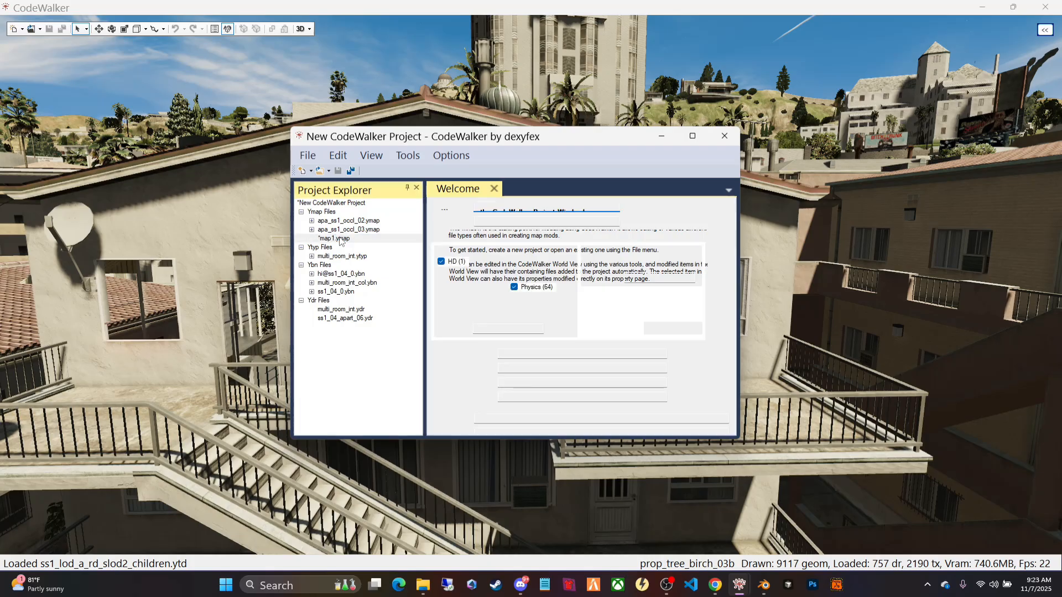
# Save the new YMAP as multi_int in the multi_room_apt stream's ymap folder.
pyautogui.click(344, 174)
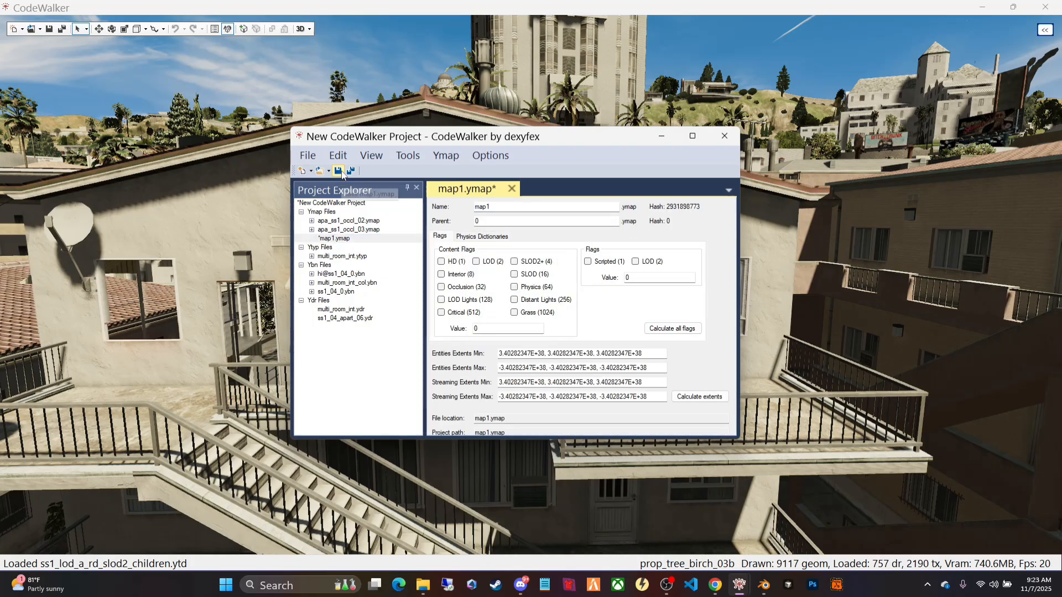
pyautogui.click(501, 324)
pyautogui.click(501, 324)
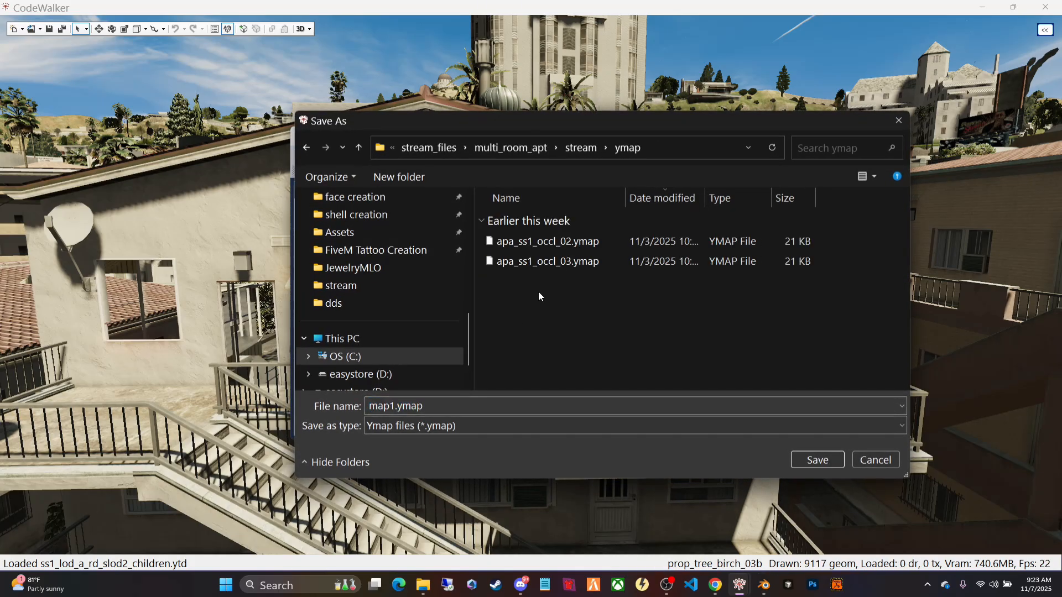
pyautogui.moveTo(430, 407); pyautogui.dragTo(347, 408)
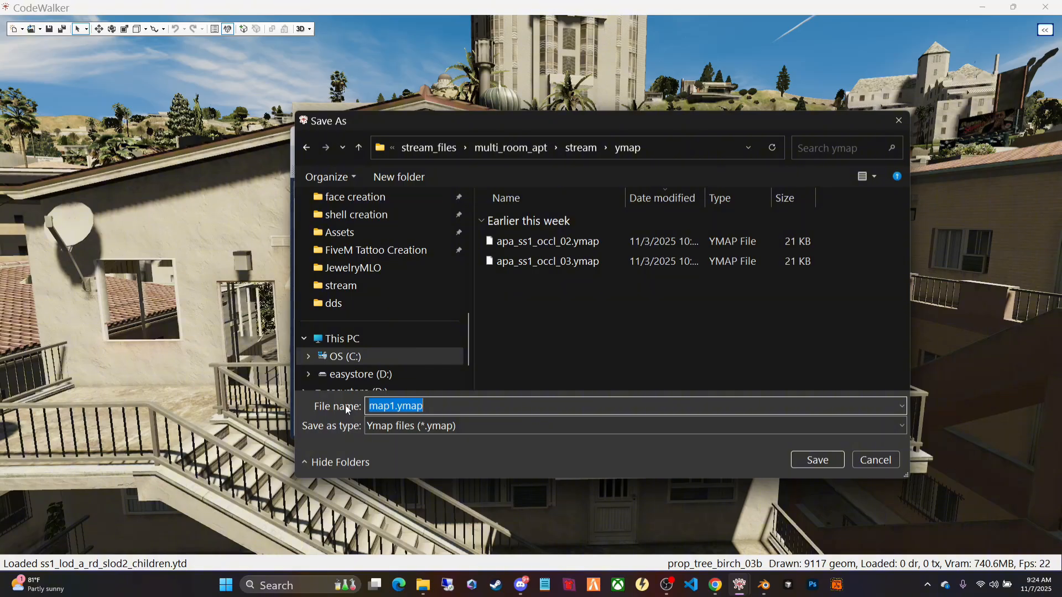
pyautogui.write('multi_int')
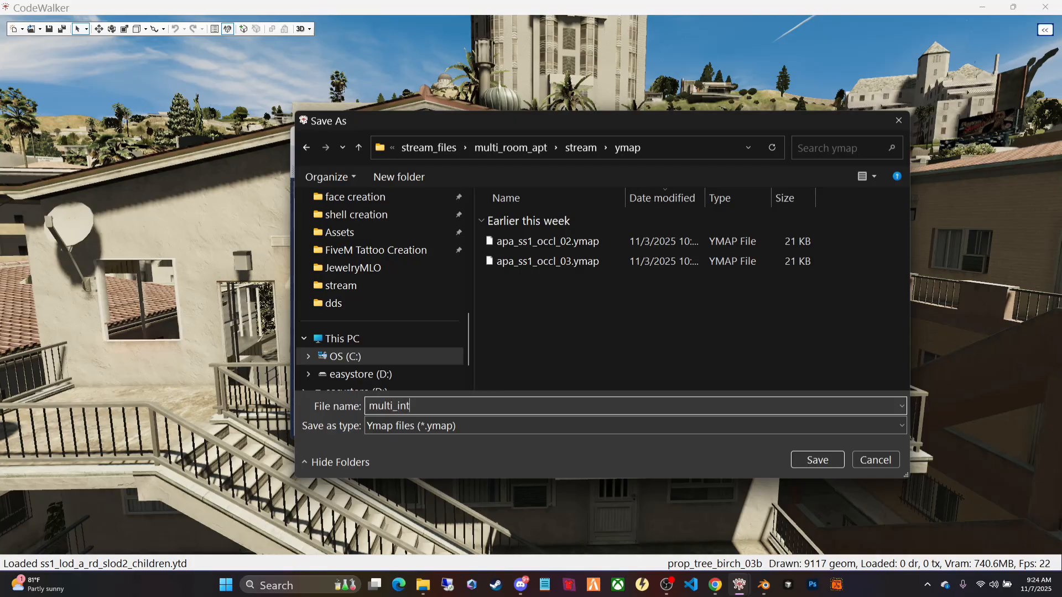
pyautogui.press('Return')
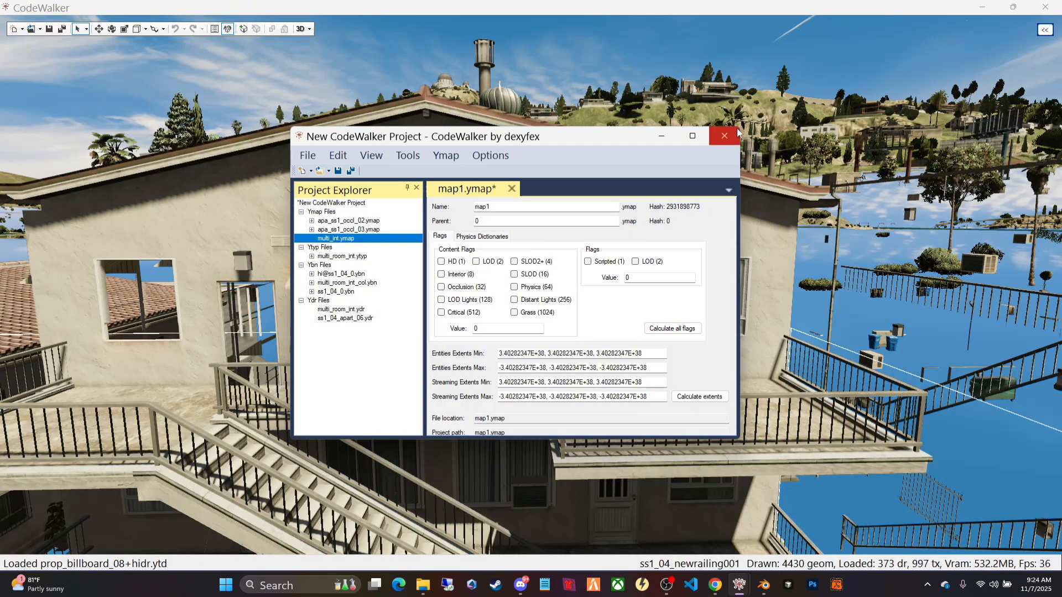
# Close the project without saving, reopen the multi_room_apt stream folder as a project, and select multi_int.ymap.
pyautogui.click(735, 131)
pyautogui.click(539, 340)
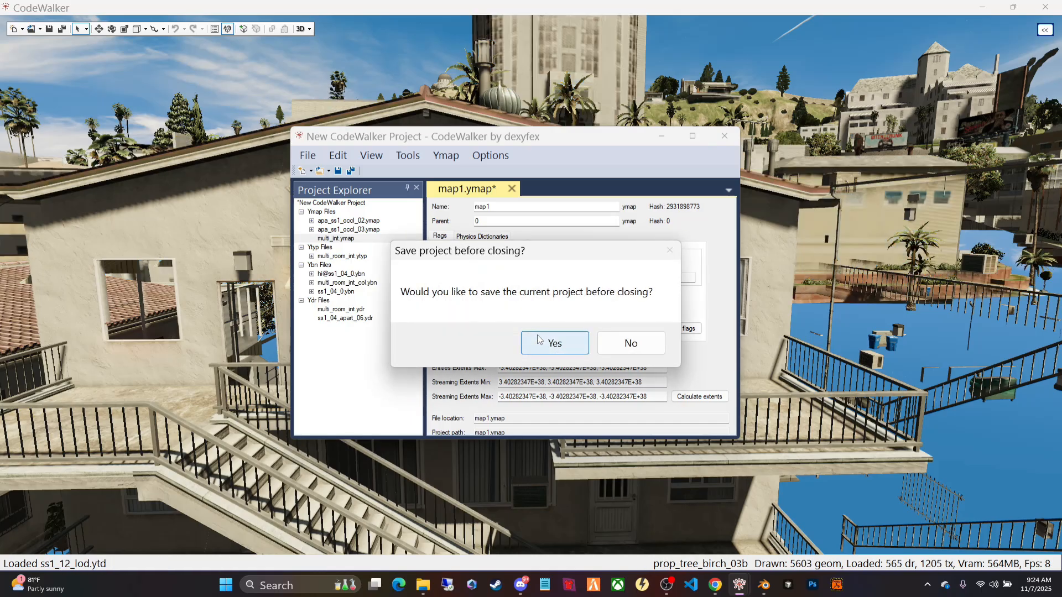
pyautogui.click(627, 343)
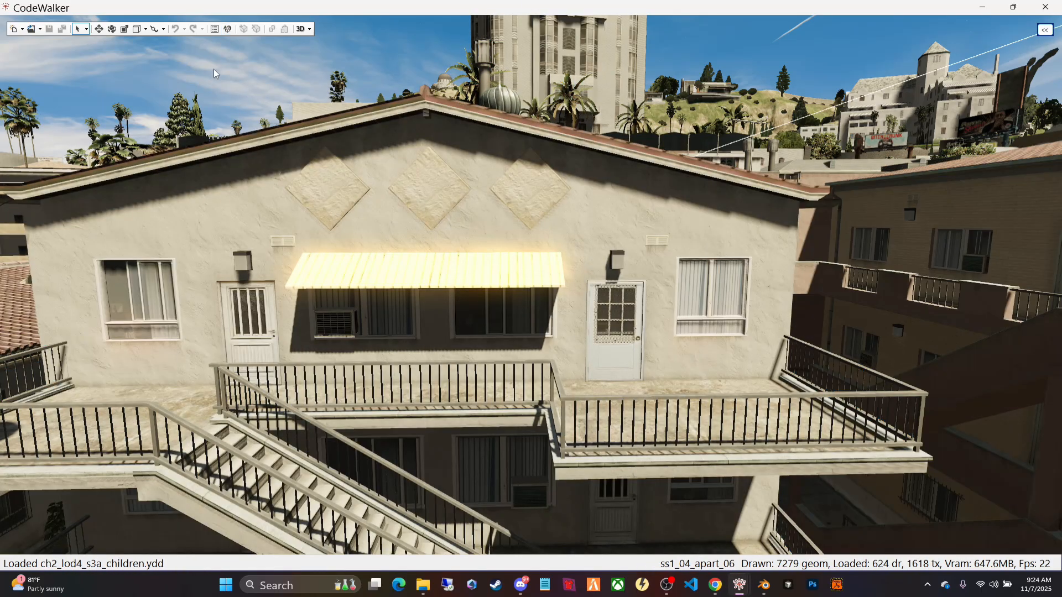
pyautogui.click(34, 29)
pyautogui.click(53, 80)
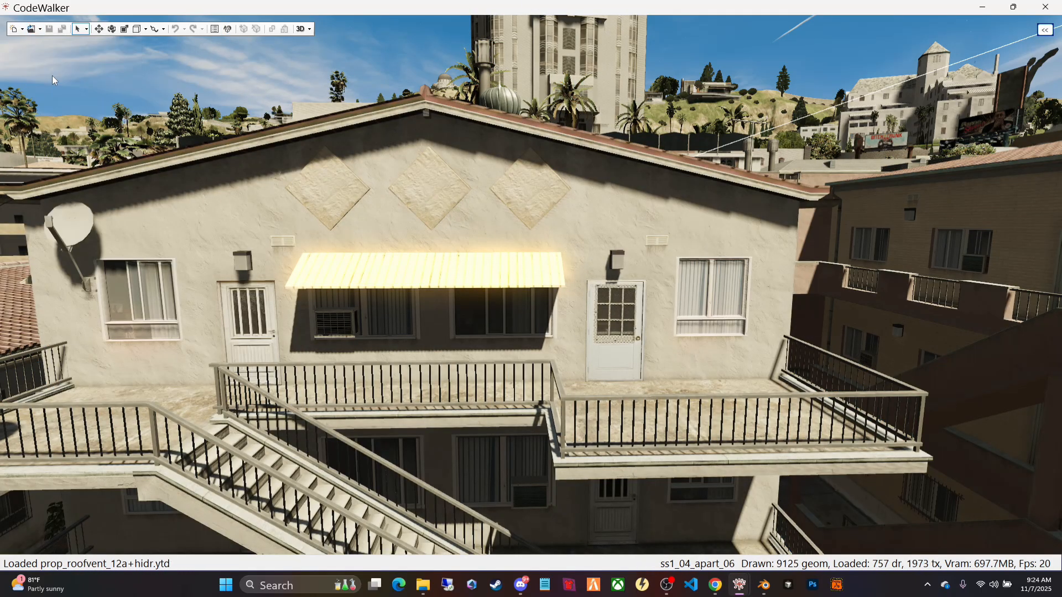
pyautogui.click(582, 147)
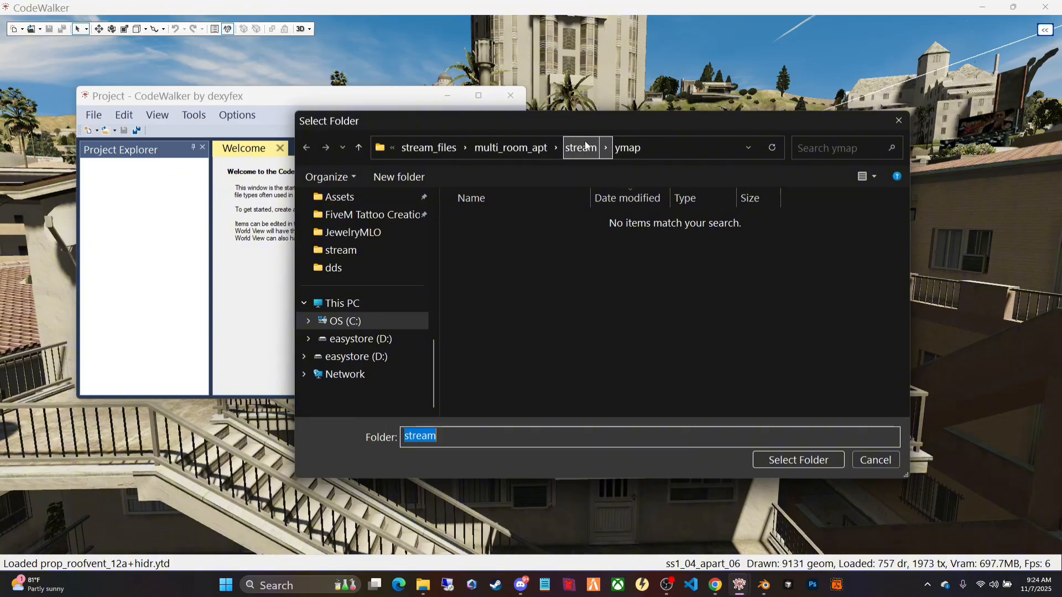
pyautogui.click(775, 459)
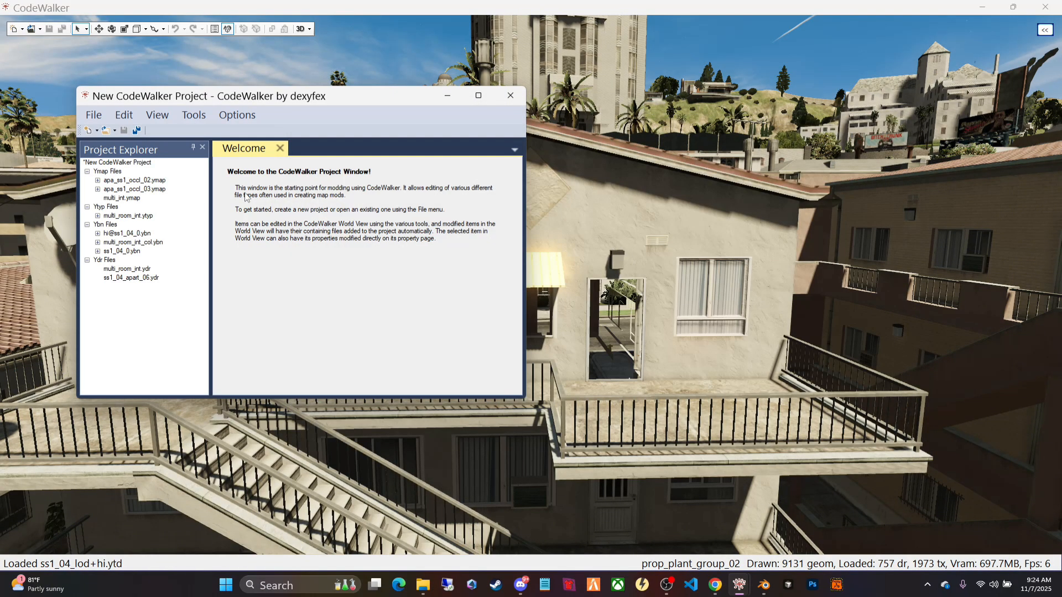
pyautogui.click(138, 198)
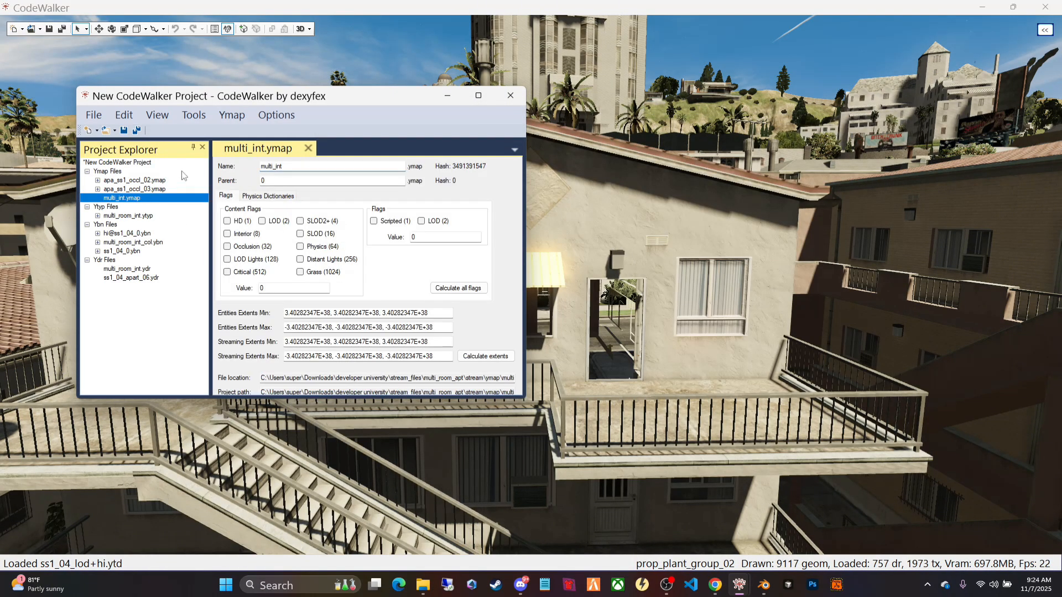
# Copy the name multi_room_int_col from the collision file in the stream's ybn folder, leaving the file name as it is.
pyautogui.click(230, 117)
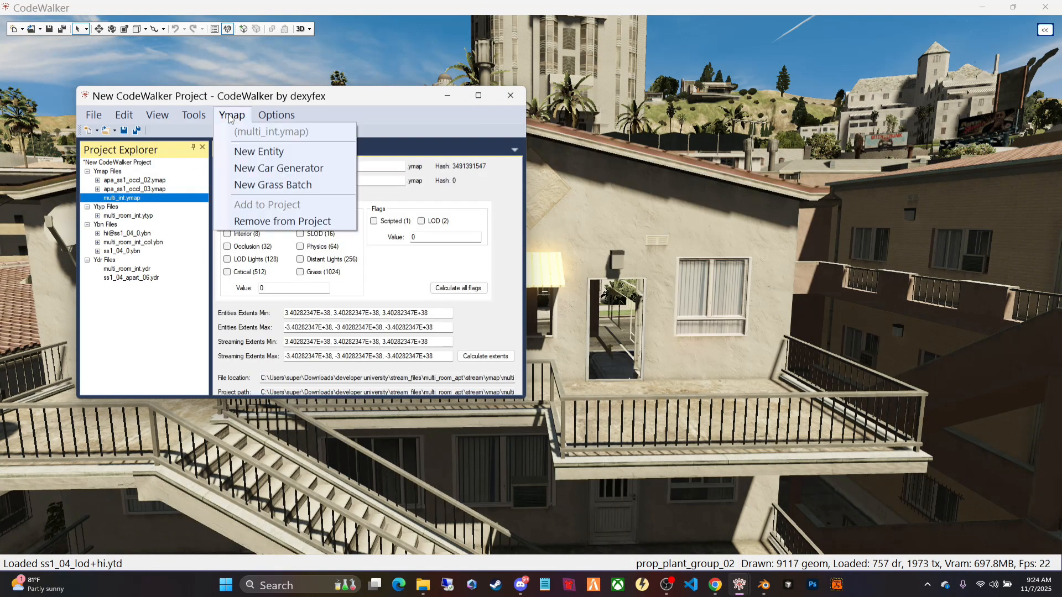
pyautogui.click(192, 345)
pyautogui.click(423, 585)
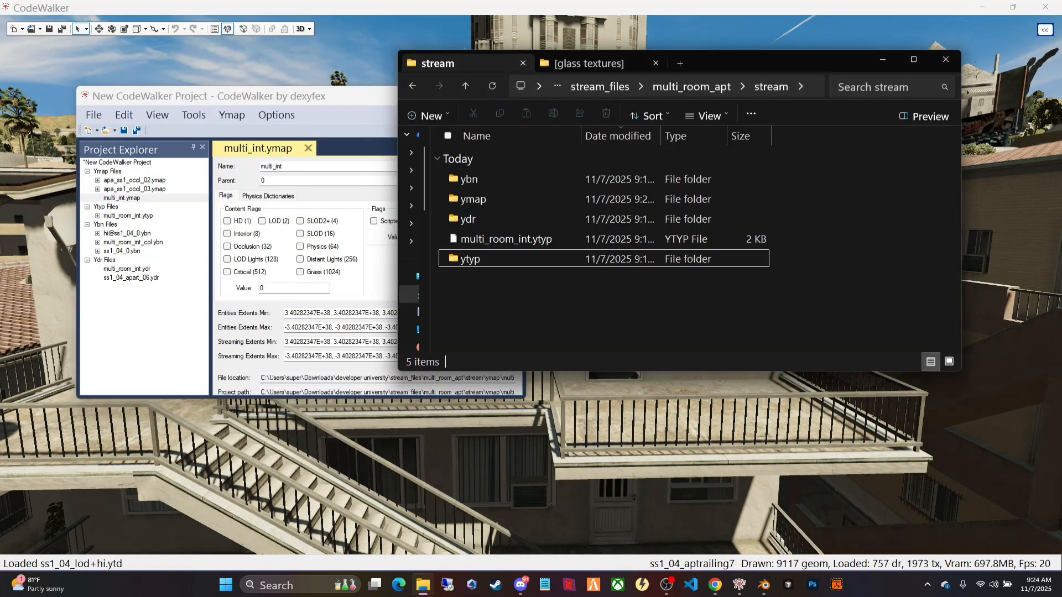
pyautogui.doubleClick(452, 185)
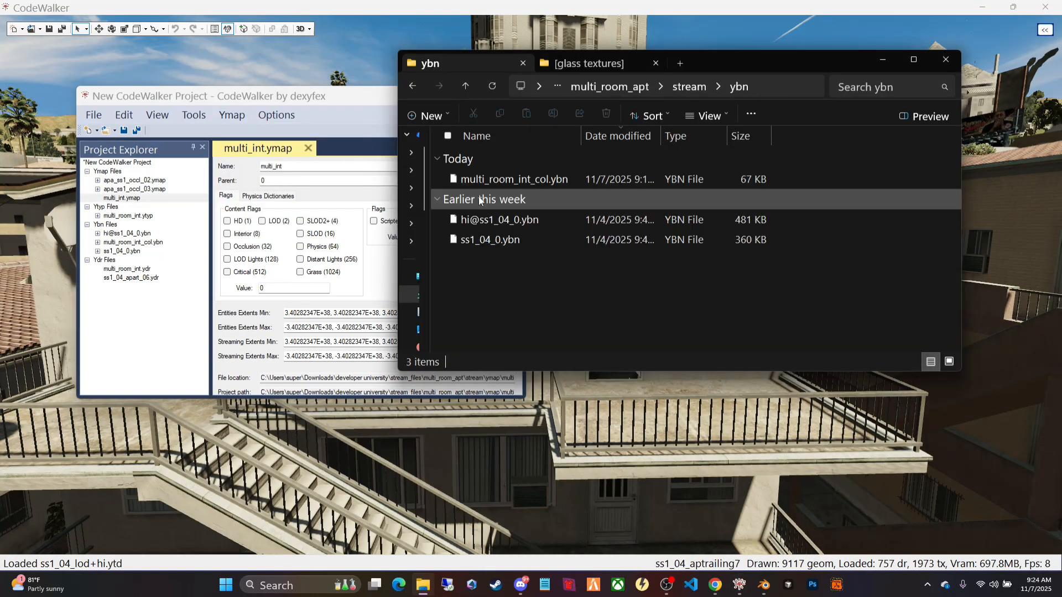
pyautogui.rightClick(502, 186)
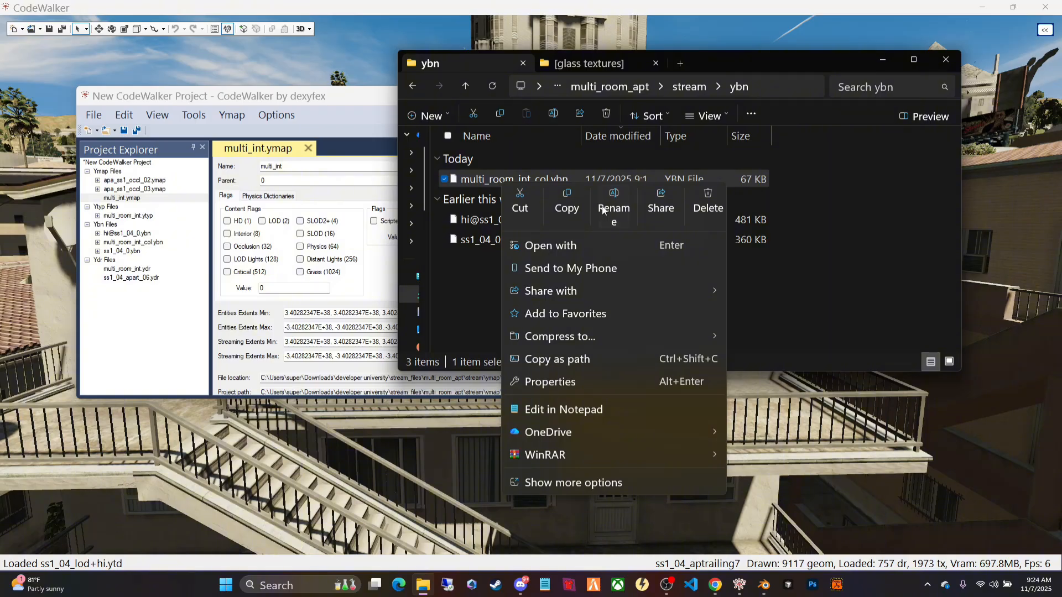
pyautogui.click(603, 209)
pyautogui.rightClick(488, 182)
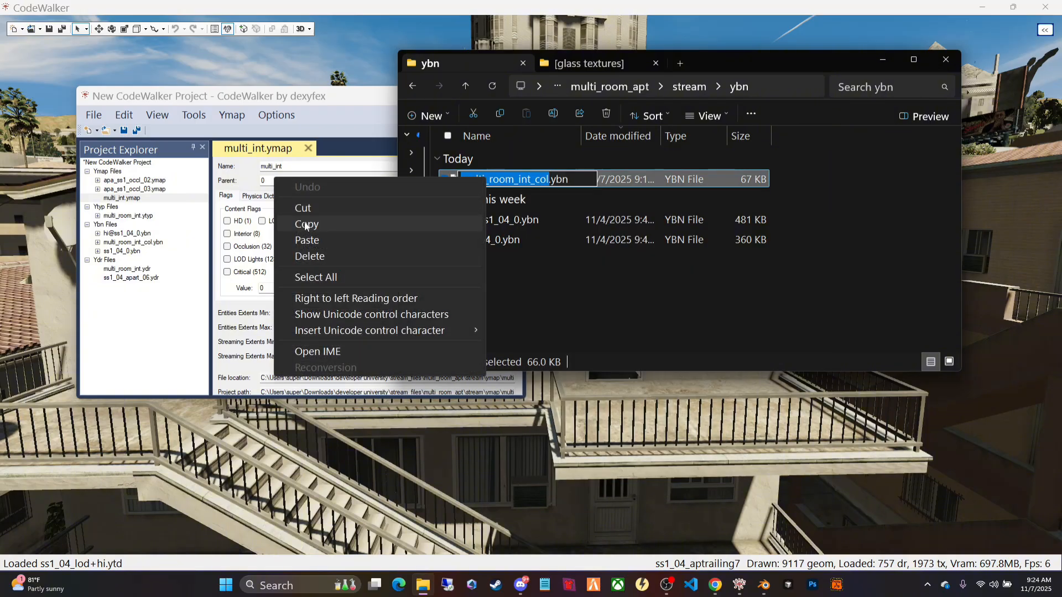
pyautogui.click(364, 225)
pyautogui.click(523, 291)
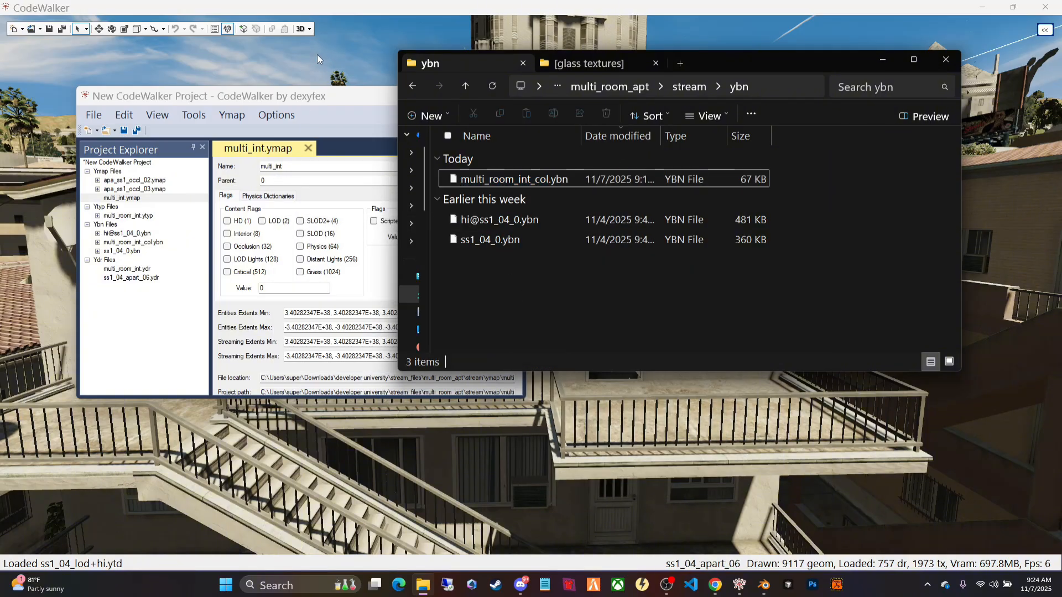
# Add a new entity to multi_int.ymap and set its archetype to multi_room_int_col.
pyautogui.click(310, 96)
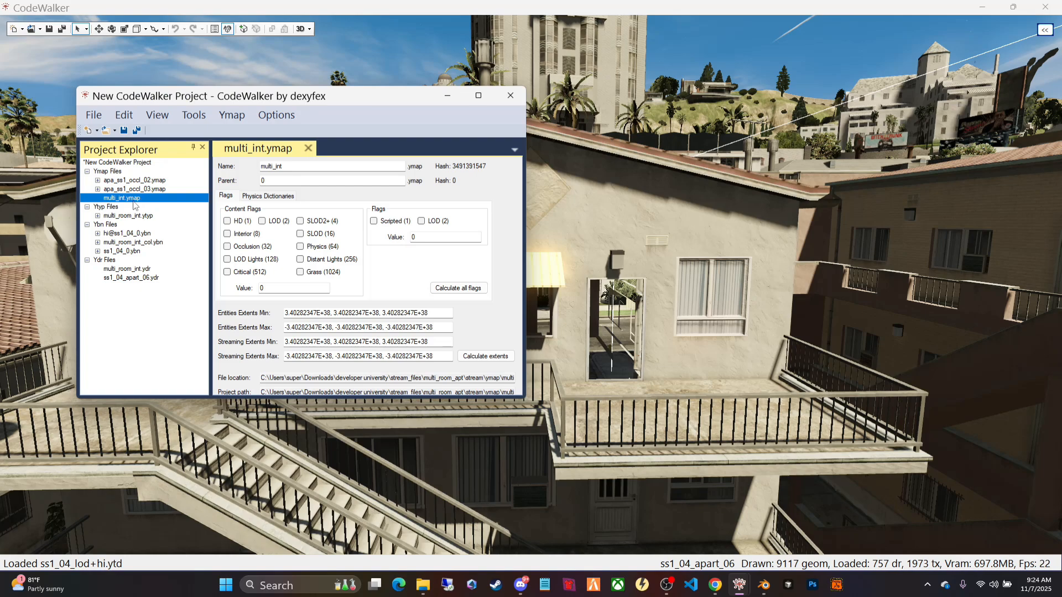
pyautogui.moveTo(254, 99); pyautogui.dragTo(447, 124)
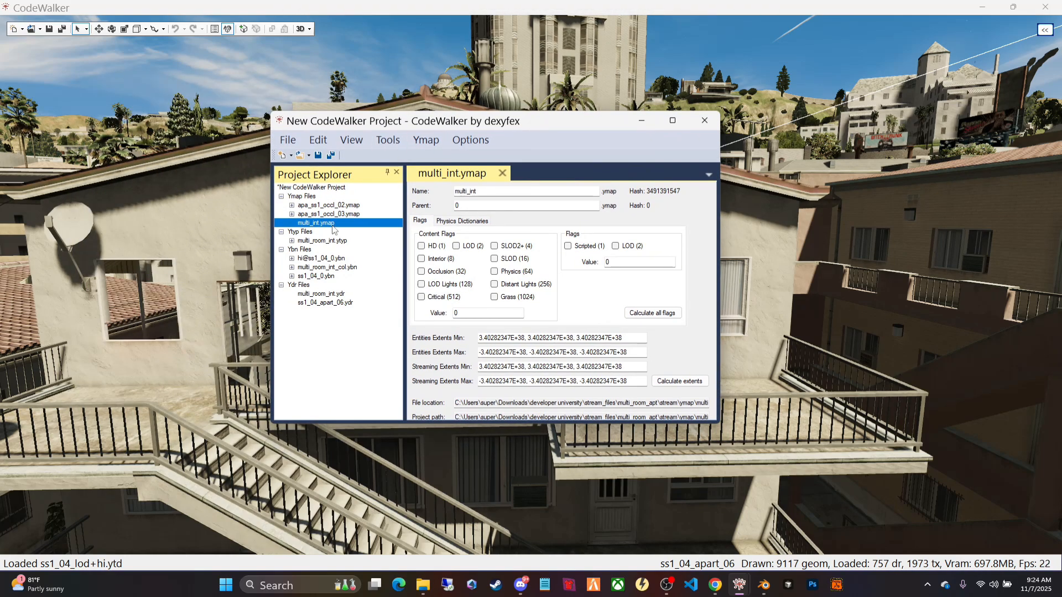
pyautogui.click(429, 142)
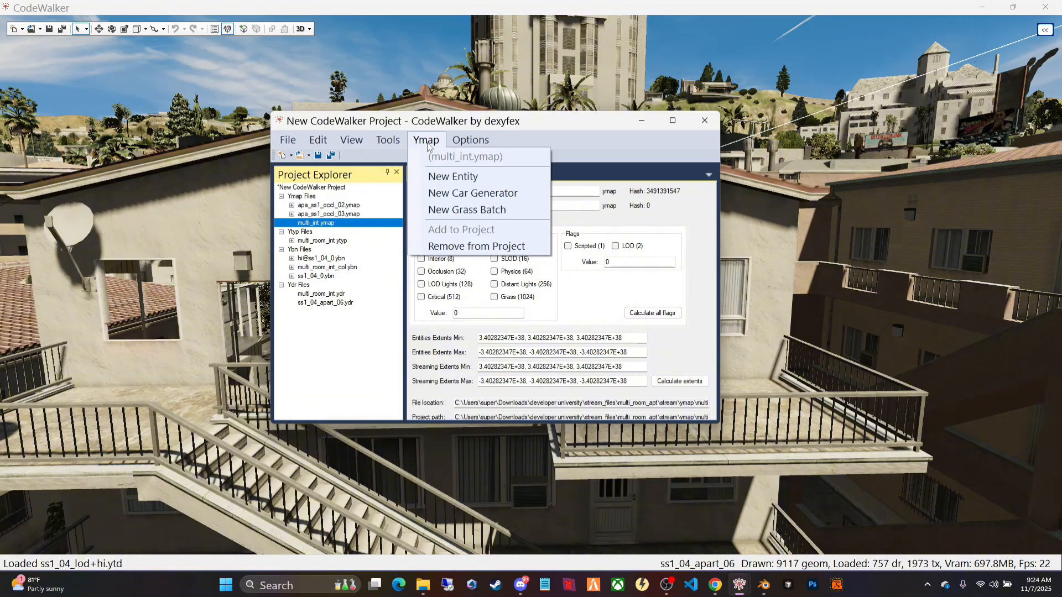
pyautogui.click(471, 177)
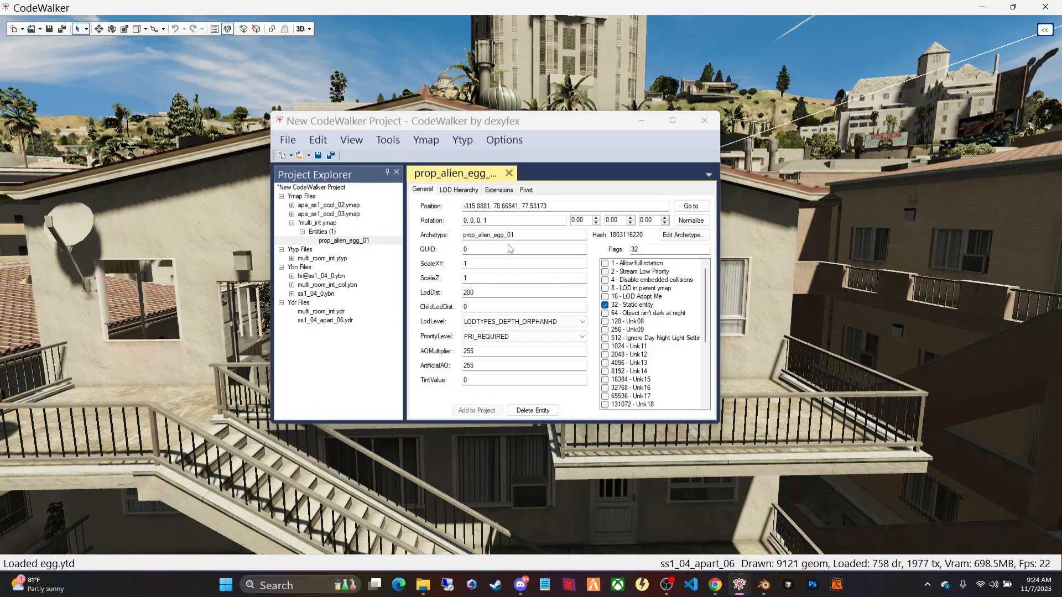
pyautogui.click(518, 236)
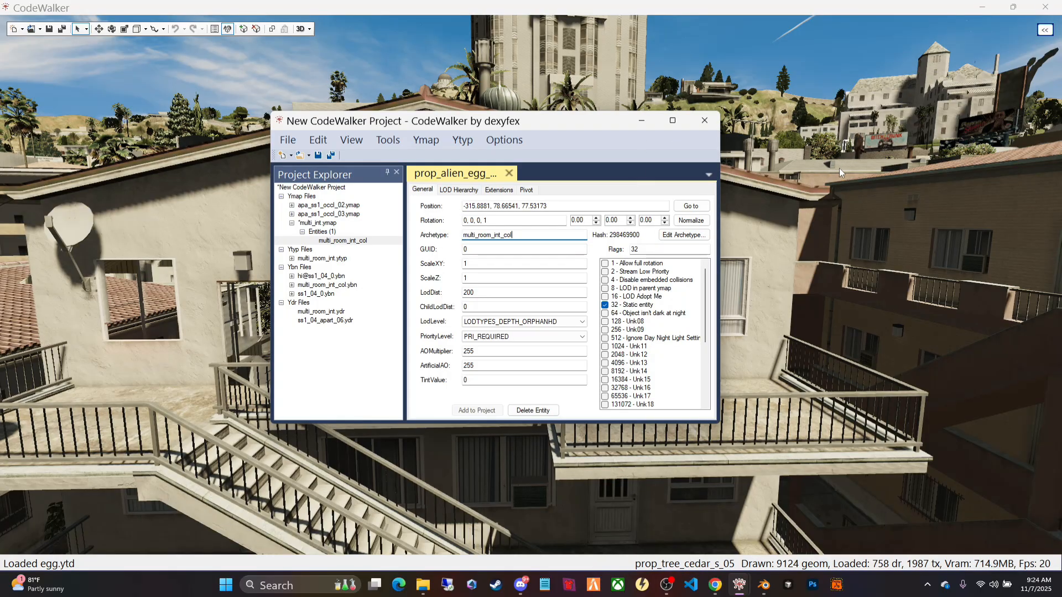
# Move the project window aside and shift the apartment interior along the X axis until it sits above the yellow-awning building.
pyautogui.moveTo(839, 170); pyautogui.dragTo(854, 208)
pyautogui.press('s')
pyautogui.press('s')
pyautogui.press('w')
pyautogui.press('s')
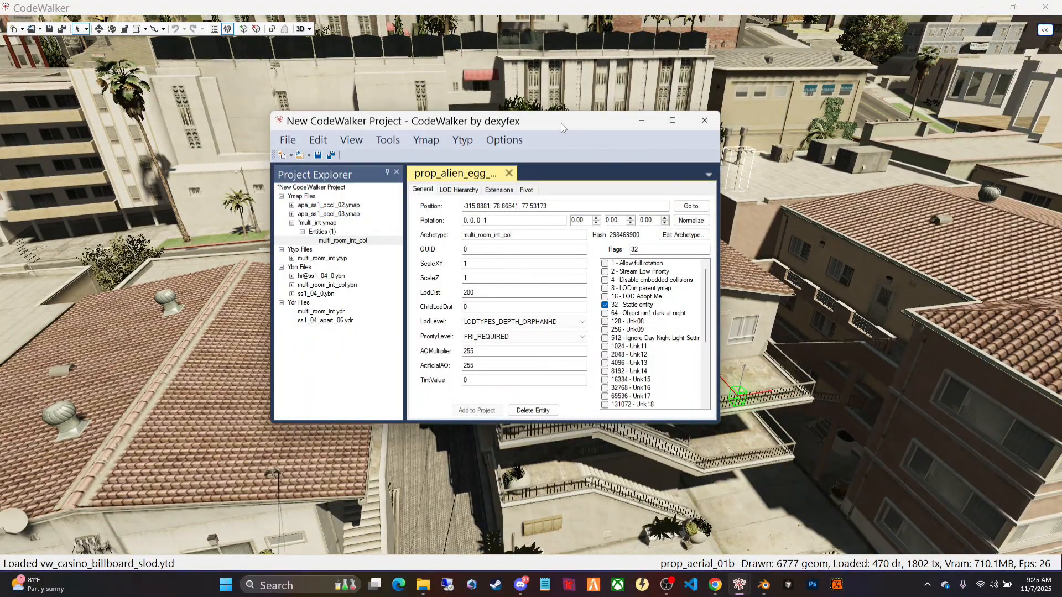
pyautogui.moveTo(561, 124); pyautogui.dragTo(1, 138)
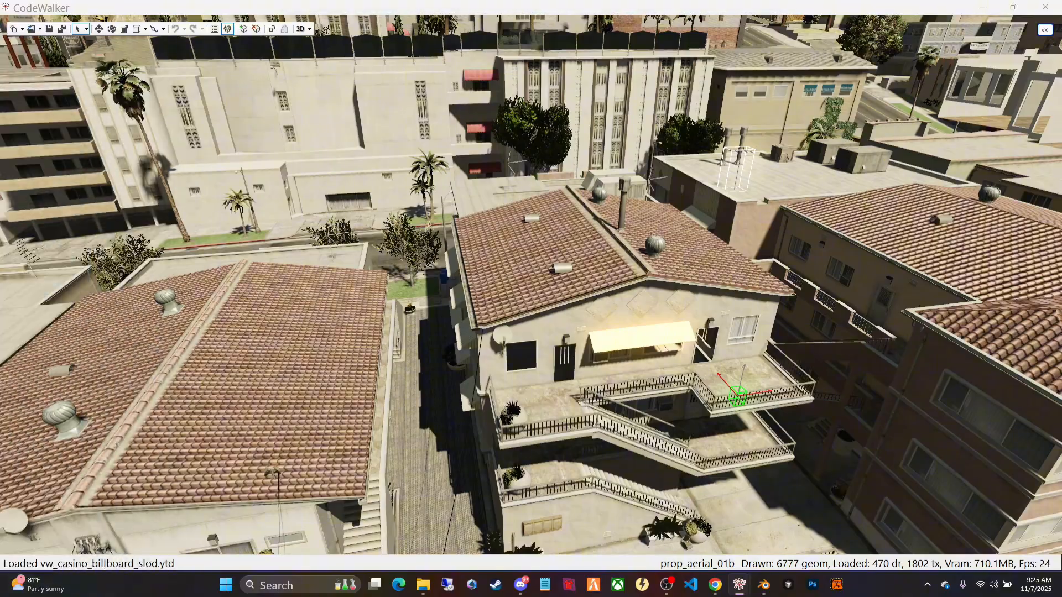
pyautogui.moveTo(613, 296); pyautogui.dragTo(575, 278)
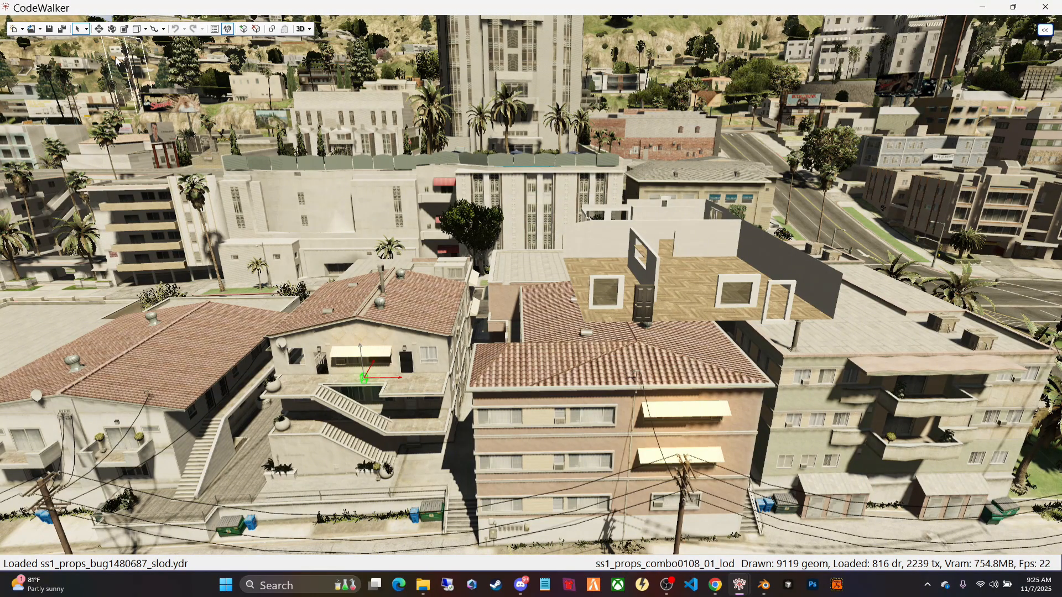
pyautogui.click(99, 31)
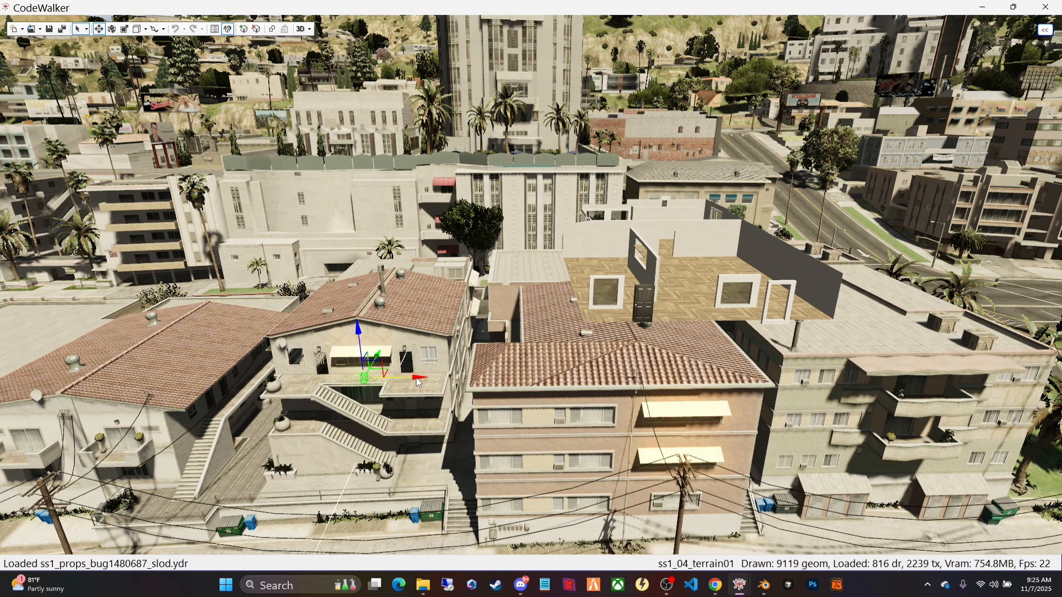
pyautogui.moveTo(417, 382); pyautogui.dragTo(126, 352)
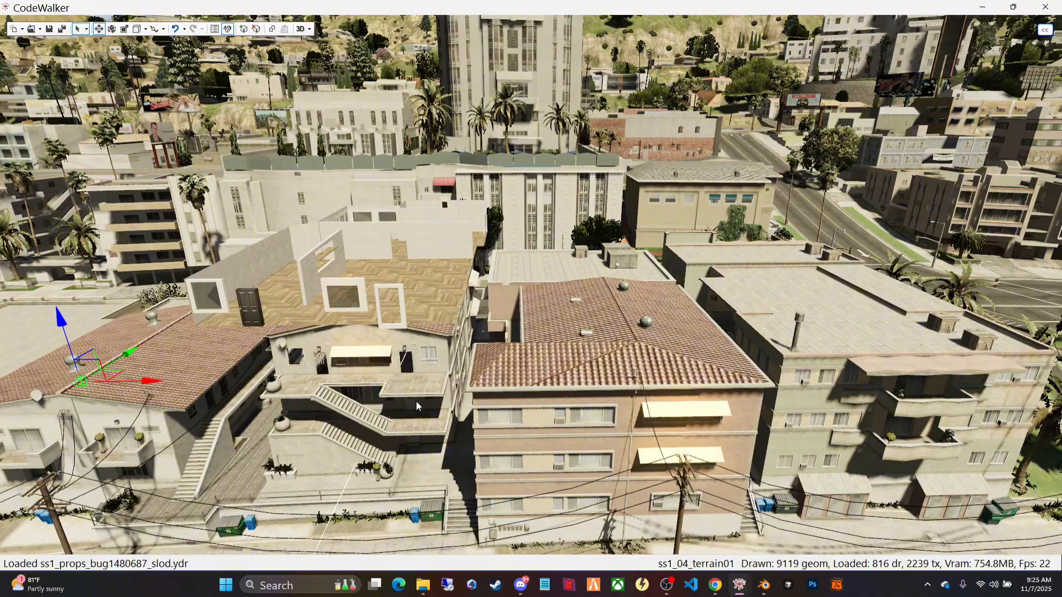
# Shift the interior along the Y axis toward the street behind the yellow-awning building.
pyautogui.moveTo(416, 400); pyautogui.dragTo(529, 426)
pyautogui.press('w')
pyautogui.press('s')
pyautogui.press('w')
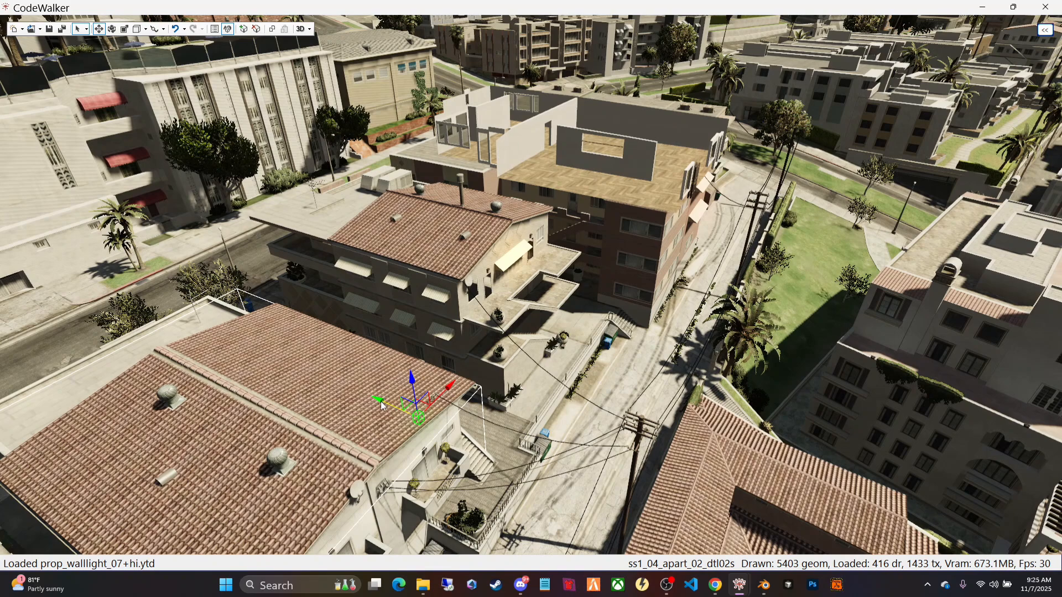
pyautogui.moveTo(381, 407); pyautogui.dragTo(174, 320)
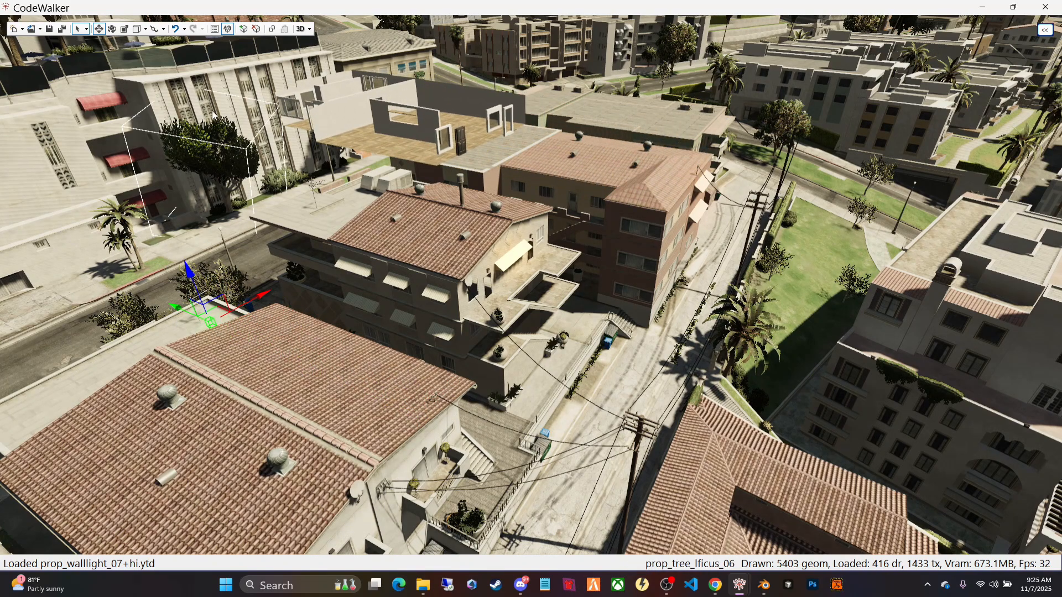
# Turn rotation snapping off for the world view's transform tools.
pyautogui.click(164, 31)
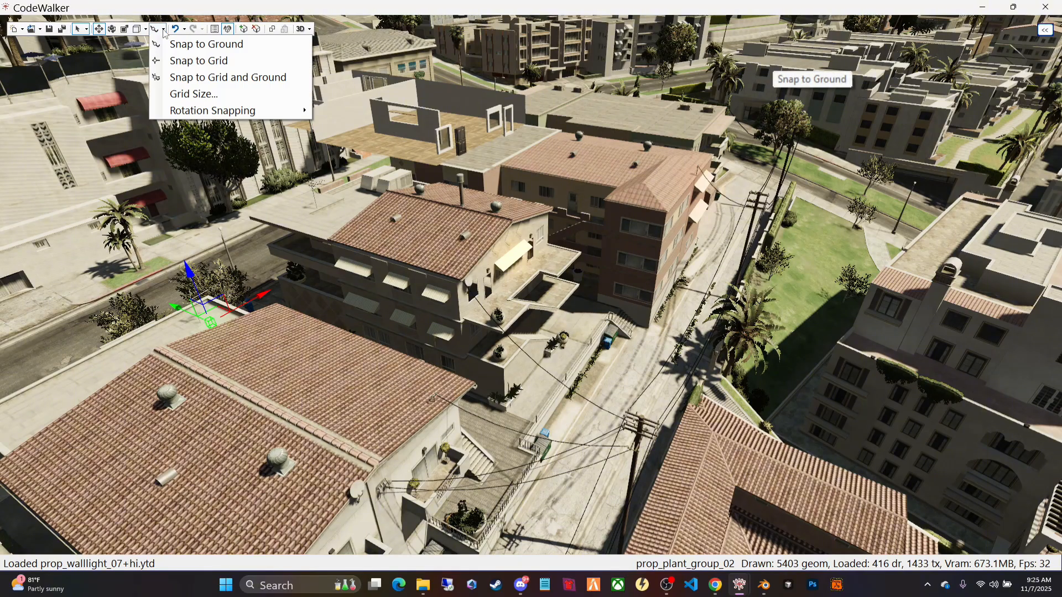
pyautogui.moveTo(232, 111)
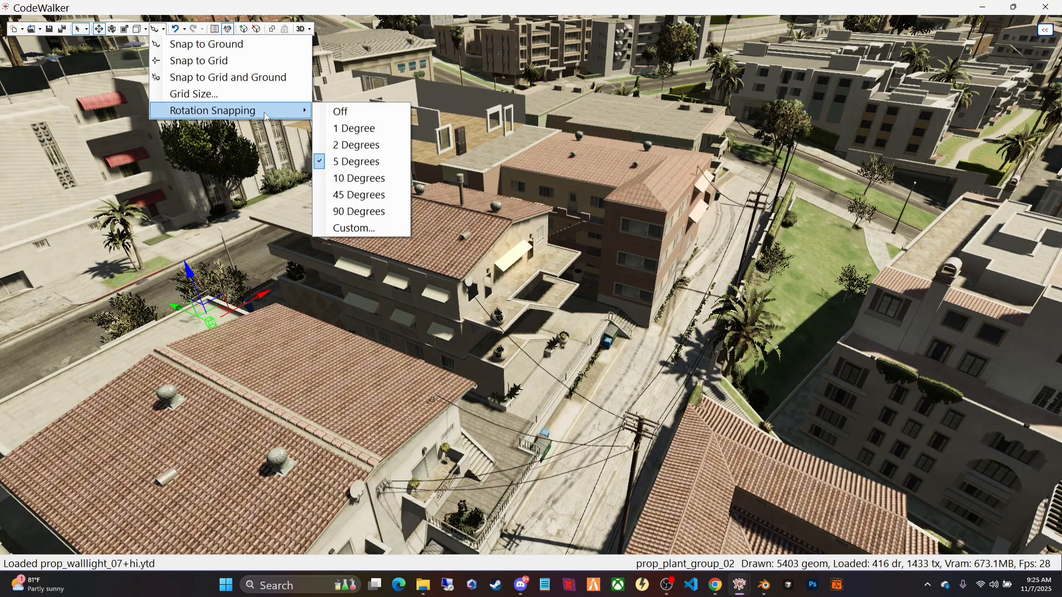
pyautogui.click(334, 113)
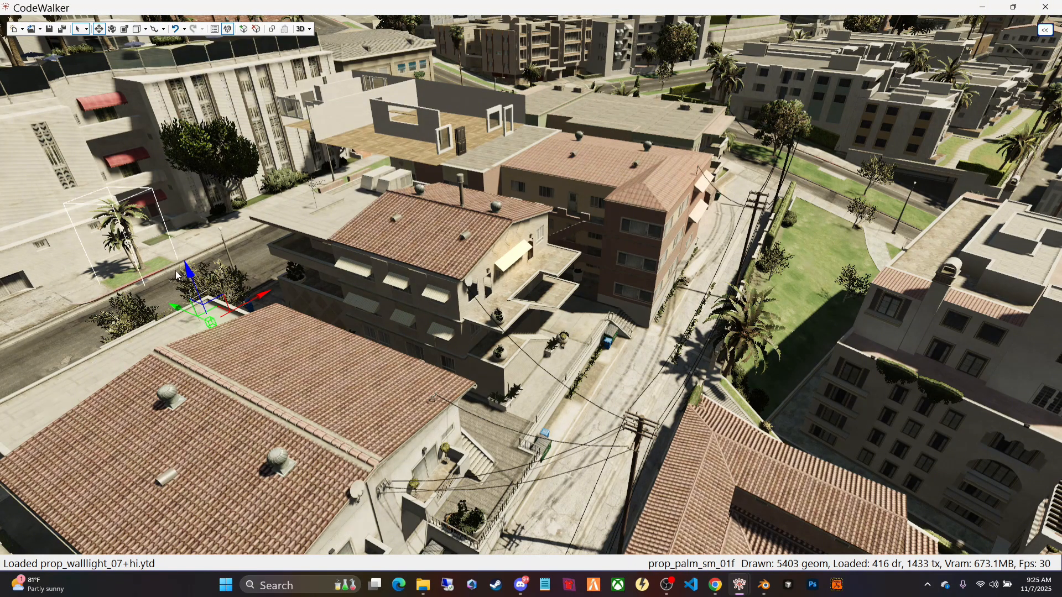
# Lower the apartment interior along the Z axis and rotate it slightly about the vertical axis to line up with the yellow-awning building.
pyautogui.moveTo(191, 277); pyautogui.dragTo(200, 313)
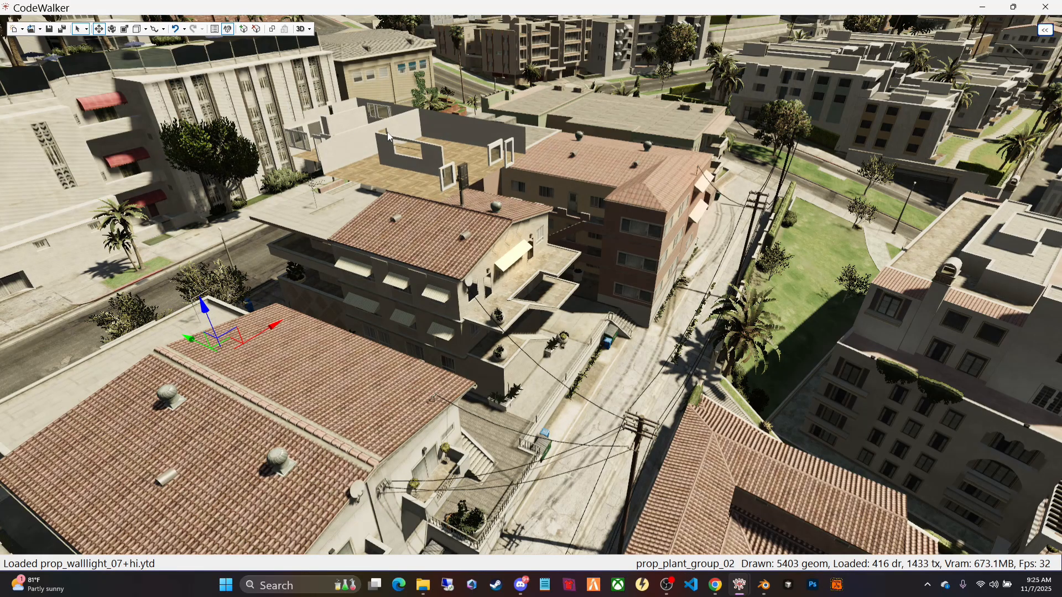
pyautogui.click(111, 29)
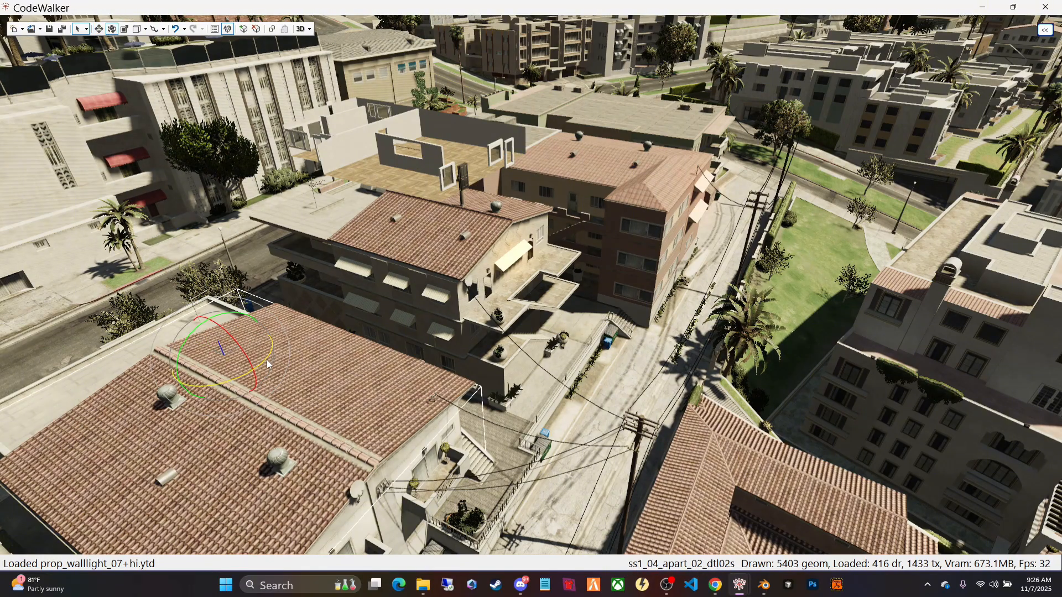
pyautogui.moveTo(268, 357); pyautogui.dragTo(273, 355)
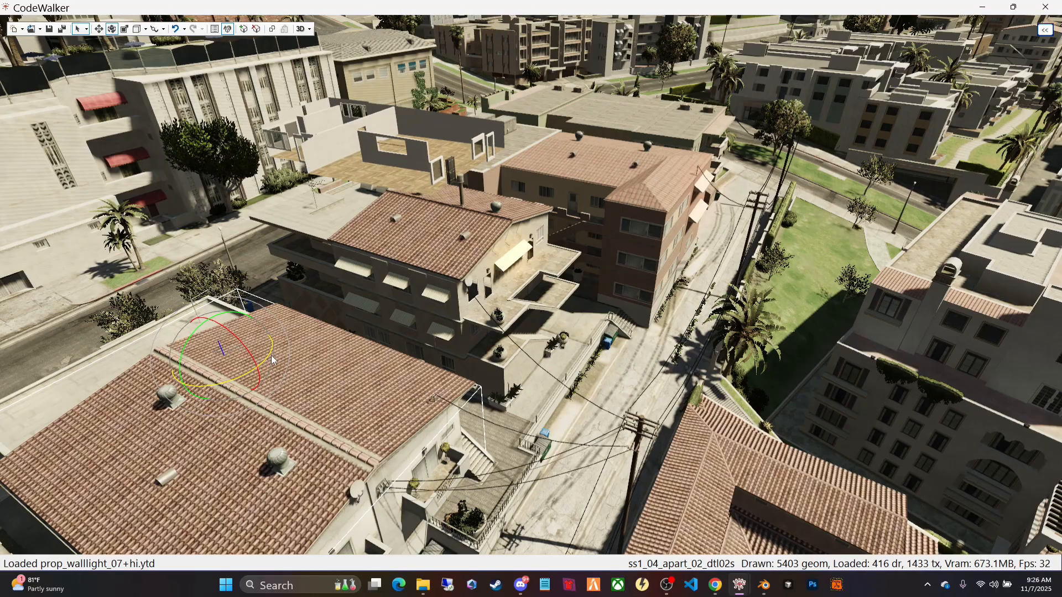
# Return to the move tool and lower the interior further along the Z axis into the yellow-awning building's roof.
pyautogui.click(99, 29)
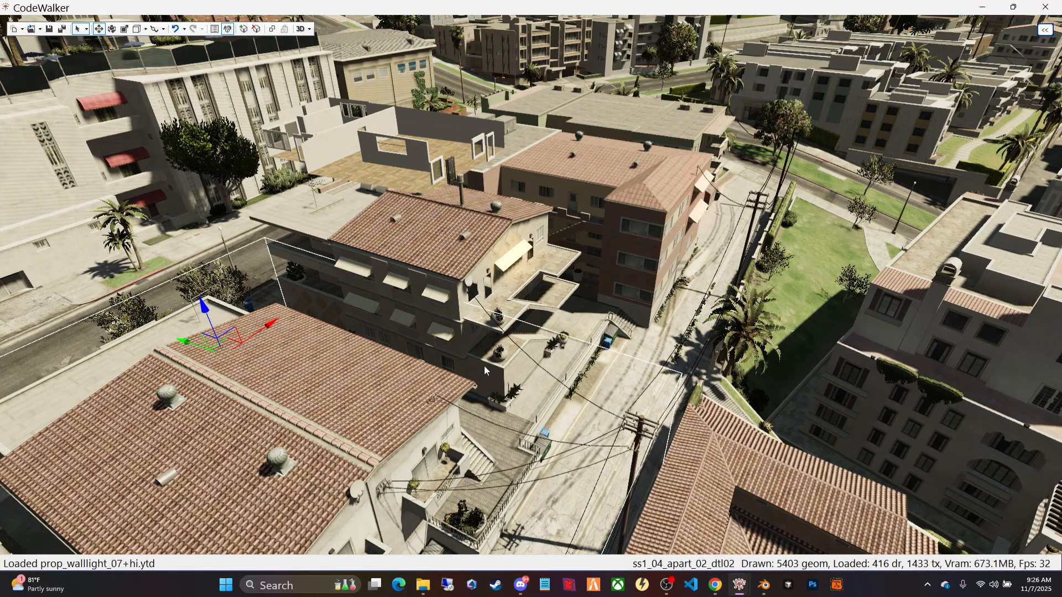
pyautogui.moveTo(761, 247); pyautogui.dragTo(677, 214)
pyautogui.press('w')
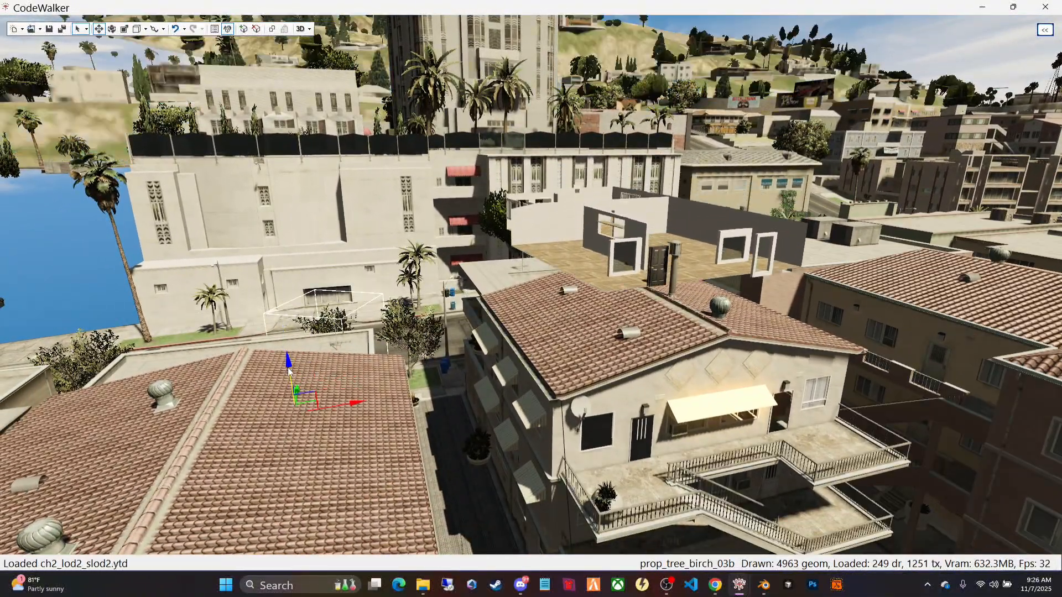
pyautogui.moveTo(290, 354); pyautogui.dragTo(298, 427)
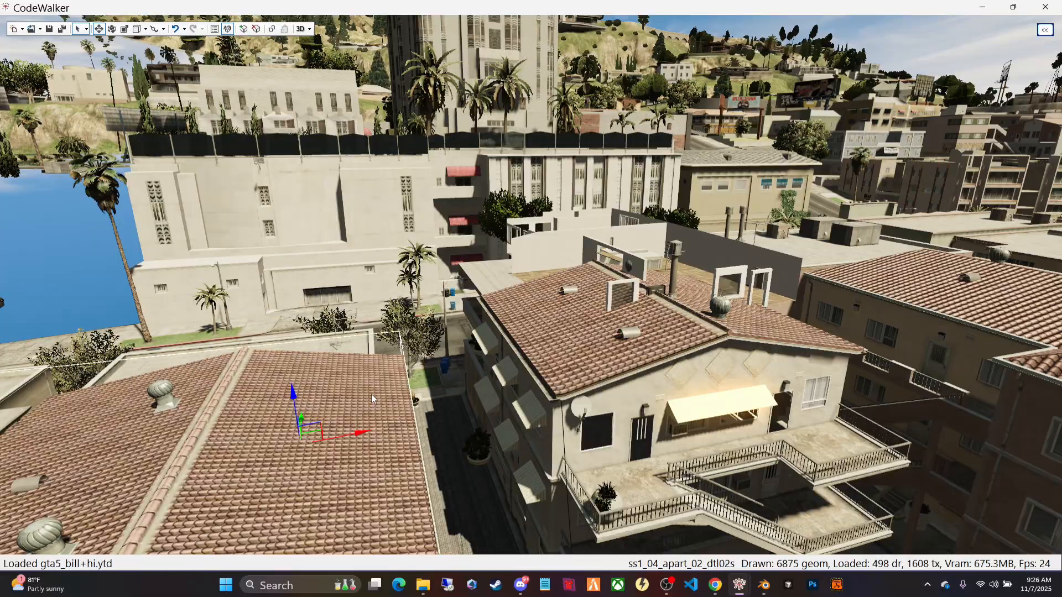
# Shift the interior along the Y axis away from the street and lower it fully inside the yellow-awning building.
pyautogui.moveTo(371, 394); pyautogui.dragTo(520, 429)
pyautogui.press('s')
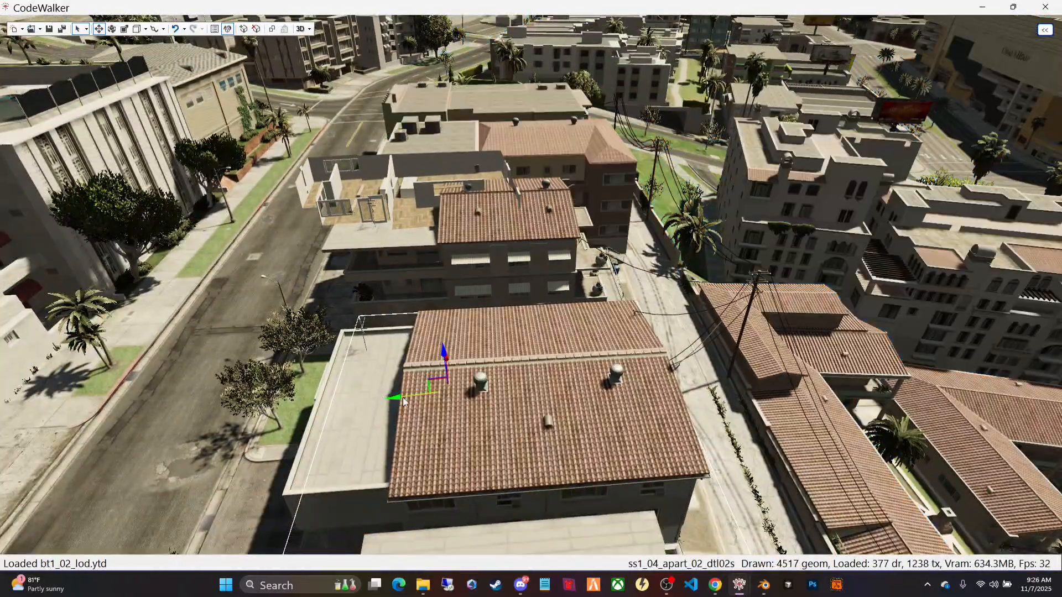
pyautogui.moveTo(400, 402); pyautogui.dragTo(453, 375)
pyautogui.moveTo(519, 343); pyautogui.dragTo(519, 361)
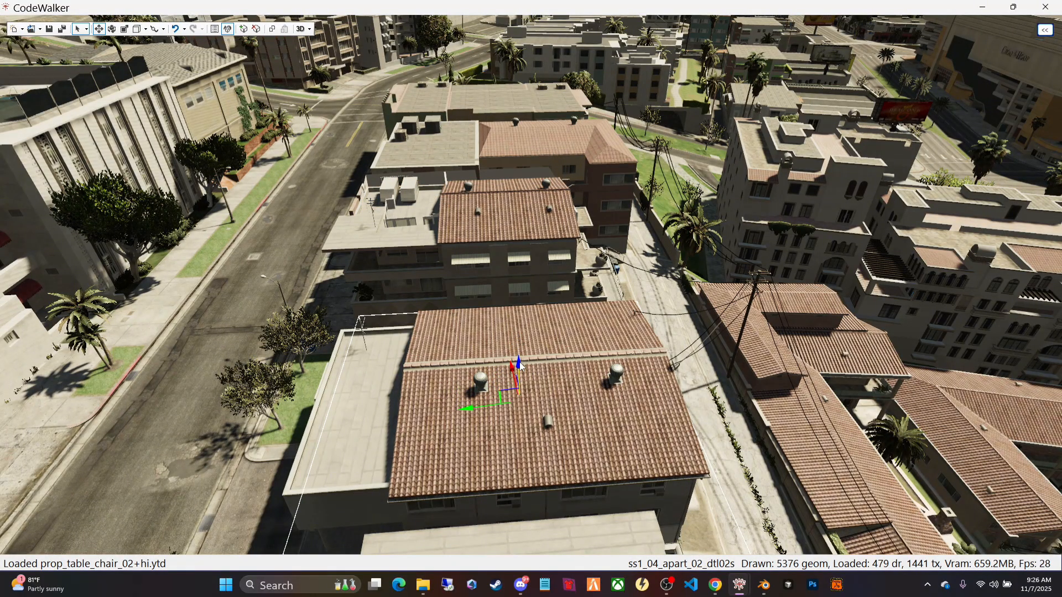
# Fine-tune the interior's rotation about the vertical axis, nudge it back along the Y axis, and lower it slightly.
pyautogui.click(112, 29)
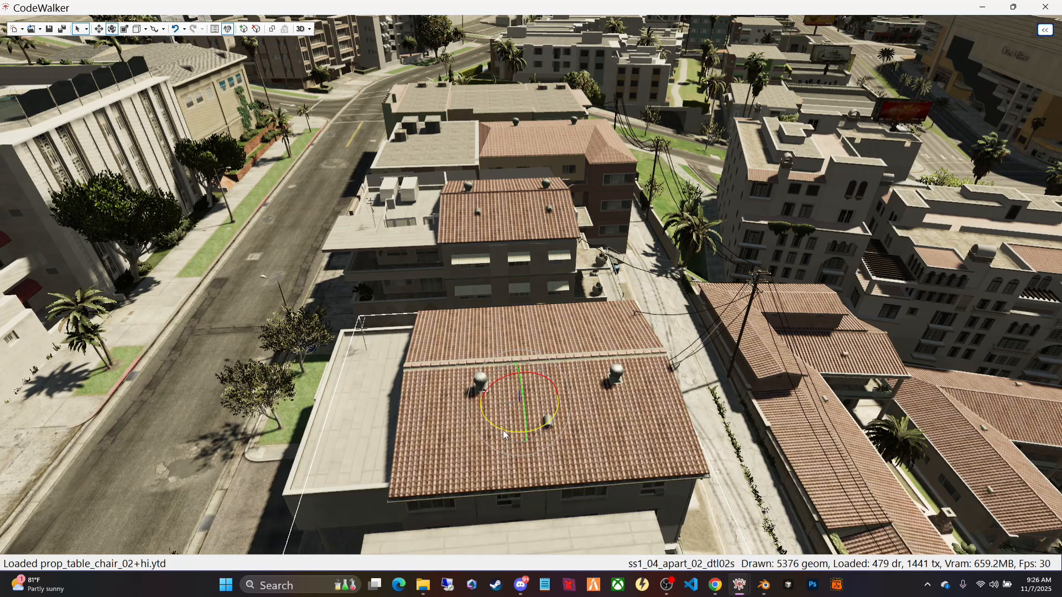
pyautogui.moveTo(505, 435); pyautogui.dragTo(500, 431)
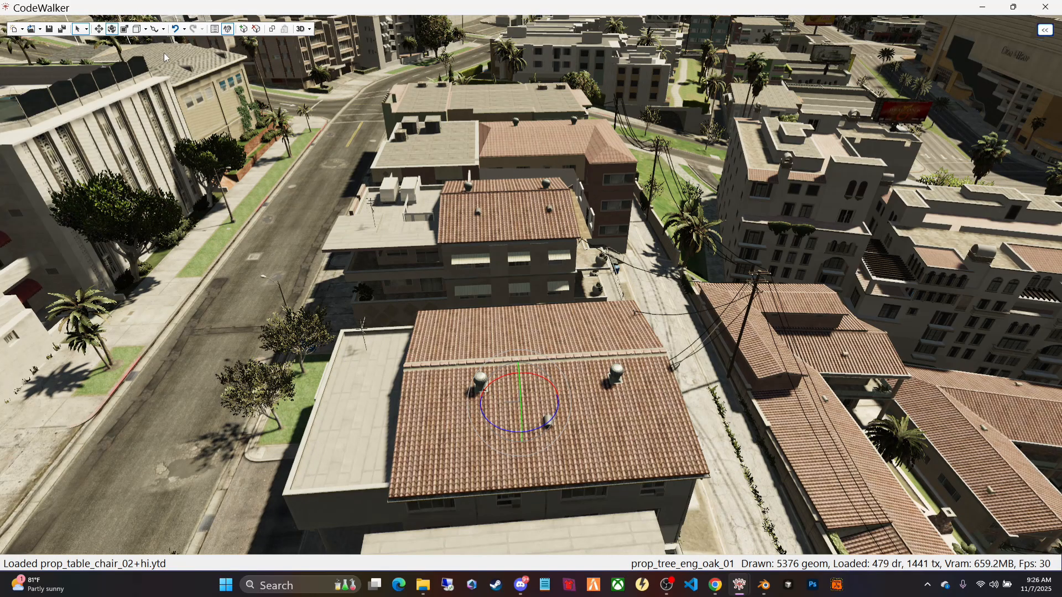
pyautogui.click(99, 29)
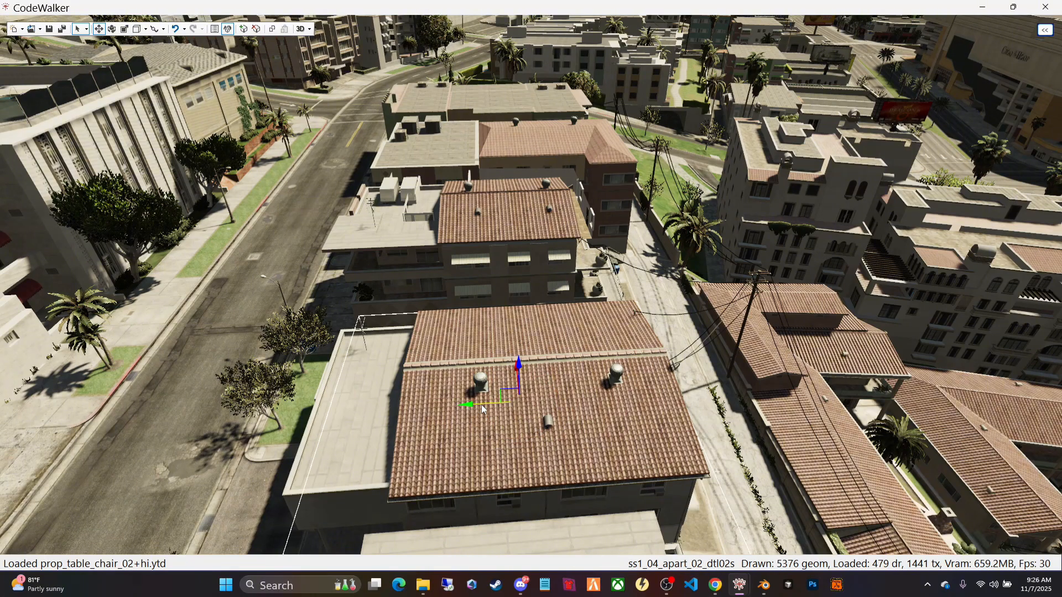
pyautogui.moveTo(483, 410); pyautogui.dragTo(458, 411)
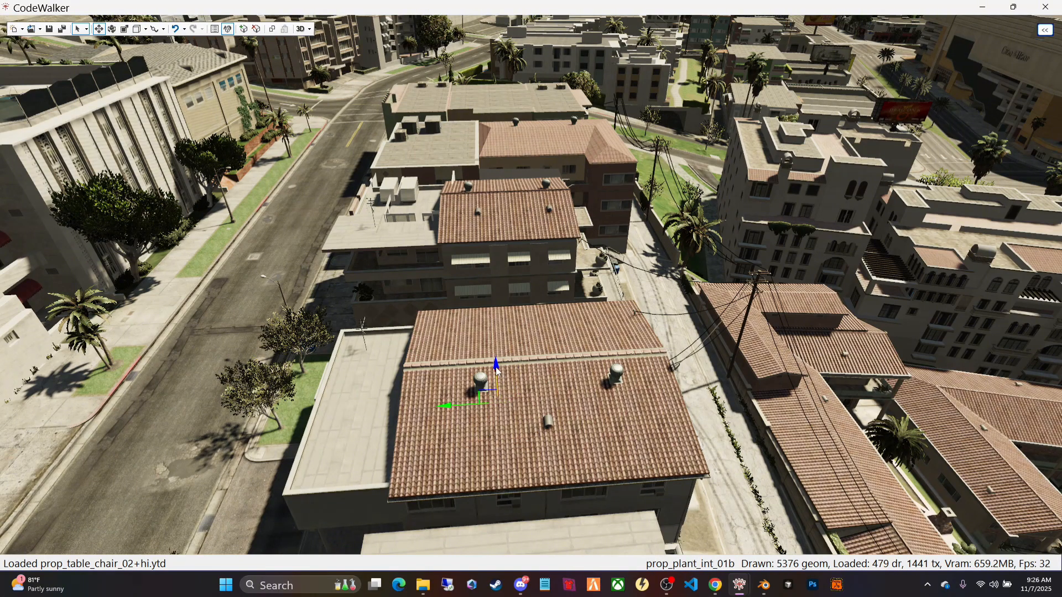
pyautogui.moveTo(496, 373); pyautogui.dragTo(497, 377)
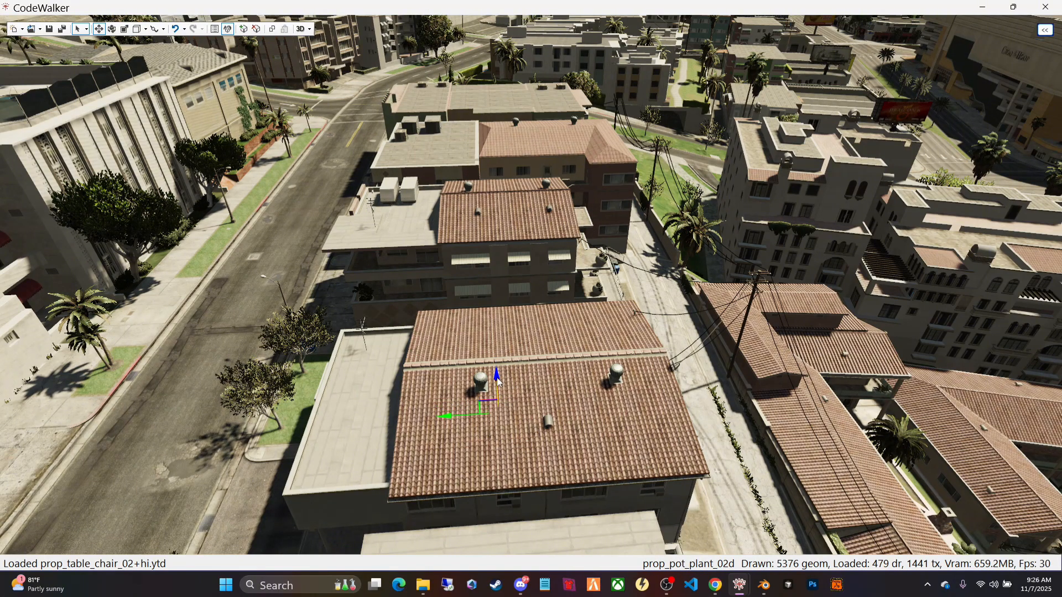
# Examine how the interior lines up with the doors and windows on the yellow-awning side of the building.
pyautogui.moveTo(556, 435); pyautogui.dragTo(382, 397)
pyautogui.press('w')
pyautogui.moveTo(371, 395); pyautogui.dragTo(310, 386)
pyautogui.press('s')
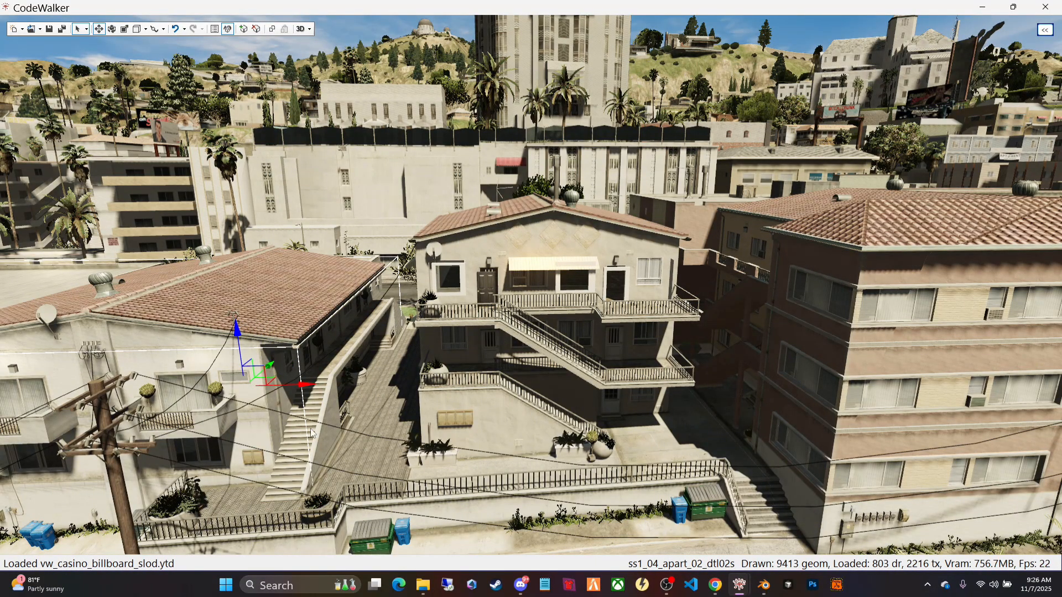
pyautogui.moveTo(316, 464); pyautogui.dragTo(298, 495)
pyautogui.press('w')
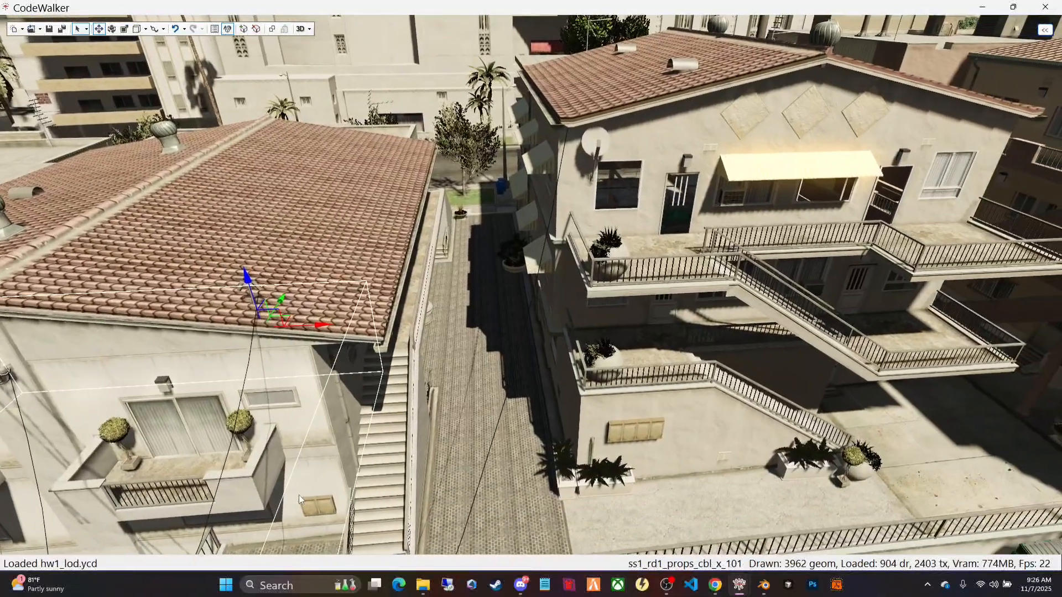
pyautogui.press('s')
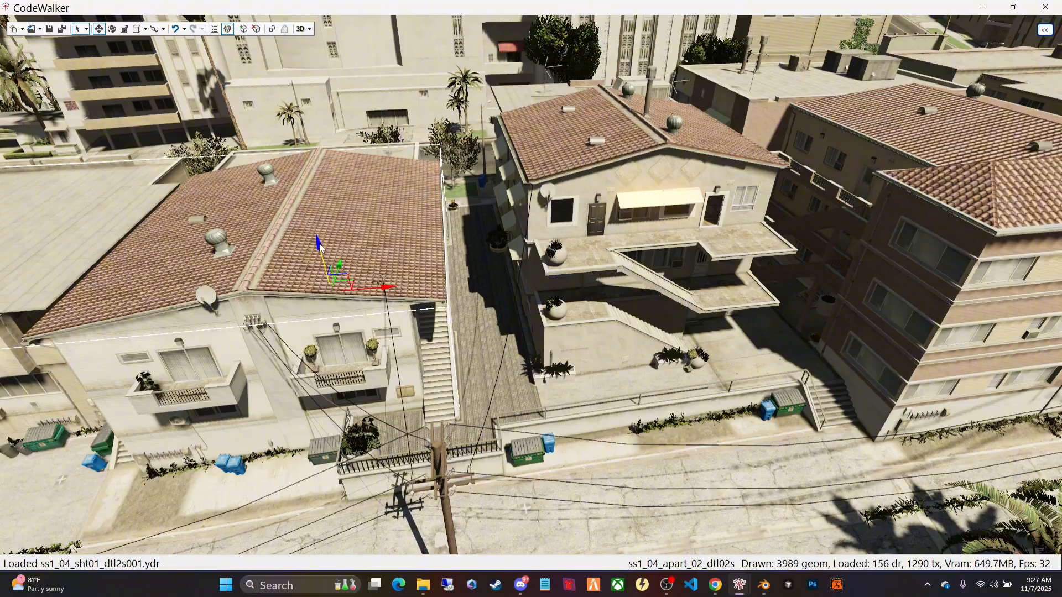
pyautogui.moveTo(544, 351); pyautogui.dragTo(213, 297)
pyautogui.press('w')
pyautogui.press('w')
pyautogui.press('s')
pyautogui.press('w')
pyautogui.press('s')
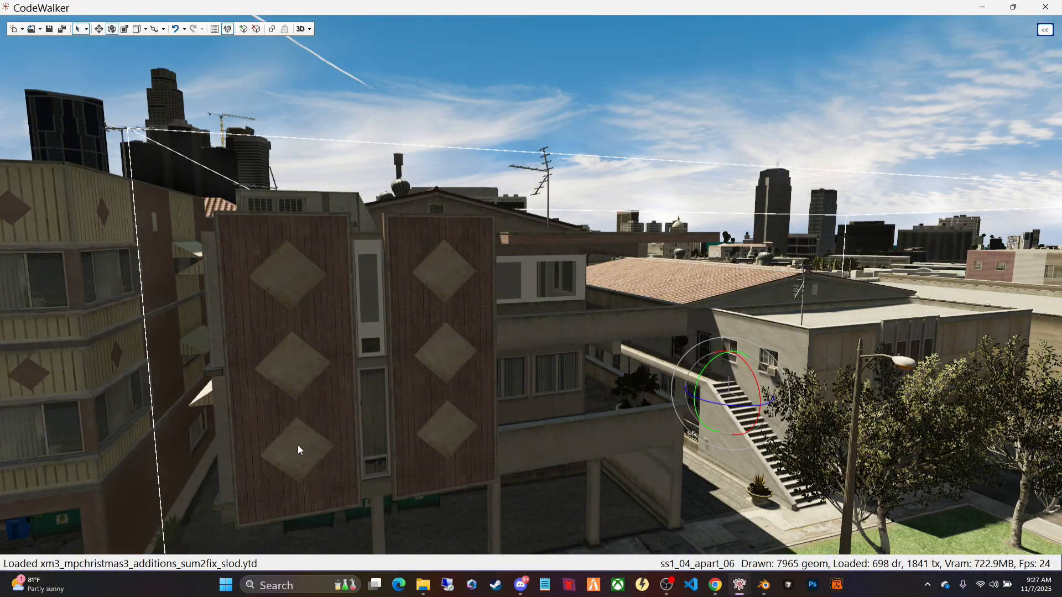
# Inspect the building's street-side facade and balconies to check the interior's fit behind the upper-floor windows.
pyautogui.moveTo(297, 445); pyautogui.dragTo(254, 405)
pyautogui.press('w')
pyautogui.press('w')
pyautogui.press('s')
pyautogui.press('w')
pyautogui.press('s')
pyautogui.press('s')
pyautogui.press('w')
pyautogui.moveTo(299, 227); pyautogui.dragTo(230, 224)
pyautogui.press('s')
pyautogui.press('w')
pyautogui.press('s')
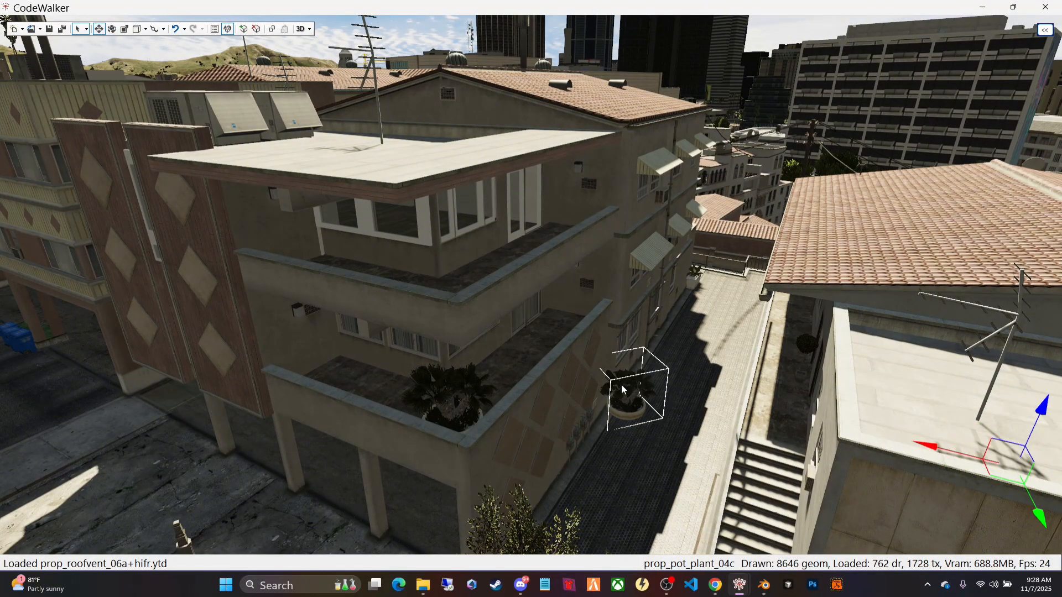
pyautogui.moveTo(621, 384); pyautogui.dragTo(653, 390)
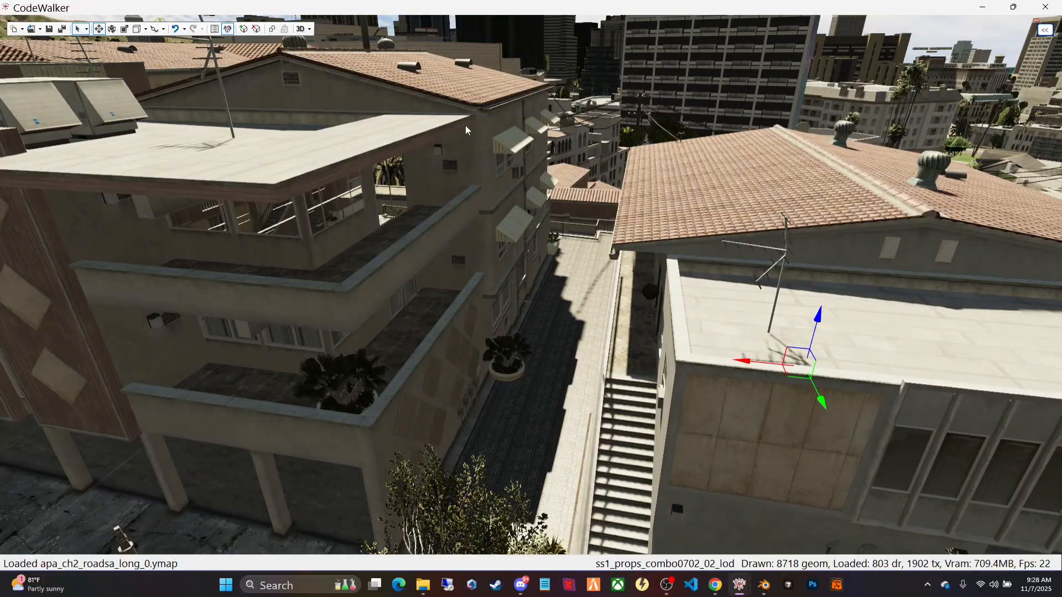
pyautogui.moveTo(537, 267); pyautogui.dragTo(515, 262)
pyautogui.press('s')
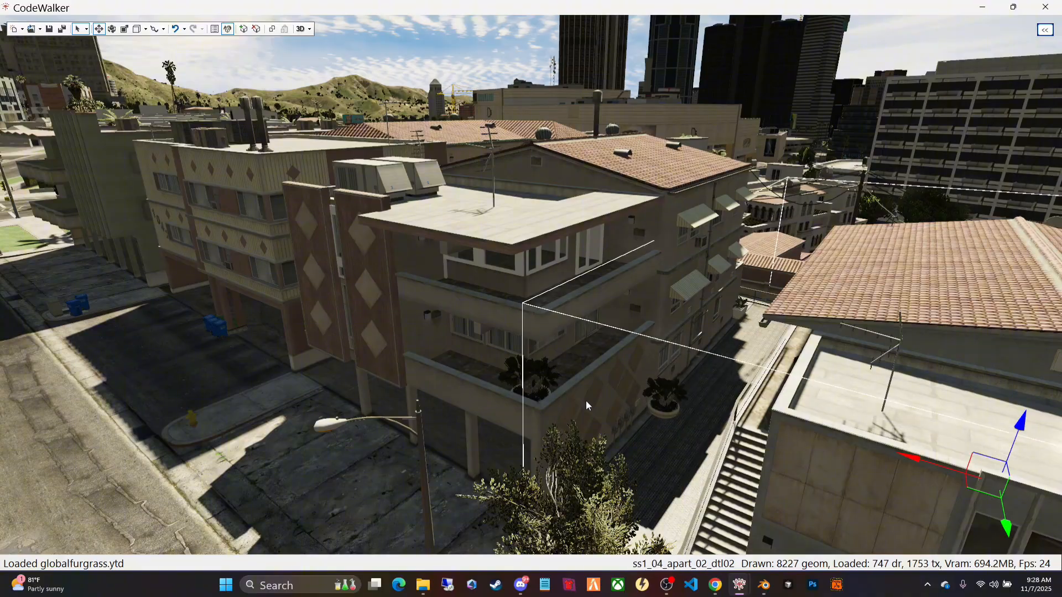
# Fly through the building to the awning side and check the top-floor openings up close and from above.
pyautogui.moveTo(586, 402); pyautogui.dragTo(765, 354)
pyautogui.press('w')
pyautogui.press('w')
pyautogui.press('w')
pyautogui.press('w')
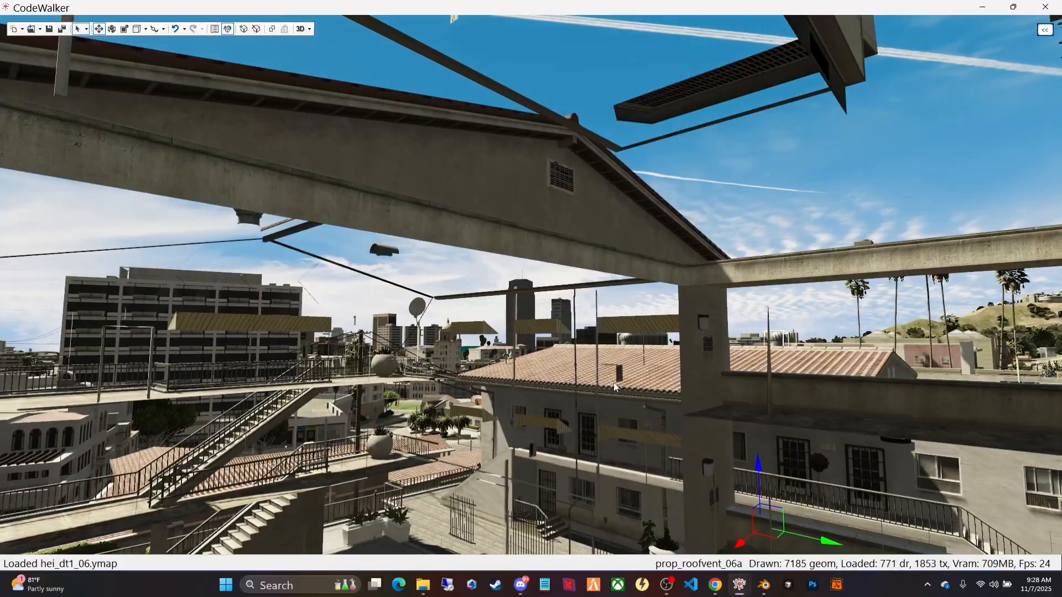
pyautogui.press('w')
pyautogui.moveTo(613, 383); pyautogui.dragTo(711, 374)
pyautogui.press('w')
pyautogui.press('w')
pyautogui.moveTo(530, 387); pyautogui.dragTo(371, 384)
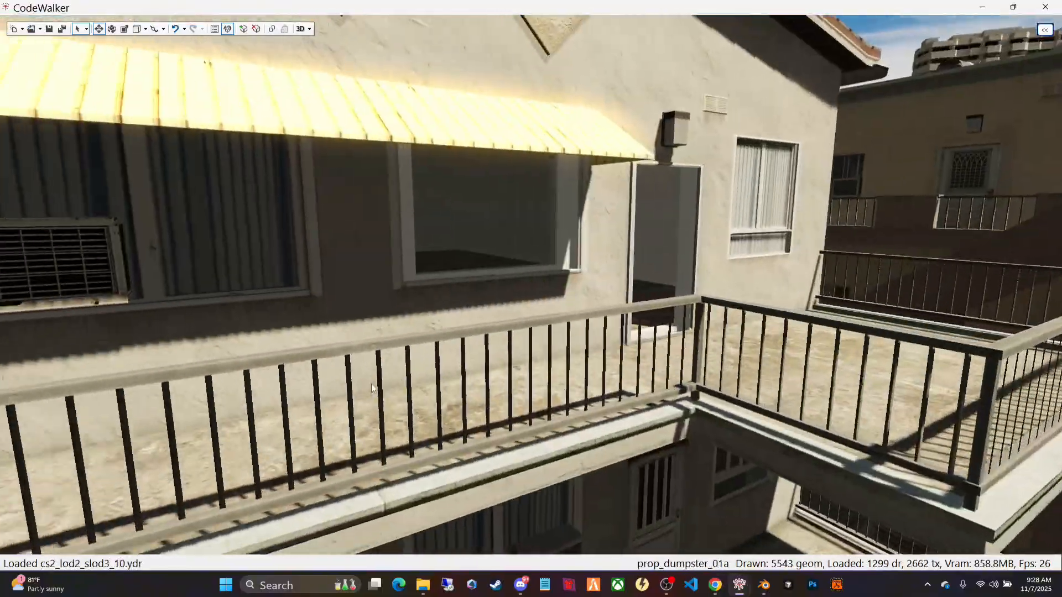
pyautogui.press('s')
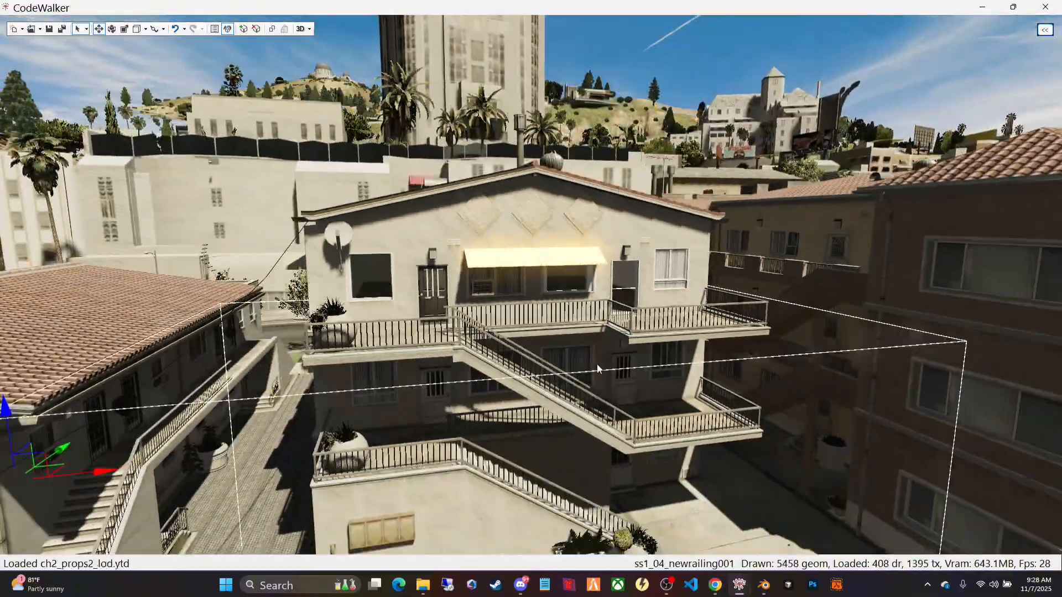
pyautogui.moveTo(632, 368); pyautogui.dragTo(701, 403)
pyautogui.press('w')
pyautogui.press('s')
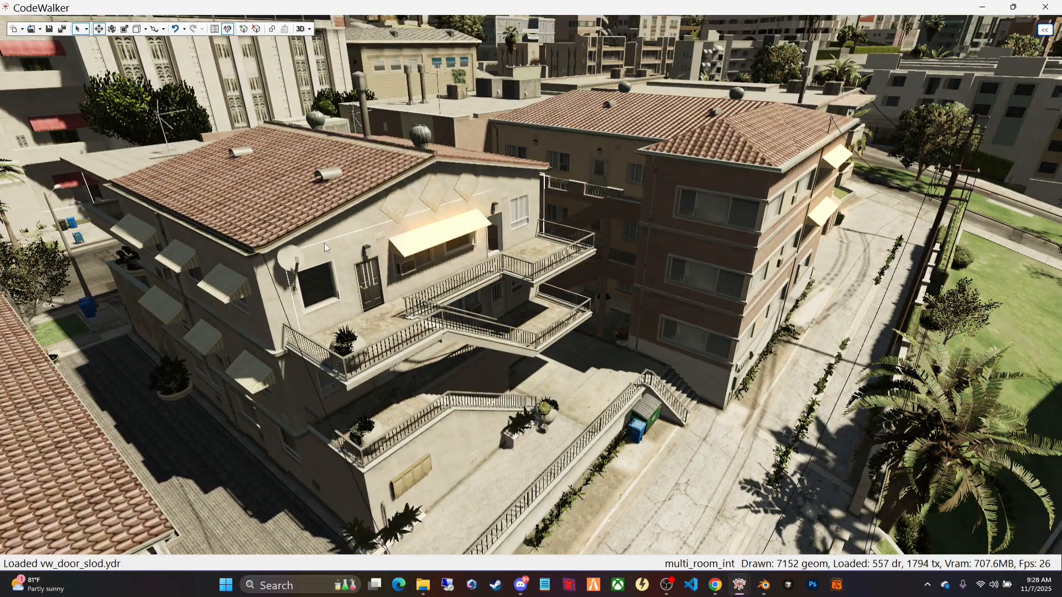
pyautogui.press('s')
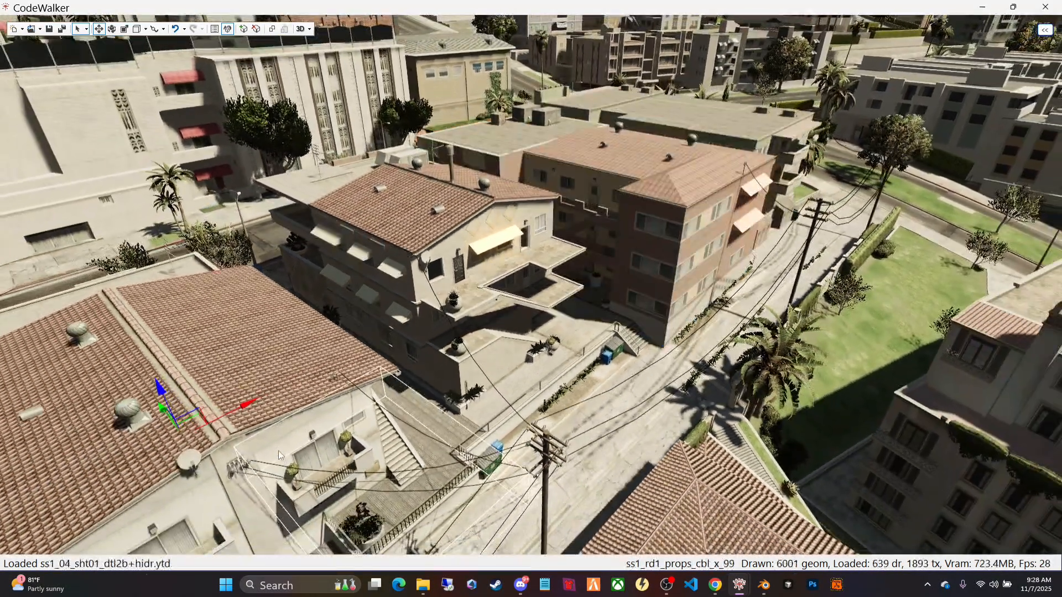
pyautogui.click(169, 448)
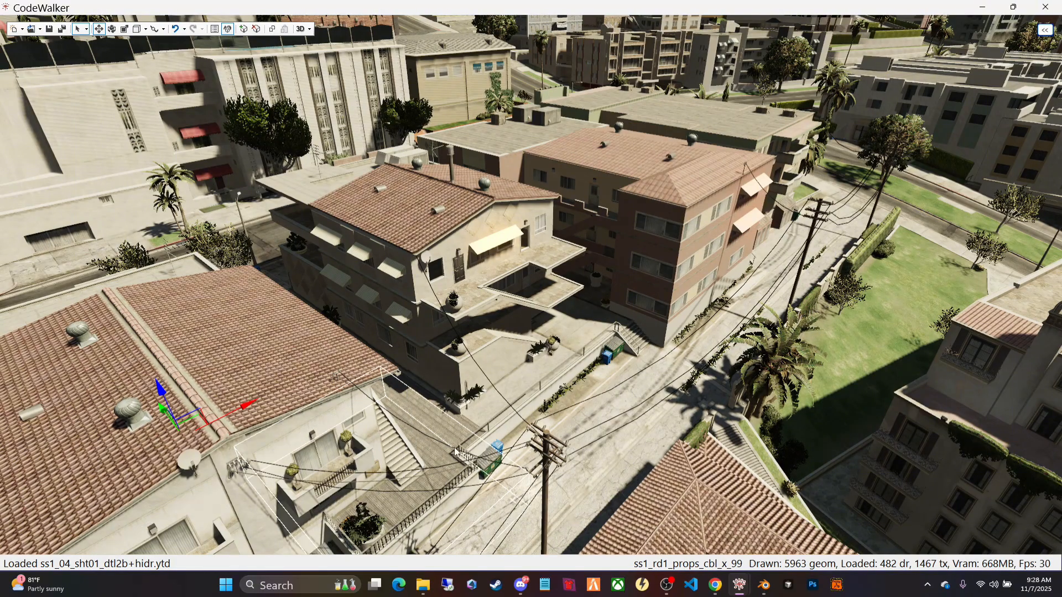
# Check the interior's alignment again while passing from the awning side through to the street-side balcony.
pyautogui.press('w')
pyautogui.moveTo(553, 404); pyautogui.dragTo(780, 371)
pyautogui.press('w')
pyautogui.press('w')
pyautogui.press('w')
pyautogui.press('s')
pyautogui.press('s')
pyautogui.press('w')
pyautogui.press('s')
pyautogui.press('w')
pyautogui.press('s')
pyautogui.press('s')
pyautogui.press('s')
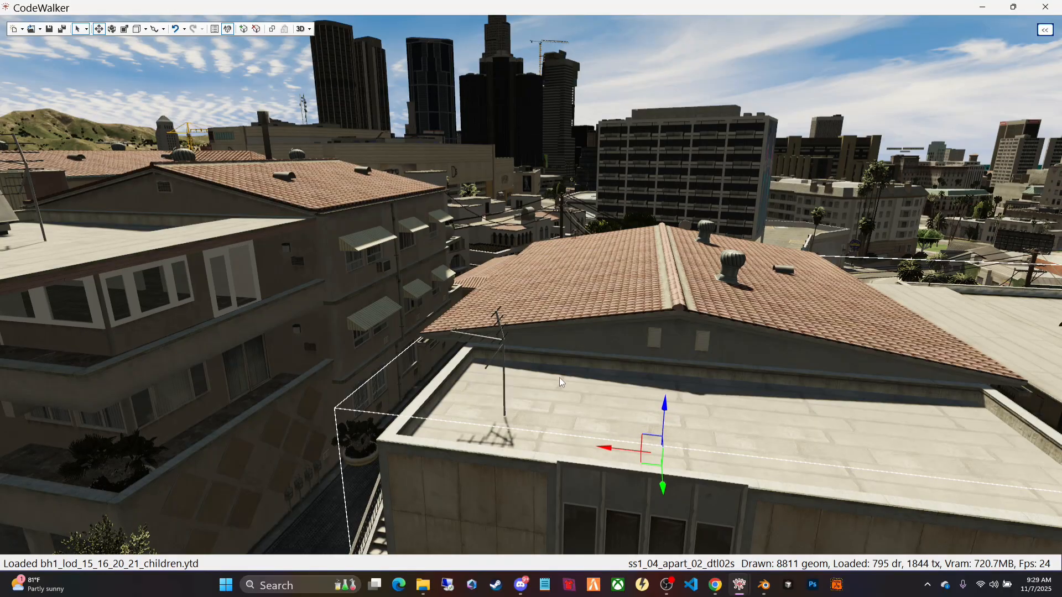
# Inspect the side of the building facing the diamond-patterned neighbour, ending with an overview of the alley side.
pyautogui.moveTo(667, 409); pyautogui.dragTo(498, 312)
pyautogui.press('w')
pyautogui.press('s')
pyautogui.press('a')
pyautogui.press('w')
pyautogui.press('w')
pyautogui.press('s')
pyautogui.press('w')
pyautogui.press('w')
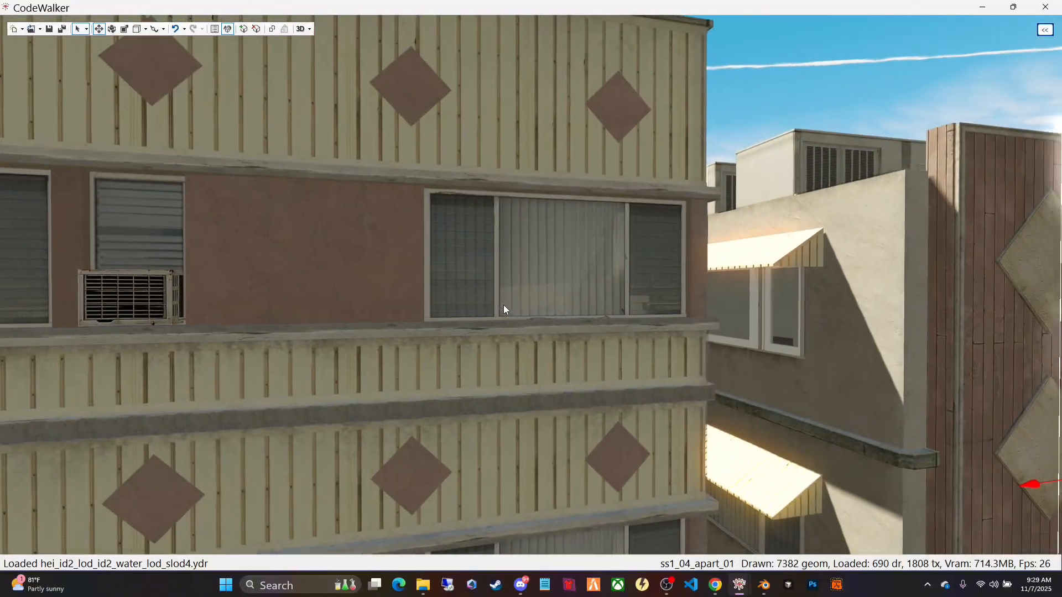
pyautogui.moveTo(503, 304); pyautogui.dragTo(793, 347)
pyautogui.press('w')
pyautogui.press('w')
pyautogui.press('s')
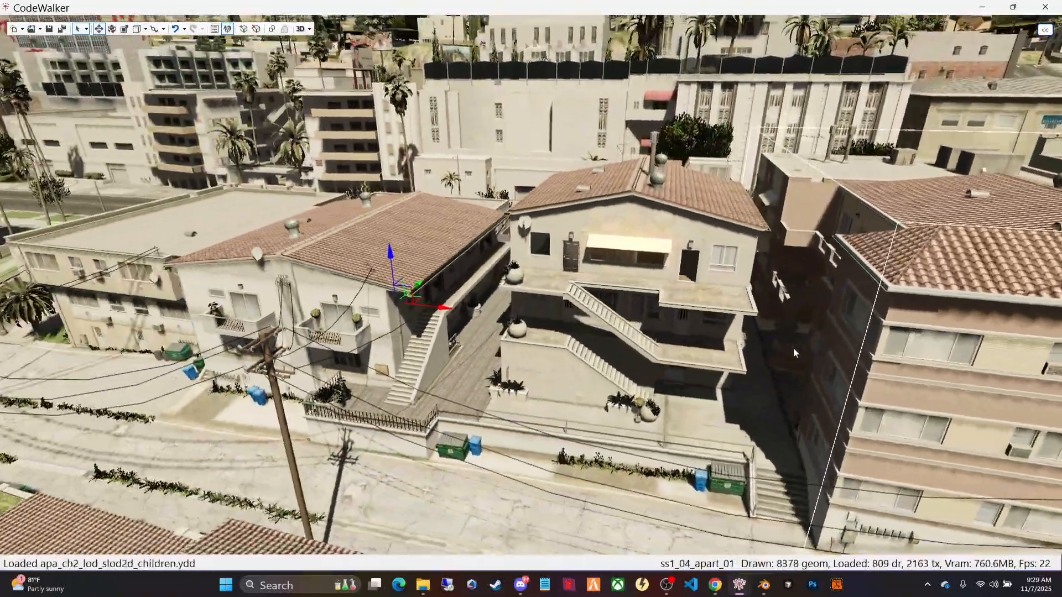
# Examine the awning facade's top-floor doors and windows for a final check of the interior placement.
pyautogui.moveTo(598, 472); pyautogui.dragTo(655, 486)
pyautogui.press('w')
pyautogui.press('s')
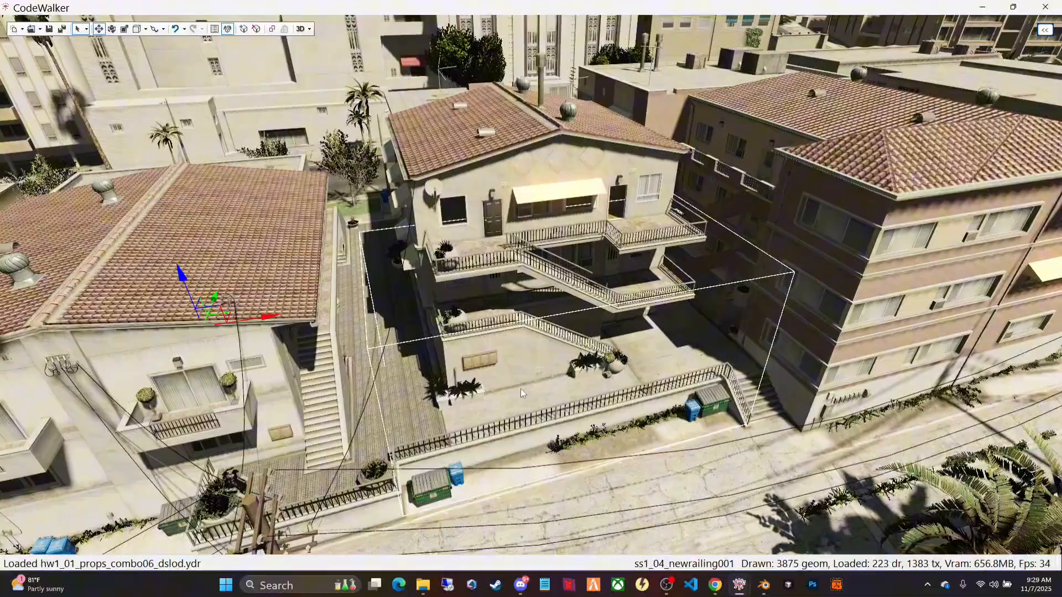
pyautogui.moveTo(481, 384)
pyautogui.mouseDown()
pyautogui.moveTo(453, 327)
pyautogui.moveTo(493, 381)
pyautogui.mouseUp()
pyautogui.press('w')
pyautogui.press('s')
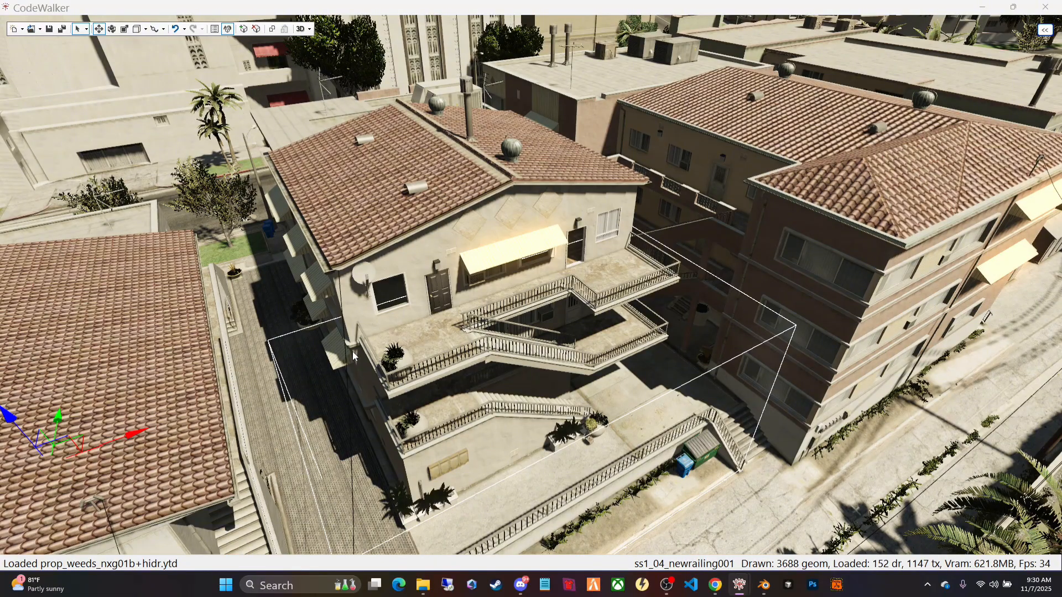
pyautogui.moveTo(707, 477); pyautogui.dragTo(621, 451)
pyautogui.press('w')
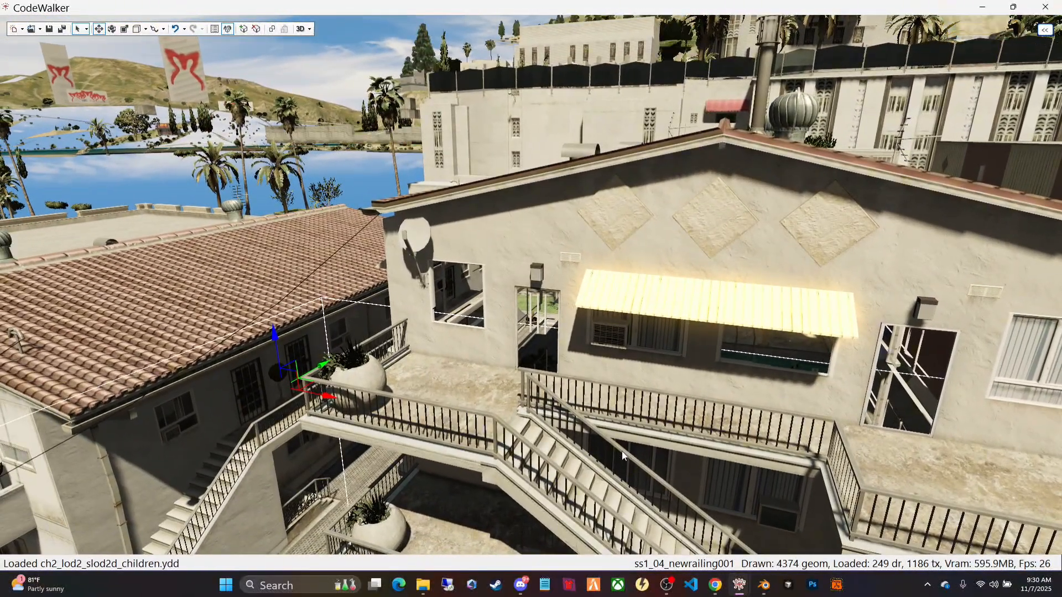
# Bring the project window back over the world view and save multi_int.ymap.
pyautogui.moveTo(0, 51); pyautogui.dragTo(509, 96)
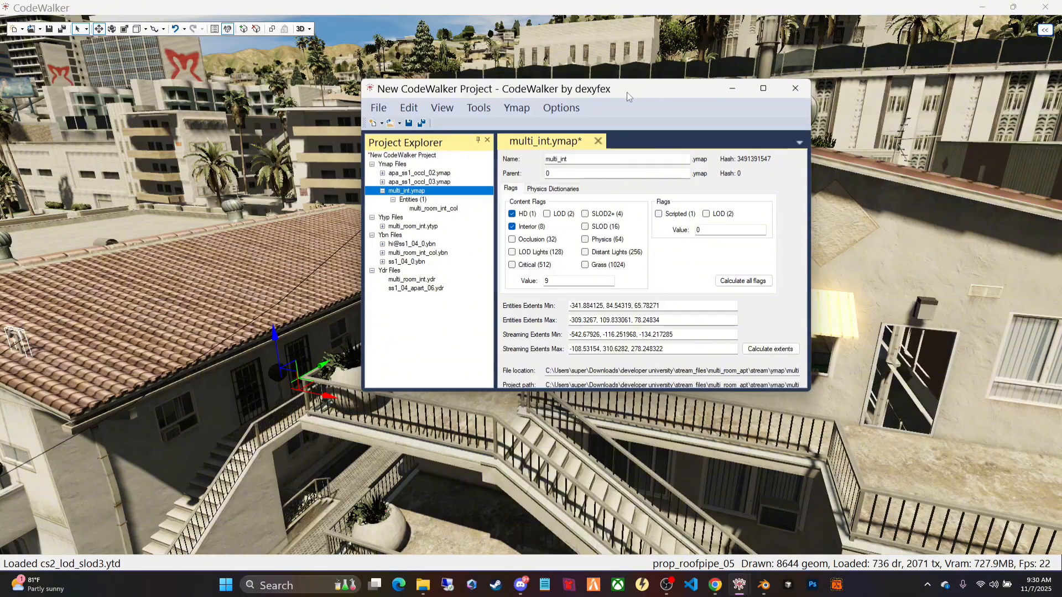
pyautogui.moveTo(637, 89); pyautogui.dragTo(599, 101)
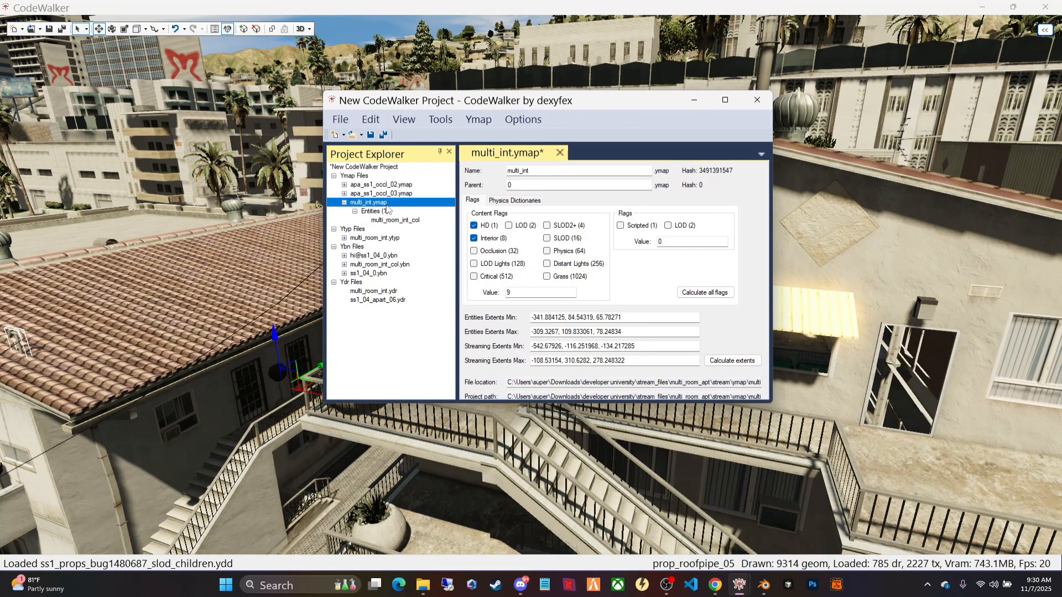
pyautogui.click(372, 136)
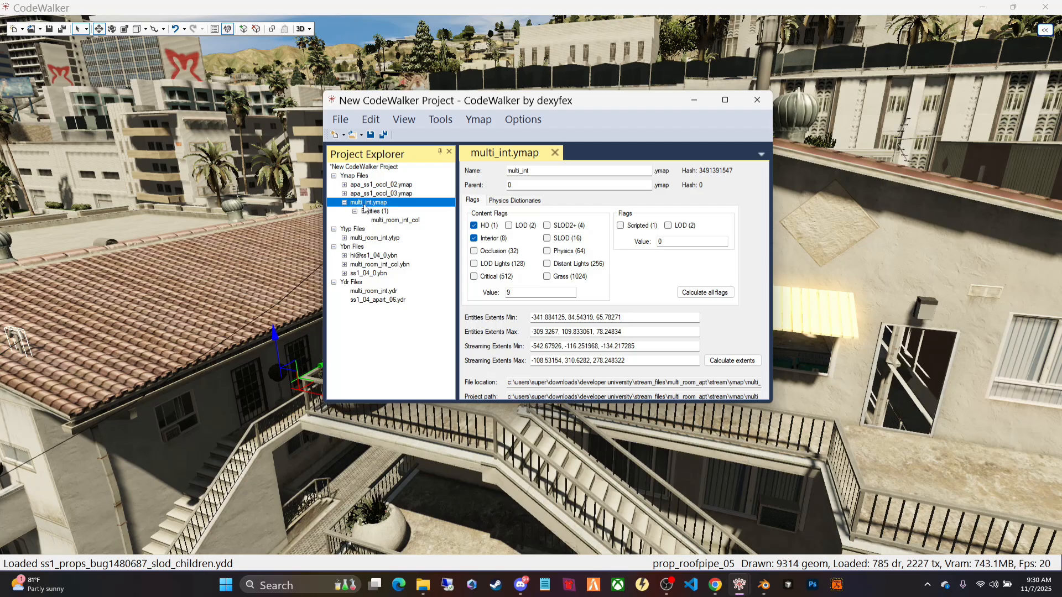
# Close the project window without saving the new project itself.
pyautogui.click(761, 104)
pyautogui.click(550, 343)
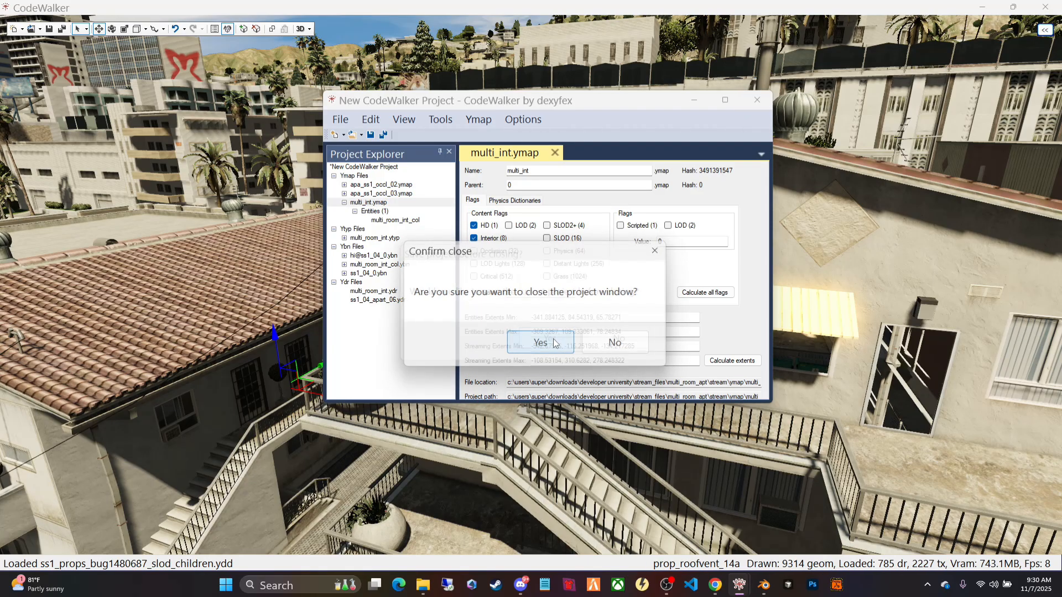
pyautogui.click(622, 344)
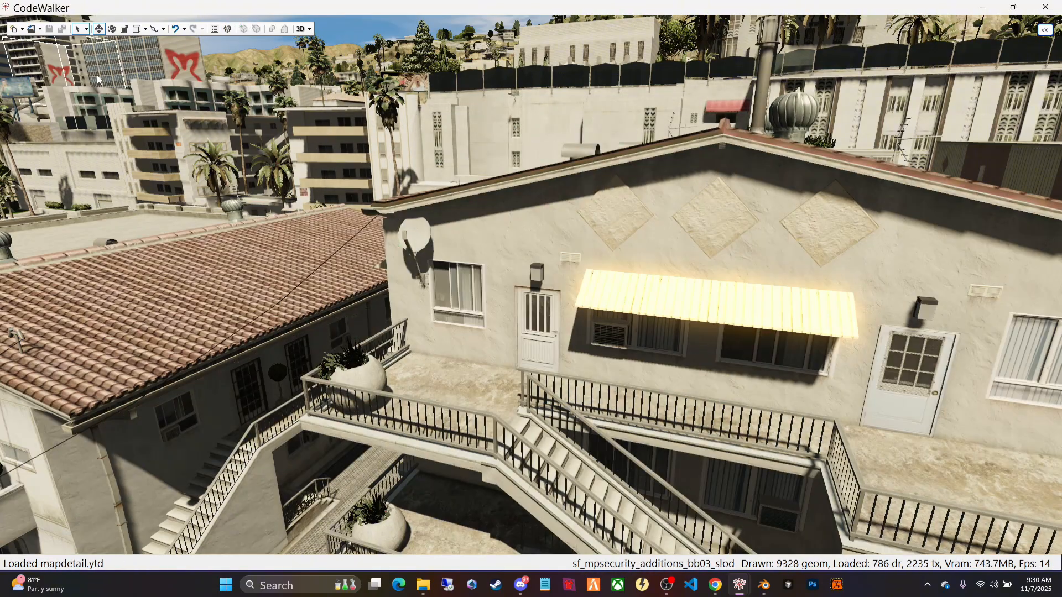
# Reopen the multi_room_apt stream folder as a project and move the project window off the building view.
pyautogui.click(33, 28)
pyautogui.click(53, 78)
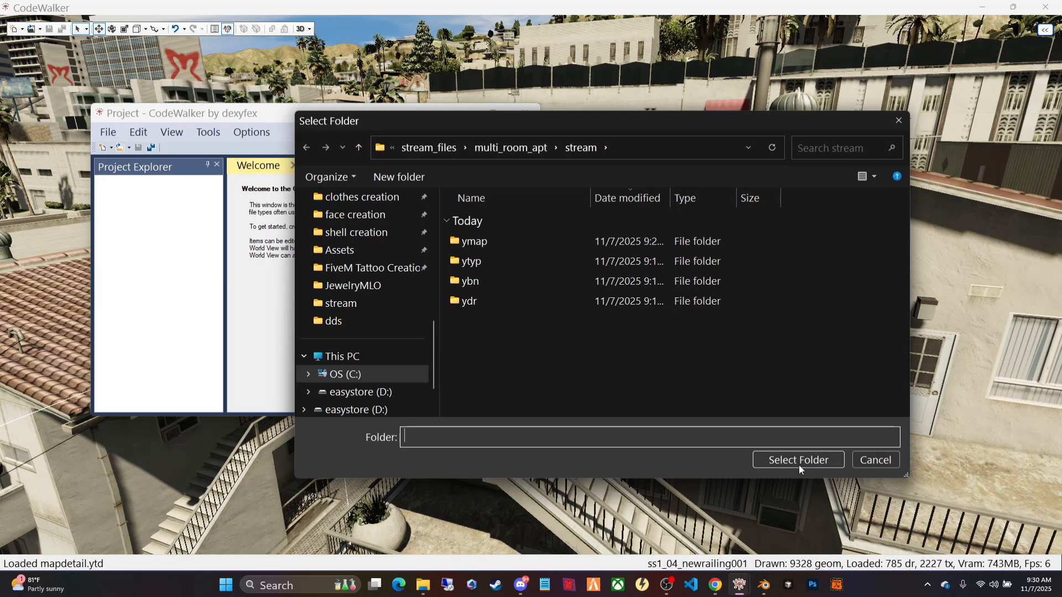
pyautogui.click(798, 461)
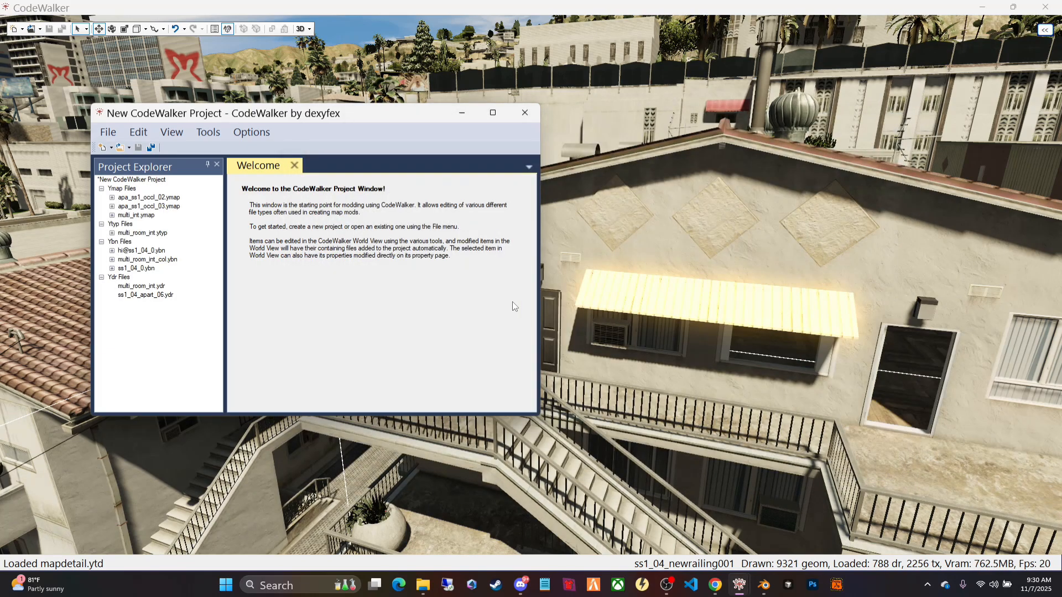
pyautogui.moveTo(393, 115); pyautogui.dragTo(0, 116)
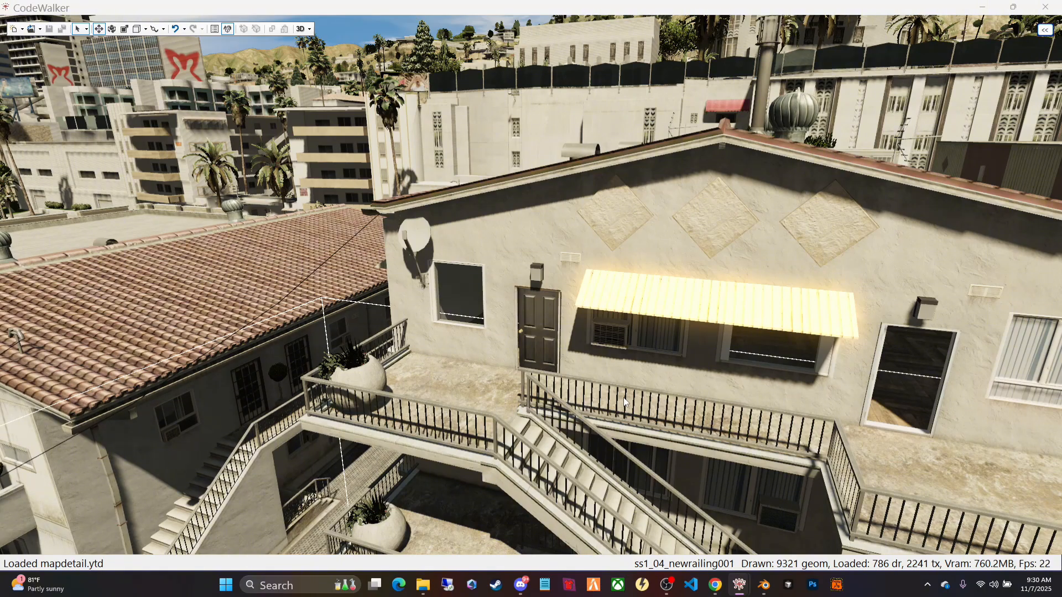
# Examine the yellow-awning building from close up and from a distance to check the reloaded interior's placement.
pyautogui.moveTo(619, 381); pyautogui.dragTo(475, 417)
pyautogui.press('w')
pyautogui.press('w')
pyautogui.press('s')
pyautogui.press('w')
pyautogui.press('a')
pyautogui.press('w')
pyautogui.press('s')
pyautogui.press('w')
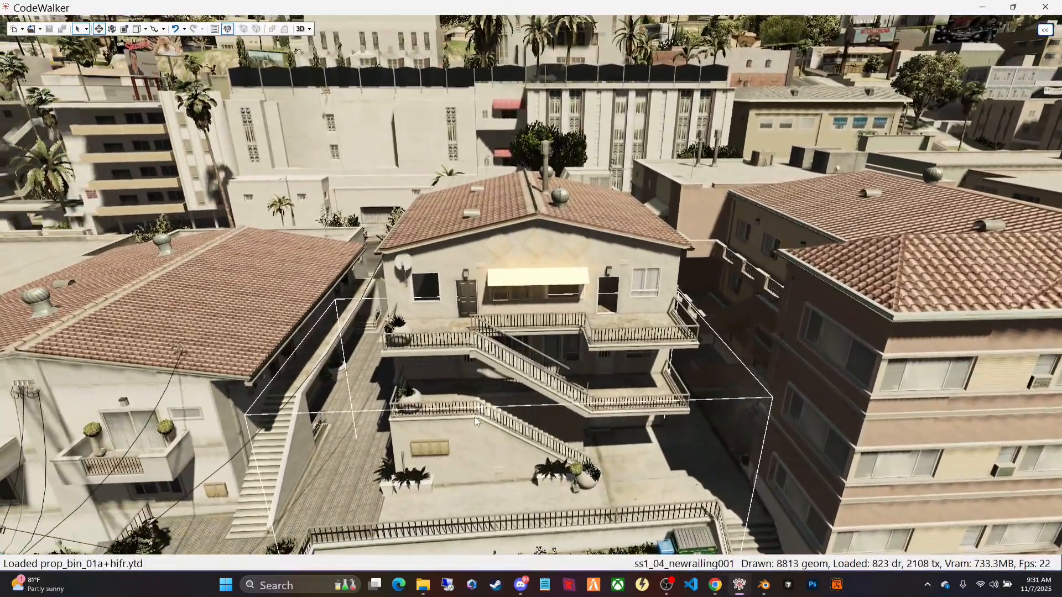